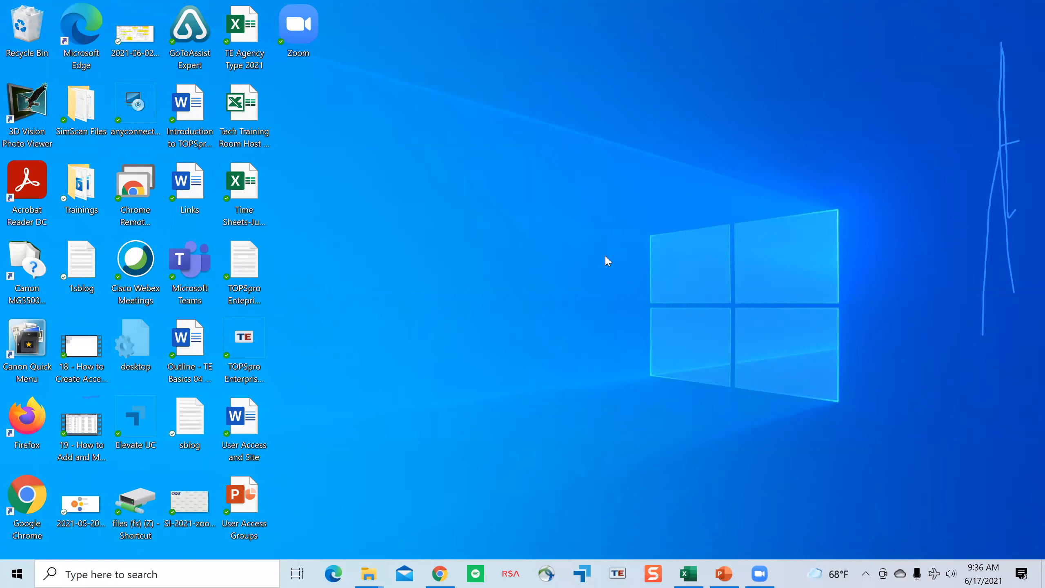
Step: Launch TOPSpro Enterprise from the desktop
{"action": "double_click", "coordinate": [259, 342]}
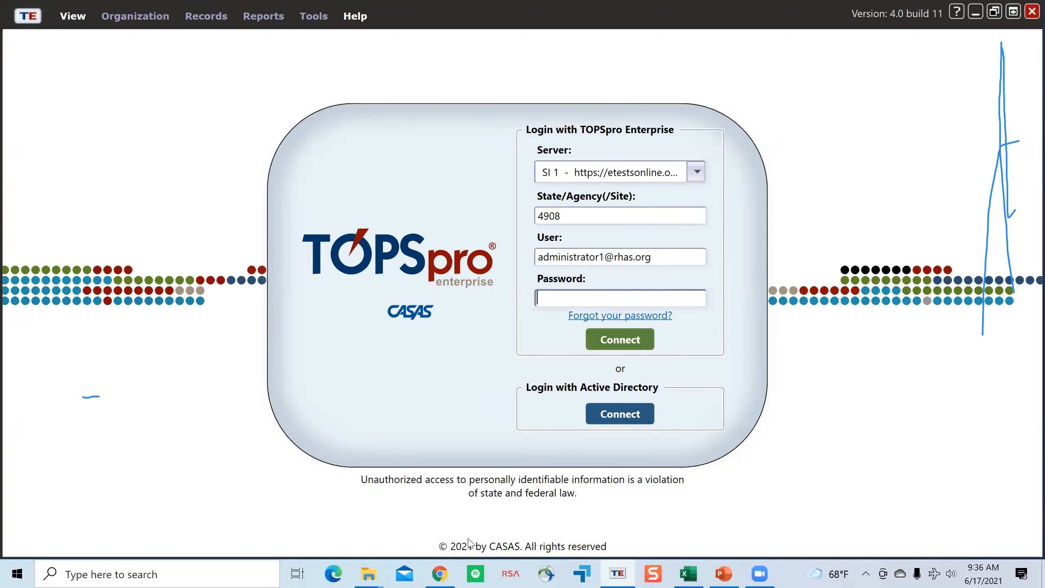
Step: Switch to Chrome, open a new tab, and shrink and arrange the browser window over the TOPSpro Enterprise login screen
{"action": "mouse_move", "coordinate": [439, 573]}
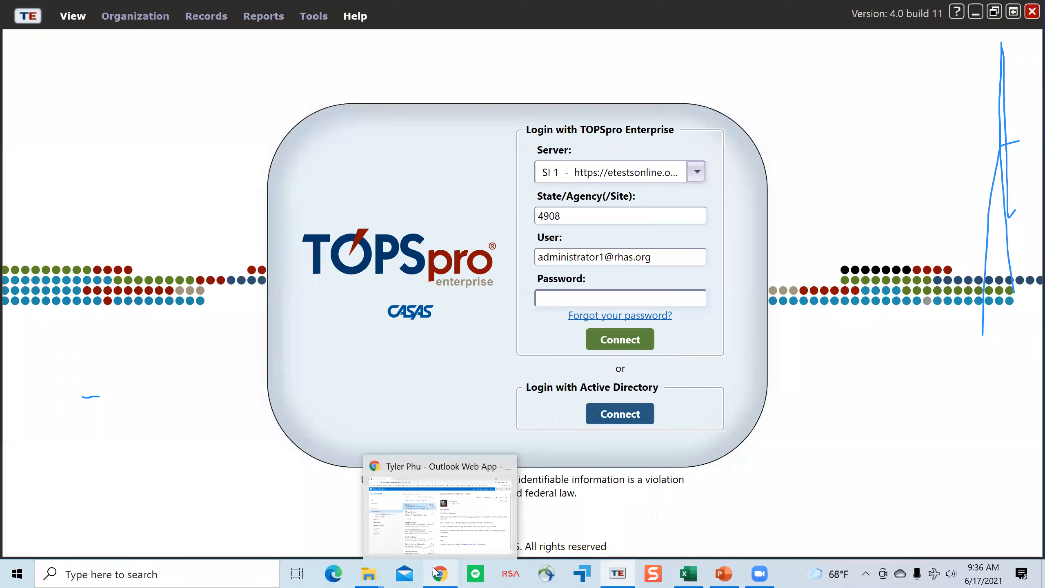
{"action": "left_click", "coordinate": [432, 572]}
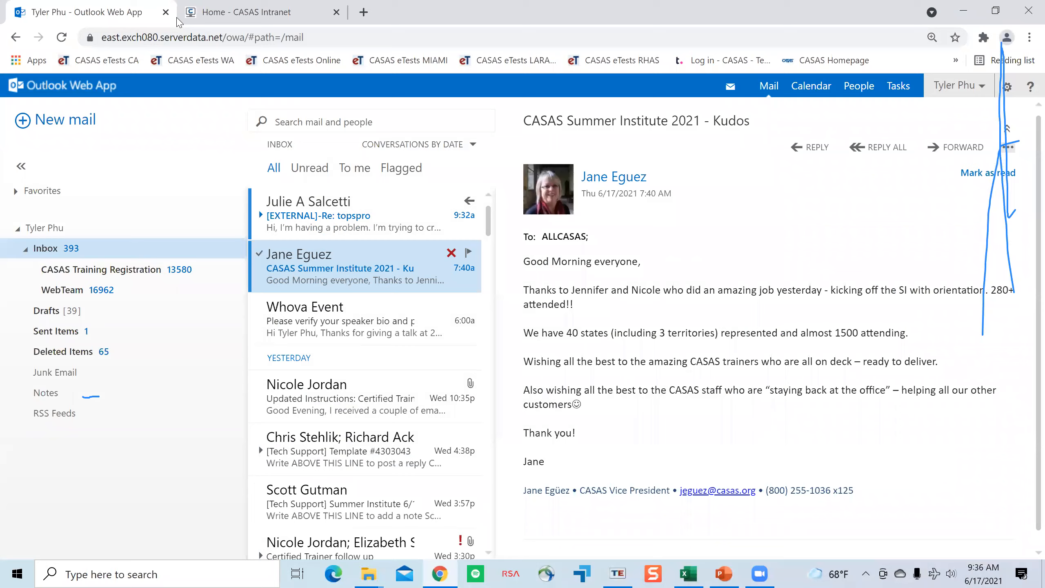
{"action": "left_click", "coordinate": [179, 20]}
{"action": "double_click", "coordinate": [905, 6]}
{"action": "left_click", "coordinate": [806, 101]}
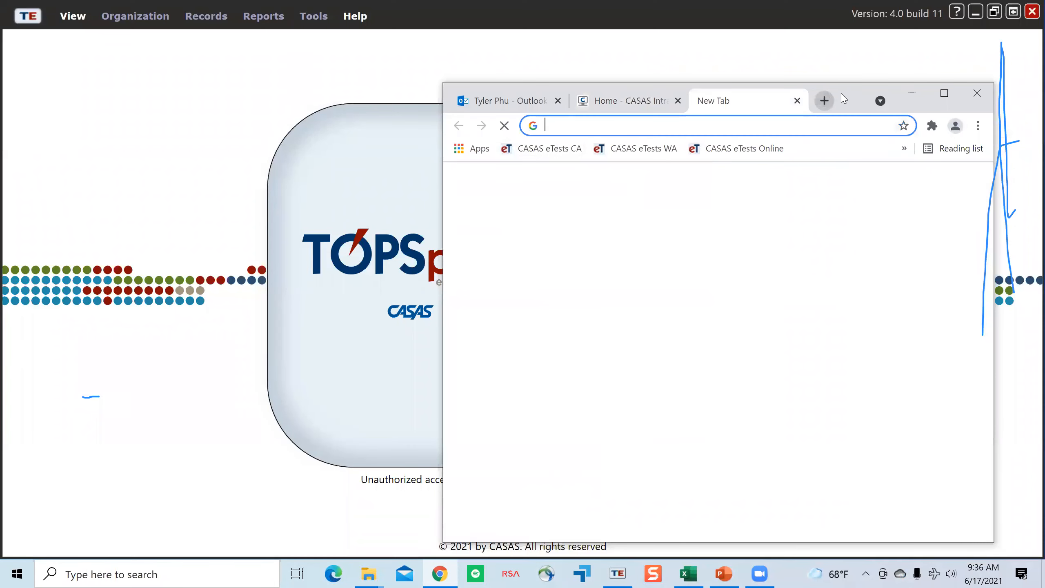
{"action": "left_click_drag", "start_coordinate": [560, 87], "coordinate": [277, 74]}
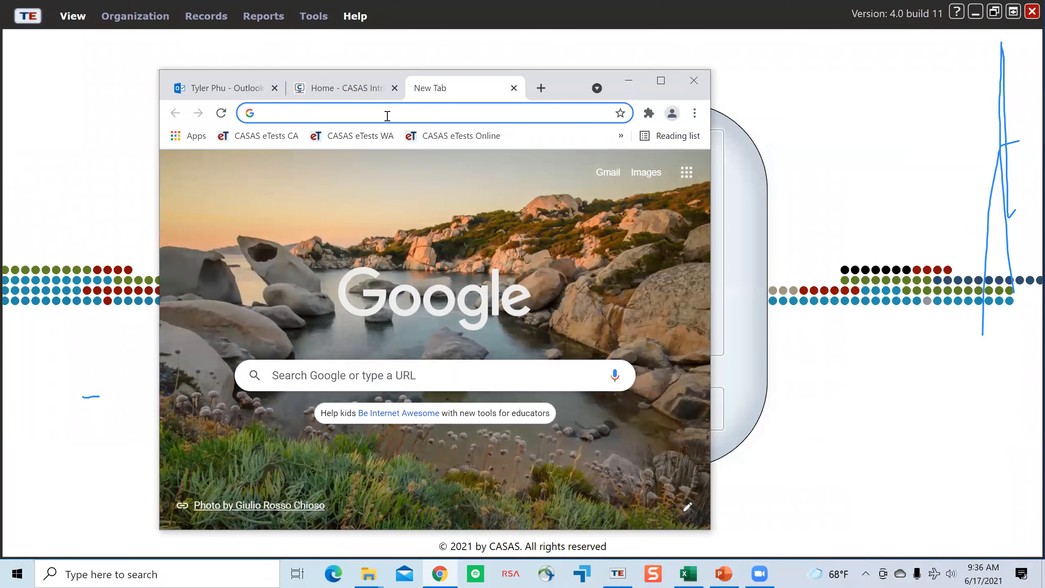
{"action": "left_click_drag", "start_coordinate": [531, 88], "coordinate": [343, 86]}
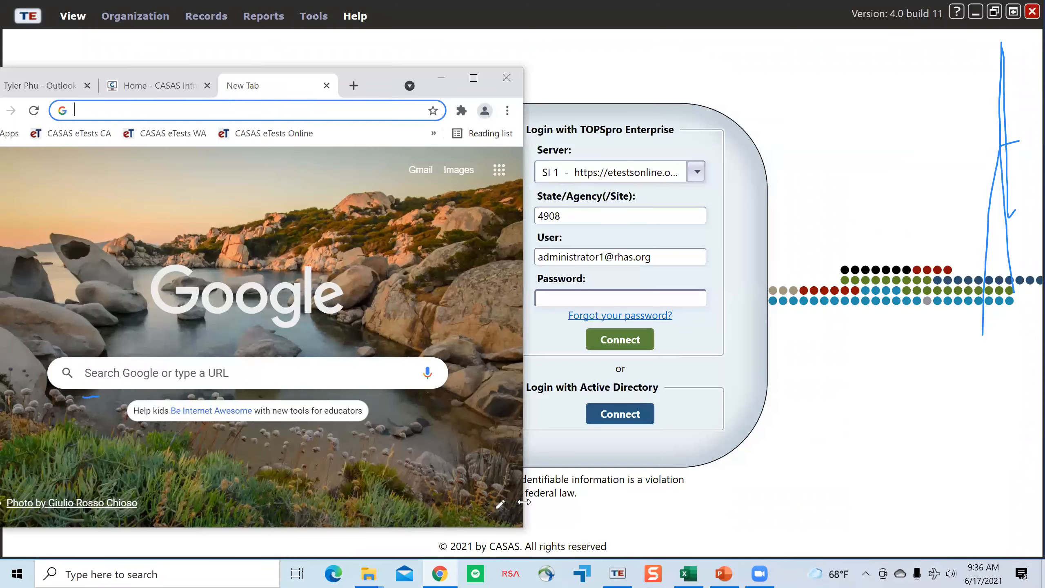
{"action": "left_click_drag", "start_coordinate": [523, 529], "coordinate": [797, 525]}
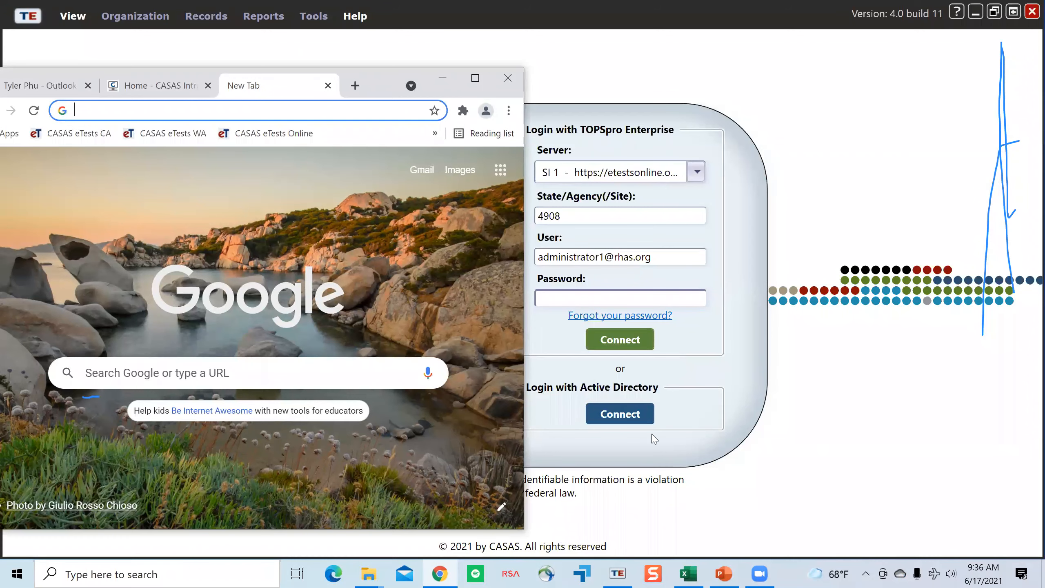
Step: Load etestsonline.org in the new browser tab
{"action": "type", "text": "etest"}
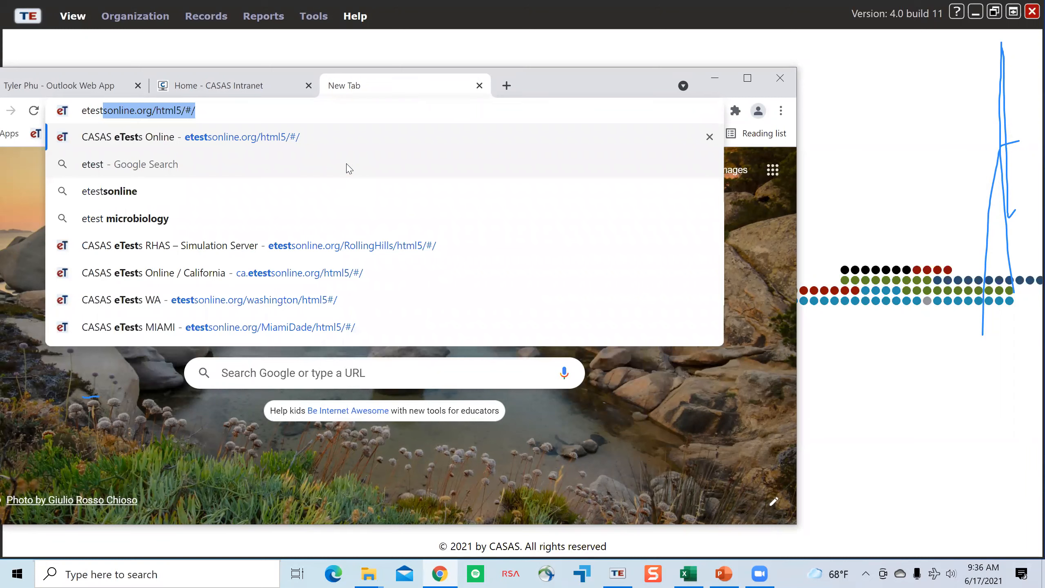
{"action": "type", "text": "sonline"}
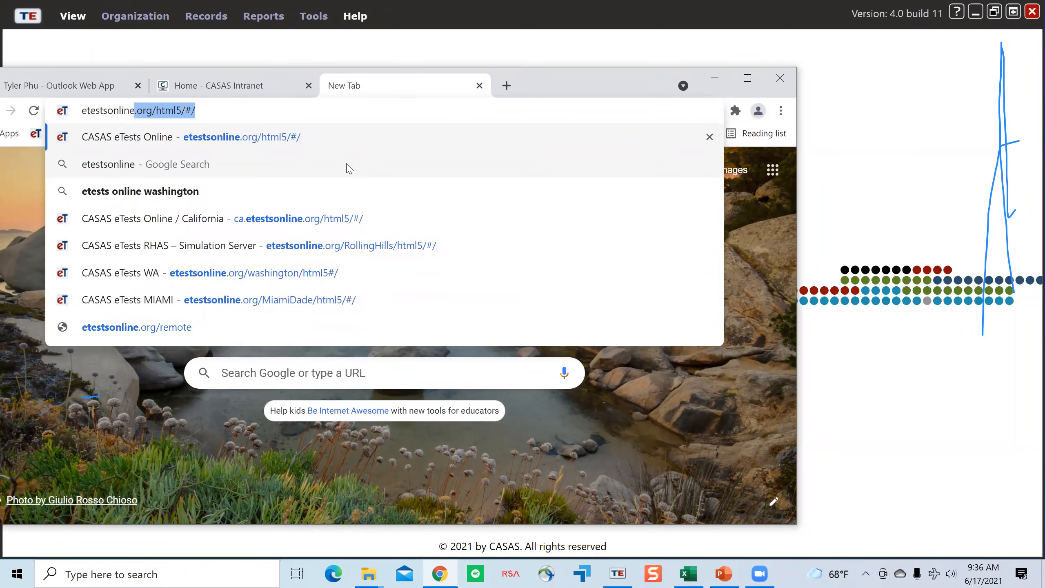
{"action": "type", "text": ".org"}
{"action": "key", "text": "Return"}
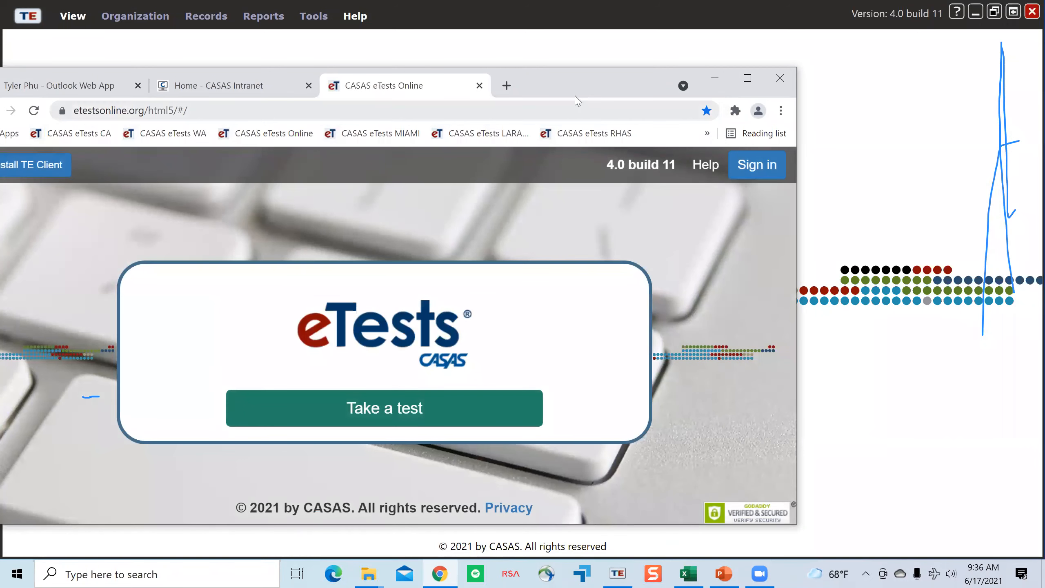
Step: Bring the whole eTests page into view, choose Install TE Client, and minimise the browser
{"action": "left_click_drag", "start_coordinate": [580, 94], "coordinate": [644, 77]}
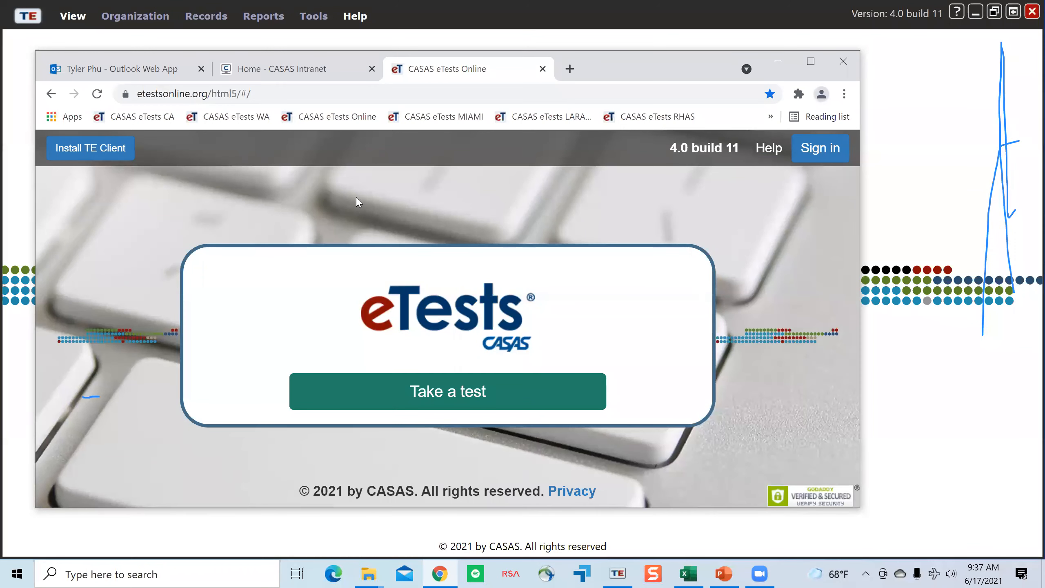
{"action": "left_click", "coordinate": [113, 161]}
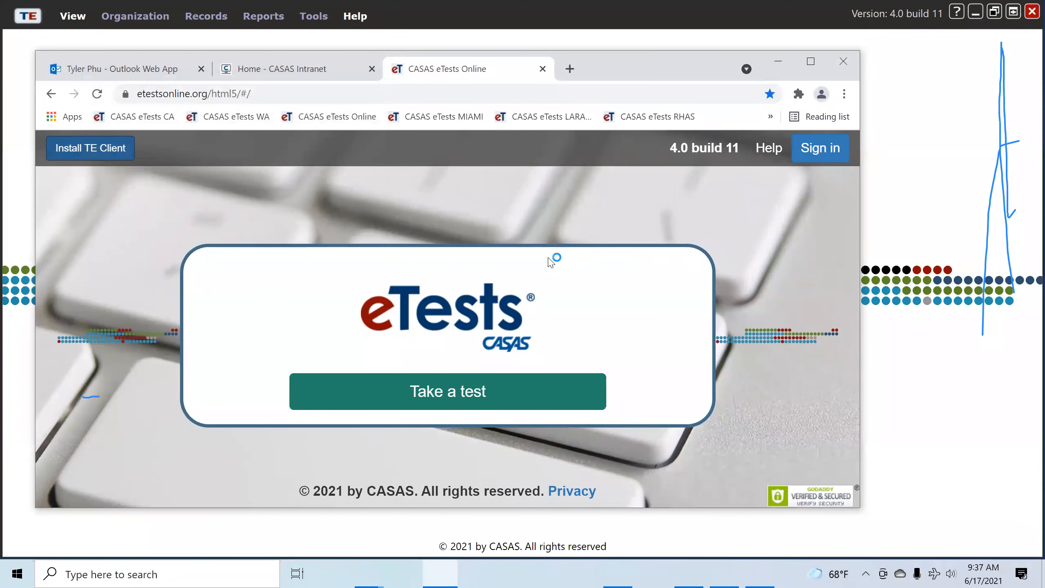
{"action": "left_click", "coordinate": [786, 64]}
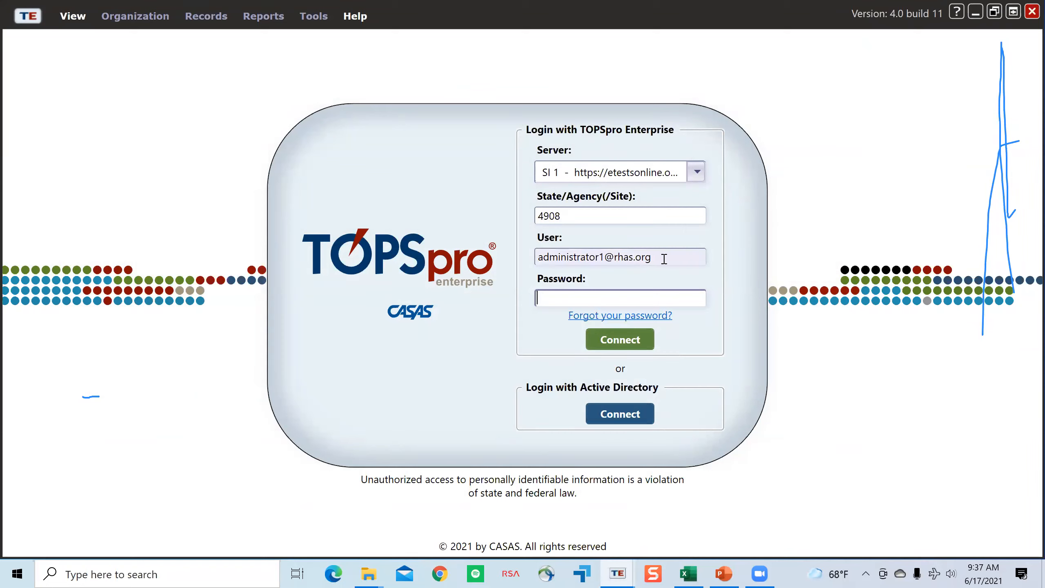
Step: Enter the administrator account's password and log in to the SI 1 server for agency 4908
{"action": "left_click_drag", "start_coordinate": [664, 258], "coordinate": [528, 263]}
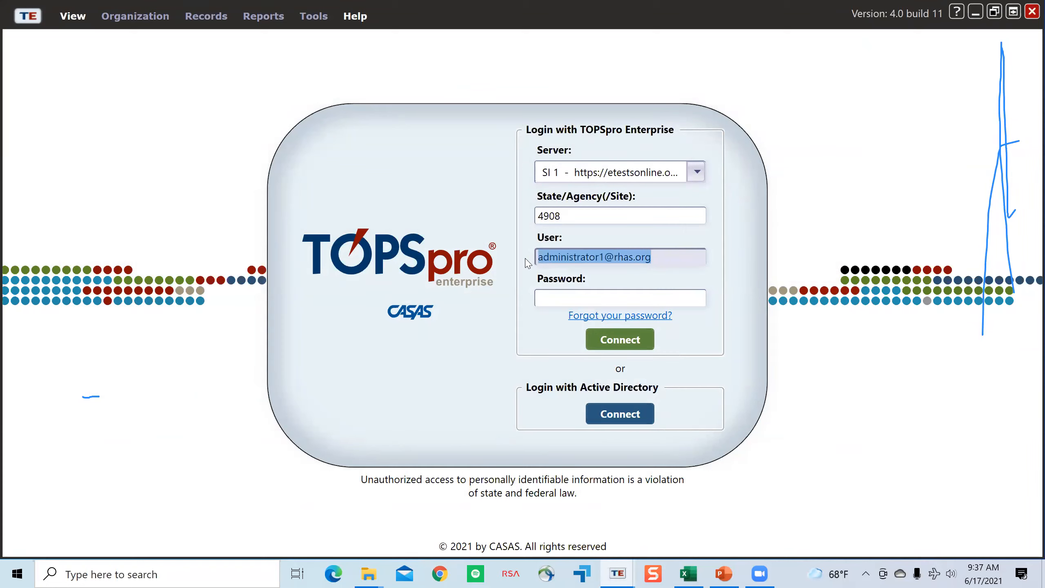
{"action": "left_click", "coordinate": [638, 297]}
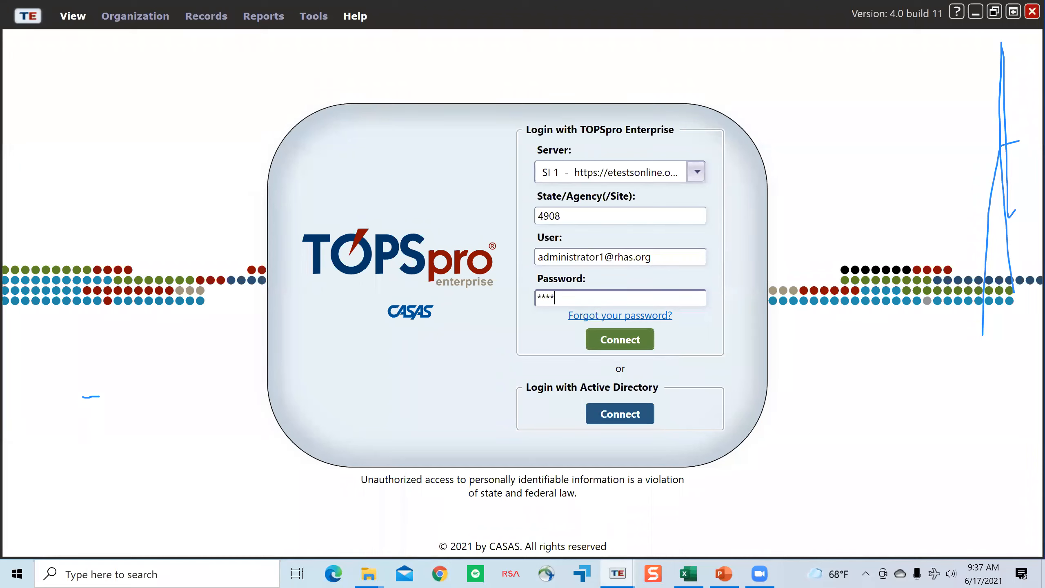
{"action": "key", "text": "Return"}
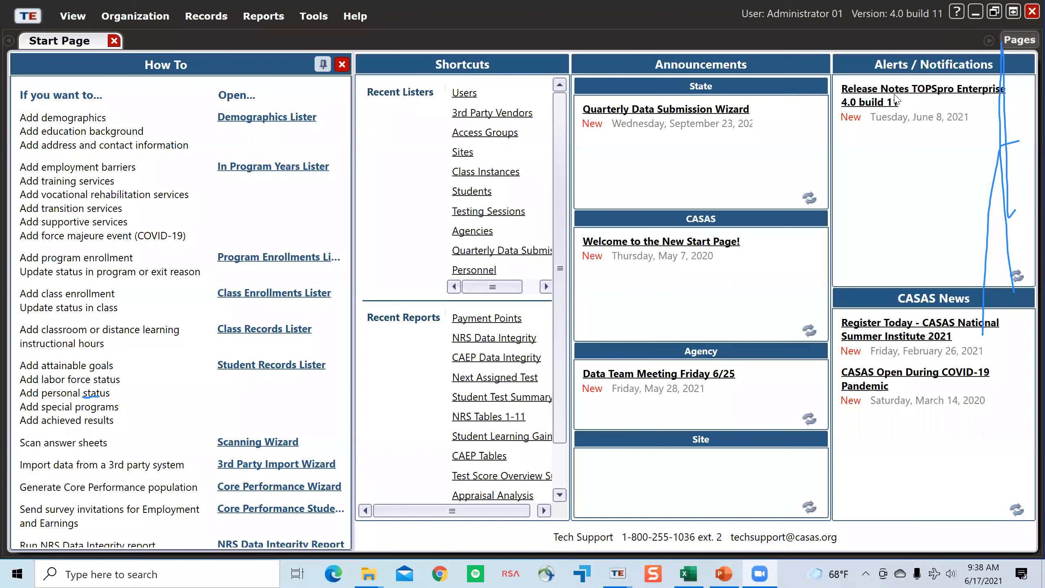
Step: Open the Access Groups list in place of the Start Page and check which containers it offers
{"action": "left_click", "coordinate": [114, 40]}
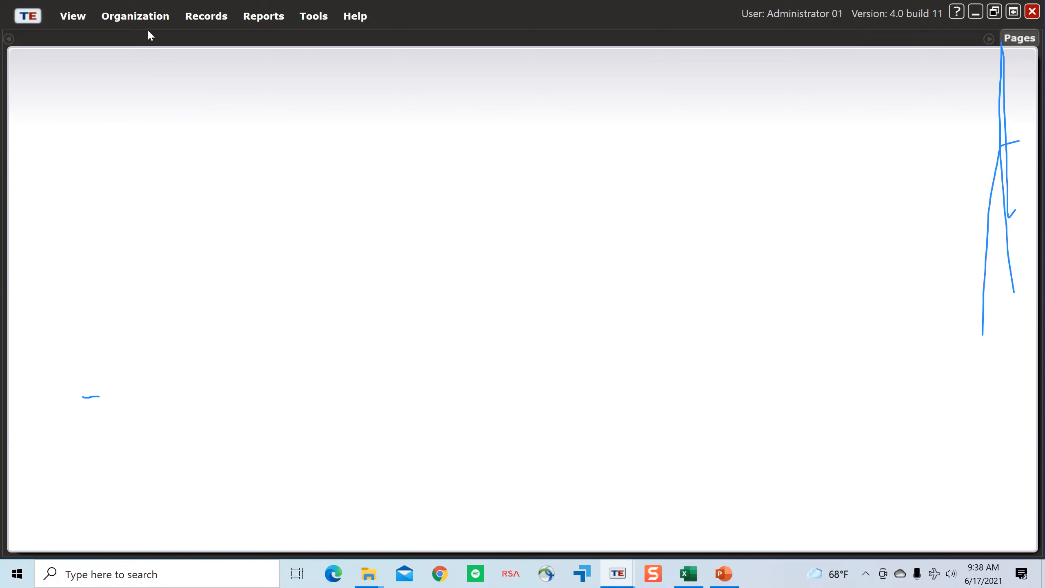
{"action": "left_click", "coordinate": [155, 18]}
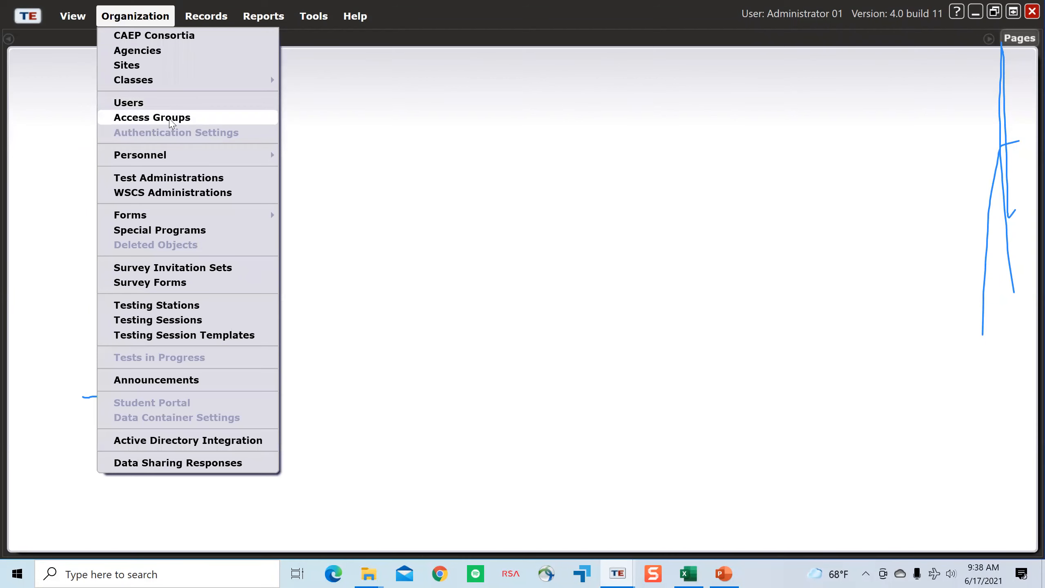
{"action": "left_click", "coordinate": [170, 120]}
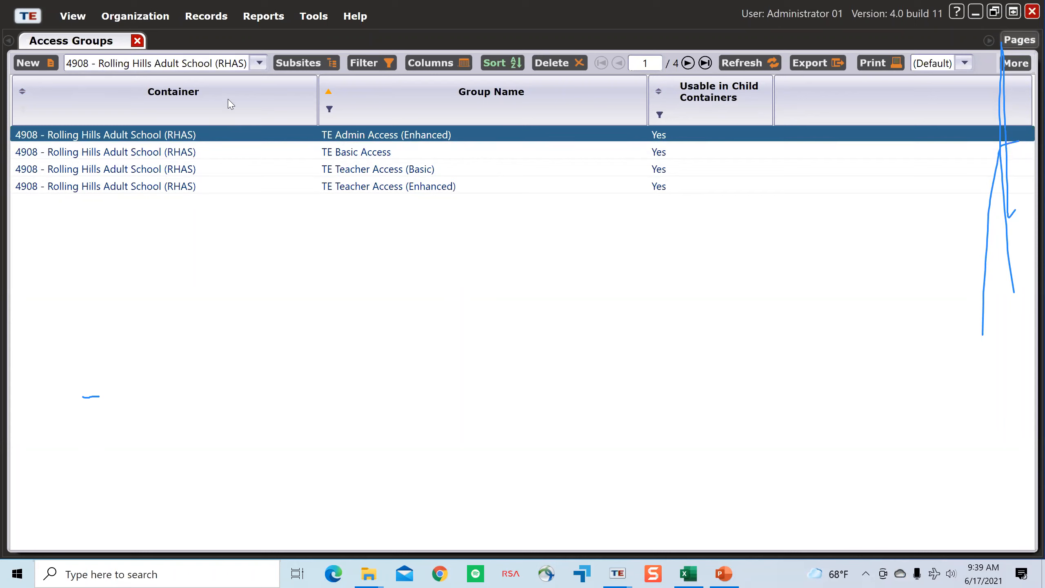
{"action": "left_click", "coordinate": [260, 64]}
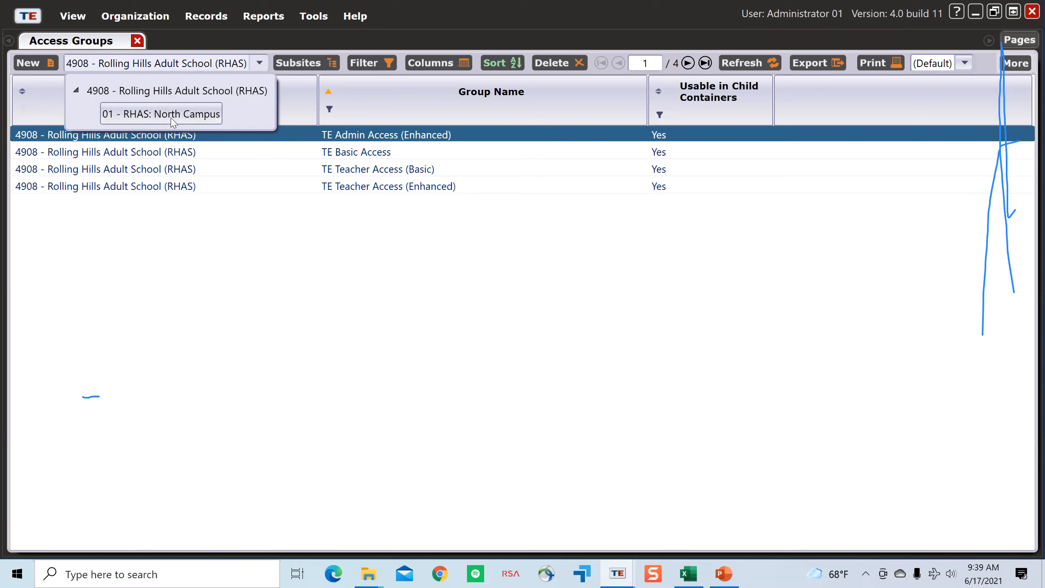
{"action": "left_click", "coordinate": [385, 245]}
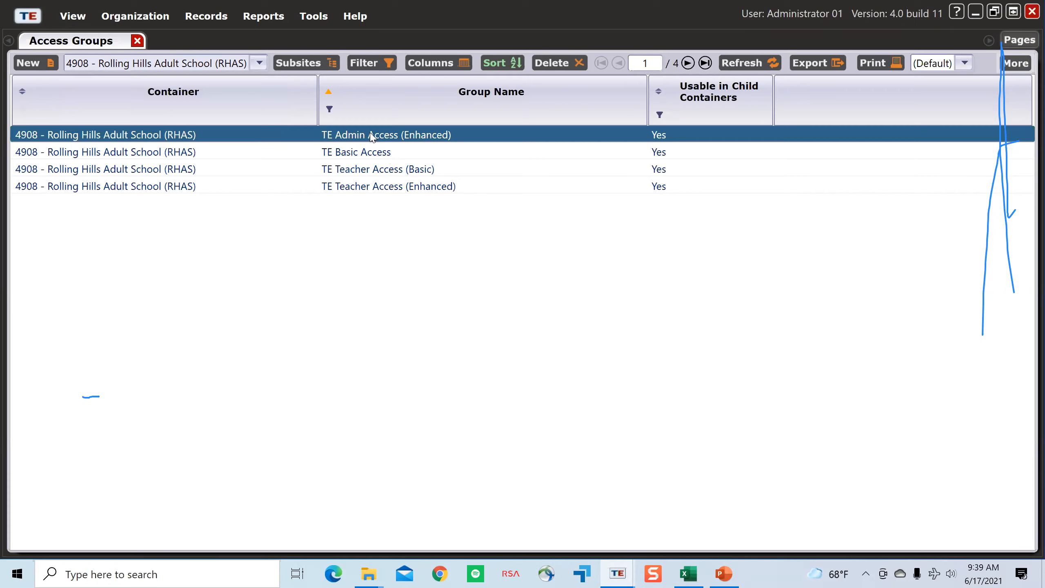
Step: Open the TE Admin Access (Enhanced) access group and collapse all of its sections
{"action": "double_click", "coordinate": [338, 140]}
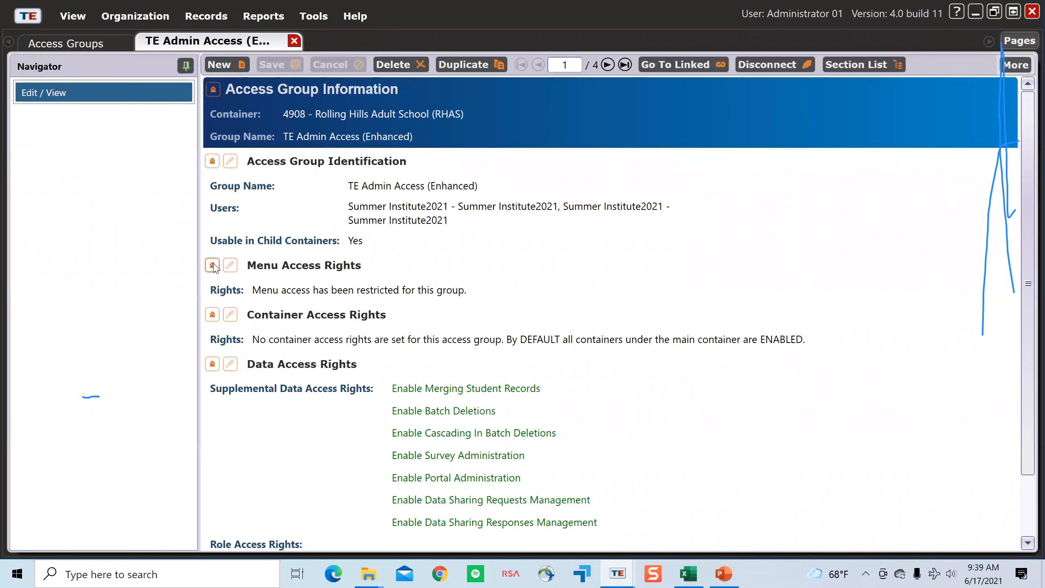
{"action": "left_click", "coordinate": [213, 265]}
{"action": "left_click", "coordinate": [213, 290]}
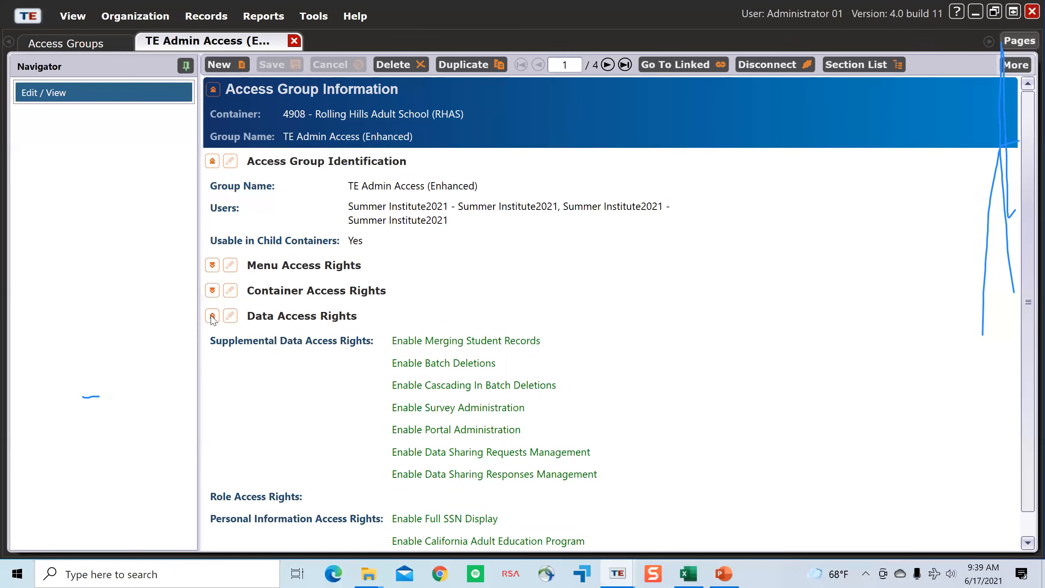
{"action": "left_click", "coordinate": [212, 315]}
{"action": "left_click", "coordinate": [212, 161]}
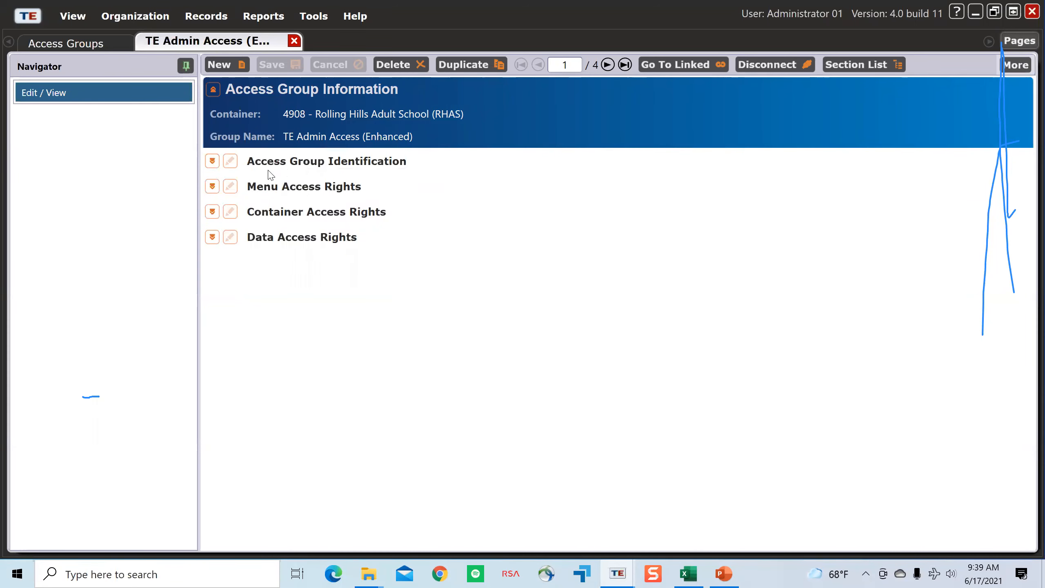
Step: Edit the Access Group Identification section and add the Administrator 00 account to the group's users
{"action": "left_click", "coordinate": [212, 161]}
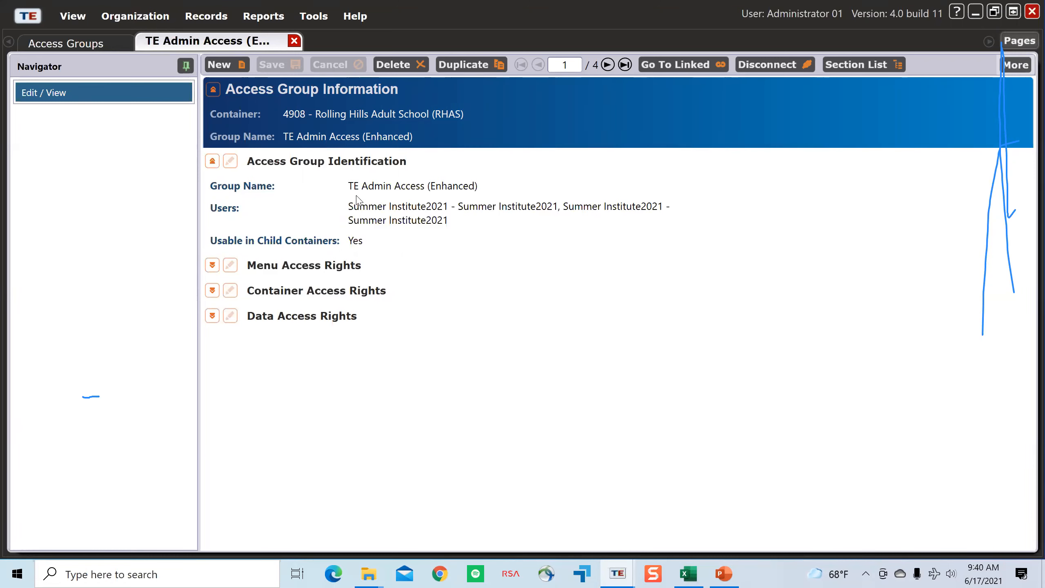
{"action": "left_click", "coordinate": [230, 162]}
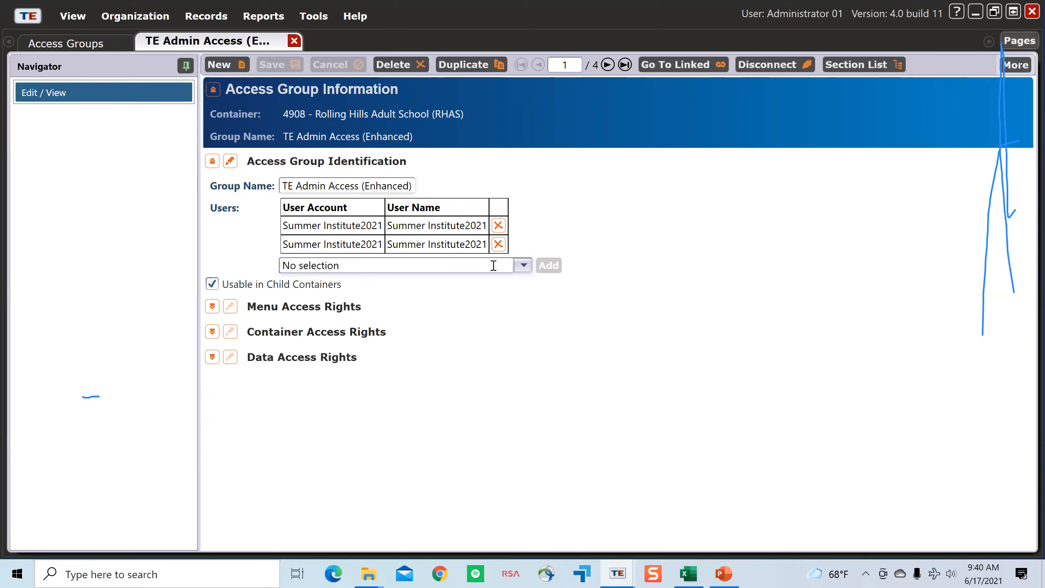
{"action": "left_click", "coordinate": [524, 266]}
{"action": "left_click", "coordinate": [526, 264]}
{"action": "left_click", "coordinate": [526, 264]}
{"action": "scroll", "coordinate": [528, 342], "scroll_direction": "down", "scroll_amount": 1}
{"action": "left_click_drag", "start_coordinate": [528, 342], "coordinate": [532, 281]}
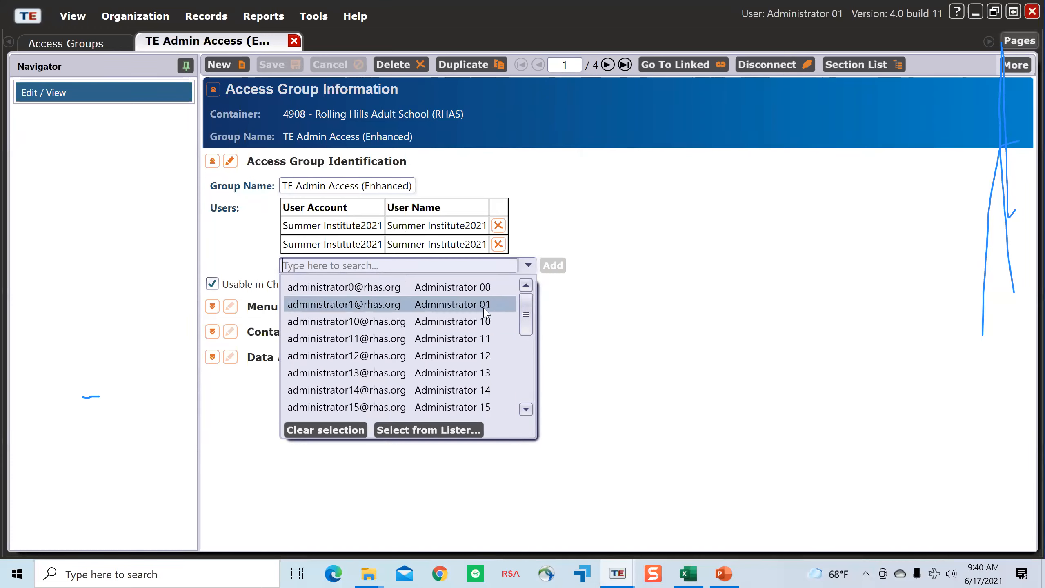
{"action": "scroll", "coordinate": [527, 314], "scroll_direction": "down", "scroll_amount": 1}
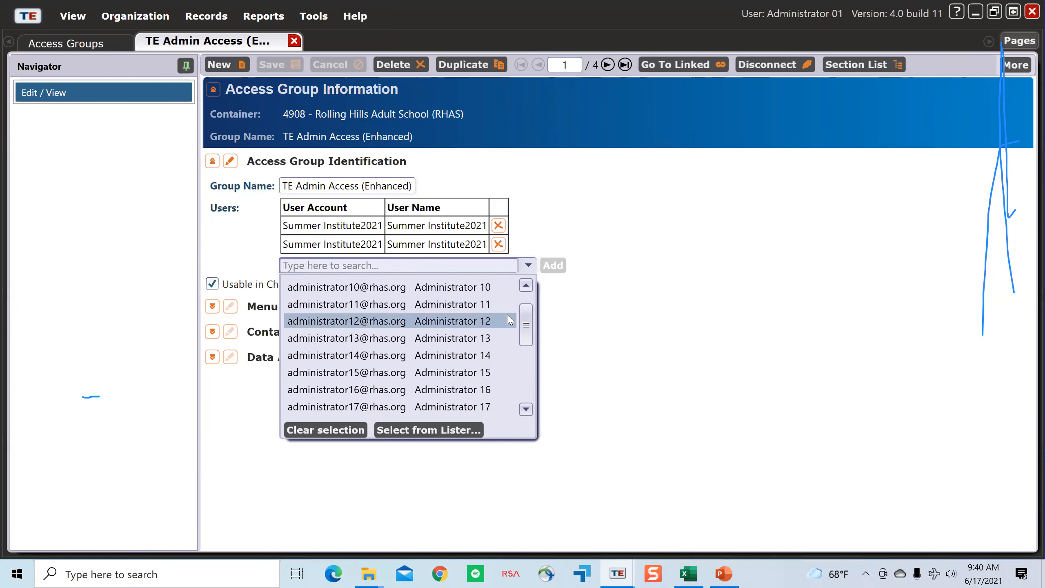
{"action": "left_click", "coordinate": [525, 286]}
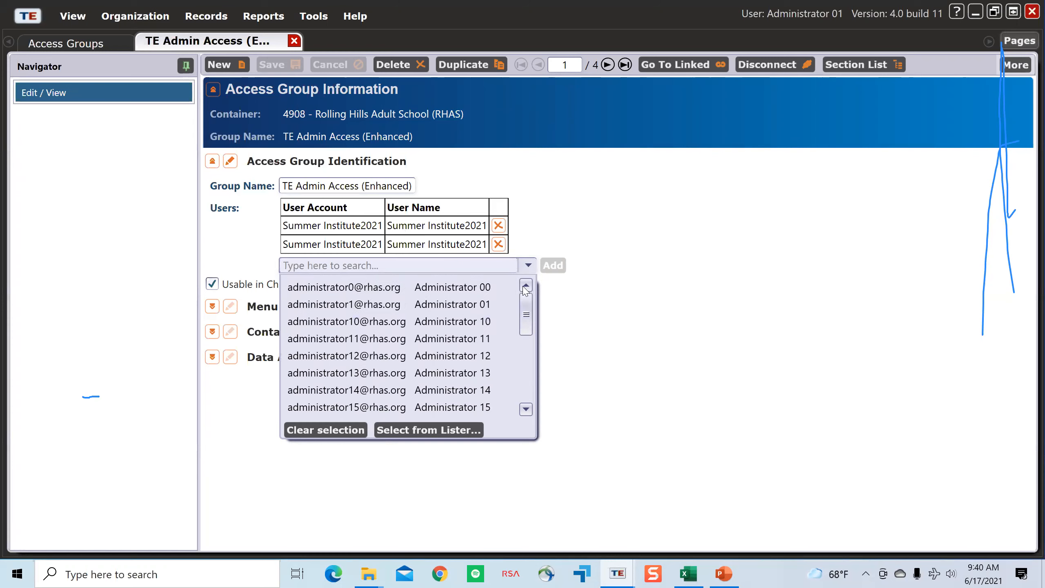
{"action": "left_click", "coordinate": [491, 290]}
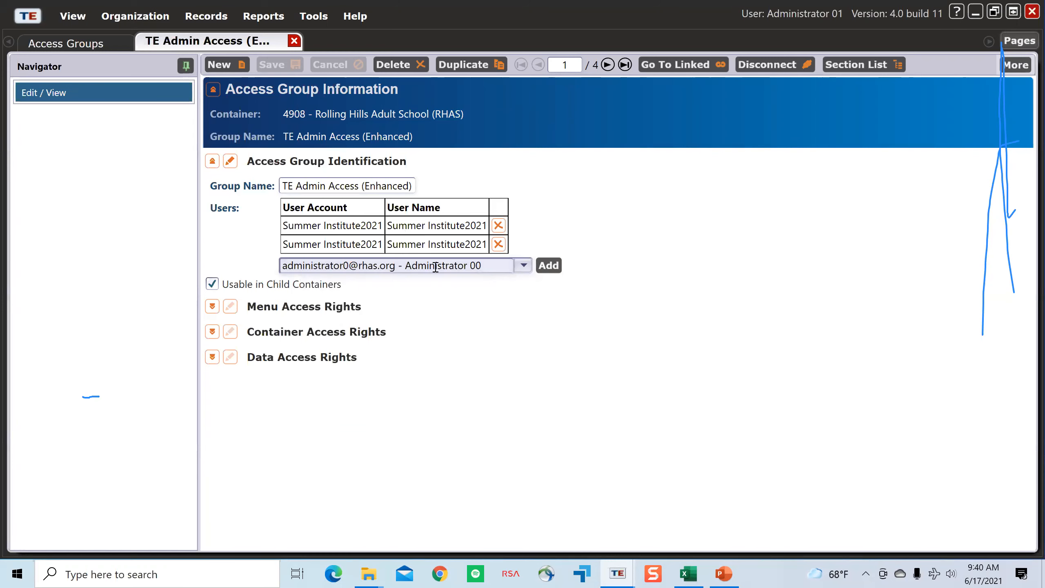
{"action": "left_click", "coordinate": [555, 267]}
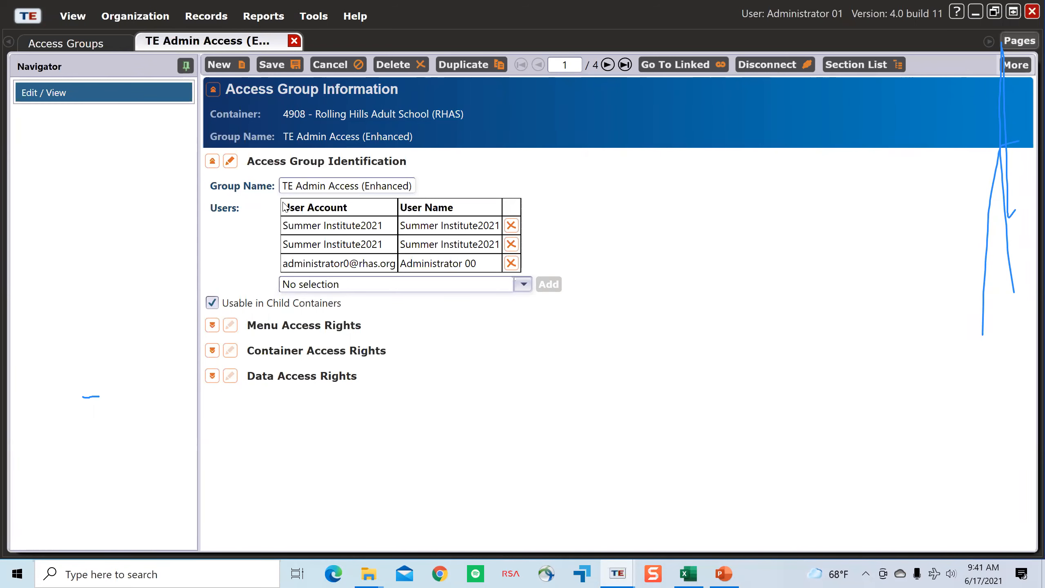
Step: Collapse the Access Group Identification section and open Menu Access Rights for editing
{"action": "left_click", "coordinate": [213, 163]}
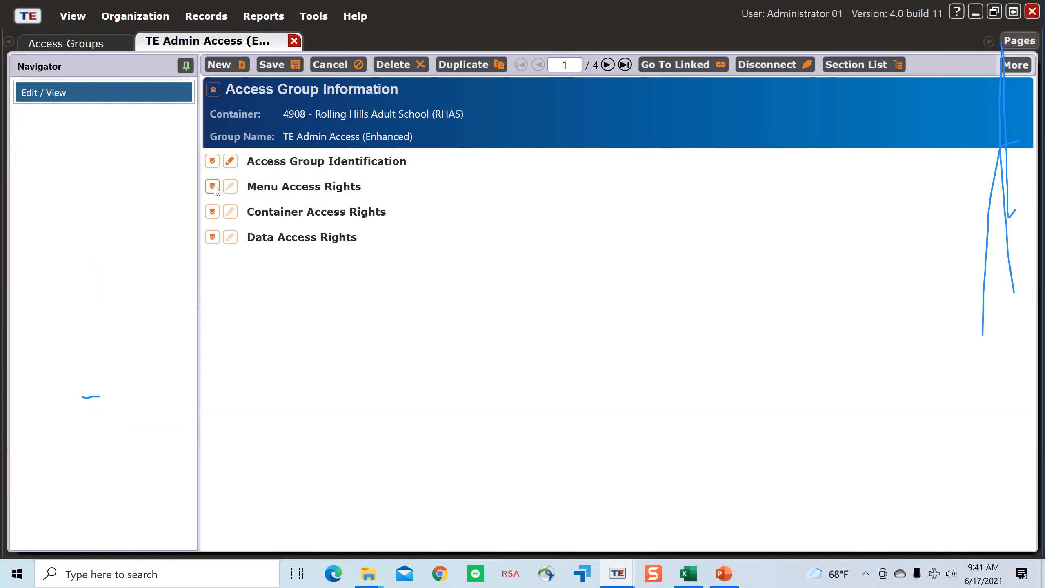
{"action": "left_click", "coordinate": [213, 188]}
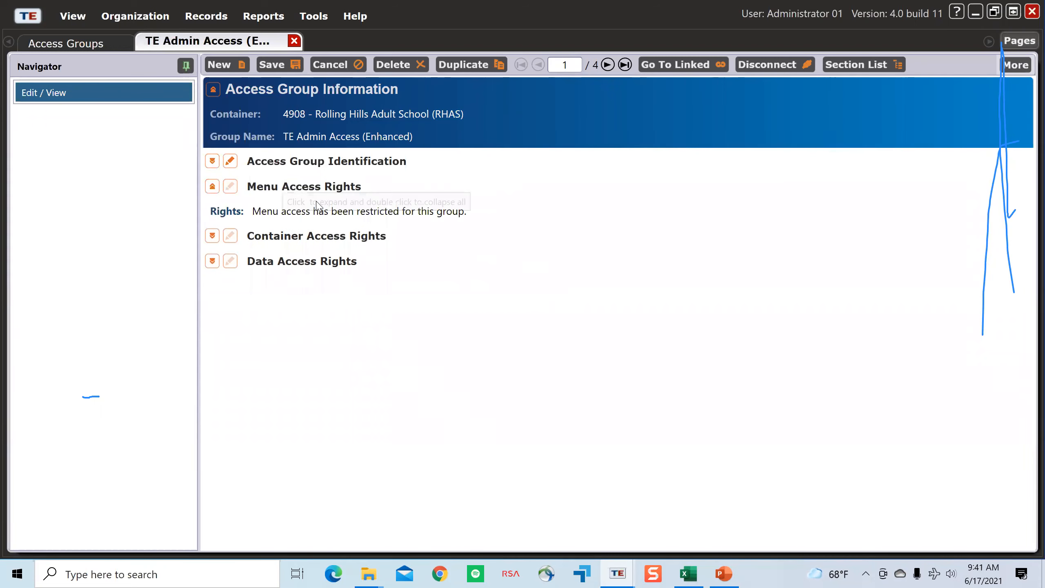
{"action": "left_click", "coordinate": [225, 191]}
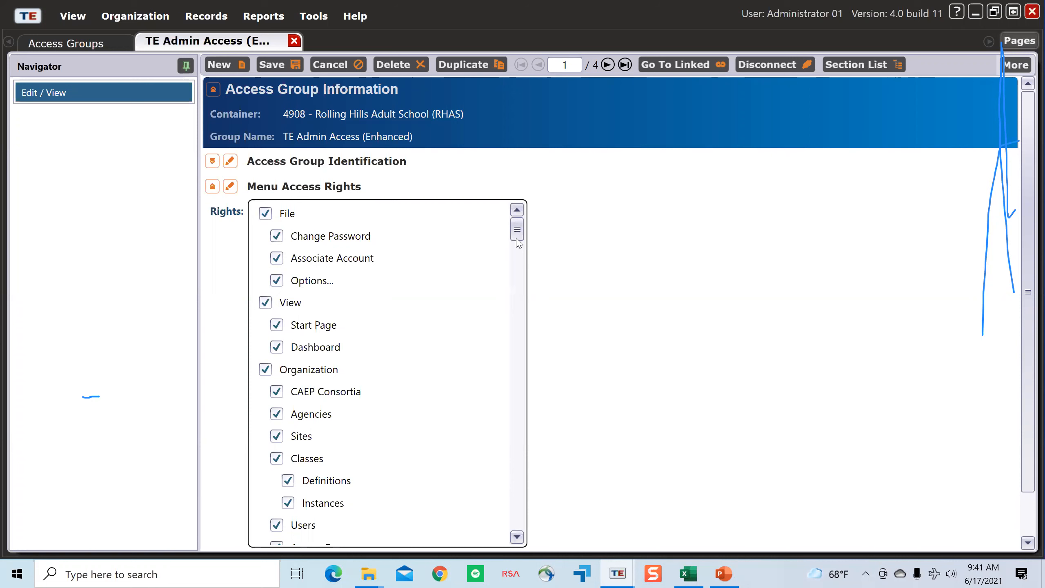
Step: Examine which menu rights the group can be granted, from File through Records and Reports, including the California state reports, to Tools
{"action": "scroll", "coordinate": [517, 241], "scroll_direction": "down", "scroll_amount": 3}
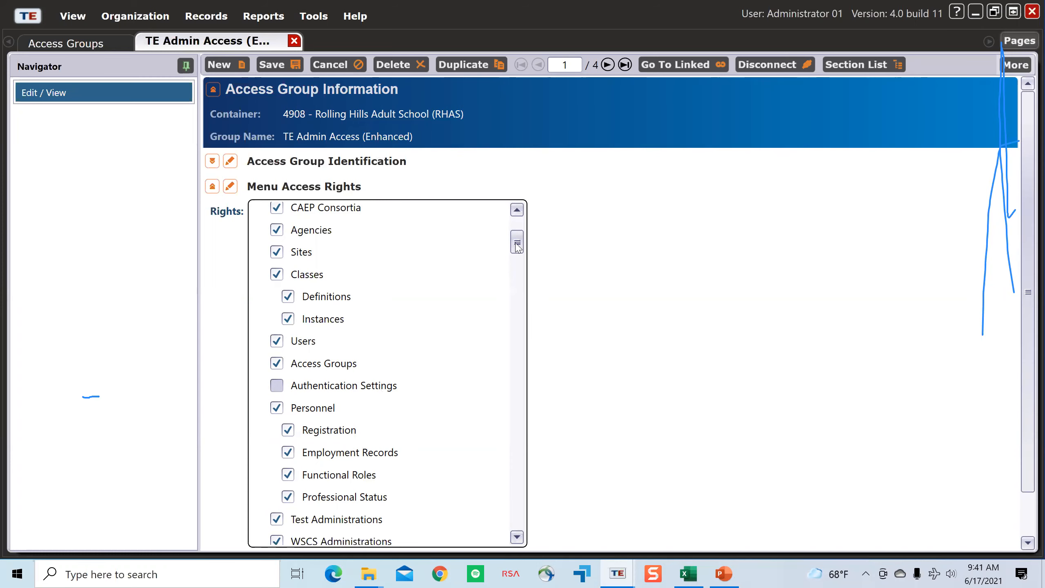
{"action": "scroll", "coordinate": [347, 338], "scroll_direction": "down", "scroll_amount": 8}
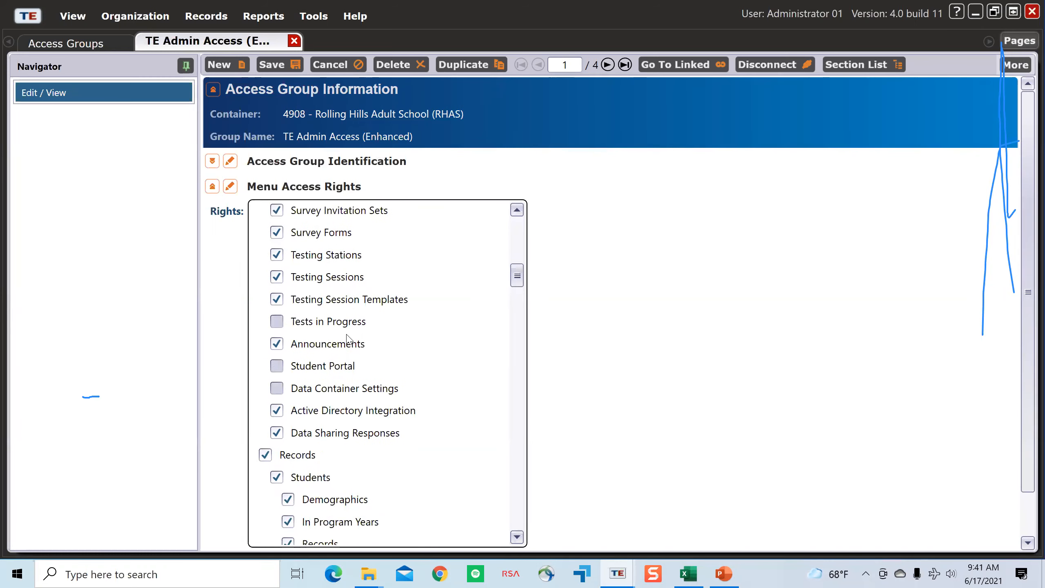
{"action": "scroll", "coordinate": [357, 357], "scroll_direction": "down", "scroll_amount": 3}
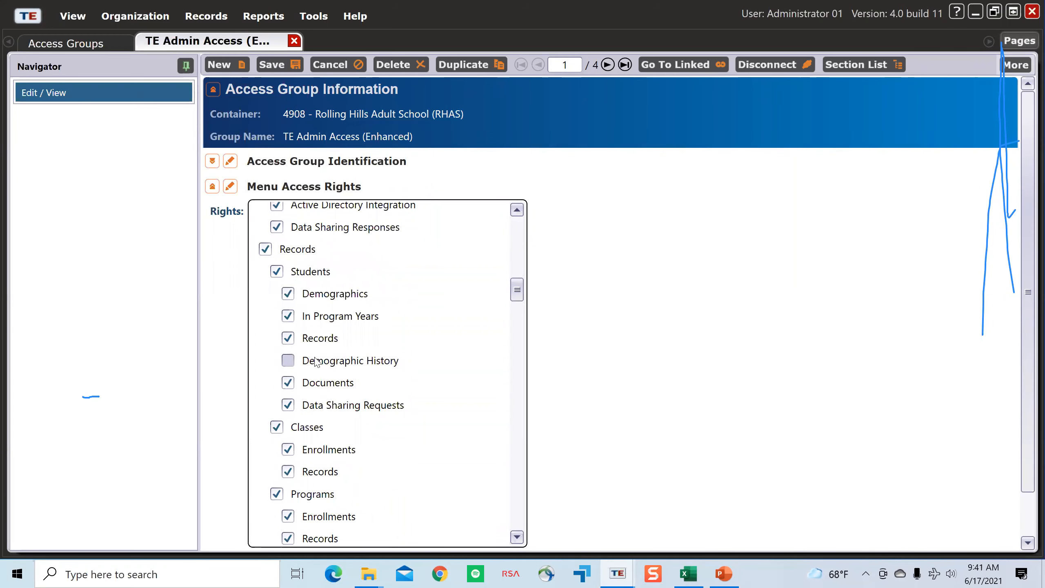
{"action": "scroll", "coordinate": [316, 391], "scroll_direction": "down", "scroll_amount": 5}
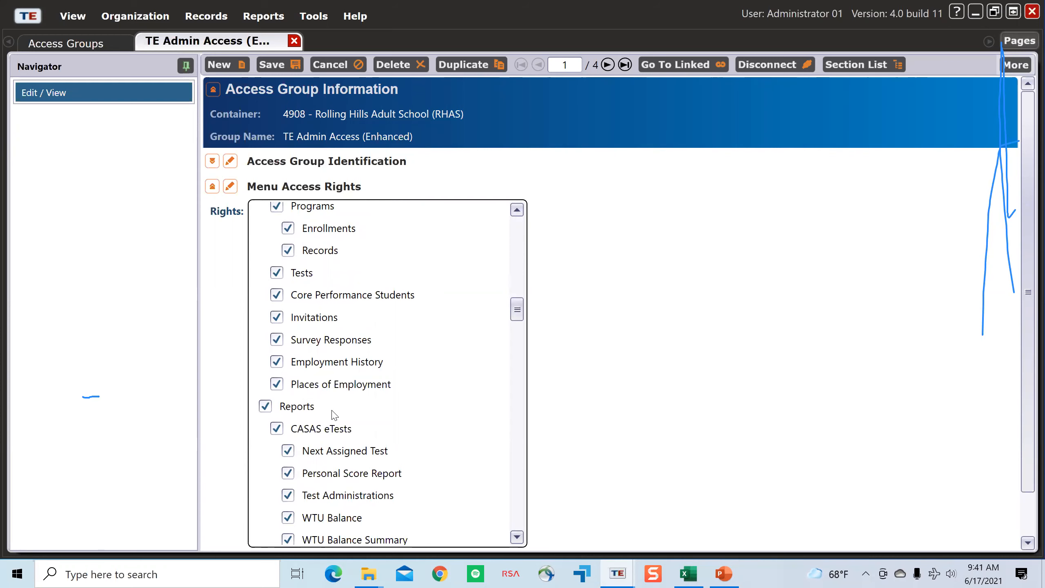
{"action": "scroll", "coordinate": [354, 412], "scroll_direction": "down", "scroll_amount": 5}
{"action": "scroll", "coordinate": [378, 431], "scroll_direction": "down", "scroll_amount": 6}
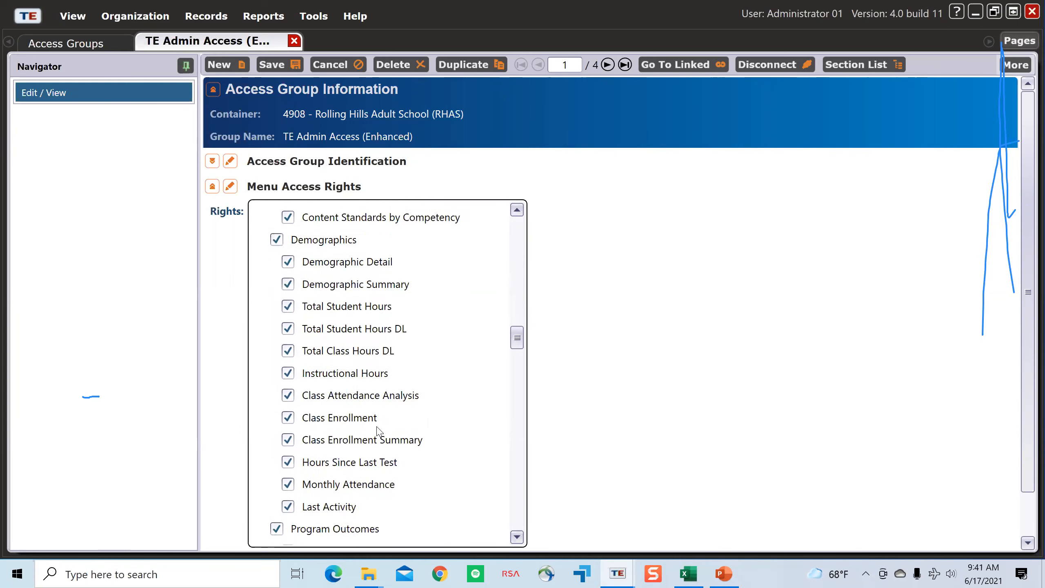
{"action": "scroll", "coordinate": [379, 431], "scroll_direction": "down", "scroll_amount": 2}
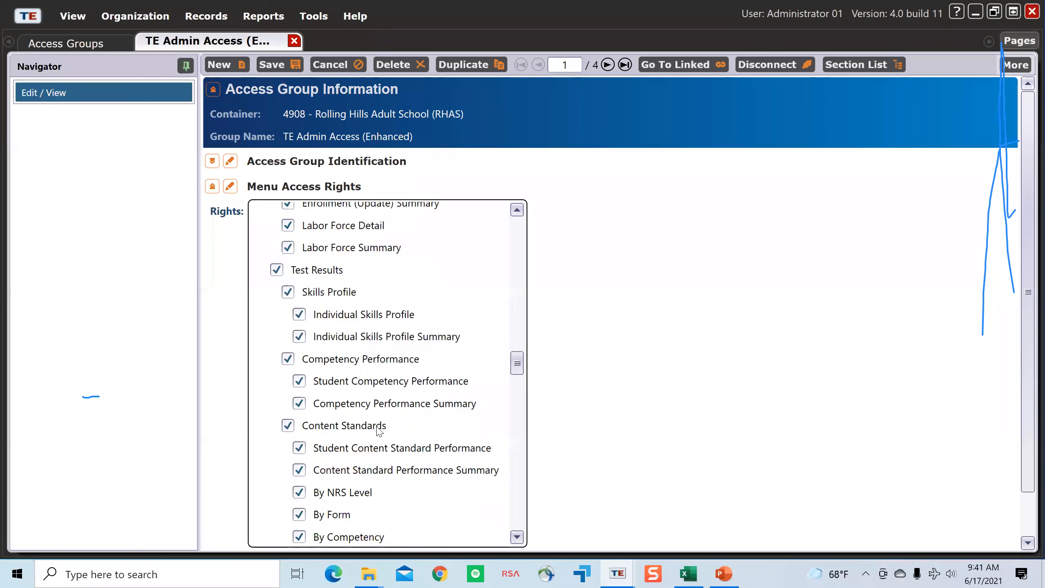
{"action": "scroll", "coordinate": [379, 431], "scroll_direction": "down", "scroll_amount": 5}
{"action": "scroll", "coordinate": [379, 431], "scroll_direction": "down", "scroll_amount": 3}
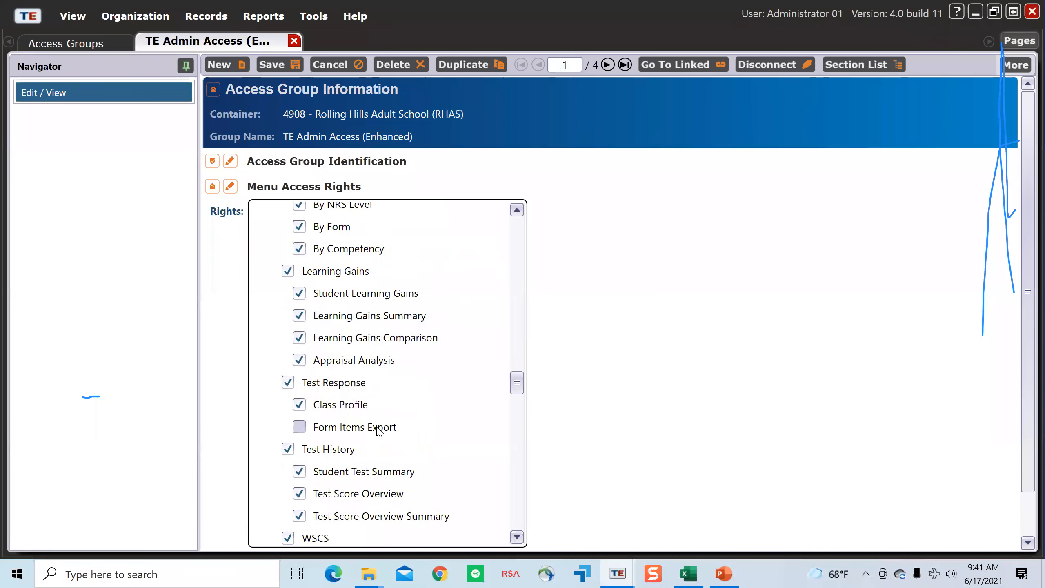
{"action": "scroll", "coordinate": [350, 412], "scroll_direction": "down", "scroll_amount": 8}
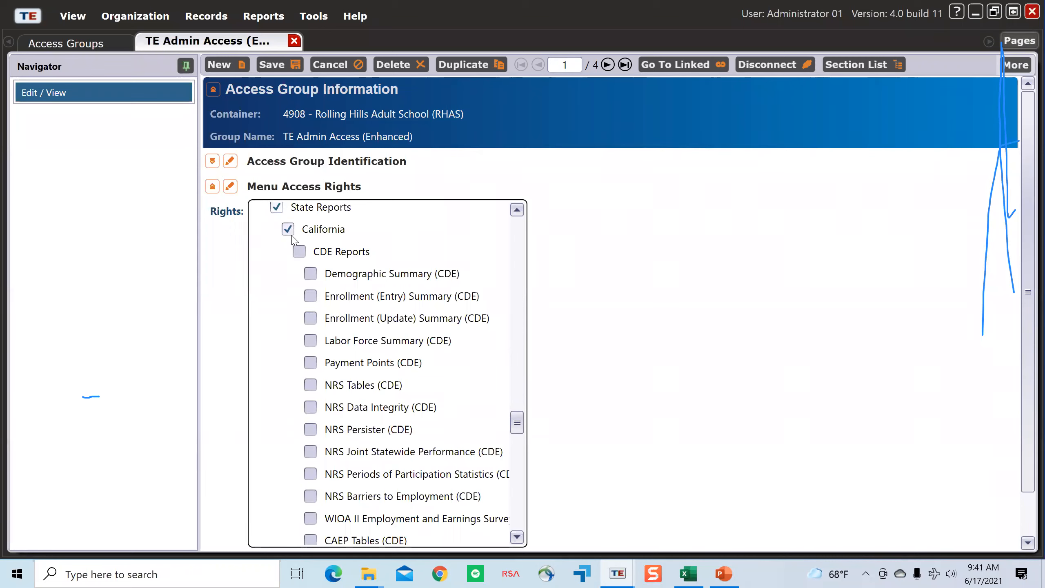
{"action": "scroll", "coordinate": [331, 378], "scroll_direction": "down", "scroll_amount": 3}
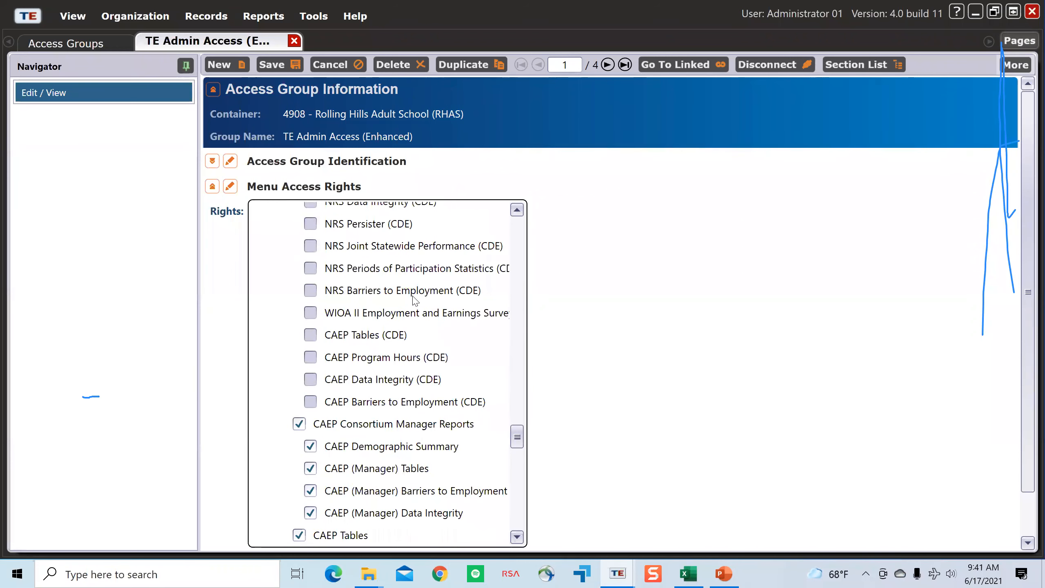
{"action": "scroll", "coordinate": [371, 378], "scroll_direction": "down", "scroll_amount": 3}
{"action": "scroll", "coordinate": [371, 378], "scroll_direction": "up", "scroll_amount": 3}
{"action": "scroll", "coordinate": [362, 379], "scroll_direction": "down", "scroll_amount": 3}
{"action": "scroll", "coordinate": [310, 383], "scroll_direction": "down", "scroll_amount": 2}
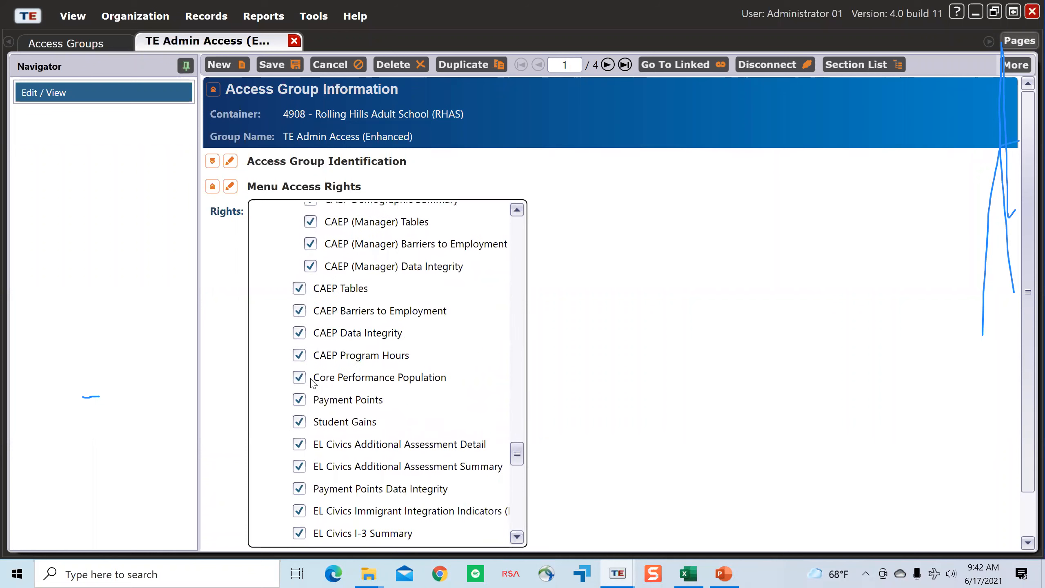
{"action": "scroll", "coordinate": [312, 382], "scroll_direction": "down", "scroll_amount": 3}
{"action": "scroll", "coordinate": [311, 383], "scroll_direction": "down", "scroll_amount": 8}
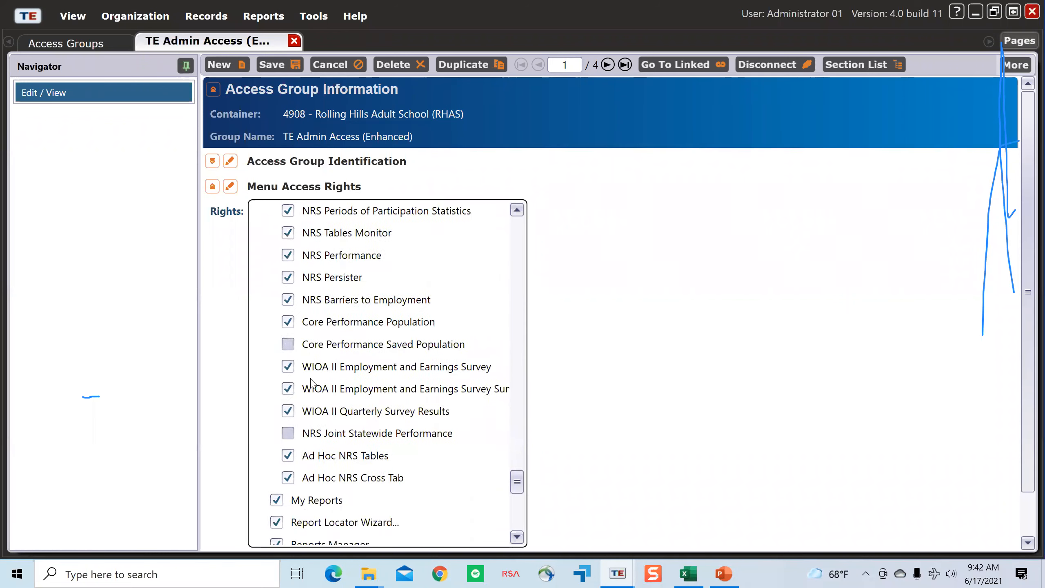
{"action": "scroll", "coordinate": [543, 406], "scroll_direction": "down", "scroll_amount": 1}
{"action": "scroll", "coordinate": [541, 402], "scroll_direction": "down", "scroll_amount": 1}
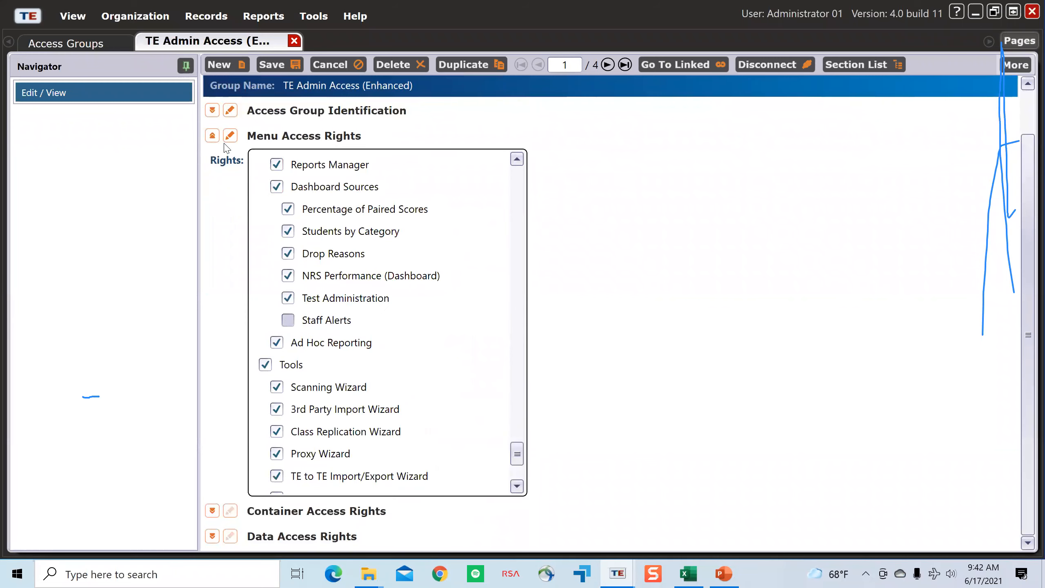
Step: Open Container Access Rights for editing in place of Menu Access Rights and check its containers against the Access Group Identification settings
{"action": "left_click", "coordinate": [212, 135]}
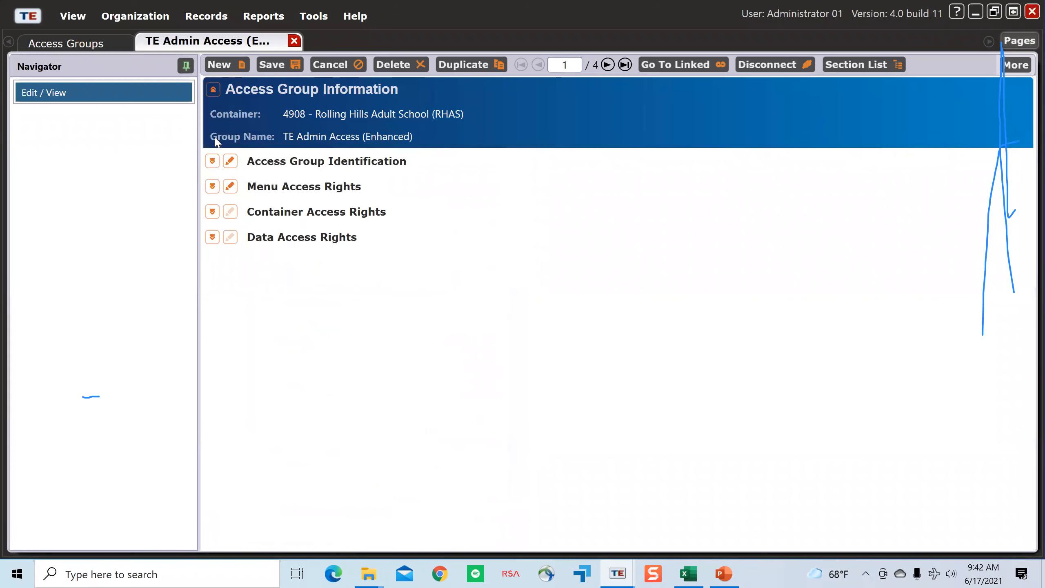
{"action": "left_click", "coordinate": [213, 212]}
{"action": "left_click", "coordinate": [232, 214]}
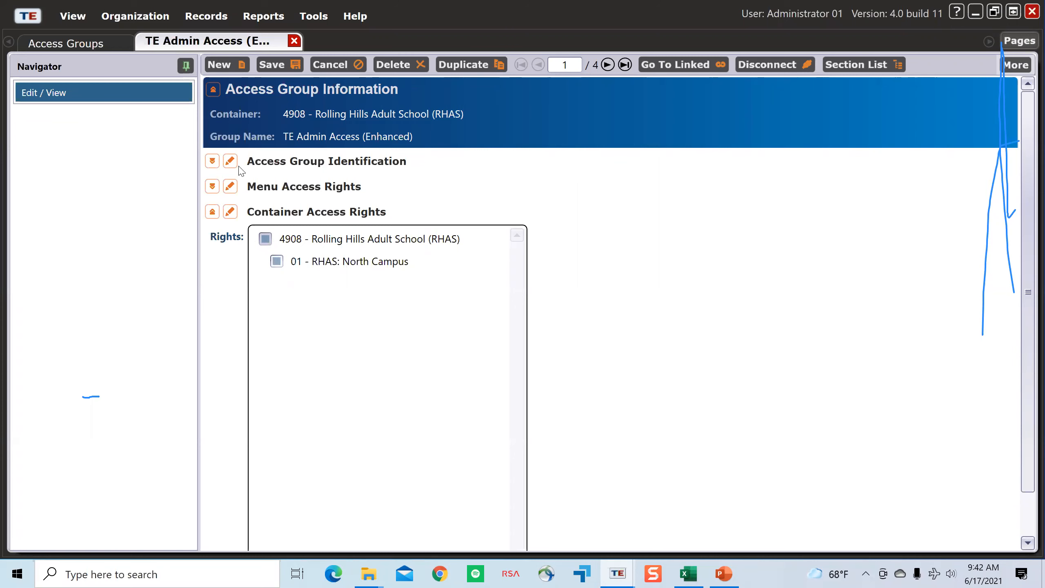
{"action": "left_click", "coordinate": [212, 161]}
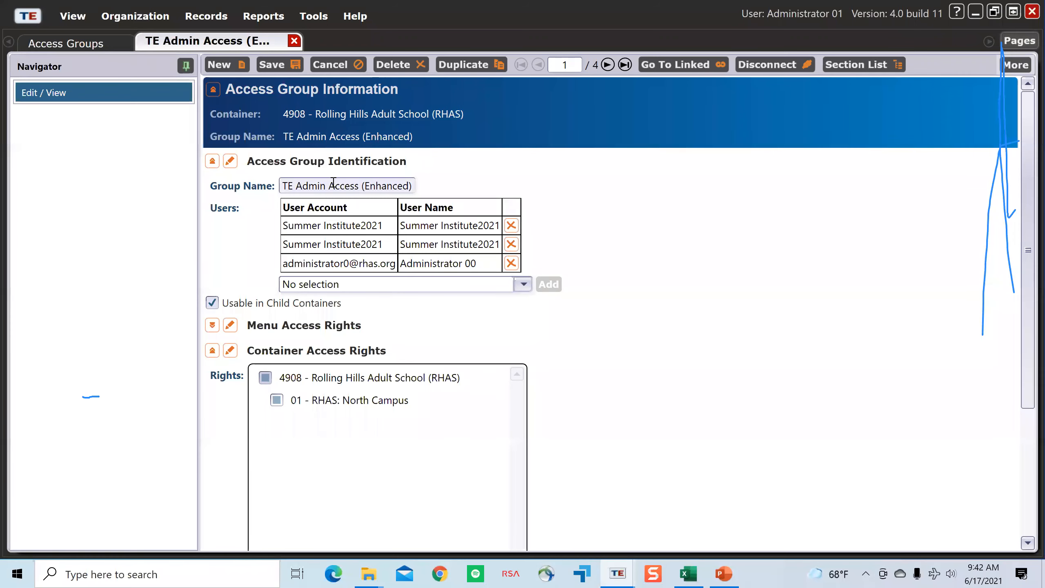
{"action": "left_click", "coordinate": [212, 350]}
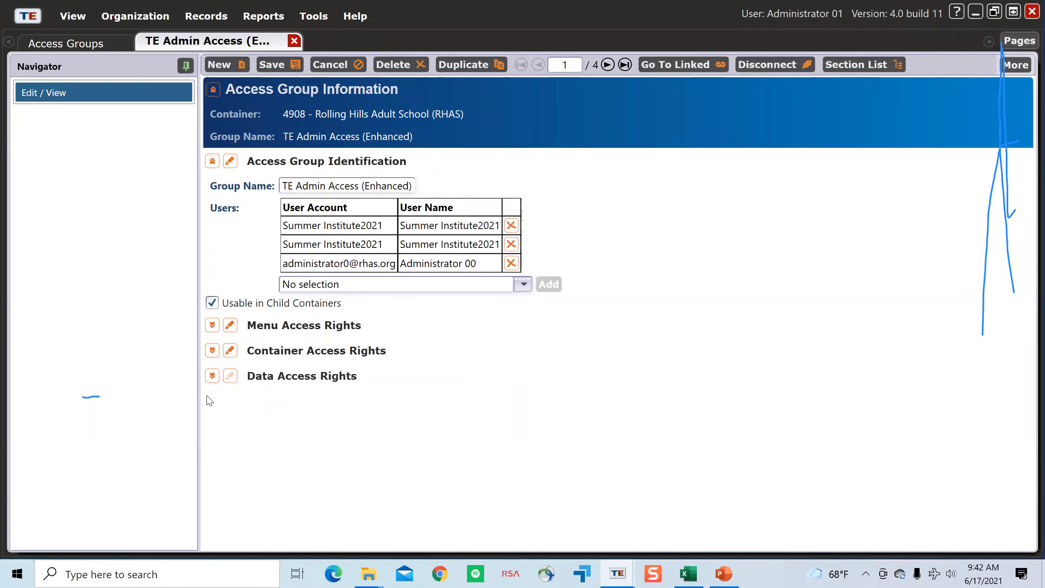
Step: Expand Data Access Rights, review its supplemental and personal information rights, and open the section for editing
{"action": "left_click", "coordinate": [212, 376]}
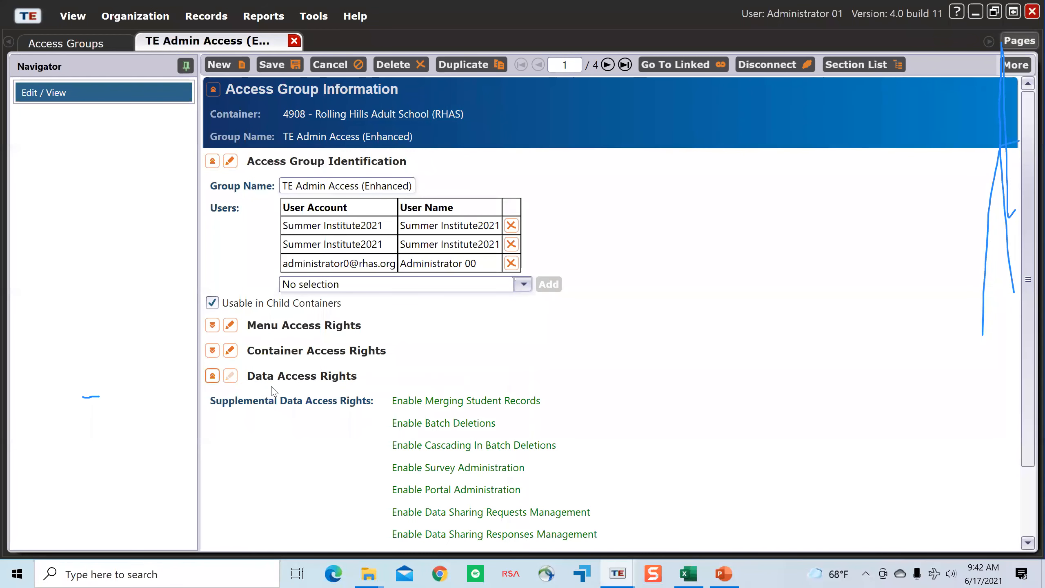
{"action": "scroll", "coordinate": [614, 444], "scroll_direction": "down", "scroll_amount": 1}
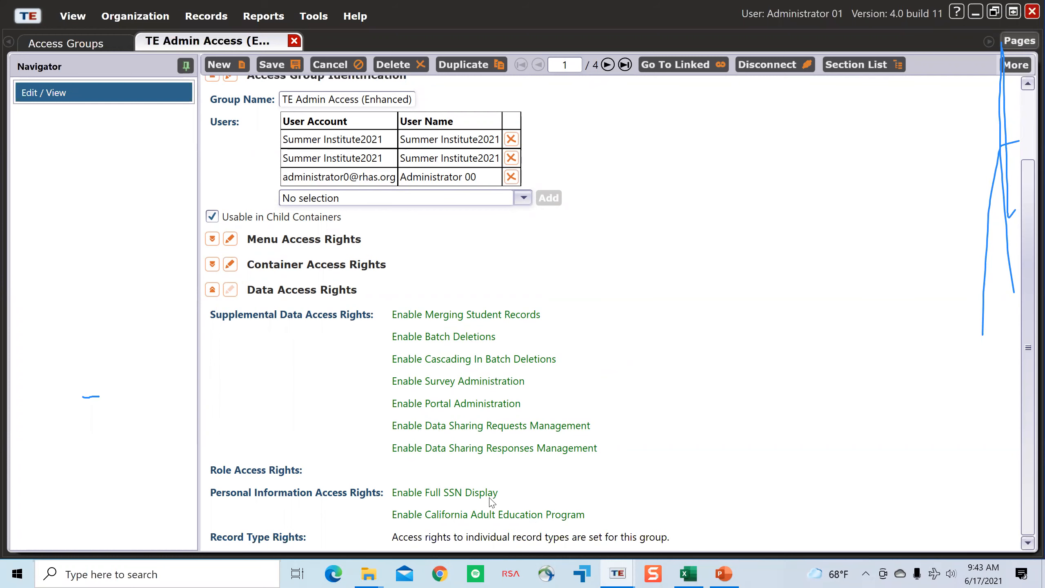
{"action": "left_click", "coordinate": [231, 290]}
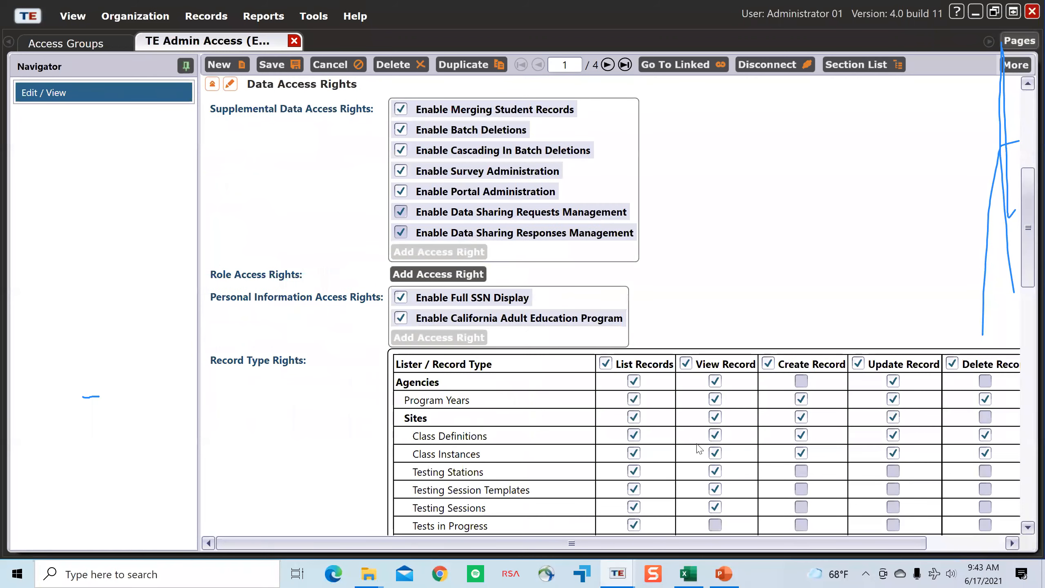
Step: Examine the Record Type Rights table across all record types and its List, View, Create, Update and Delete columns
{"action": "left_click_drag", "start_coordinate": [640, 546], "coordinate": [718, 545]}
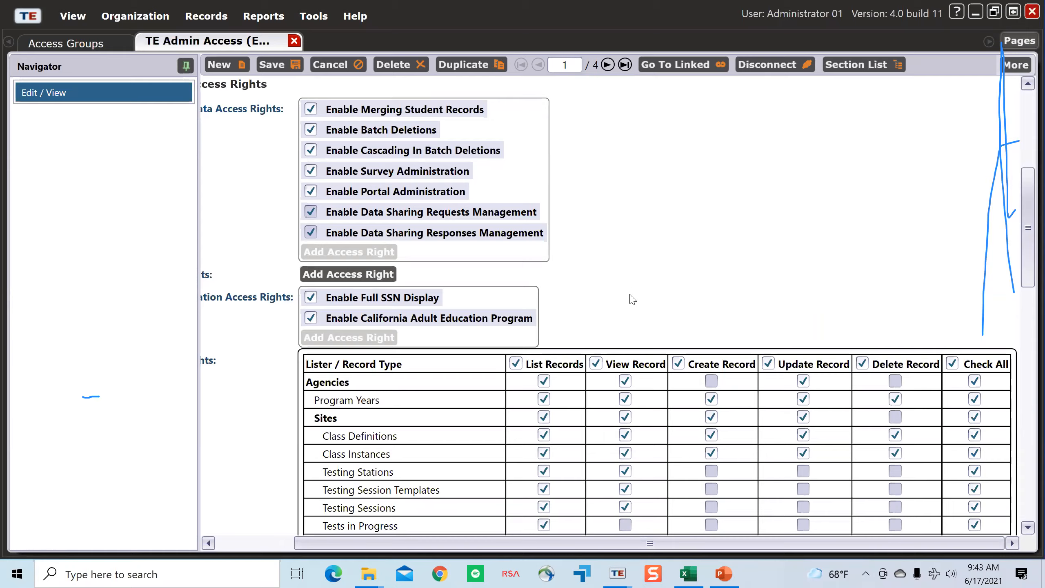
{"action": "scroll", "coordinate": [629, 281], "scroll_direction": "down", "scroll_amount": 4}
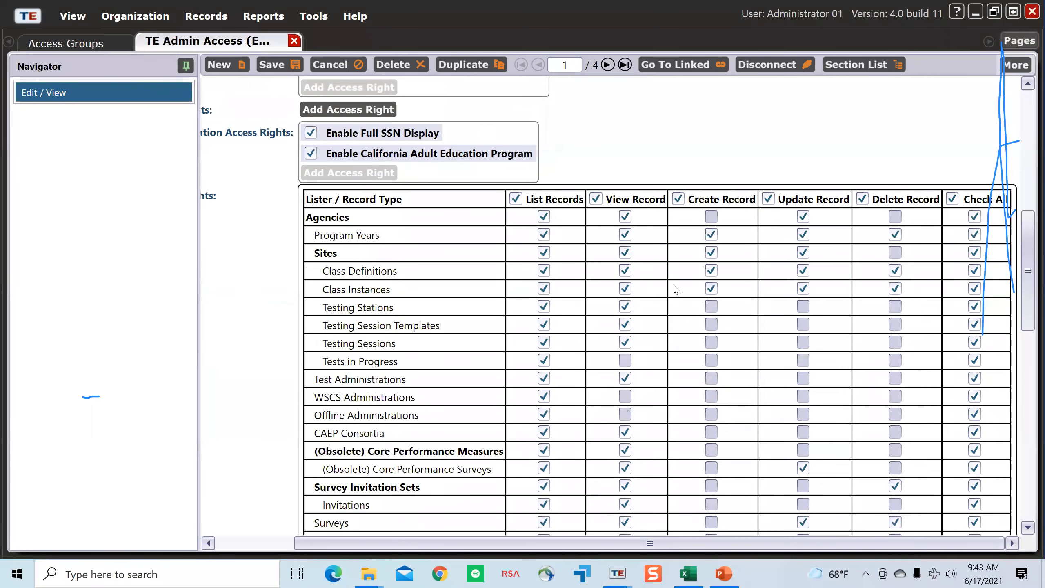
{"action": "mouse_move", "coordinate": [605, 543]}
{"action": "left_mouse_down"}
{"action": "mouse_move", "coordinate": [526, 543]}
{"action": "mouse_move", "coordinate": [605, 543]}
{"action": "left_mouse_up"}
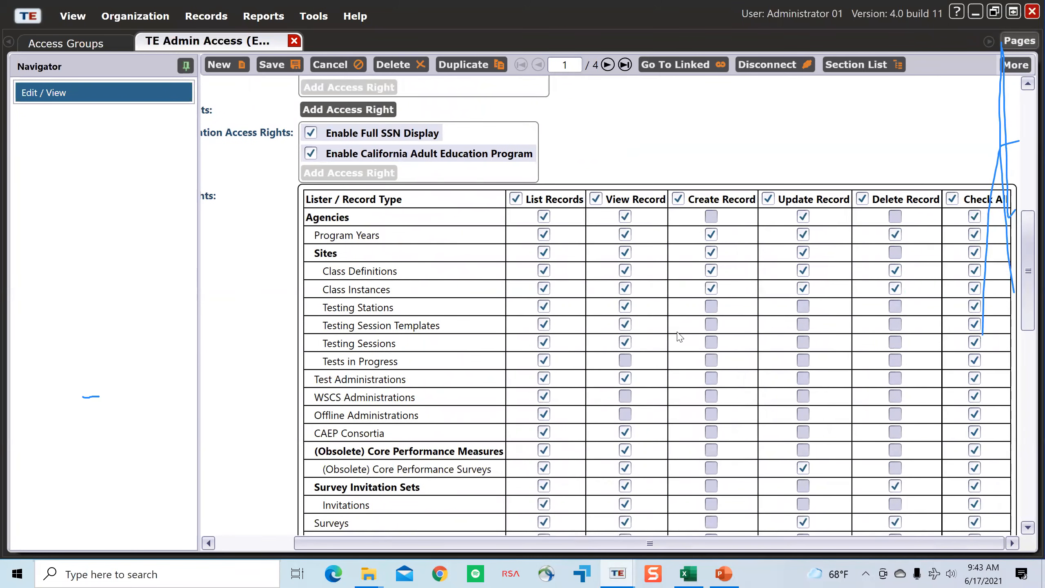
{"action": "scroll", "coordinate": [680, 337], "scroll_direction": "down", "scroll_amount": 1}
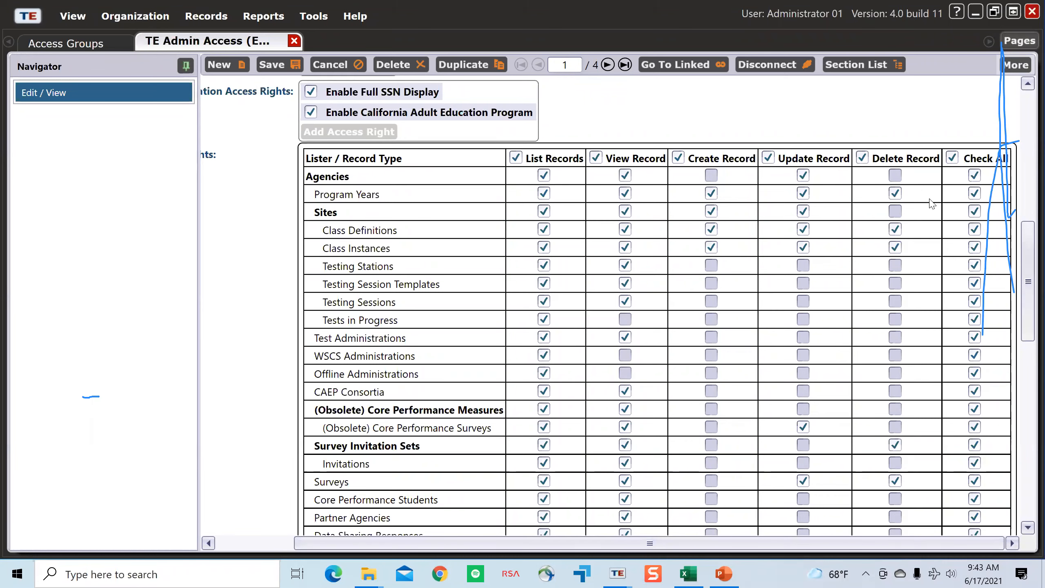
{"action": "scroll", "coordinate": [779, 329], "scroll_direction": "down", "scroll_amount": 5}
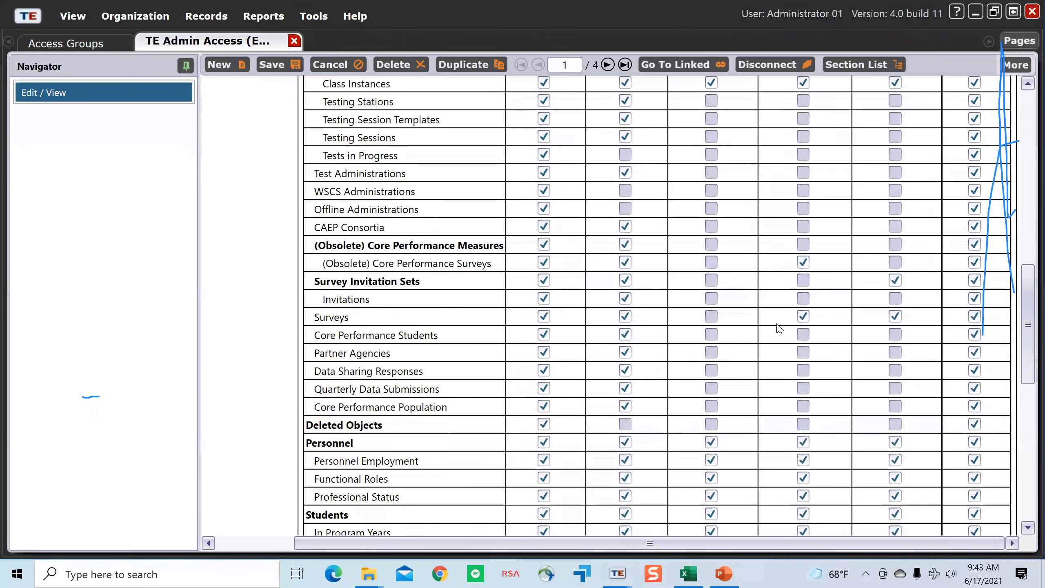
{"action": "scroll", "coordinate": [779, 328], "scroll_direction": "down", "scroll_amount": 8}
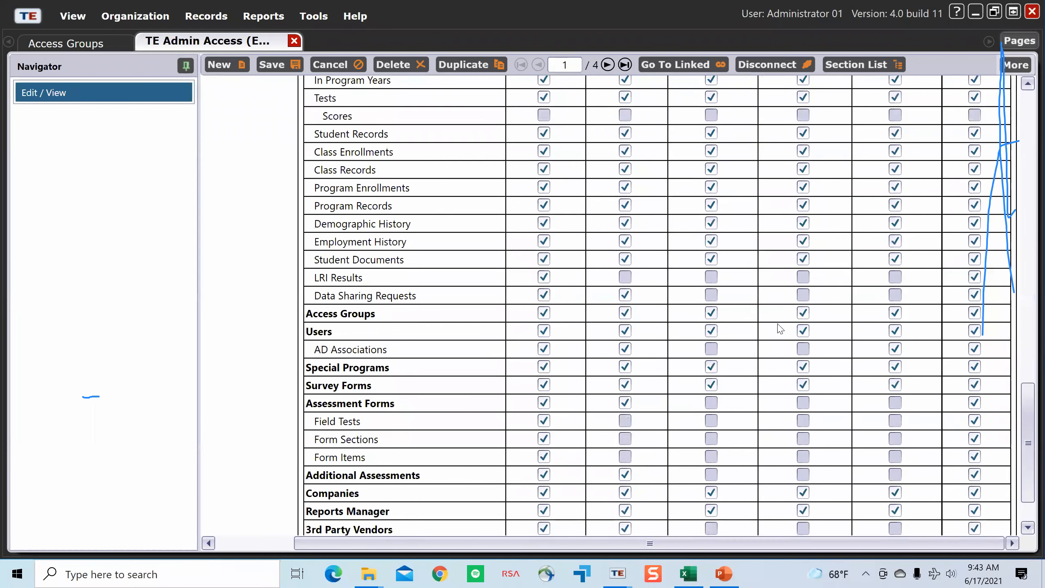
{"action": "scroll", "coordinate": [789, 366], "scroll_direction": "up", "scroll_amount": 8}
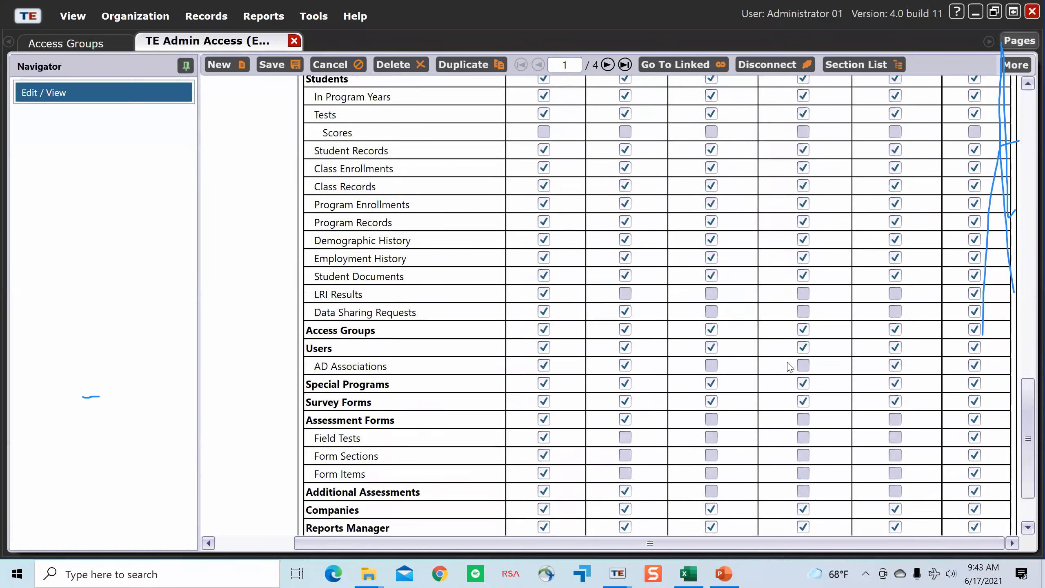
{"action": "scroll", "coordinate": [789, 366], "scroll_direction": "up", "scroll_amount": 9}
{"action": "scroll", "coordinate": [762, 307], "scroll_direction": "down", "scroll_amount": 4}
{"action": "scroll", "coordinate": [715, 271], "scroll_direction": "up", "scroll_amount": 3}
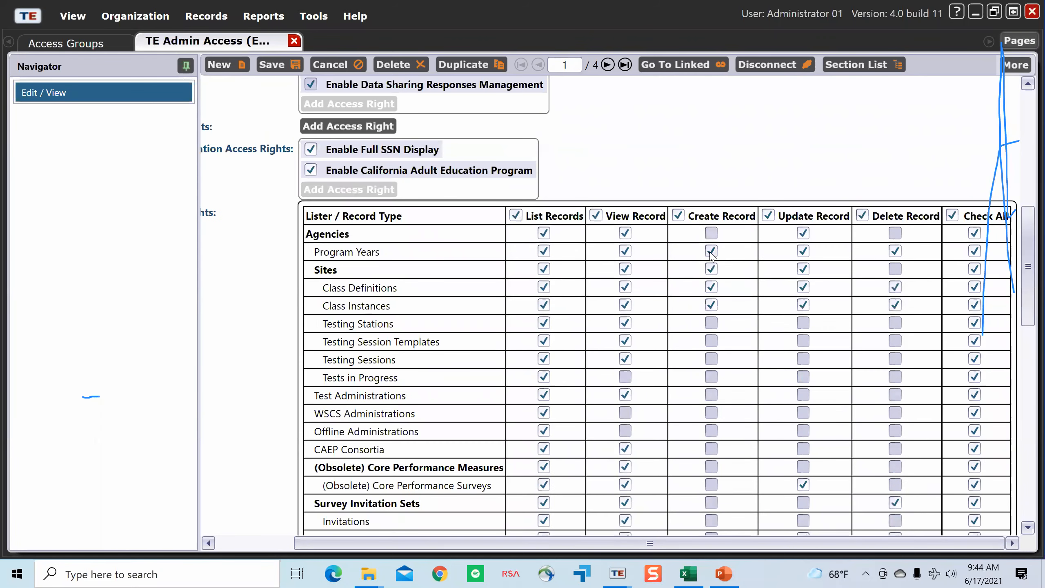
Step: Remove the Create Record right from Sites, Class Definitions and Class Instances
{"action": "left_click", "coordinate": [711, 270]}
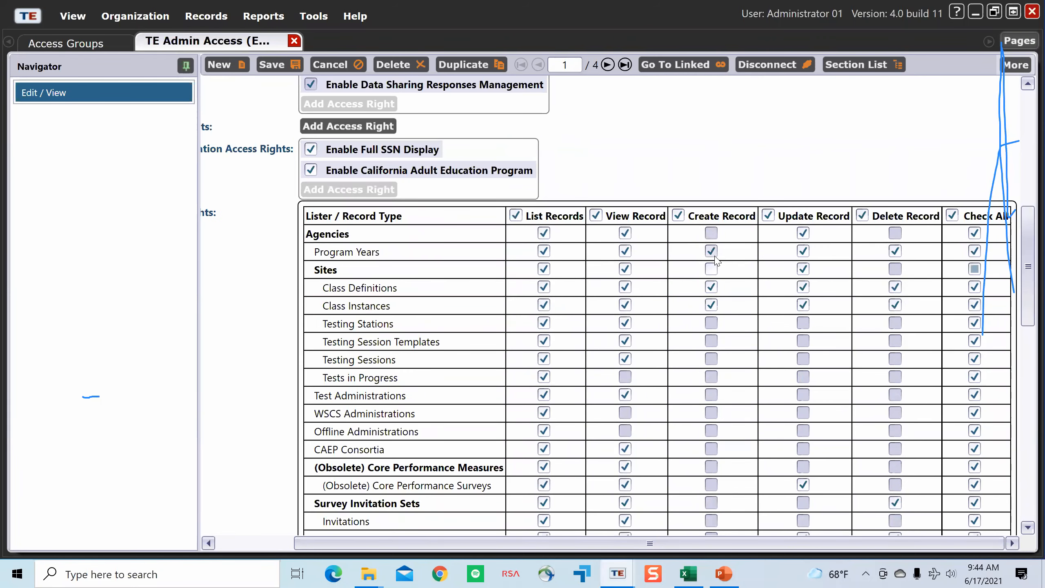
{"action": "left_click", "coordinate": [712, 270]}
{"action": "left_click", "coordinate": [712, 287]}
{"action": "left_click", "coordinate": [711, 305]}
{"action": "left_click", "coordinate": [712, 269]}
Step: Try clearing and restoring the Update Record and Delete Record rights for all record types at once
{"action": "left_click", "coordinate": [769, 215]}
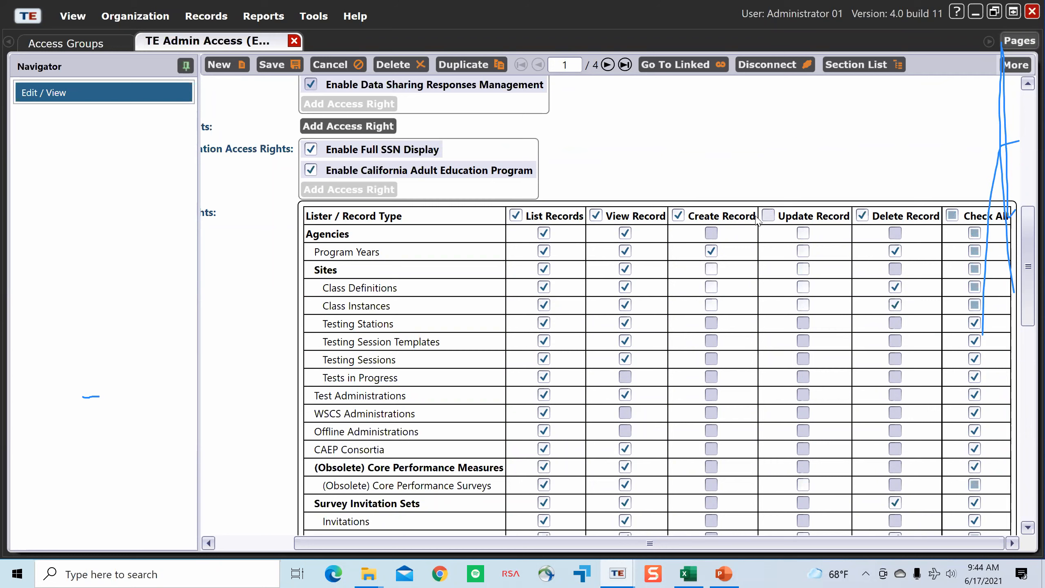
{"action": "left_click", "coordinate": [768, 216]}
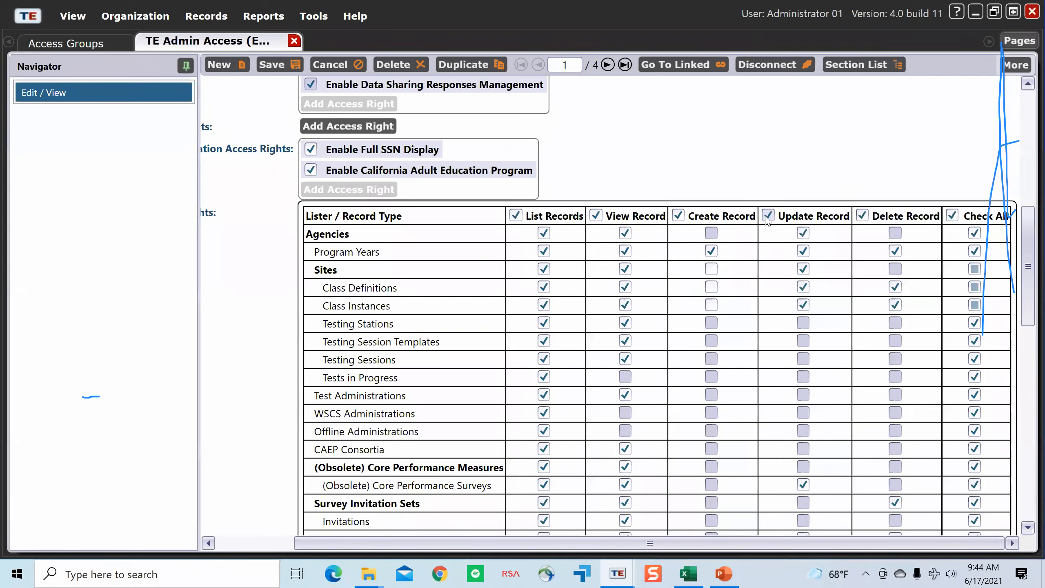
{"action": "left_click", "coordinate": [868, 220]}
{"action": "left_click", "coordinate": [868, 220]}
{"action": "scroll", "coordinate": [837, 341], "scroll_direction": "down", "scroll_amount": 9}
{"action": "scroll", "coordinate": [833, 342], "scroll_direction": "down", "scroll_amount": 5}
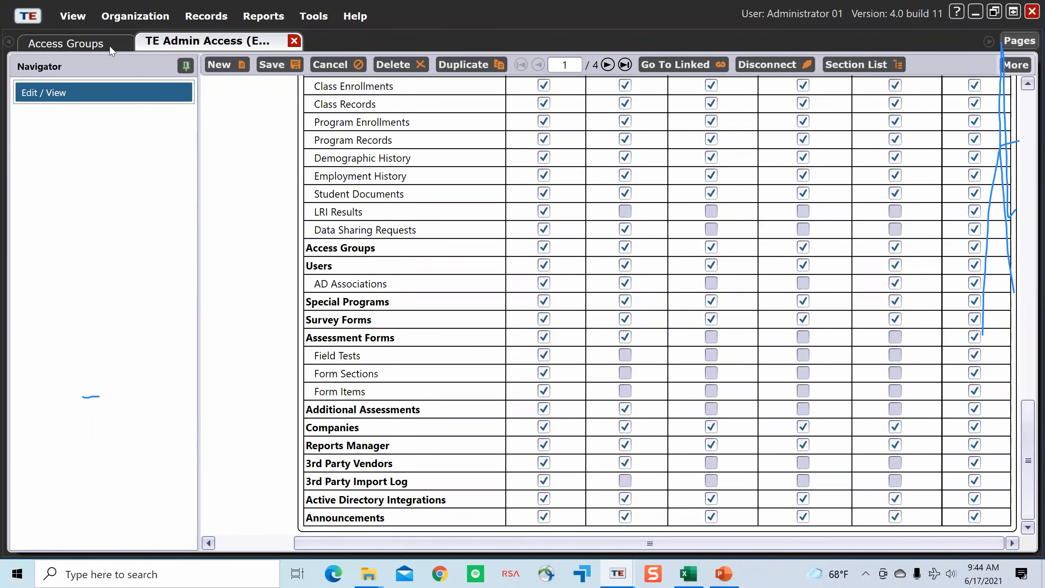
Step: Create a new vertical page group and open the TE Basic Access group in it from the Access Groups list
{"action": "left_click", "coordinate": [1018, 42]}
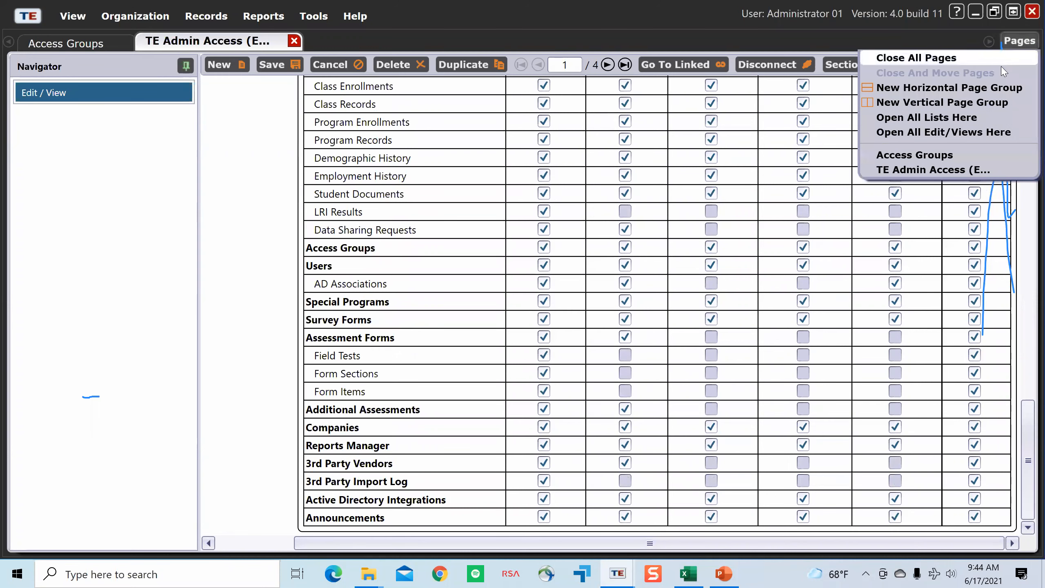
{"action": "key", "text": "Return"}
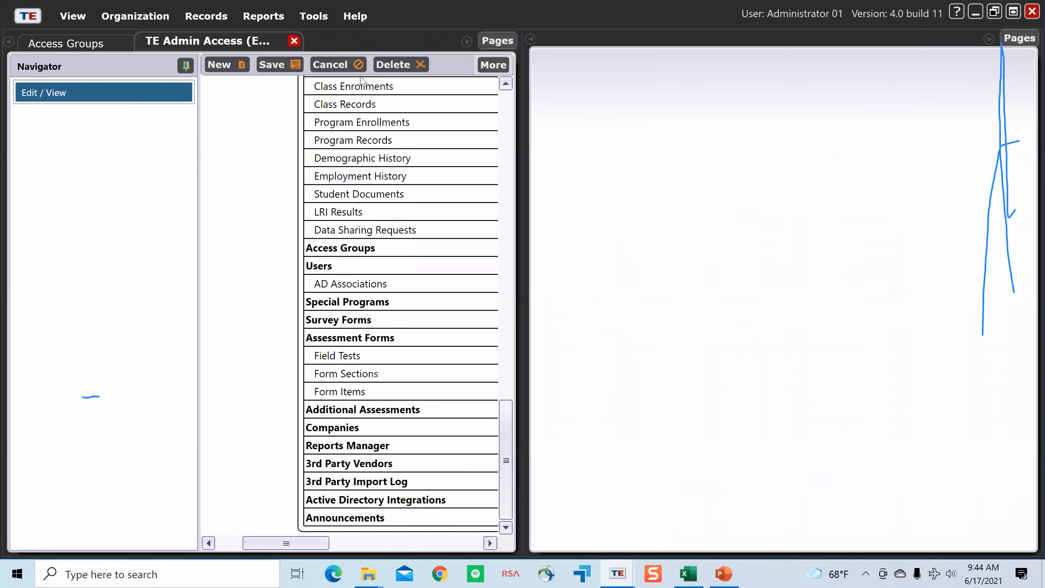
{"action": "left_click", "coordinate": [136, 16]}
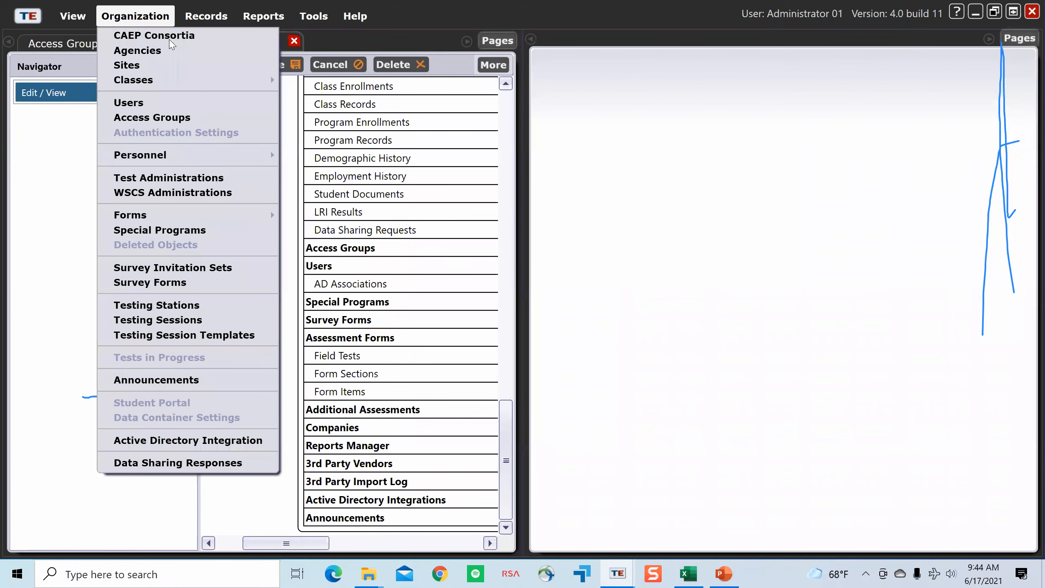
{"action": "left_click", "coordinate": [165, 119]}
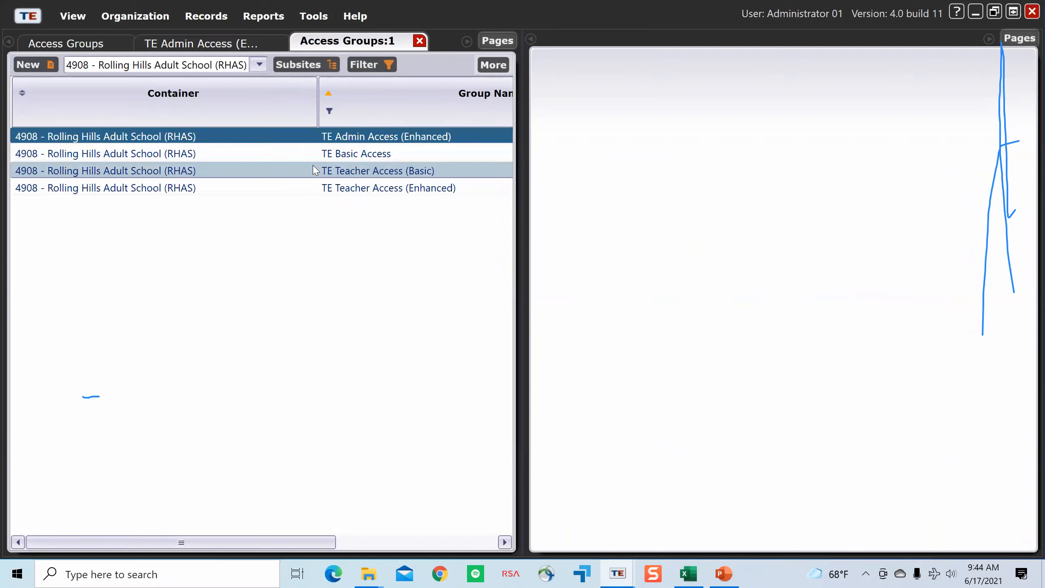
{"action": "double_click", "coordinate": [319, 155]}
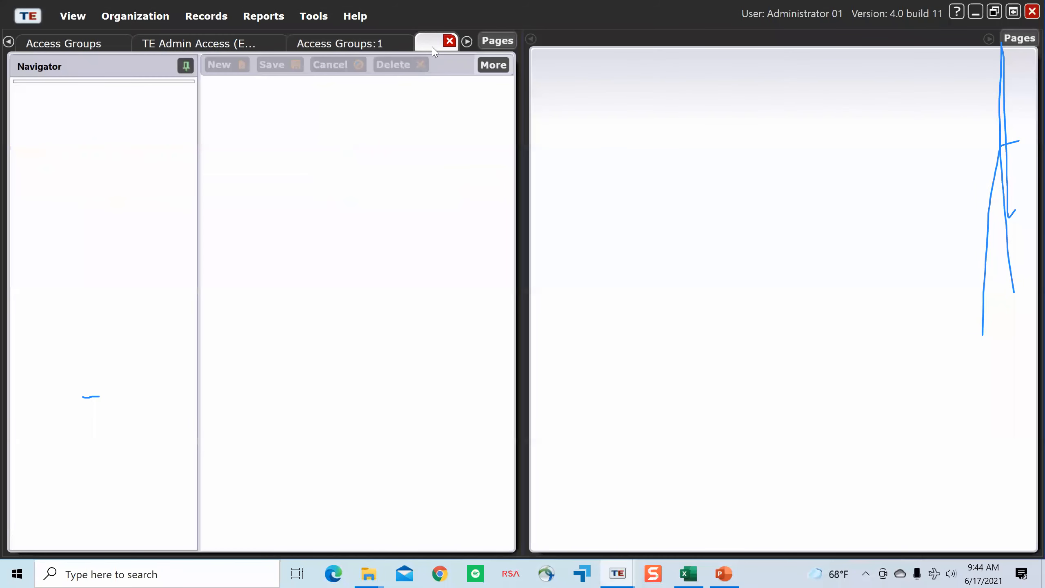
{"action": "left_click_drag", "start_coordinate": [434, 51], "coordinate": [624, 50]}
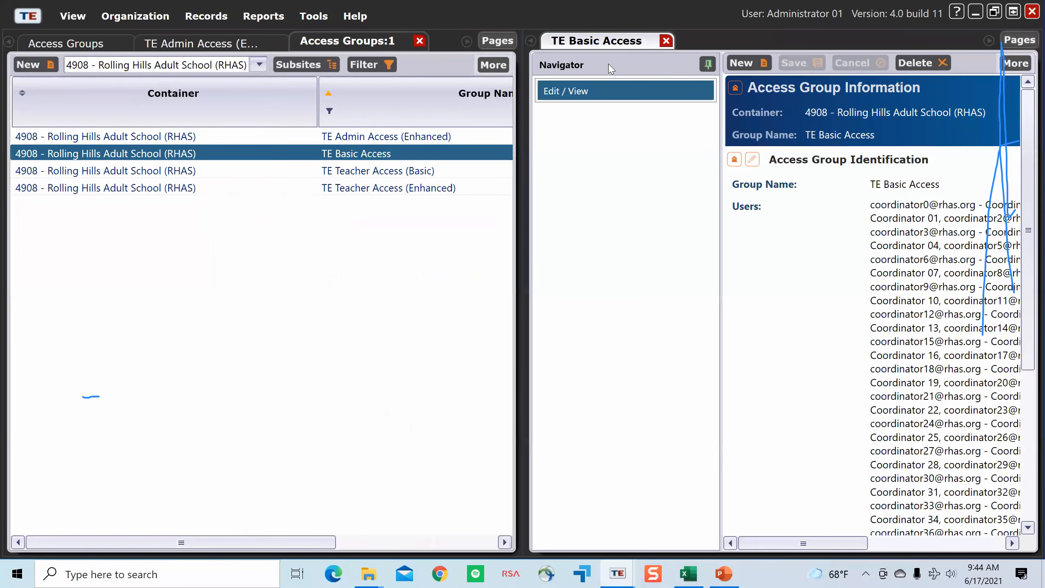
Step: Bring TE Admin Access (Enhanced) back up and show its Record Type Rights table at the List Records and View Record columns
{"action": "left_click", "coordinate": [229, 43]}
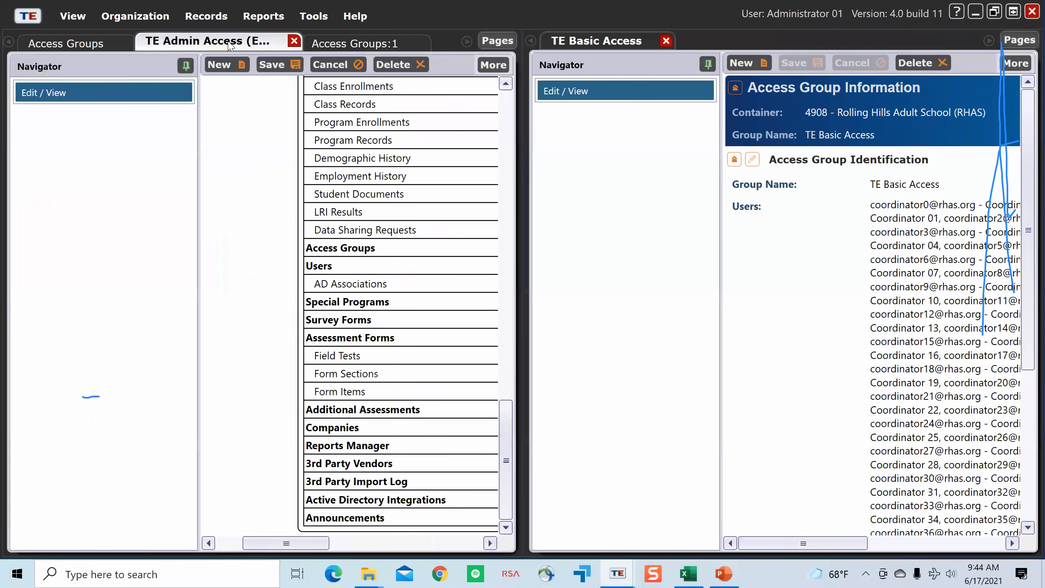
{"action": "left_click_drag", "start_coordinate": [307, 544], "coordinate": [358, 539]}
{"action": "scroll", "coordinate": [380, 410], "scroll_direction": "up", "scroll_amount": 10}
{"action": "scroll", "coordinate": [379, 412], "scroll_direction": "up", "scroll_amount": 5}
{"action": "scroll", "coordinate": [378, 411], "scroll_direction": "down", "scroll_amount": 6}
{"action": "scroll", "coordinate": [379, 412], "scroll_direction": "up", "scroll_amount": 3}
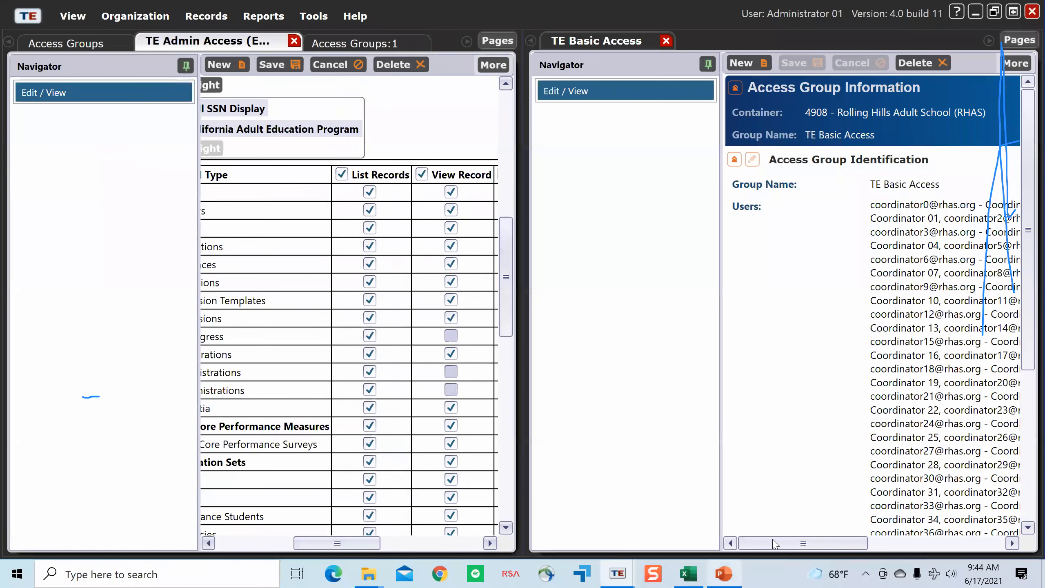
Step: Review the TE Basic Access user list and open that group's Data Access Rights section for editing
{"action": "left_click_drag", "start_coordinate": [776, 543], "coordinate": [888, 543]}
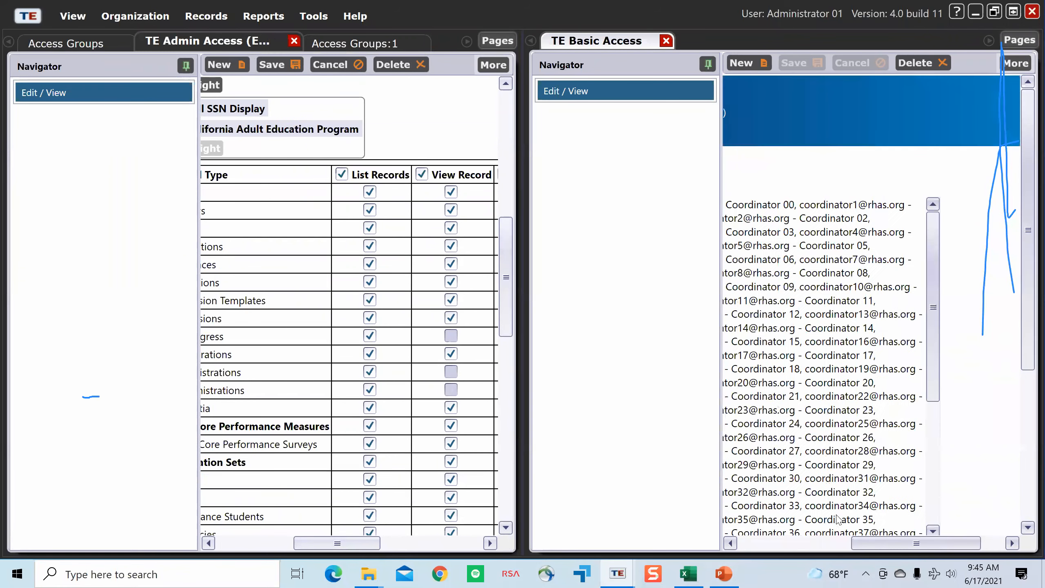
{"action": "left_click_drag", "start_coordinate": [837, 516], "coordinate": [835, 514]}
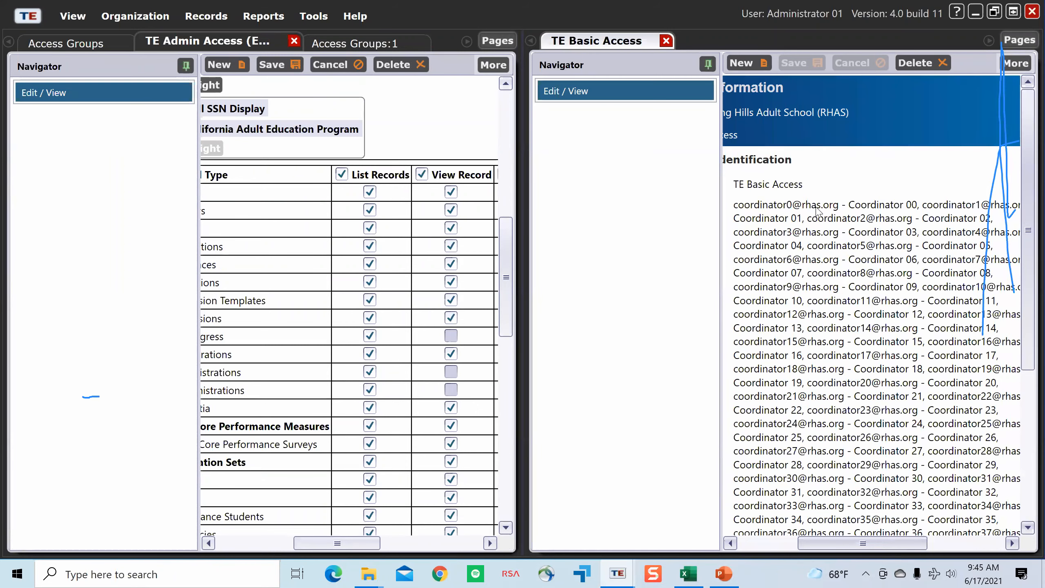
{"action": "scroll", "coordinate": [862, 491], "scroll_direction": "down", "scroll_amount": 5}
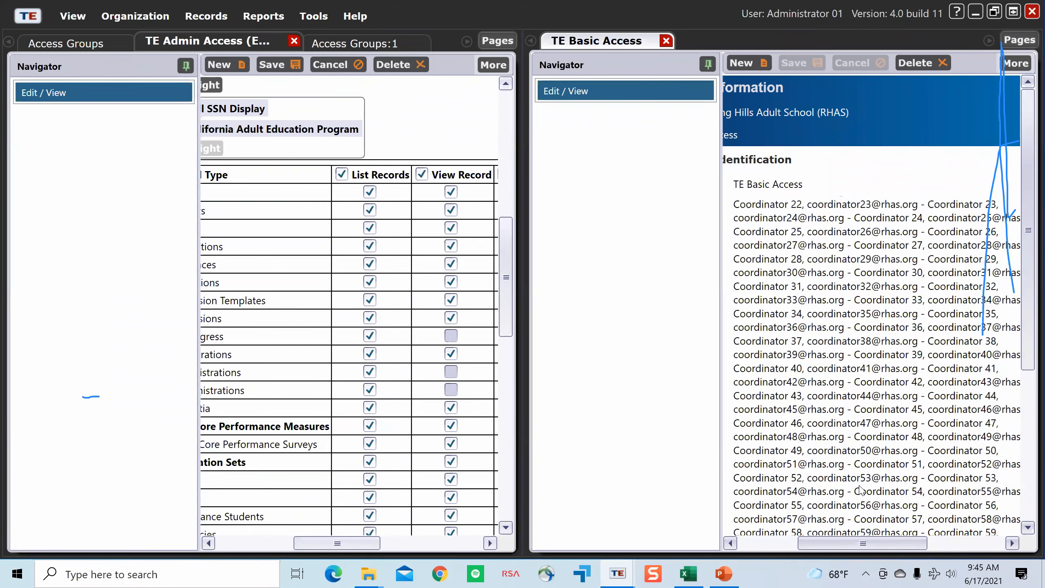
{"action": "left_click_drag", "start_coordinate": [871, 546], "coordinate": [751, 530]}
{"action": "scroll", "coordinate": [1016, 411], "scroll_direction": "down", "scroll_amount": 5}
{"action": "left_click", "coordinate": [752, 430]}
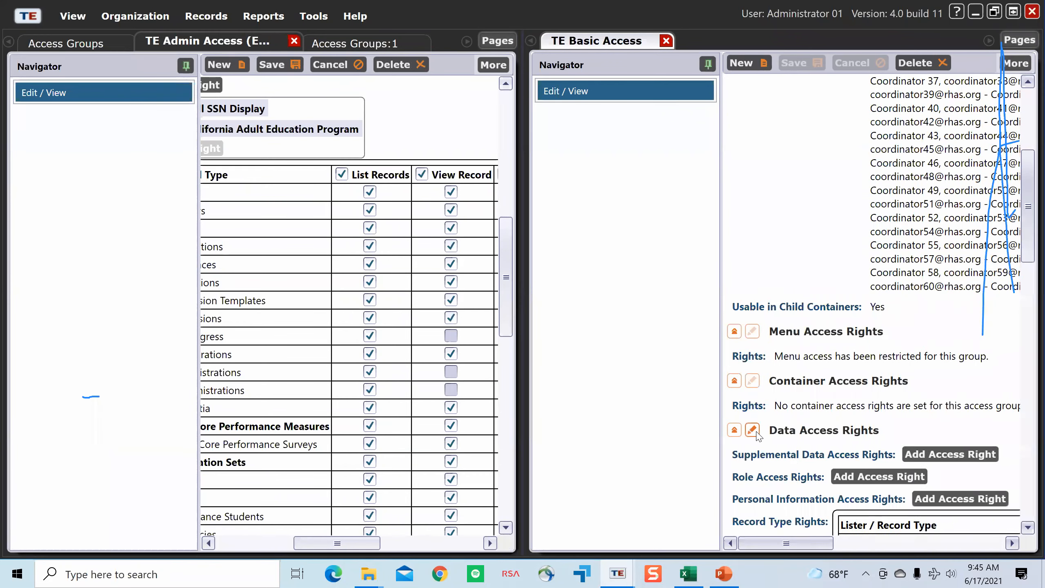
Step: Examine TE Basic Access's List, View, Create, Update and Delete rights for each record type
{"action": "scroll", "coordinate": [818, 447], "scroll_direction": "down", "scroll_amount": 3}
{"action": "scroll", "coordinate": [819, 447], "scroll_direction": "down", "scroll_amount": 5}
{"action": "left_click_drag", "start_coordinate": [811, 544], "coordinate": [926, 526]}
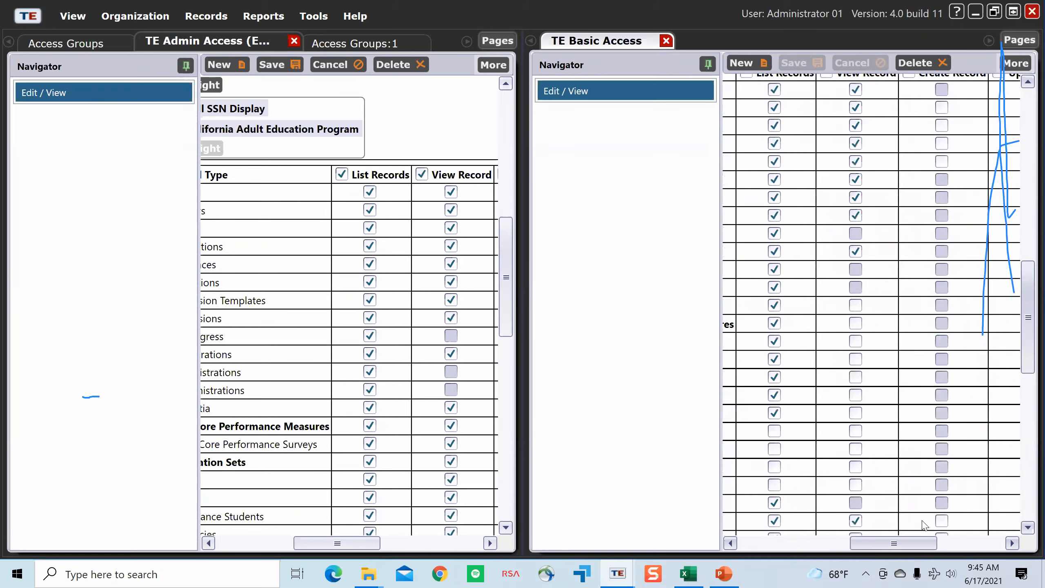
{"action": "scroll", "coordinate": [928, 488], "scroll_direction": "up", "scroll_amount": 5}
{"action": "scroll", "coordinate": [931, 422], "scroll_direction": "up", "scroll_amount": 1}
{"action": "scroll", "coordinate": [931, 422], "scroll_direction": "down", "scroll_amount": 8}
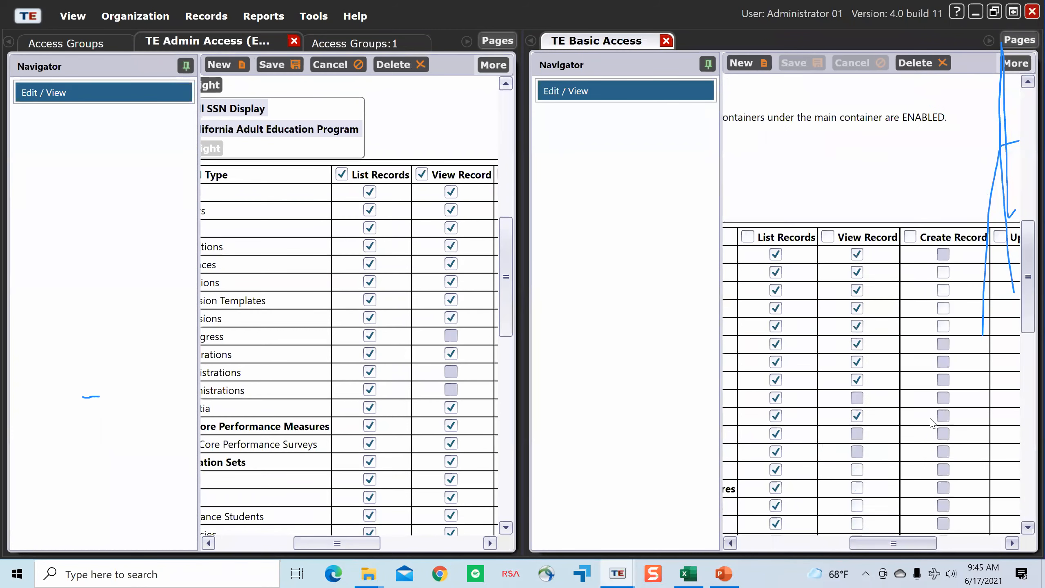
{"action": "left_click_drag", "start_coordinate": [882, 544], "coordinate": [959, 542]}
{"action": "scroll", "coordinate": [881, 385], "scroll_direction": "up", "scroll_amount": 4}
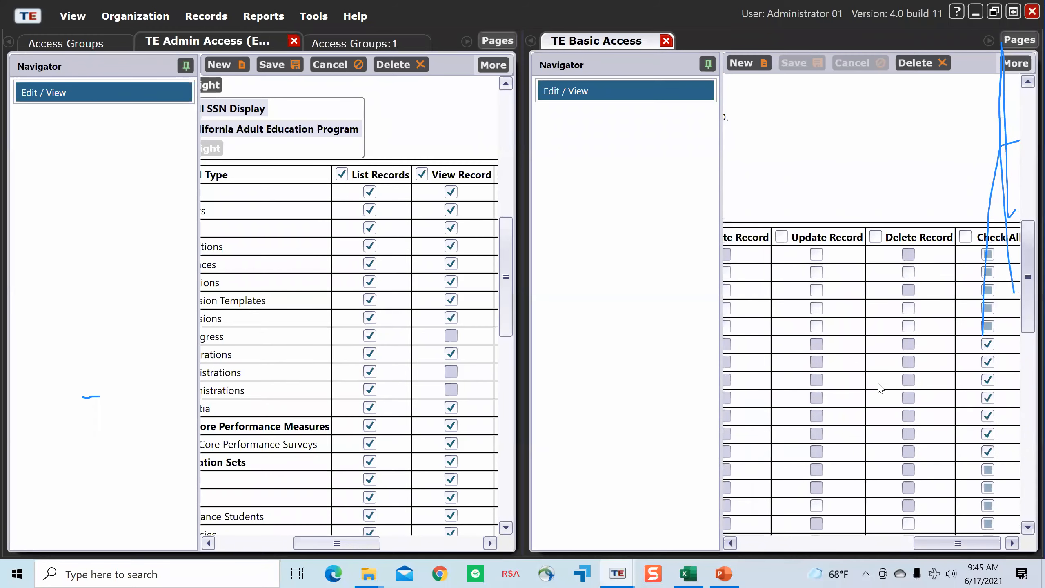
Step: Compare the record type rights of TE Admin Access (Enhanced) with those of TE Basic Access
{"action": "scroll", "coordinate": [935, 447], "scroll_direction": "down", "scroll_amount": 3}
{"action": "left_click_drag", "start_coordinate": [365, 544], "coordinate": [429, 544]}
{"action": "scroll", "coordinate": [439, 436], "scroll_direction": "down", "scroll_amount": 4}
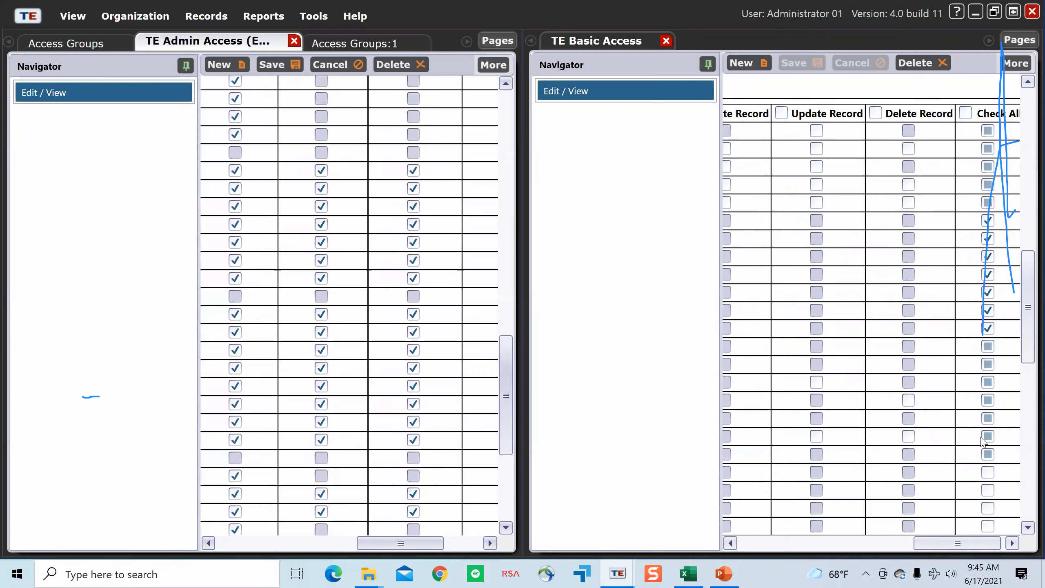
{"action": "left_click_drag", "start_coordinate": [935, 544], "coordinate": [873, 549]}
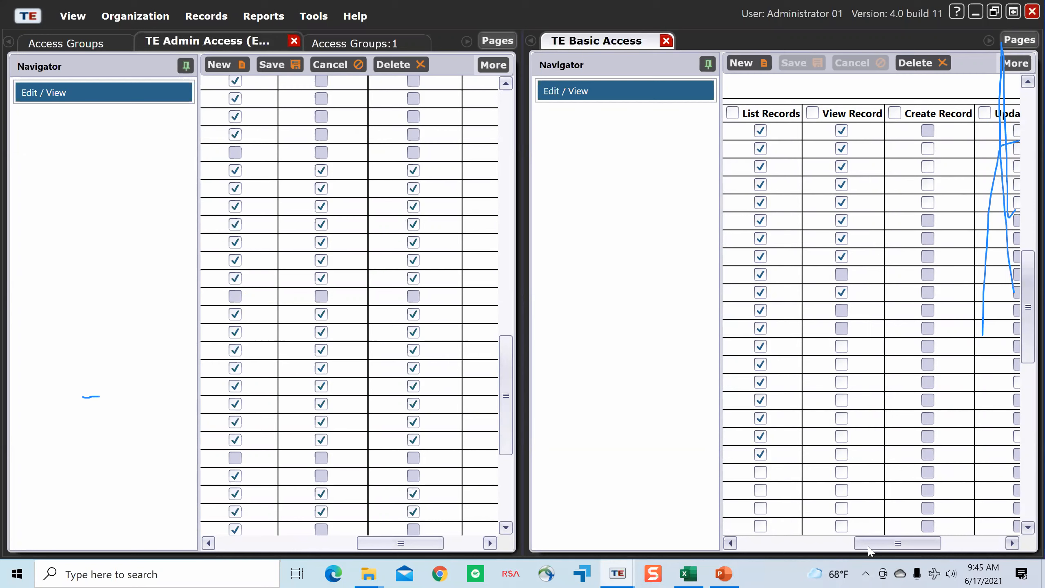
{"action": "left_click", "coordinate": [838, 544]}
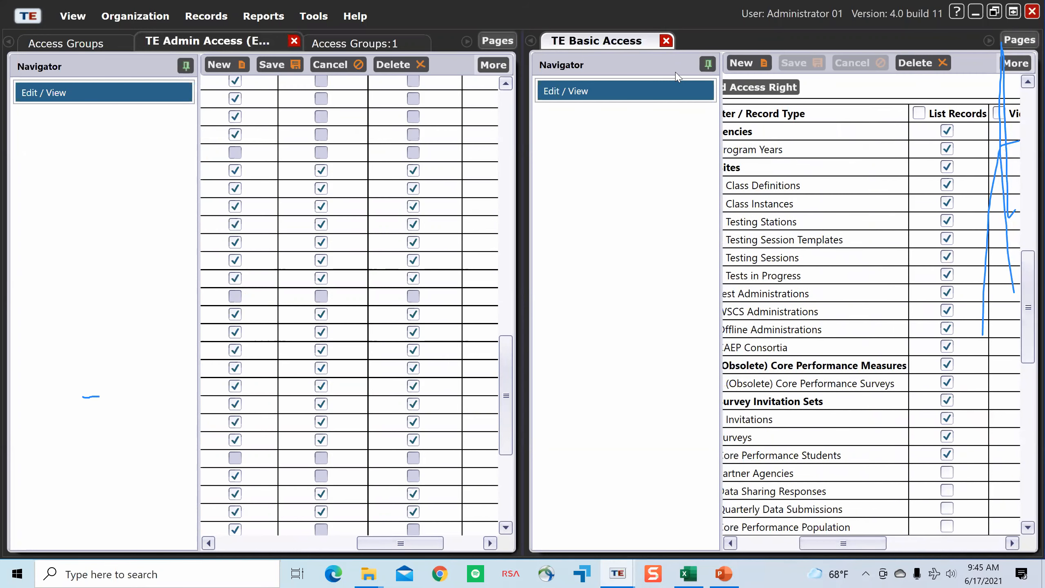
{"action": "scroll", "coordinate": [772, 118], "scroll_direction": "up", "scroll_amount": 5}
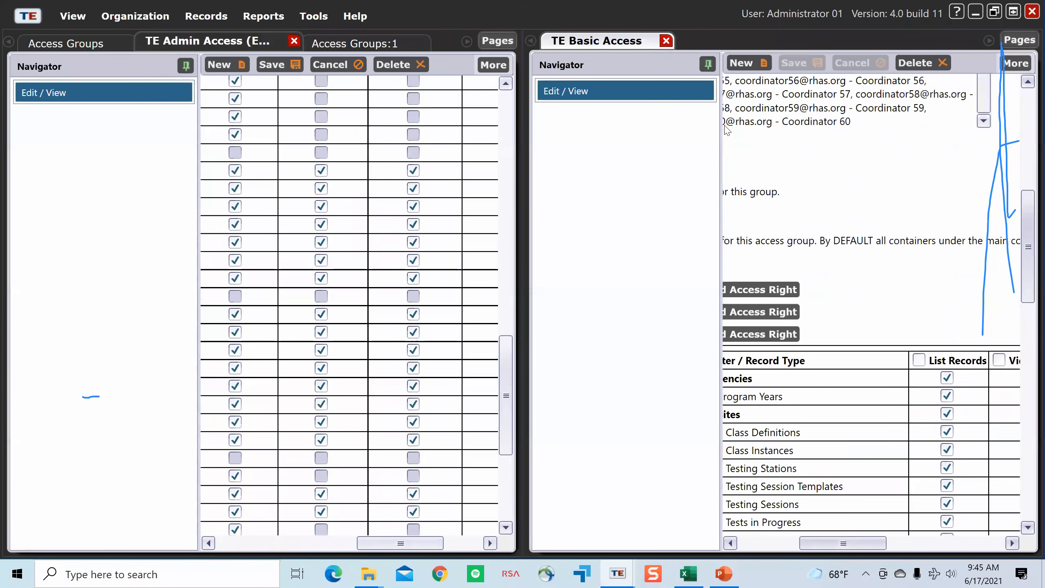
Step: Close the TE Basic Access record and return to a single page group
{"action": "left_click", "coordinate": [671, 44]}
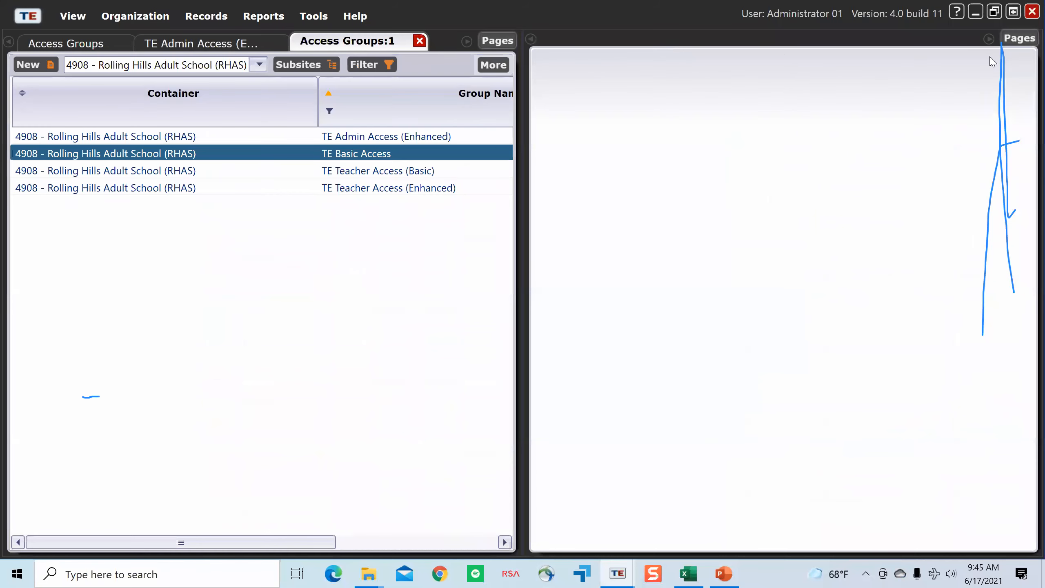
{"action": "left_click", "coordinate": [1020, 38]}
{"action": "left_click", "coordinate": [1008, 54]}
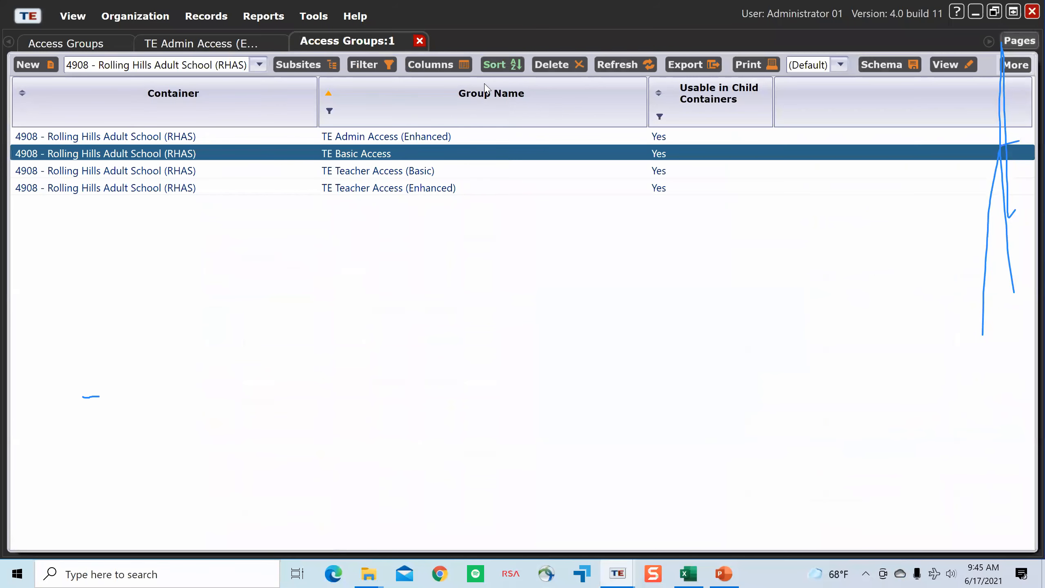
Step: Disconnect the current administrator session
{"action": "left_click", "coordinate": [131, 19]}
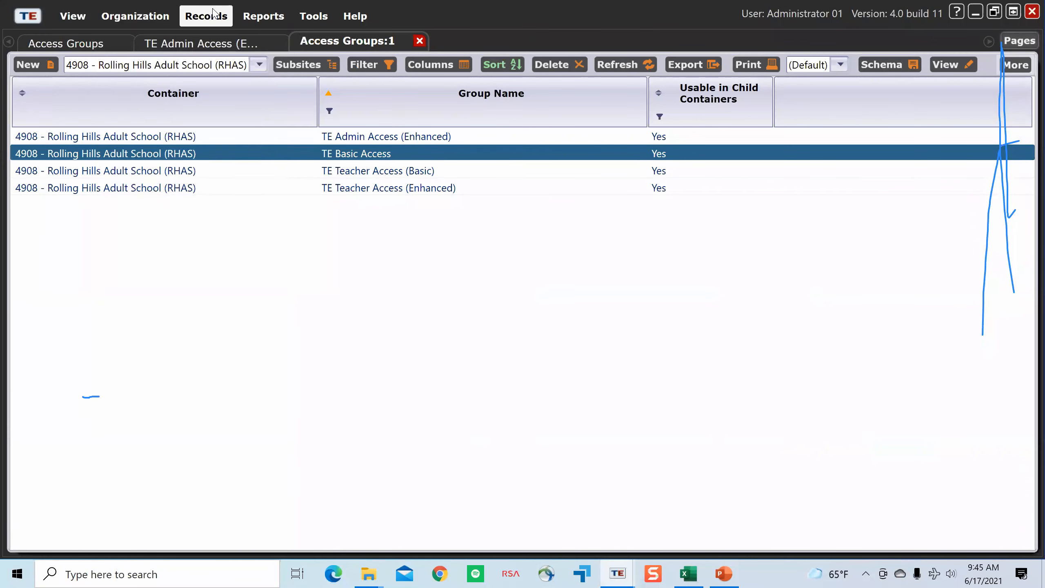
{"action": "mouse_move", "coordinate": [215, 14]}
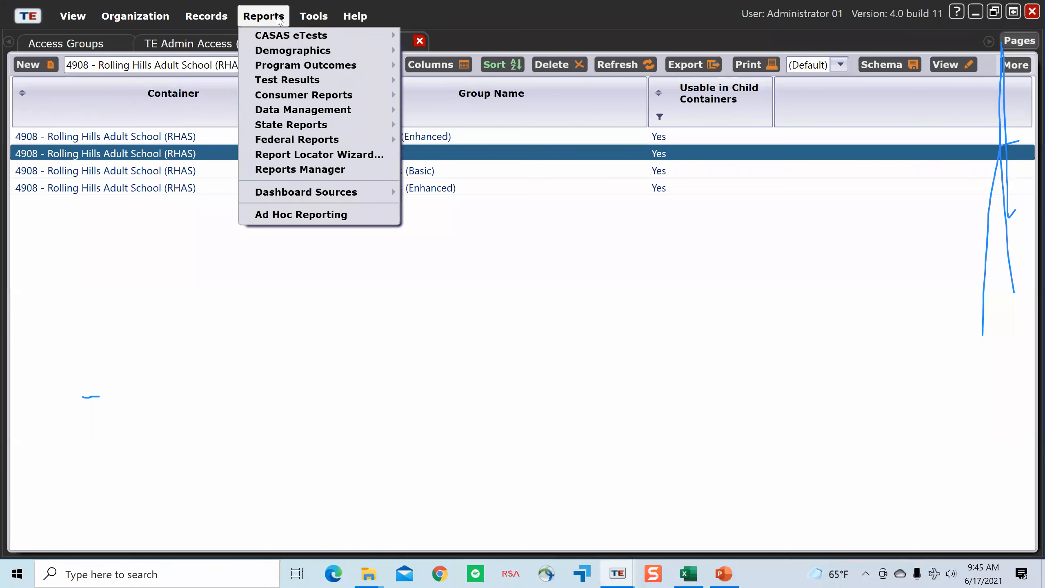
{"action": "mouse_move", "coordinate": [314, 19]}
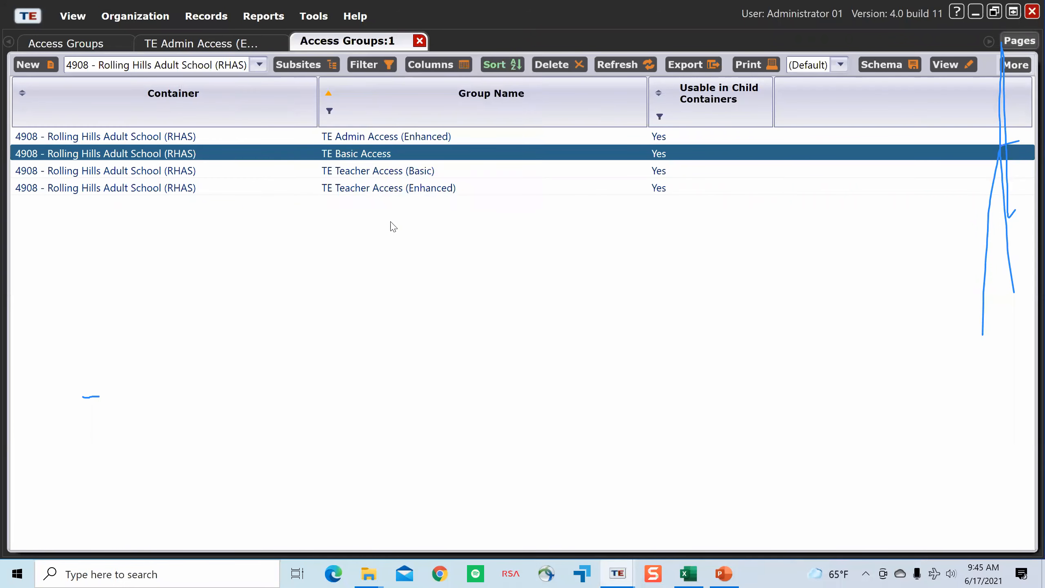
{"action": "mouse_move", "coordinate": [14, 15]}
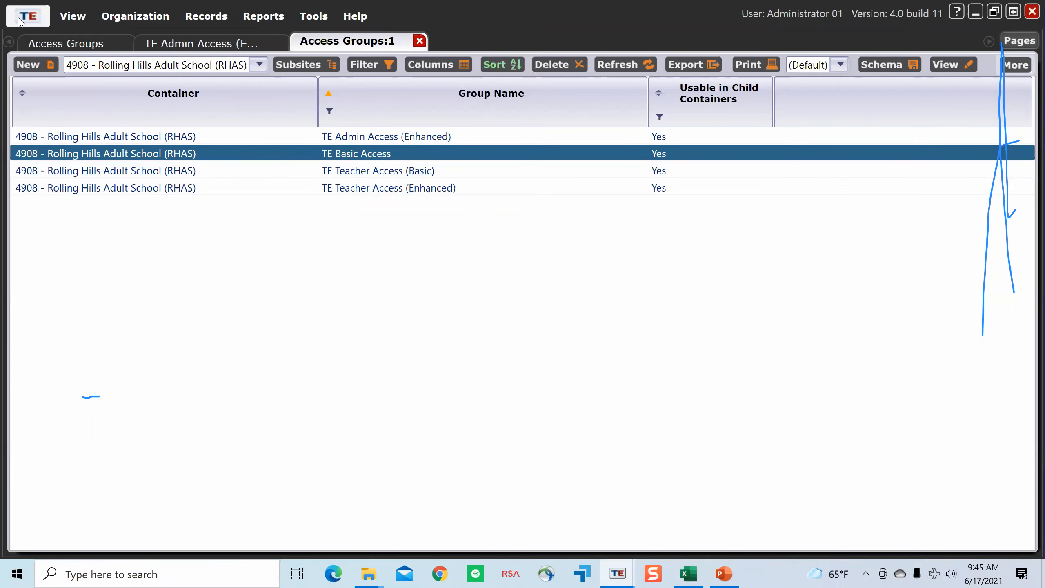
{"action": "left_click", "coordinate": [20, 17]}
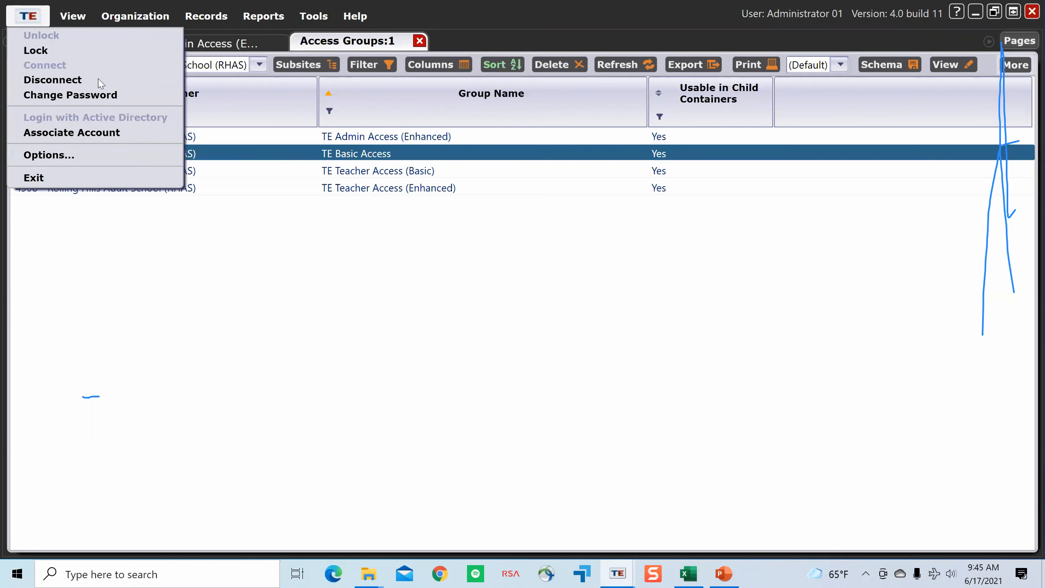
{"action": "left_click", "coordinate": [94, 85]}
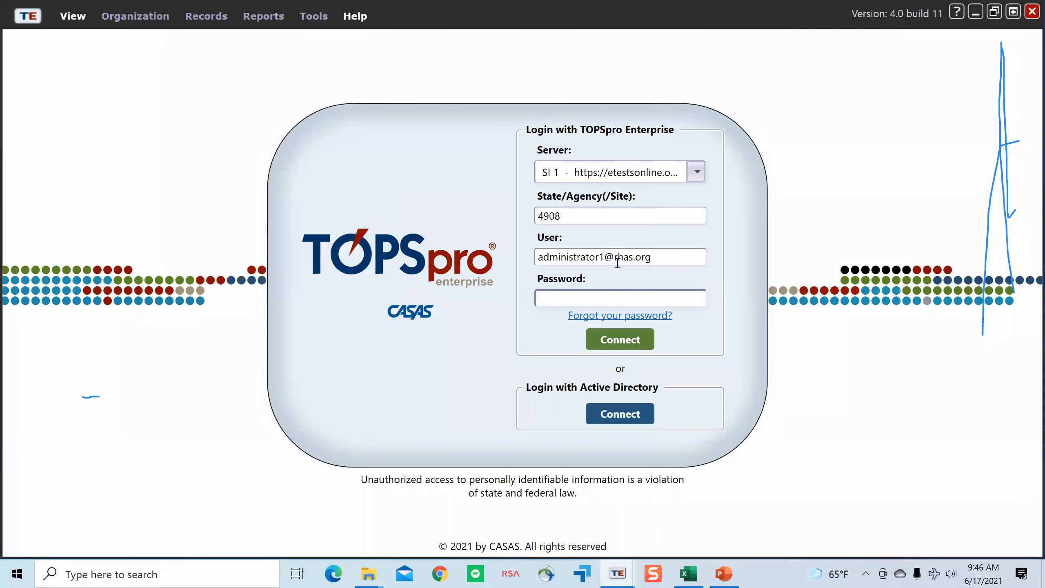
Step: Try to log in with the coordinator's user e-mail and the account password
{"action": "left_click", "coordinate": [601, 257]}
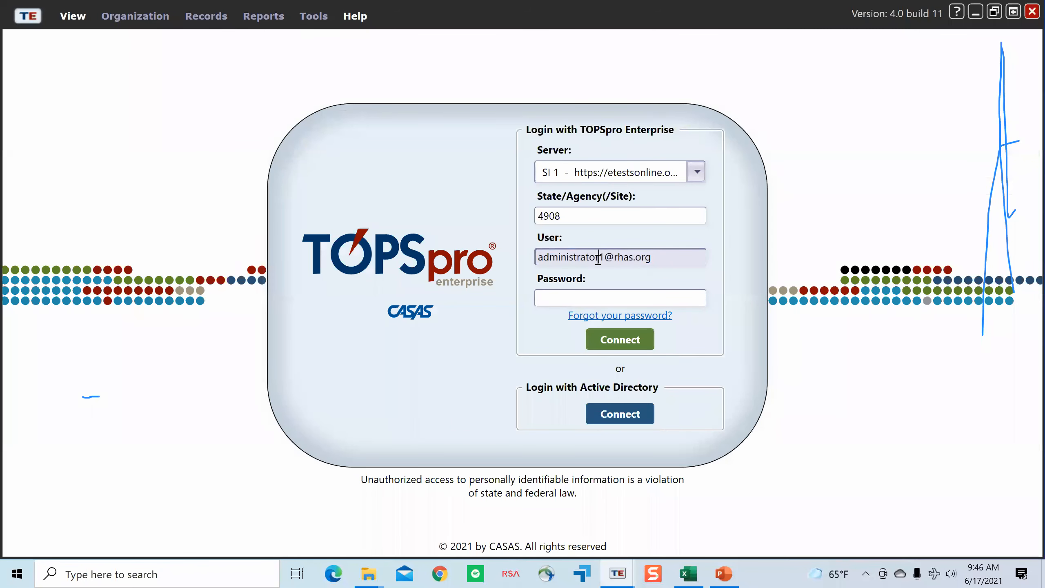
{"action": "left_click_drag", "start_coordinate": [598, 258], "coordinate": [493, 252]}
{"action": "type", "text": "coordinator"}
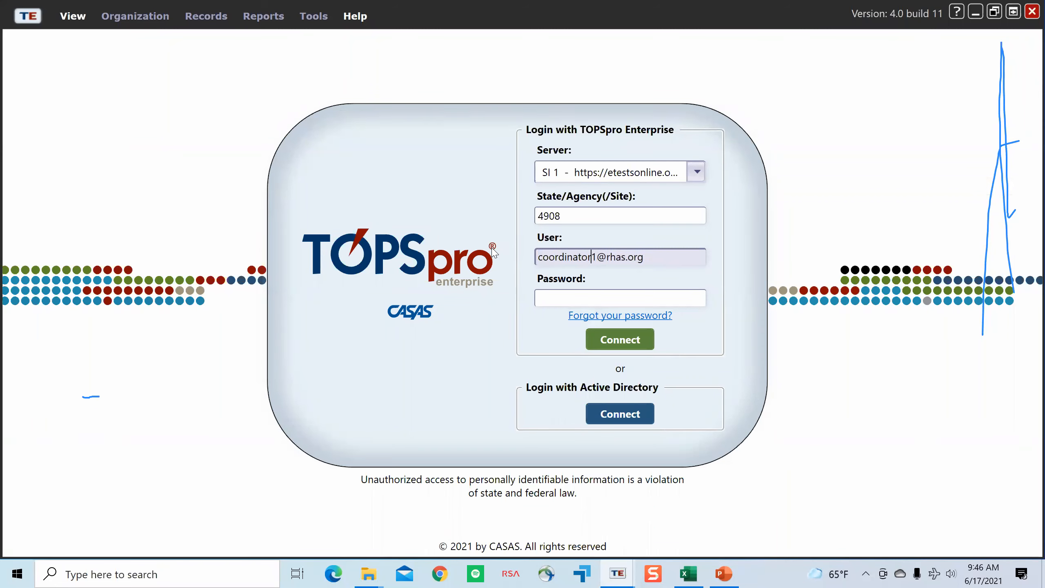
{"action": "key", "text": "Tab"}
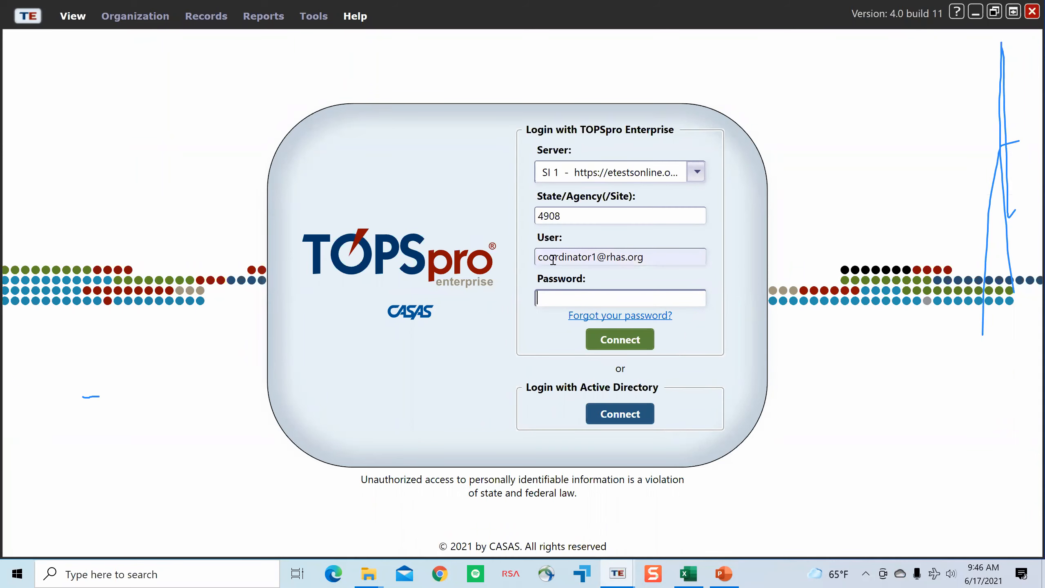
{"action": "left_click", "coordinate": [584, 301]}
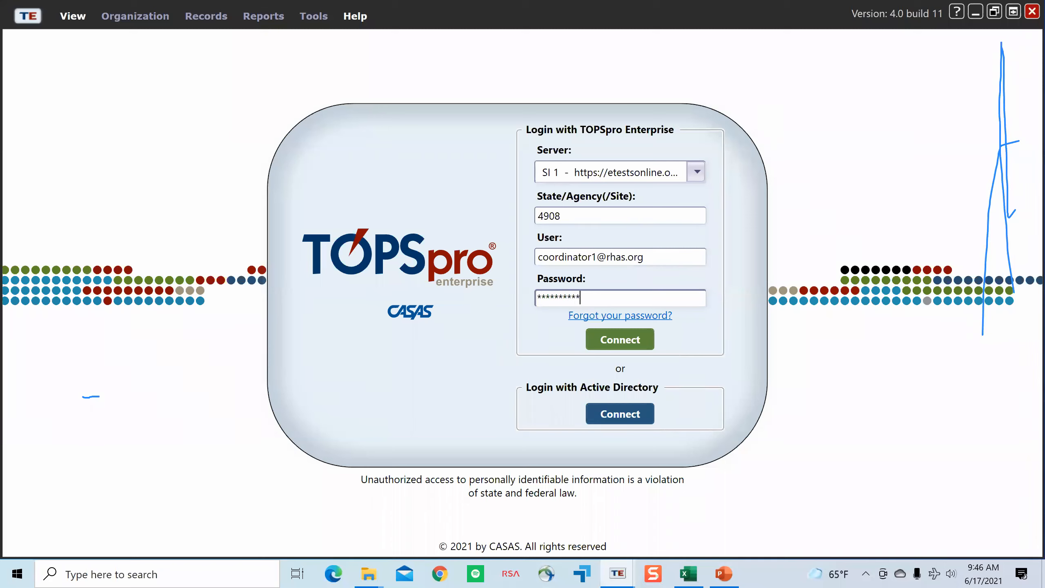
{"action": "type", "text": "*"}
{"action": "key", "text": "Return"}
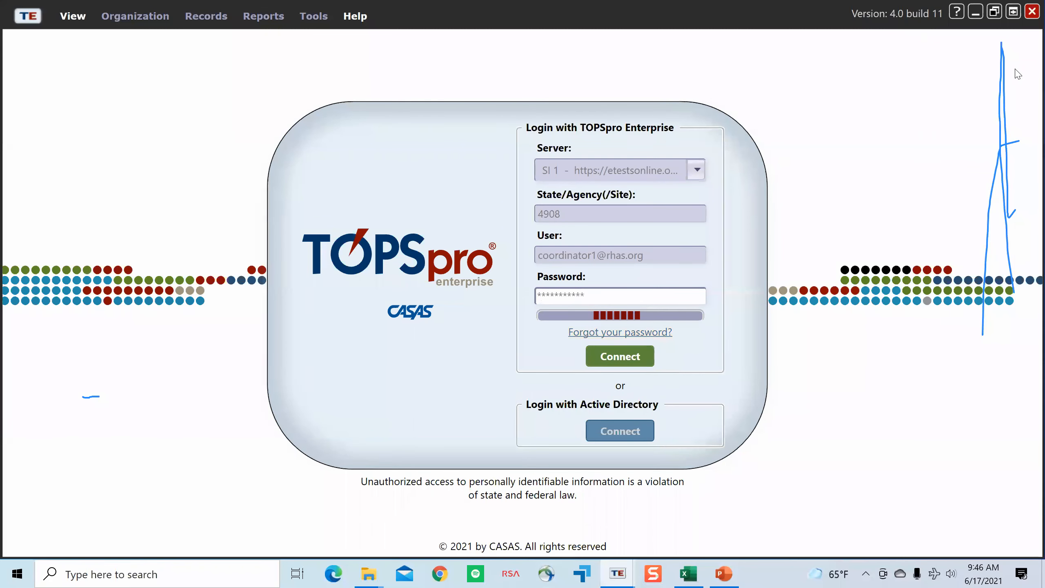
Step: Close the frozen TOPSpro Enterprise window and relaunch the program from the desktop
{"action": "right_click", "coordinate": [624, 574]}
{"action": "left_click", "coordinate": [613, 550]}
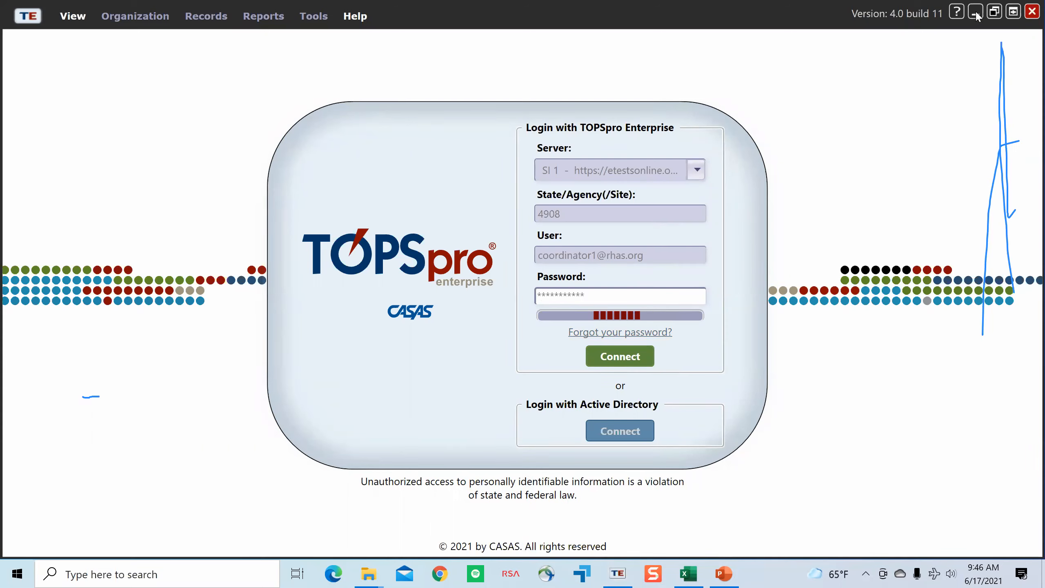
{"action": "right_click", "coordinate": [618, 573]}
{"action": "left_click", "coordinate": [613, 547]}
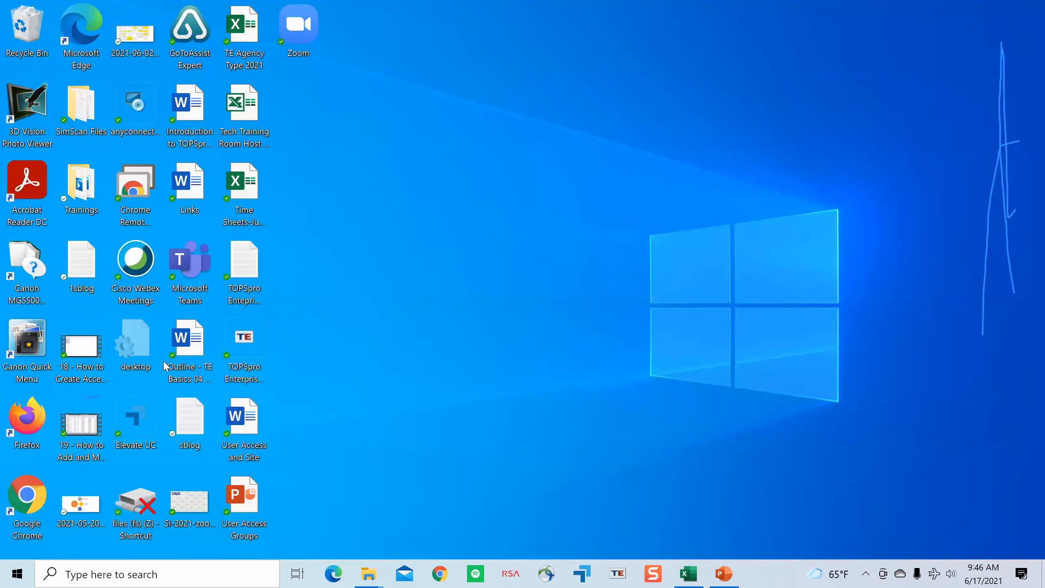
{"action": "double_click", "coordinate": [262, 369]}
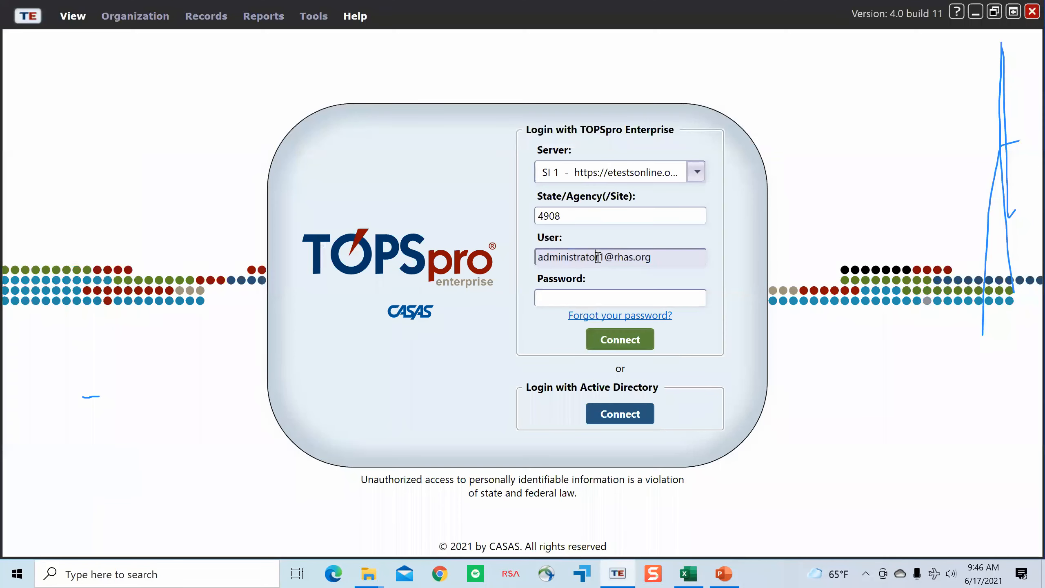
Step: Log in with the coordinator's user e-mail and the account password, accepting the updated End-User License Agreement
{"action": "left_click_drag", "start_coordinate": [597, 256], "coordinate": [531, 250]}
{"action": "key", "text": "Tab"}
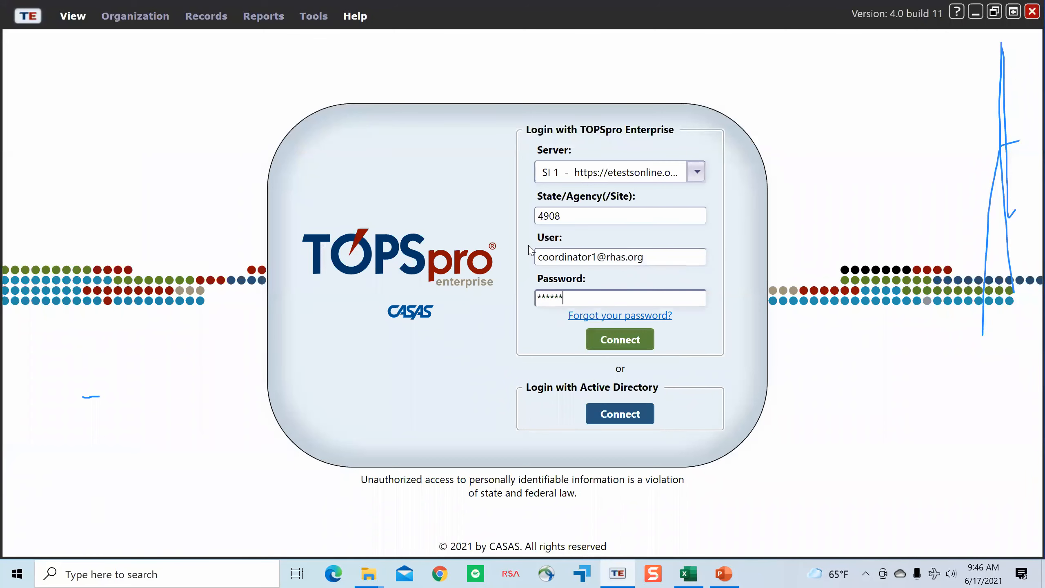
{"action": "key", "text": "Return"}
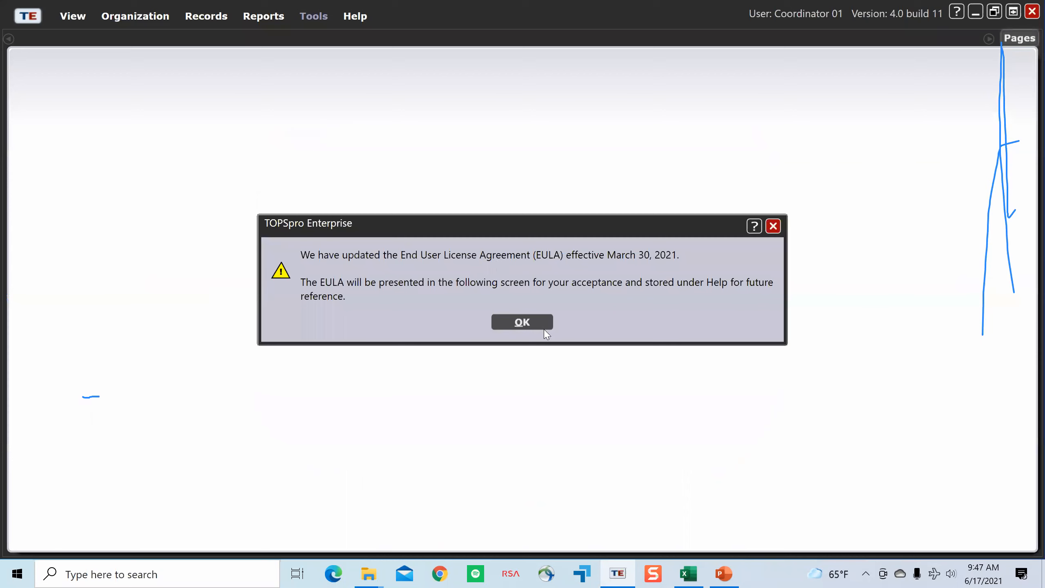
{"action": "left_click", "coordinate": [541, 324]}
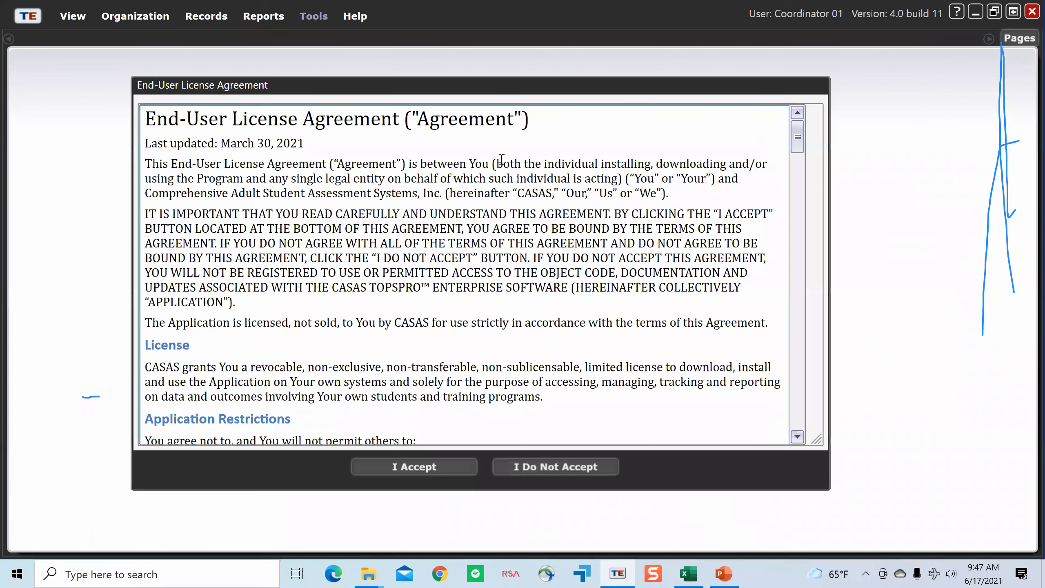
{"action": "left_click", "coordinate": [452, 465]}
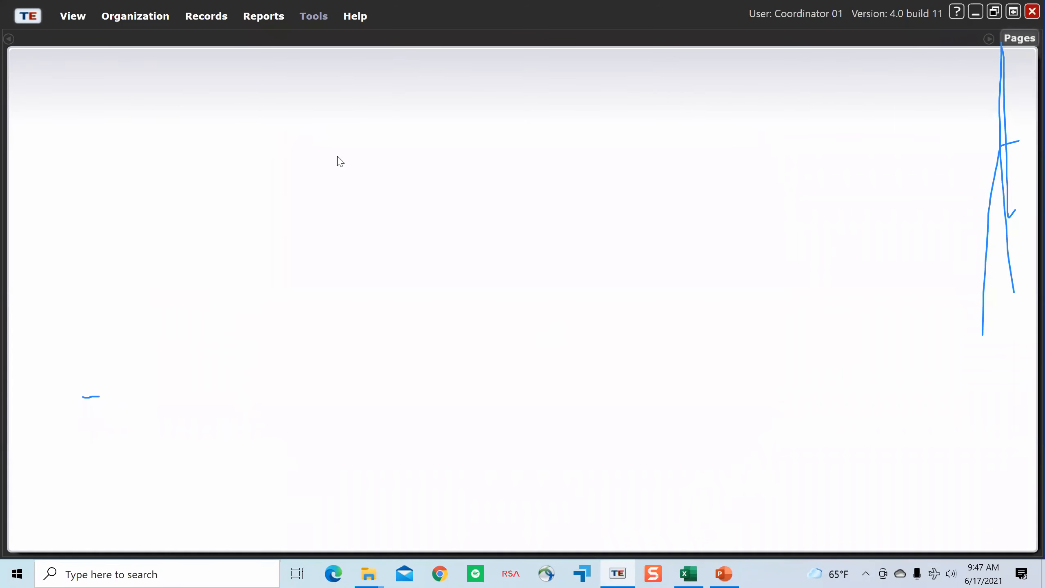
Step: Examine which Organization and Records options are available to the coordinator
{"action": "left_click", "coordinate": [114, 40]}
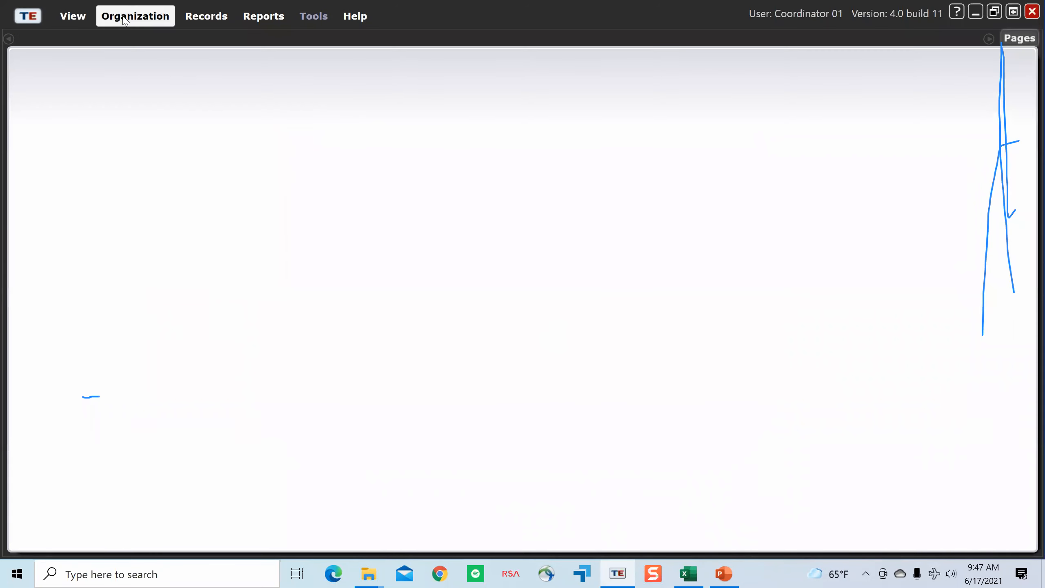
{"action": "left_click", "coordinate": [105, 19]}
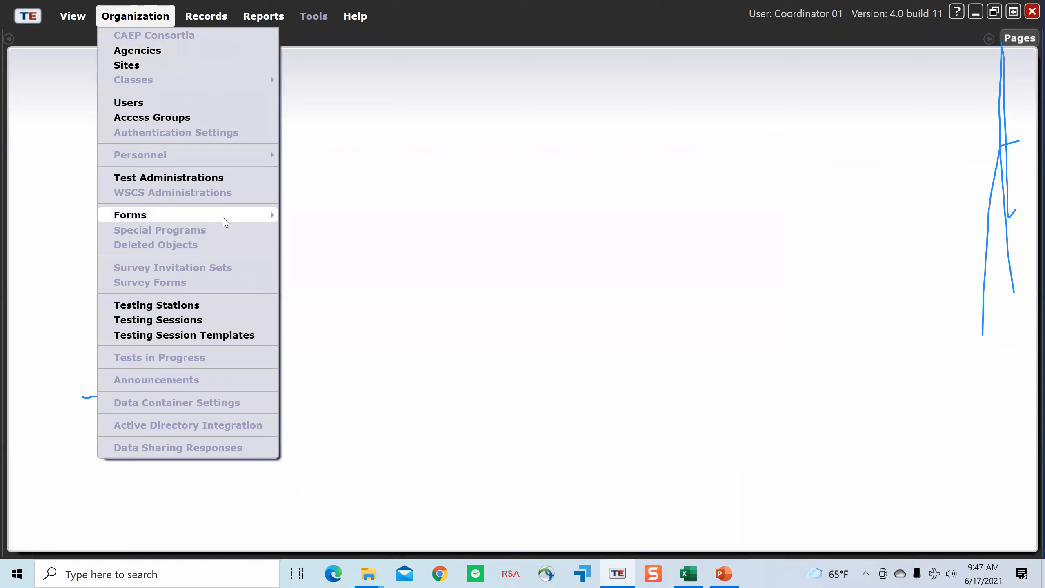
{"action": "left_click", "coordinate": [125, 24]}
{"action": "left_click", "coordinate": [124, 25]}
{"action": "mouse_move", "coordinate": [202, 19]}
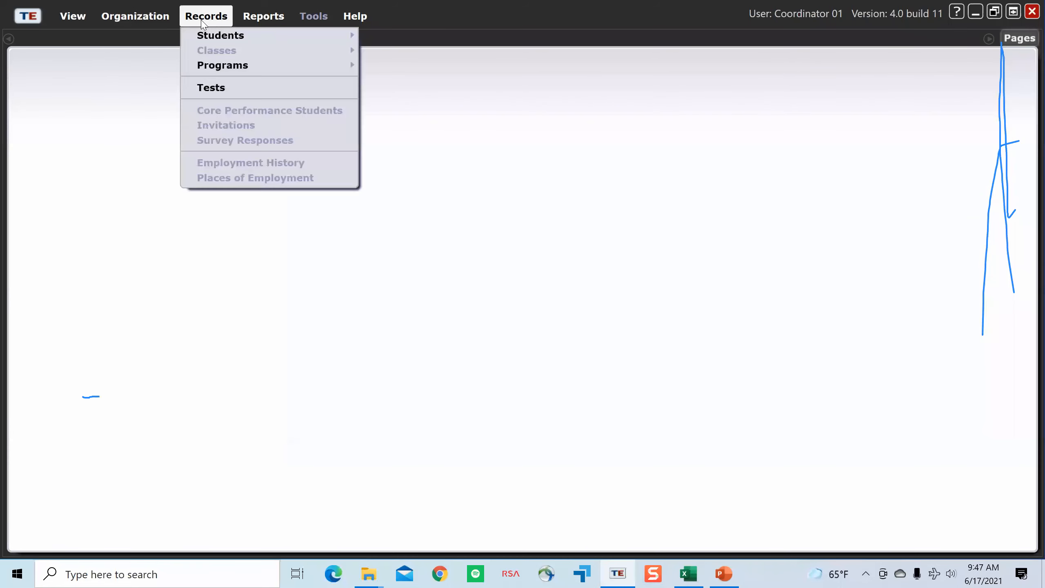
{"action": "mouse_move", "coordinate": [159, 21]}
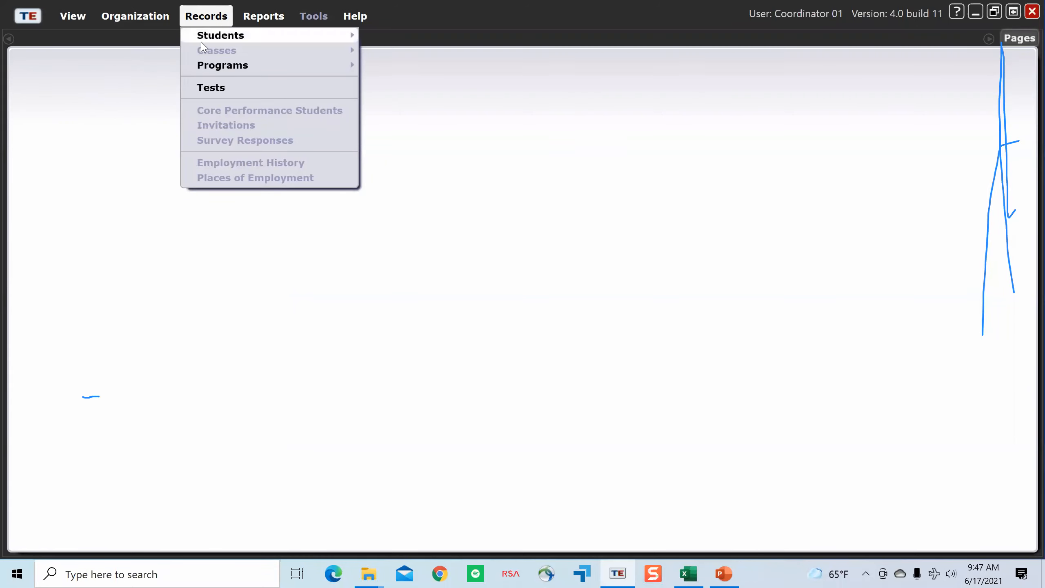
Step: Open the second student in the Demographics list and that student's 7/1/2018 - 6/30/2019 program year record
{"action": "mouse_move", "coordinate": [201, 42]}
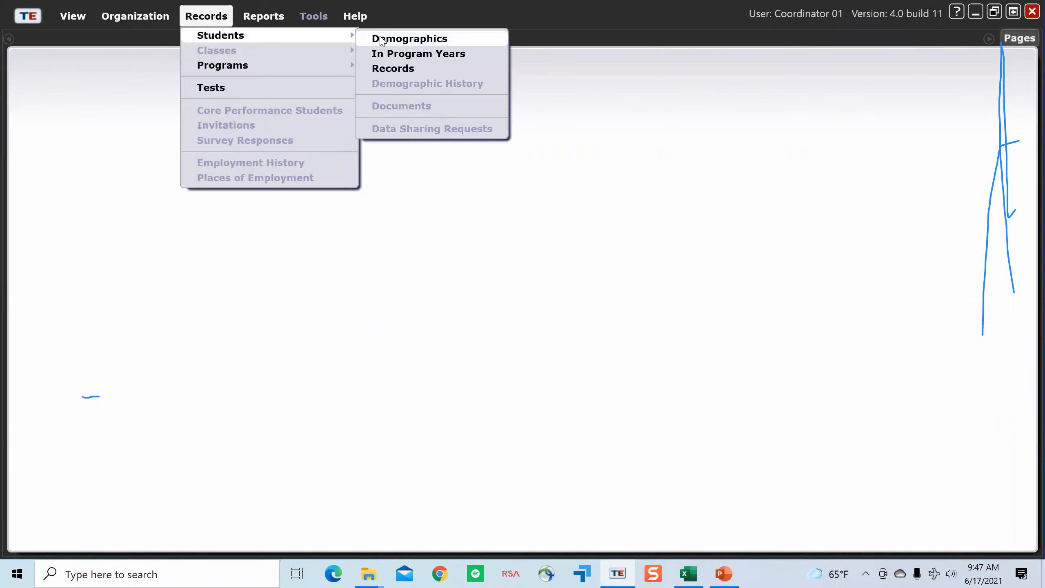
{"action": "left_click", "coordinate": [375, 38]}
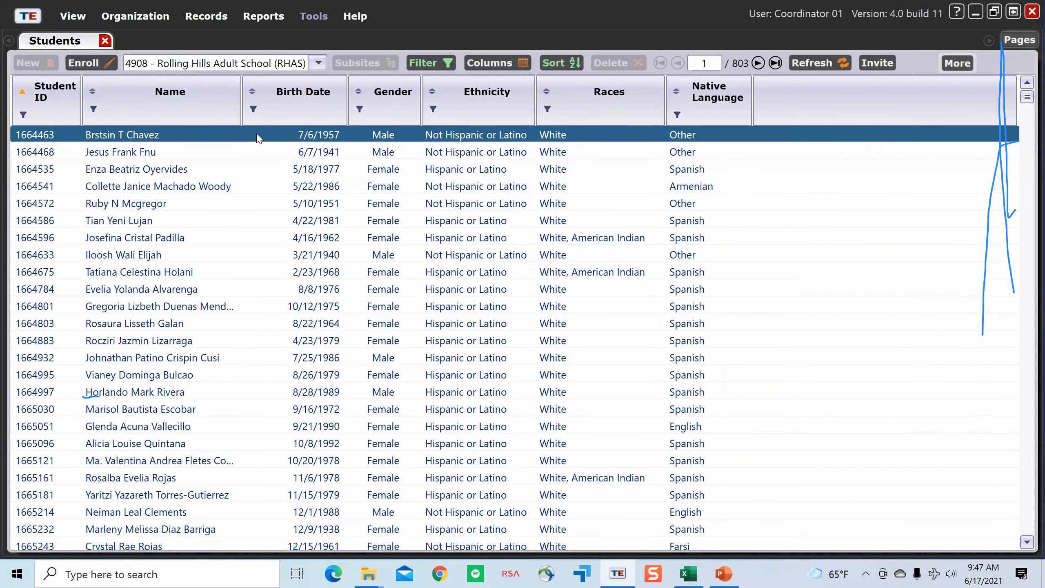
{"action": "double_click", "coordinate": [247, 156]}
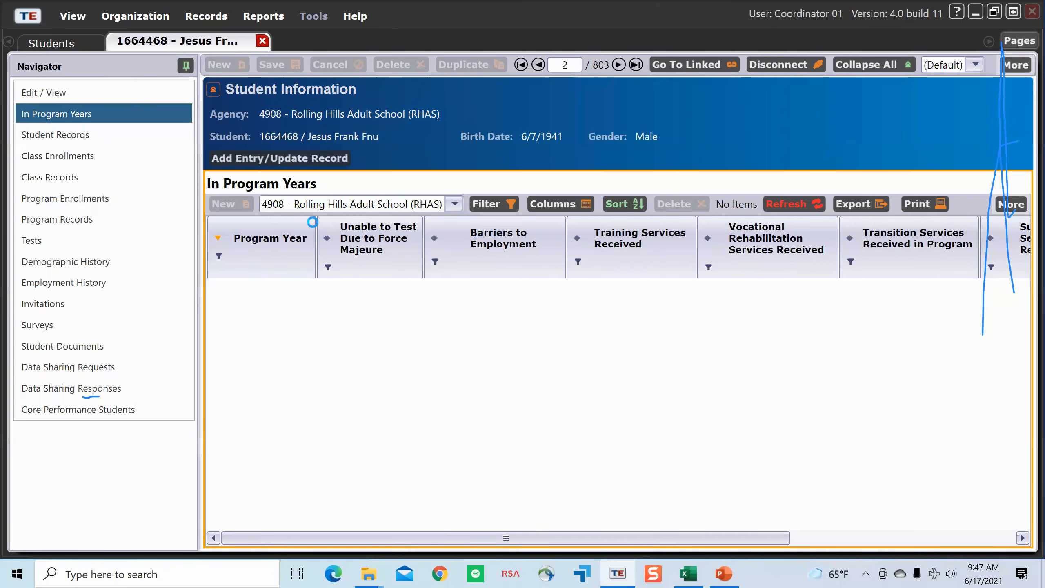
{"action": "double_click", "coordinate": [356, 323]}
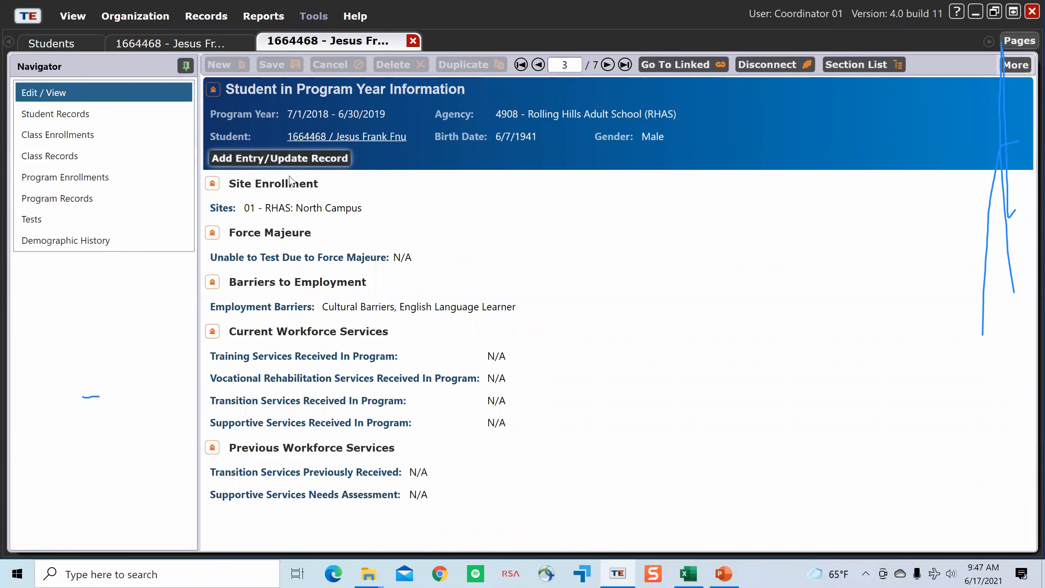
Step: Try to save a new entry/update record dated 6/15/2021 for the student
{"action": "left_click", "coordinate": [288, 160]}
{"action": "left_click", "coordinate": [179, 185]}
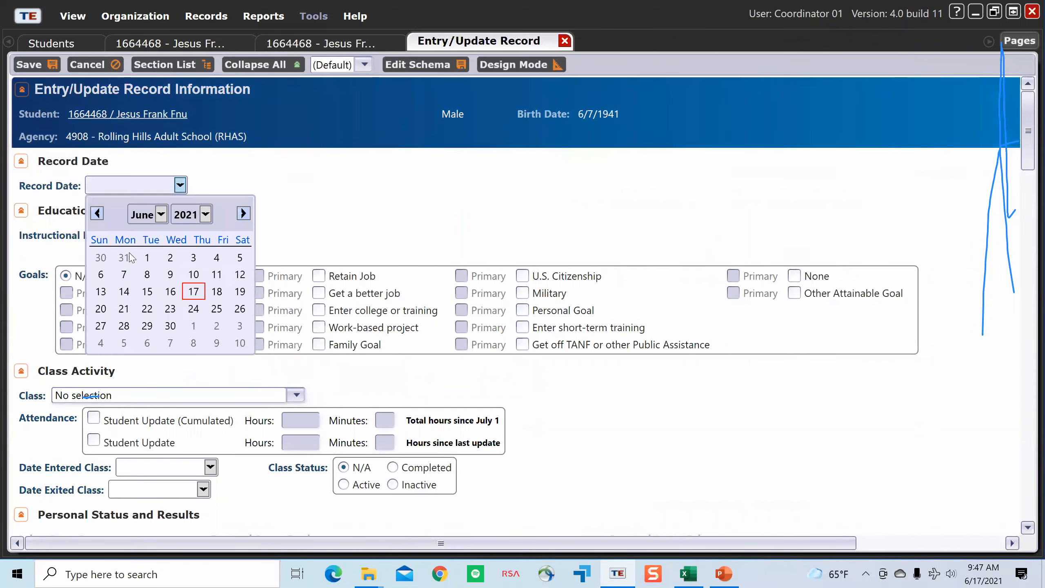
{"action": "left_click", "coordinate": [147, 291]}
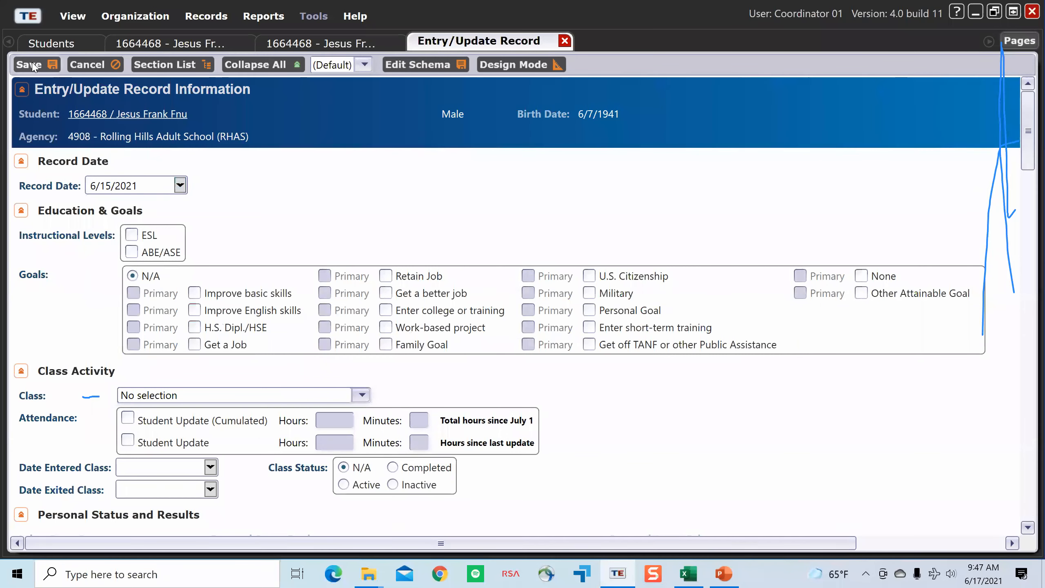
{"action": "left_click", "coordinate": [46, 66]}
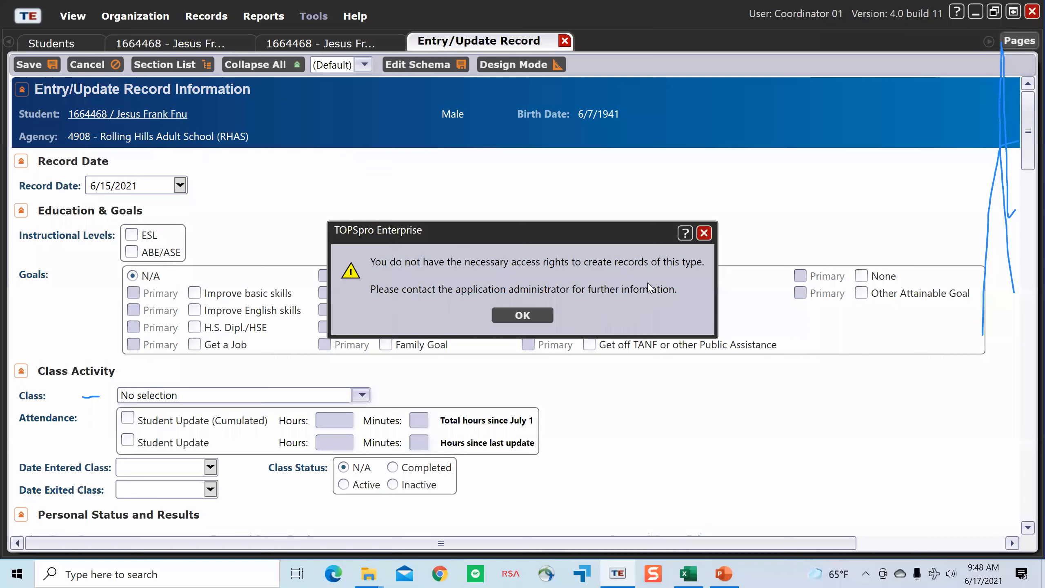
{"action": "left_click", "coordinate": [704, 234]}
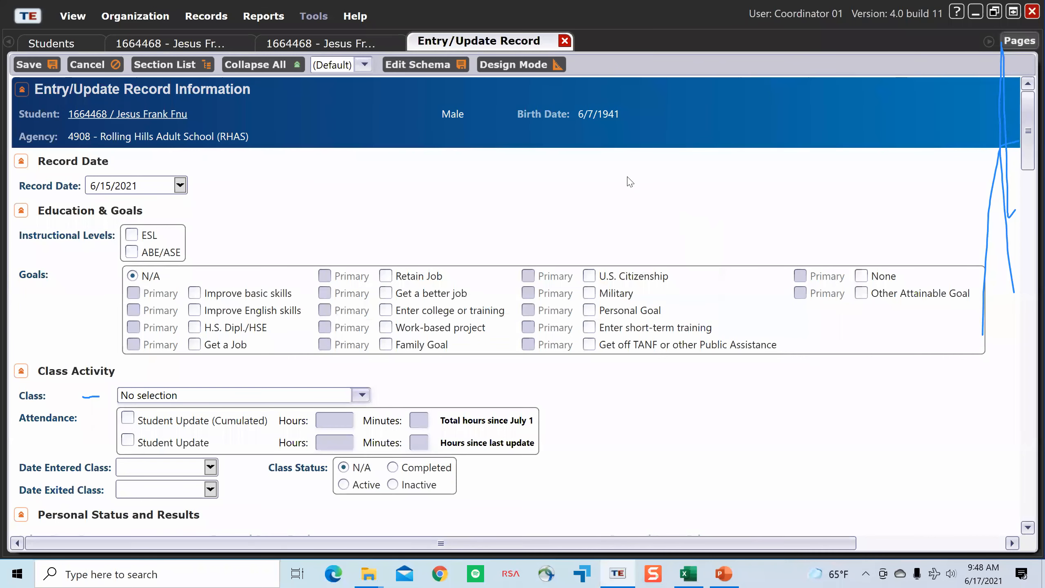
Step: Disconnect the coordinator's session
{"action": "left_click", "coordinate": [26, 15]}
{"action": "left_click", "coordinate": [117, 85]}
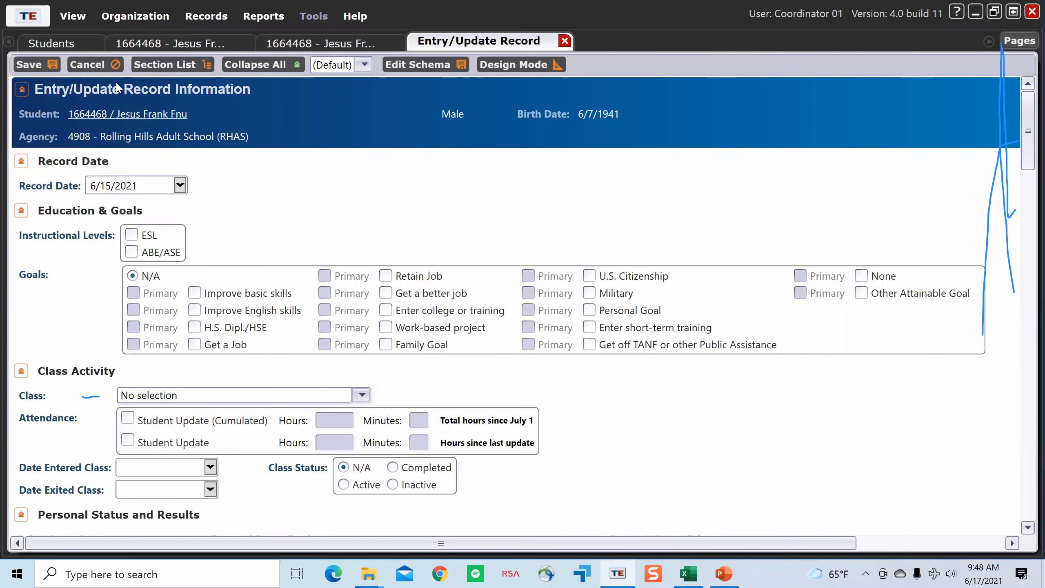
Step: Log in with the proctor's user e-mail and the account password, accepting the End-User License Agreement
{"action": "left_click", "coordinate": [592, 256]}
{"action": "left_click_drag", "start_coordinate": [593, 256], "coordinate": [537, 260]}
{"action": "type", "text": "proctor1"}
{"action": "key", "text": "Tab"}
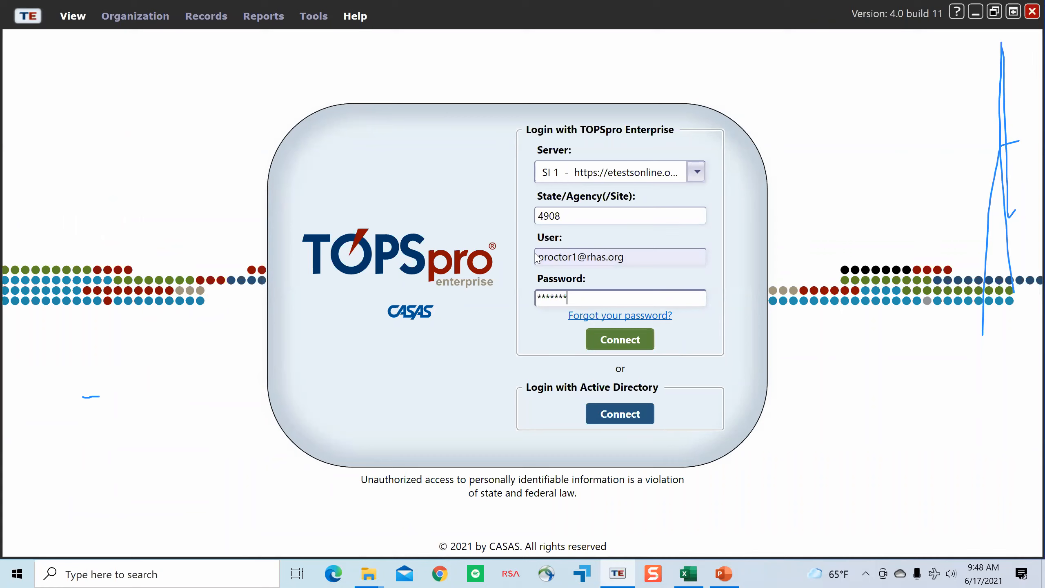
{"action": "key", "text": "Return"}
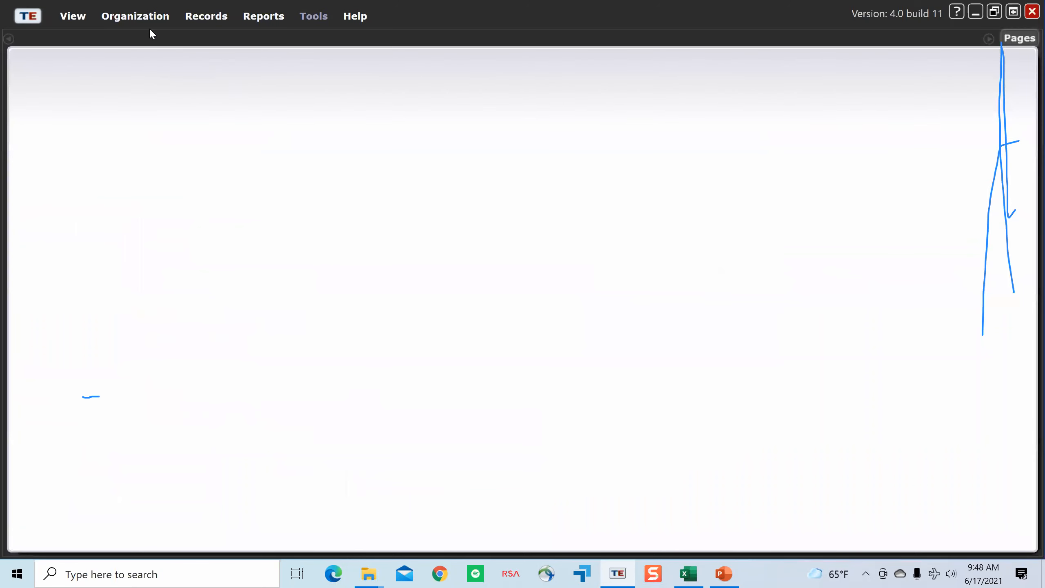
{"action": "left_click", "coordinate": [531, 322]}
{"action": "left_click", "coordinate": [446, 473]}
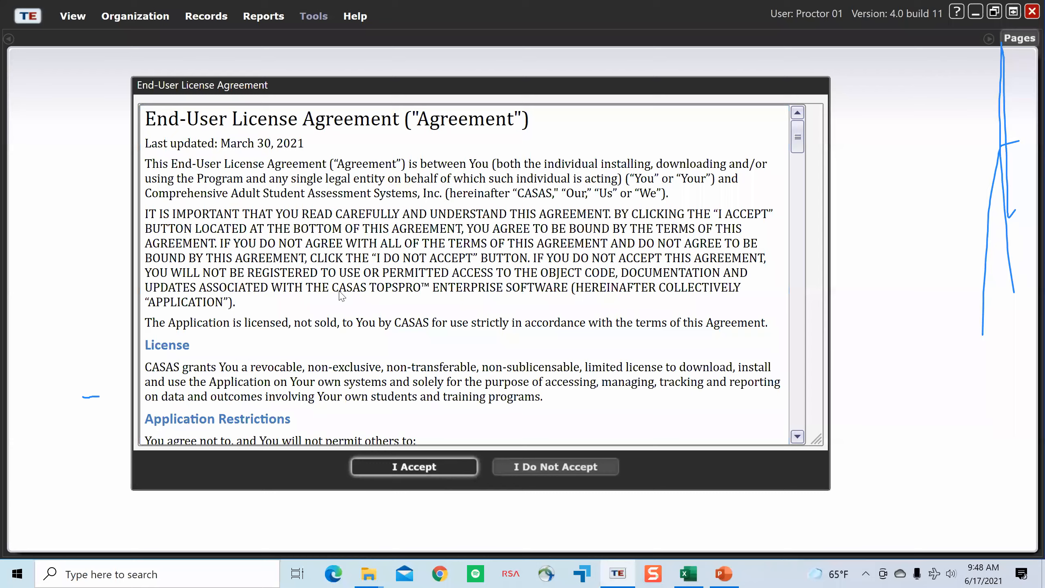
Step: Examine which Records, Organization and Reports options are available to the proctor
{"action": "left_click", "coordinate": [204, 22]}
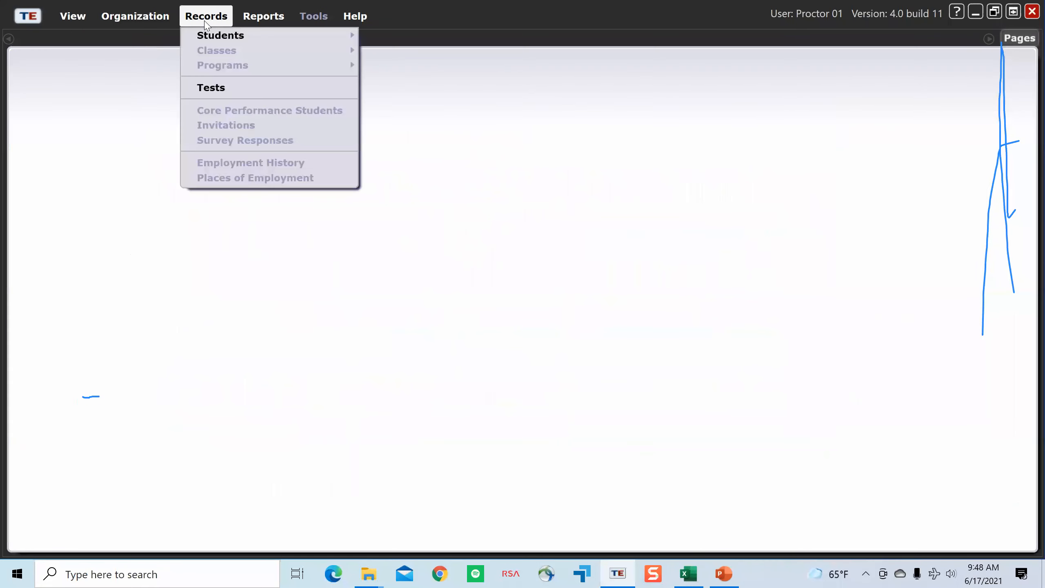
{"action": "mouse_move", "coordinate": [144, 17]}
{"action": "mouse_move", "coordinate": [206, 18]}
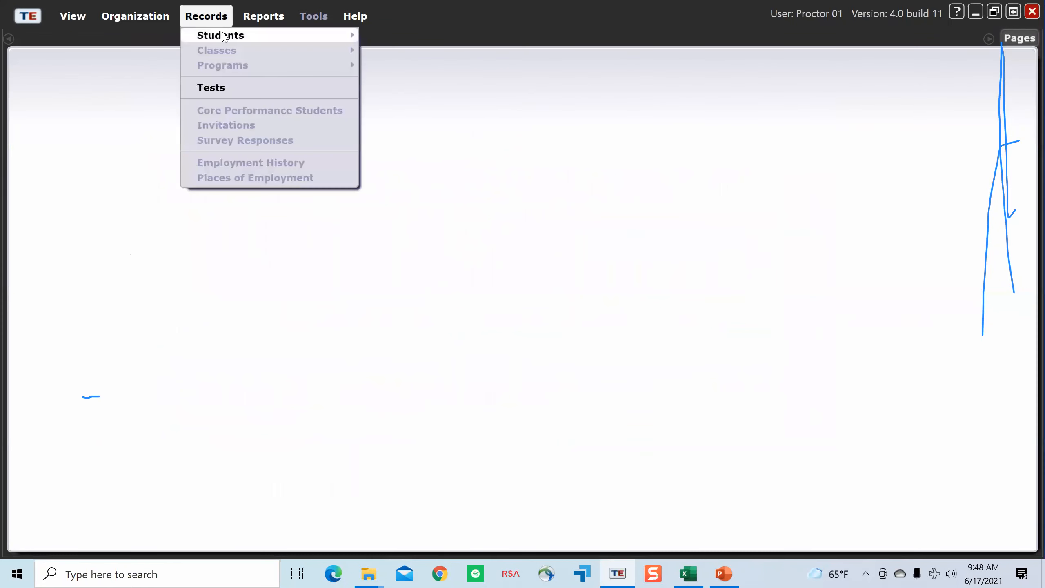
{"action": "mouse_move", "coordinate": [230, 35]}
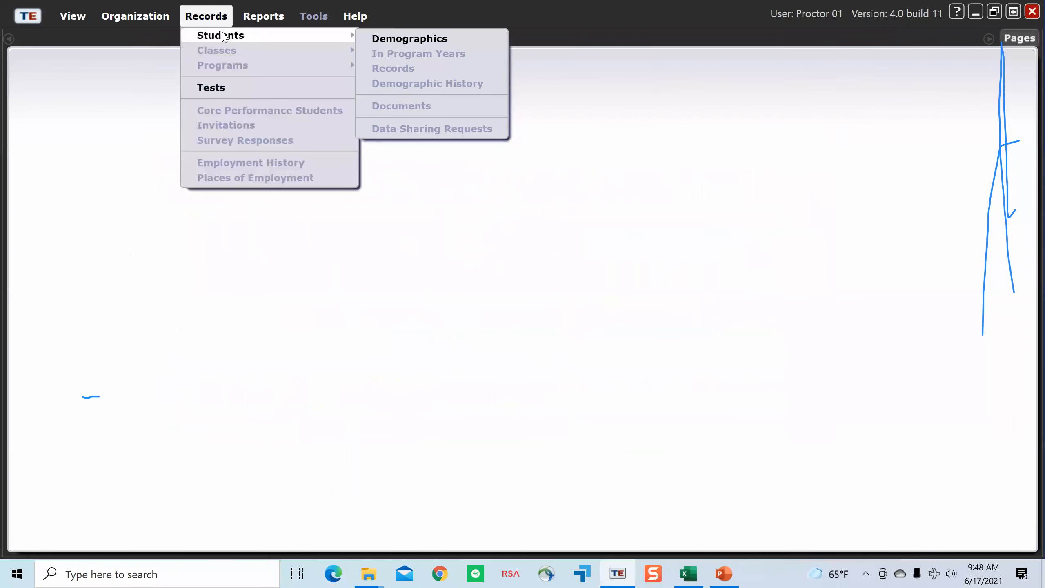
{"action": "mouse_move", "coordinate": [261, 18]}
{"action": "left_click", "coordinate": [250, 84]}
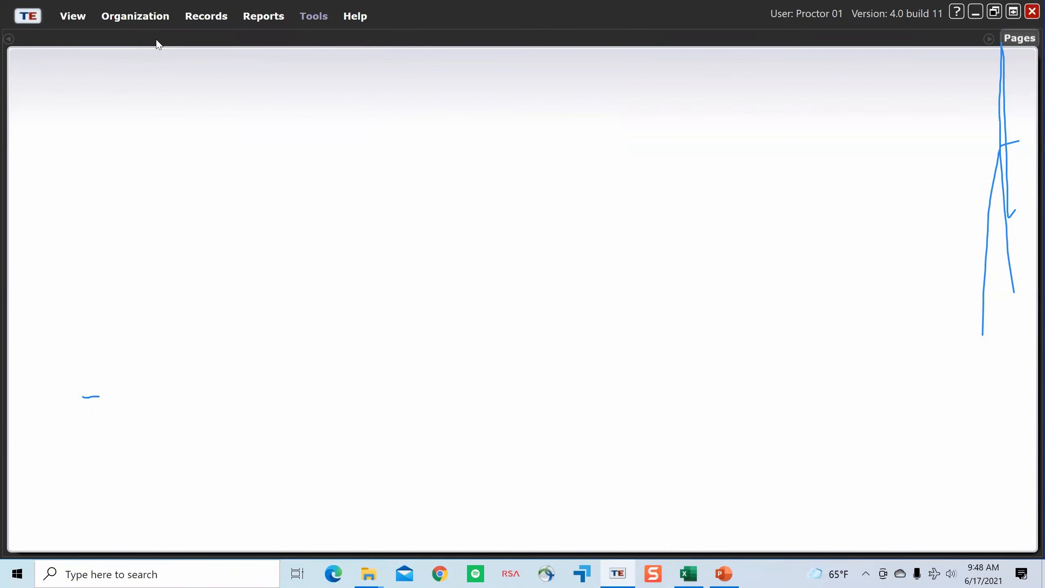
{"action": "left_click", "coordinate": [135, 16]}
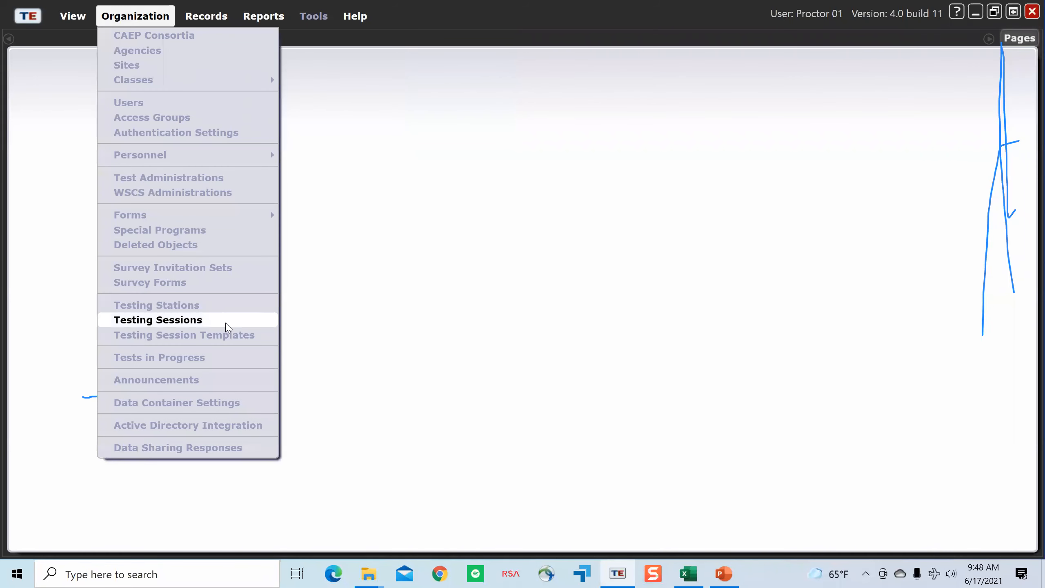
{"action": "left_click", "coordinate": [210, 16]}
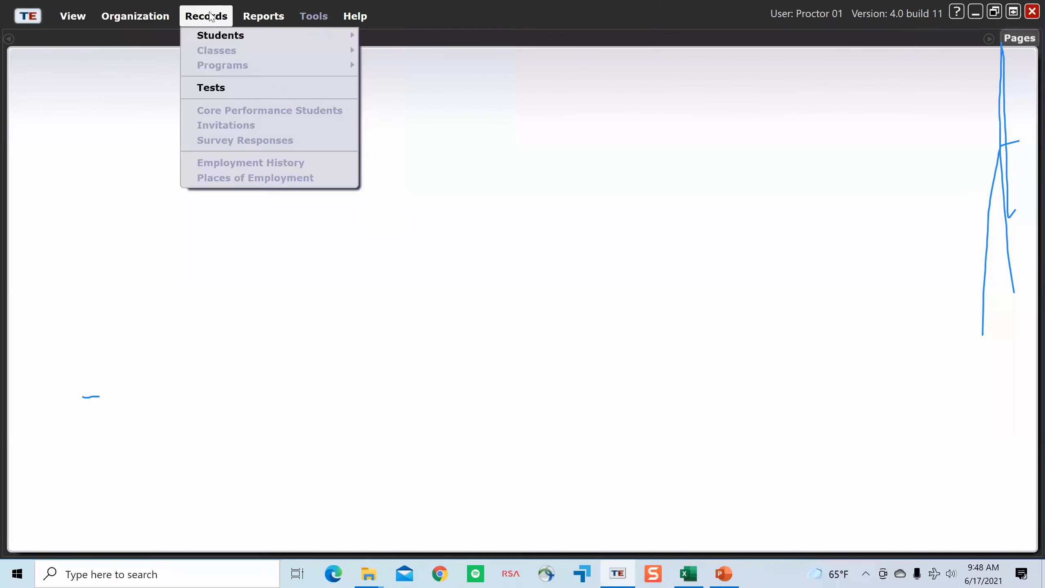
{"action": "left_click", "coordinate": [270, 18]}
{"action": "left_click", "coordinate": [109, 62]}
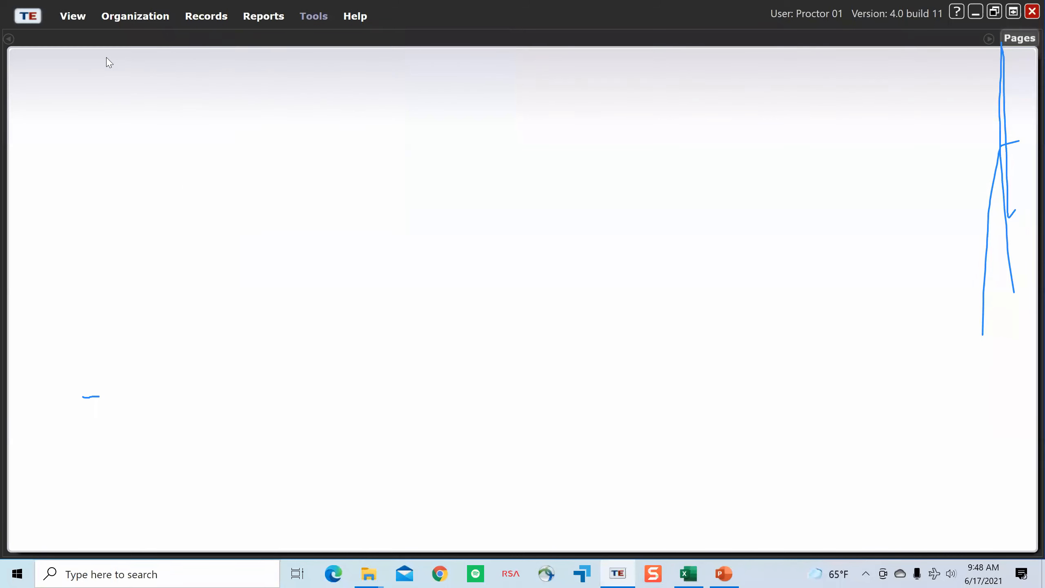
Step: Disconnect the proctor's session
{"action": "left_click", "coordinate": [29, 16]}
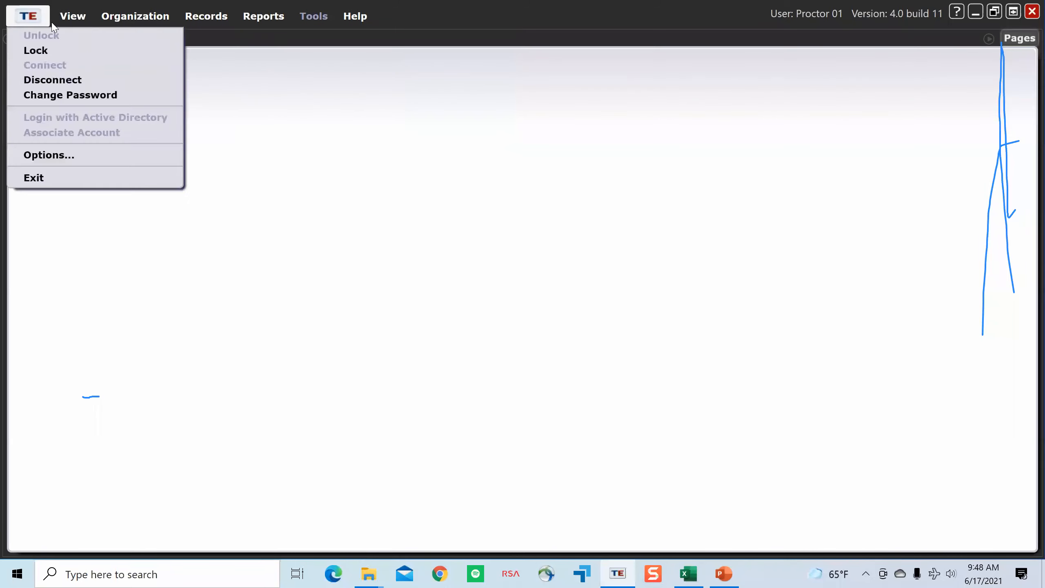
{"action": "left_click", "coordinate": [78, 82]}
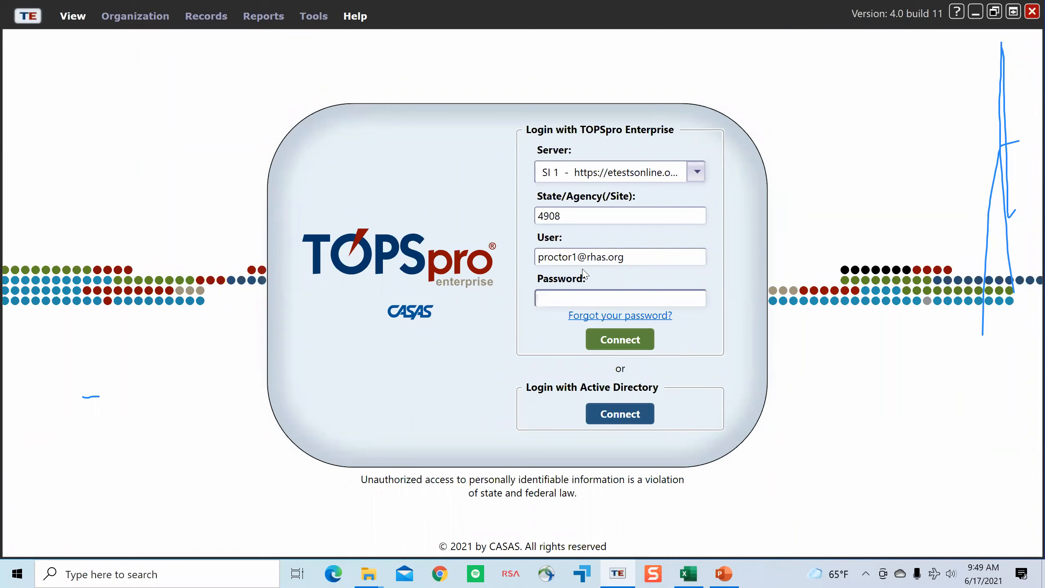
Step: Try to log in with the administrator's user e-mail and the account password
{"action": "left_click_drag", "start_coordinate": [579, 257], "coordinate": [518, 259]}
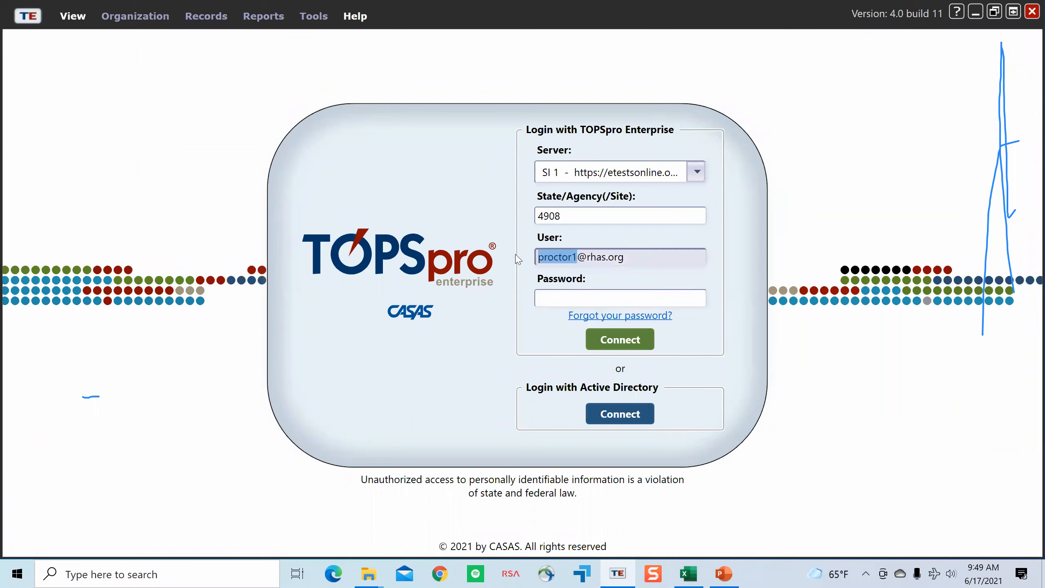
{"action": "type", "text": "adminstrao"}
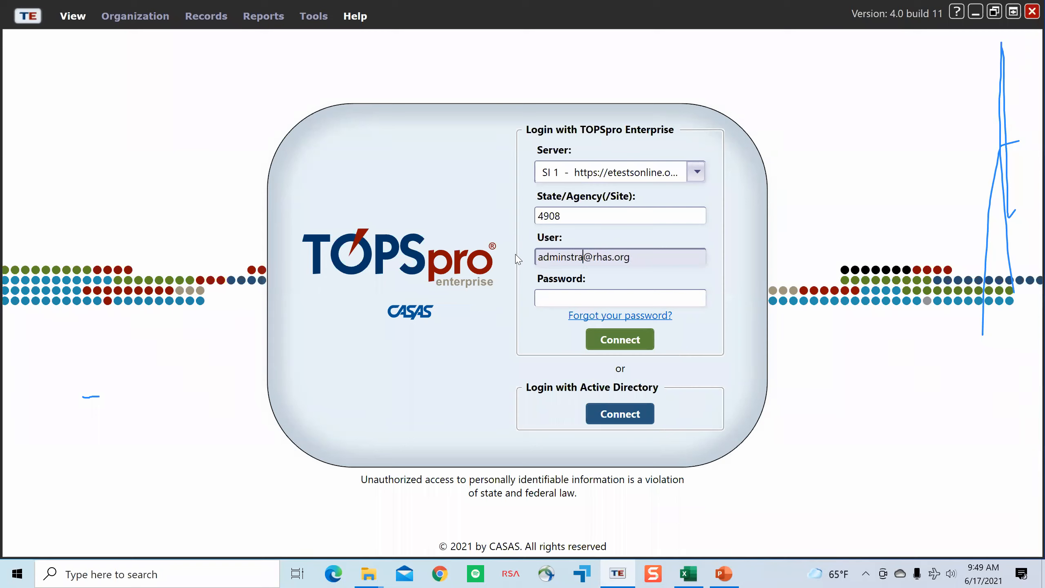
{"action": "key", "text": "BackSpace"}
{"action": "type", "text": "tor1"}
{"action": "key", "text": "Tab"}
{"action": "type", "text": "*****"}
{"action": "key", "text": "Return"}
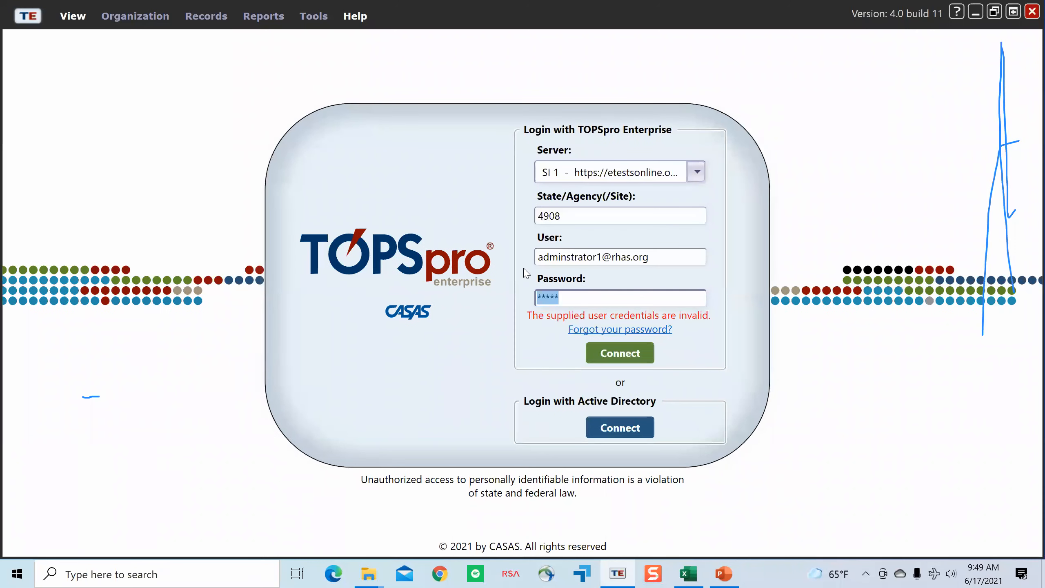
Step: Re-enter the account password and retry the administrator login
{"action": "left_click", "coordinate": [577, 297]}
{"action": "key", "text": "ctrl+a"}
{"action": "type", "text": "***"}
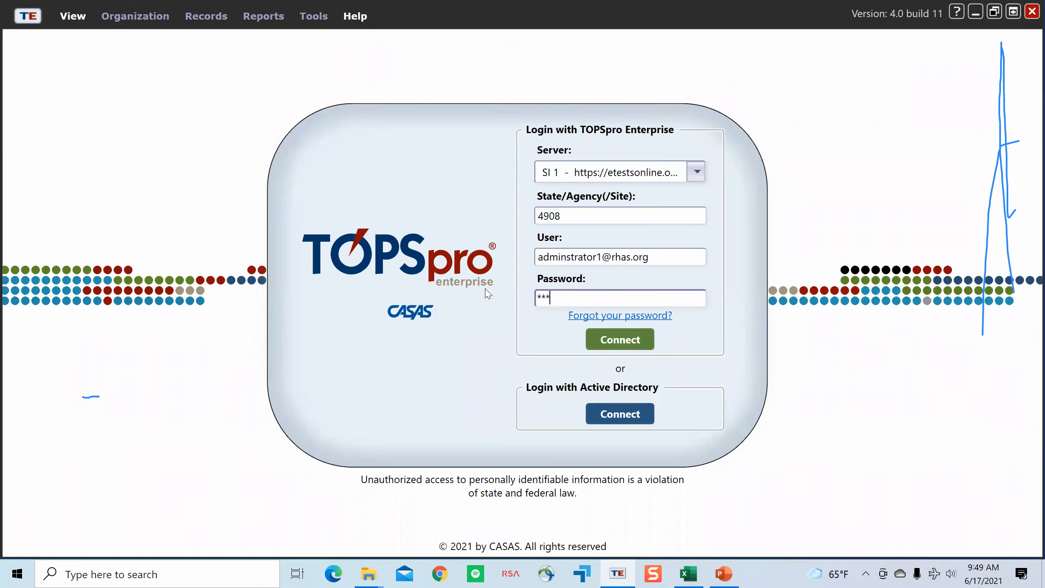
{"action": "type", "text": "**"}
{"action": "key", "text": "Return"}
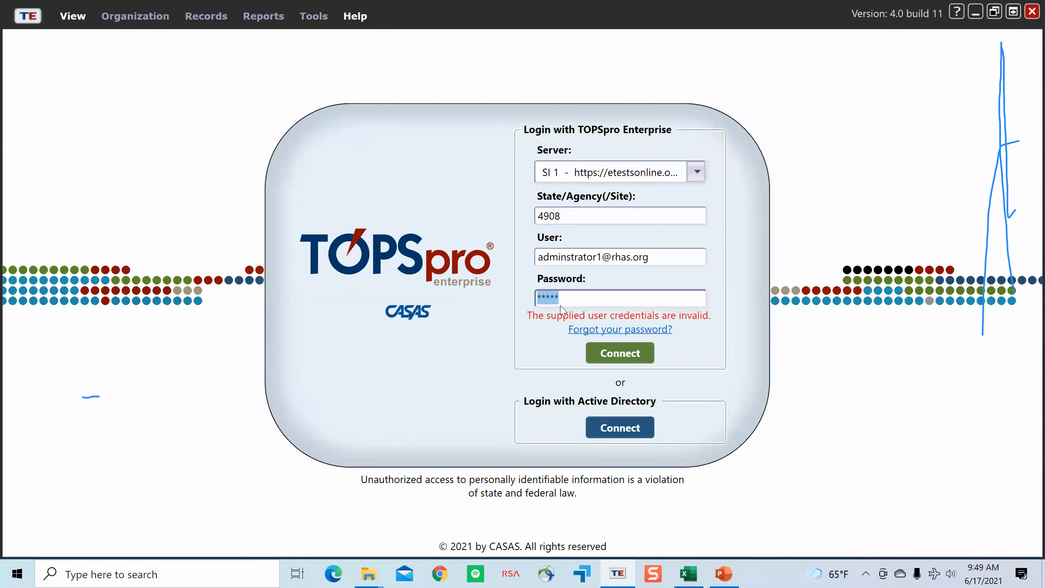
Step: Correct the misspelled word "administrator" in the login's user e-mail and connect to the administrator account
{"action": "left_click", "coordinate": [567, 259]}
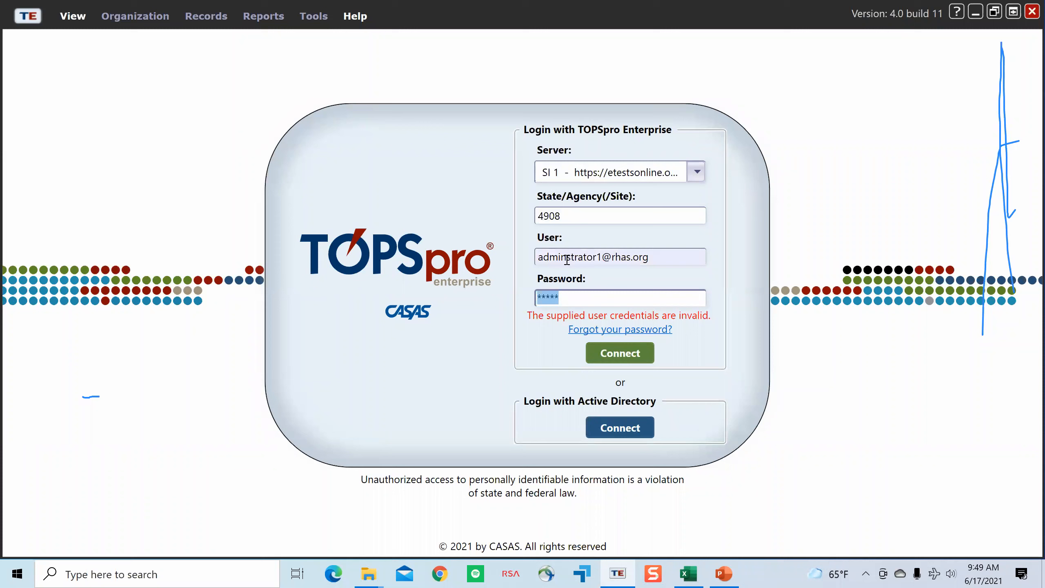
{"action": "type", "text": "i"}
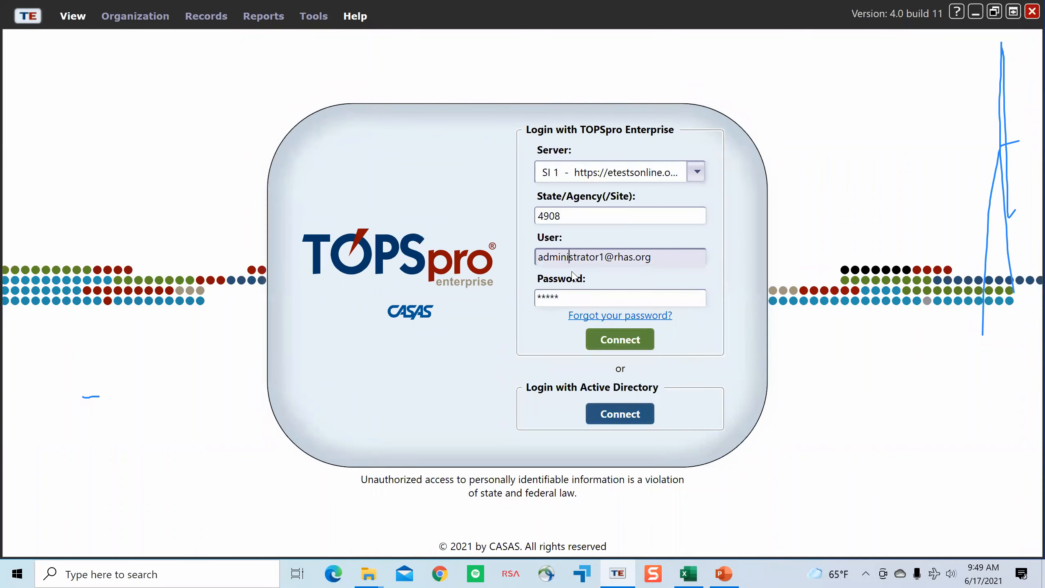
{"action": "key", "text": "Return"}
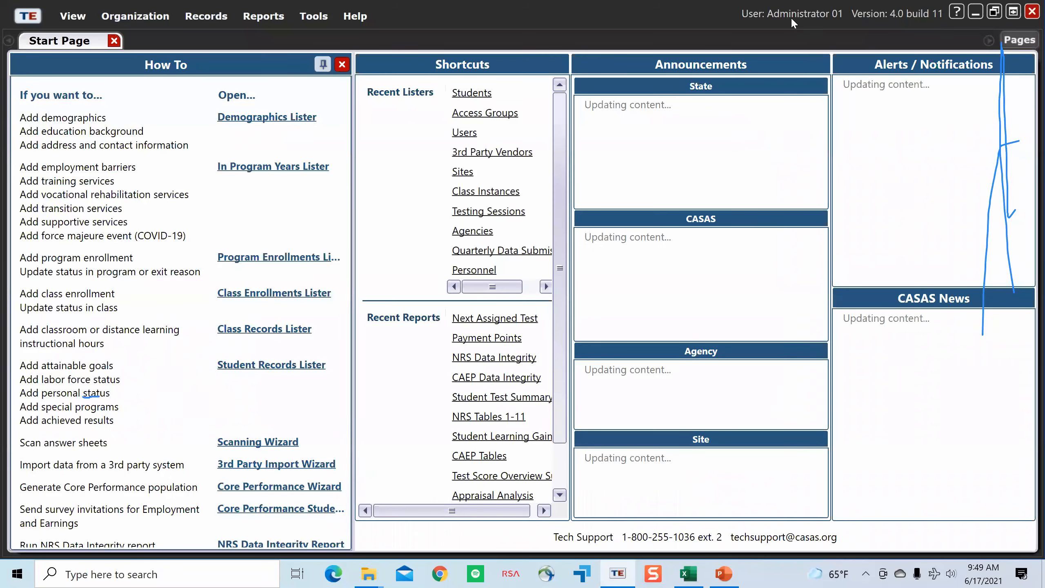
{"action": "left_click", "coordinate": [976, 12]}
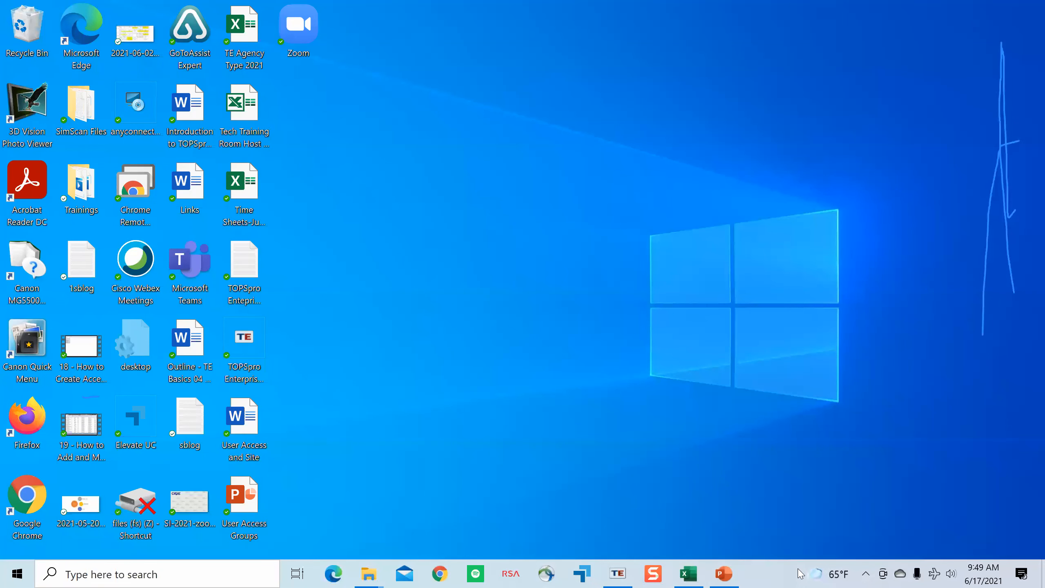
{"action": "left_click", "coordinate": [865, 574]}
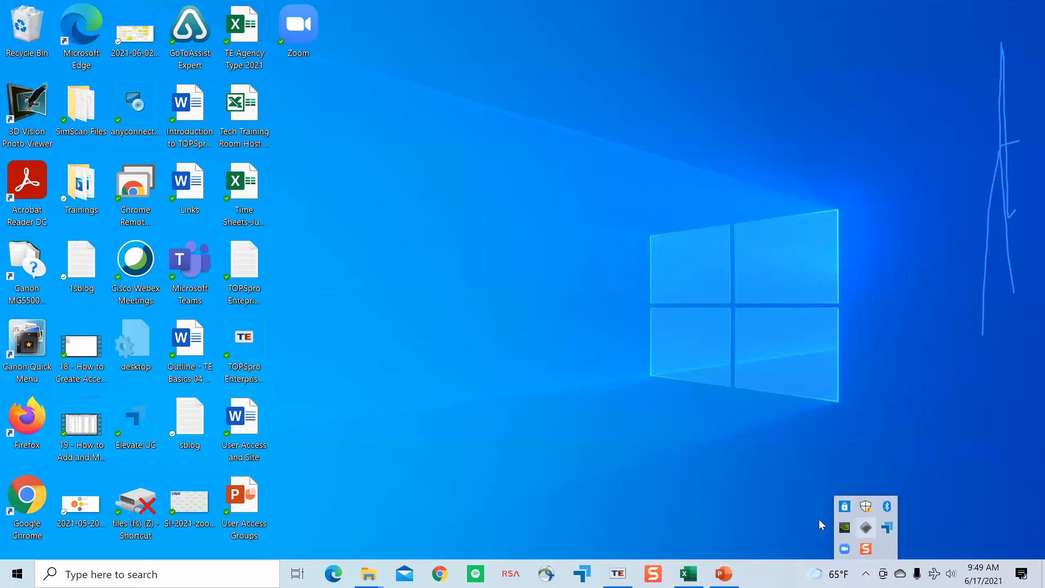
{"action": "left_click", "coordinate": [755, 498]}
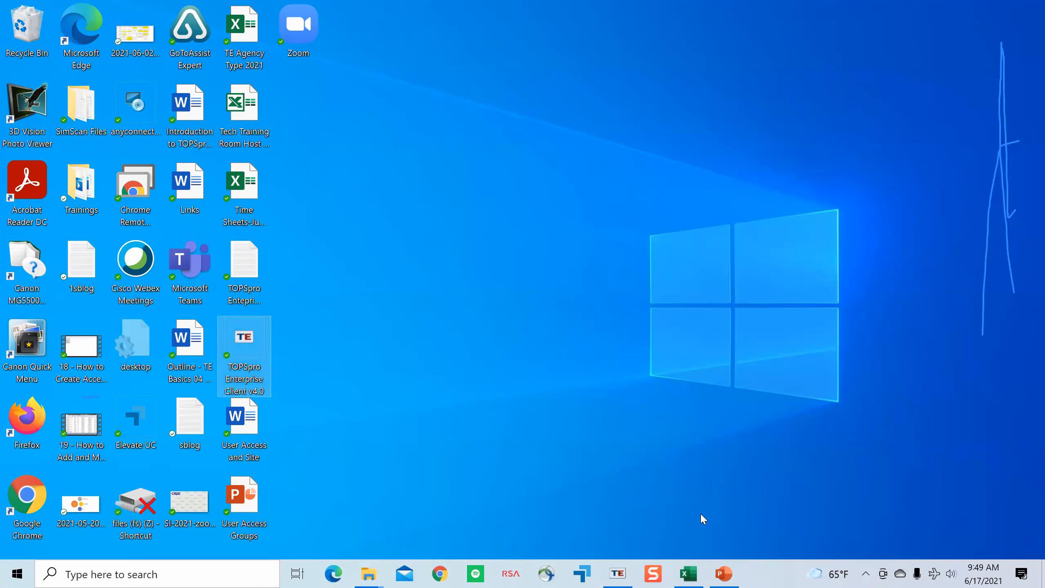
{"action": "left_click", "coordinate": [866, 574]}
{"action": "left_click", "coordinate": [882, 574]}
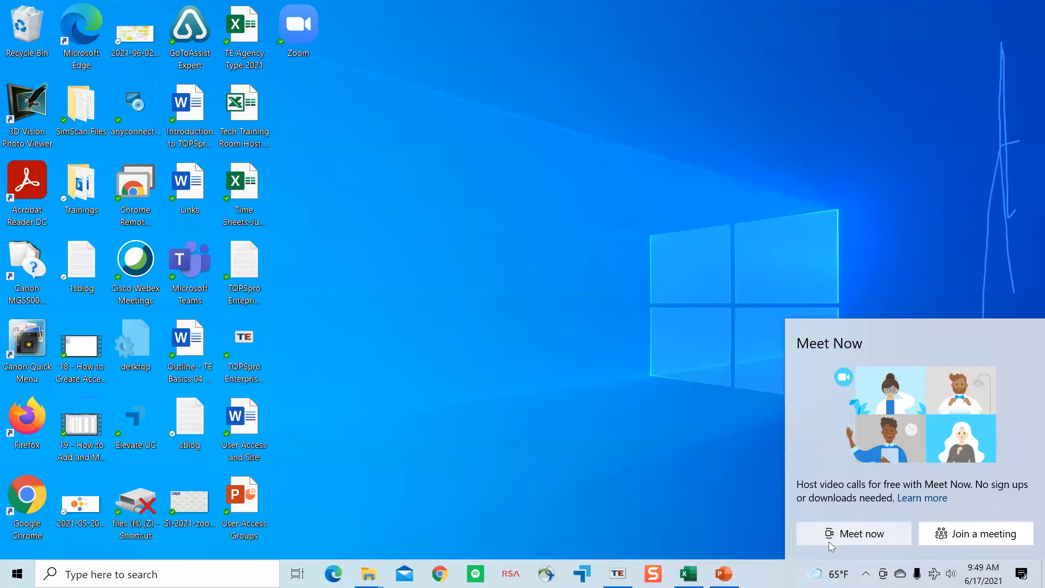
{"action": "left_click", "coordinate": [724, 478]}
{"action": "left_click", "coordinate": [868, 574]}
{"action": "left_click", "coordinate": [751, 518]}
{"action": "left_click", "coordinate": [863, 574]}
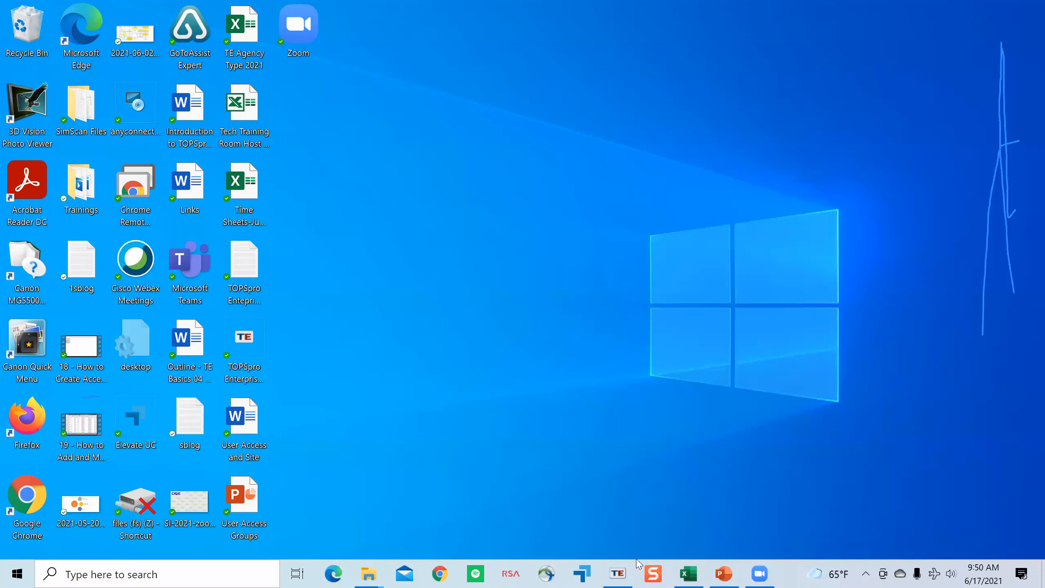
{"action": "left_click", "coordinate": [621, 572]}
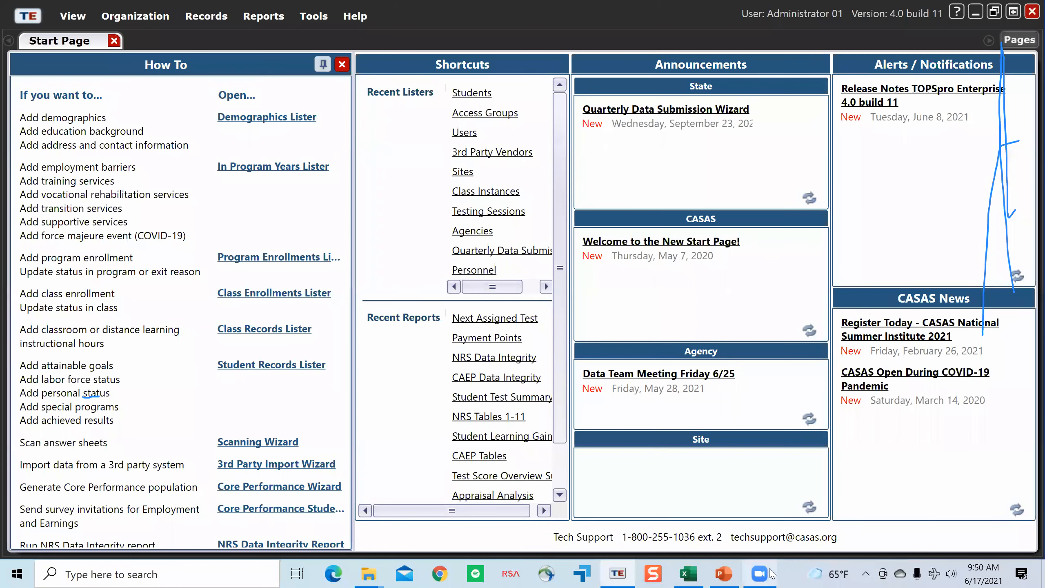
{"action": "mouse_move", "coordinate": [767, 574]}
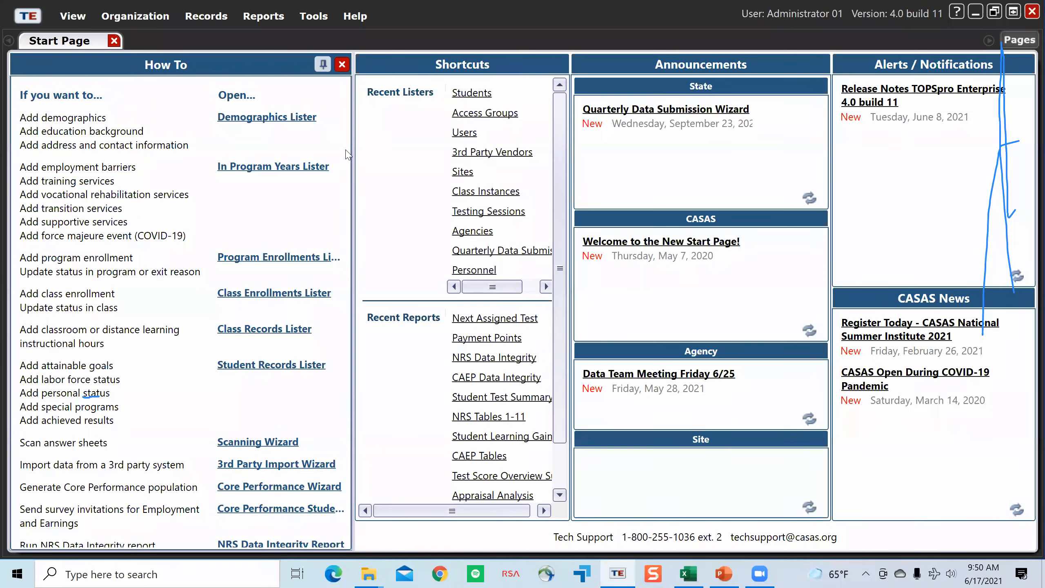
Step: Replace the Start Page with the organization's Users list and widen its Access Groups column to fit the full group names
{"action": "left_click", "coordinate": [114, 41]}
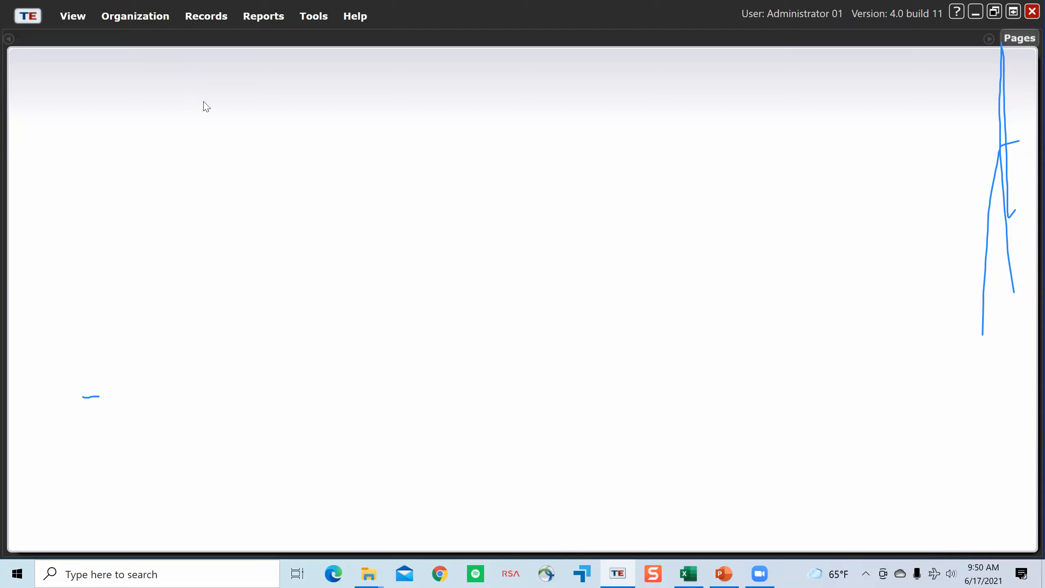
{"action": "left_click", "coordinate": [143, 18]}
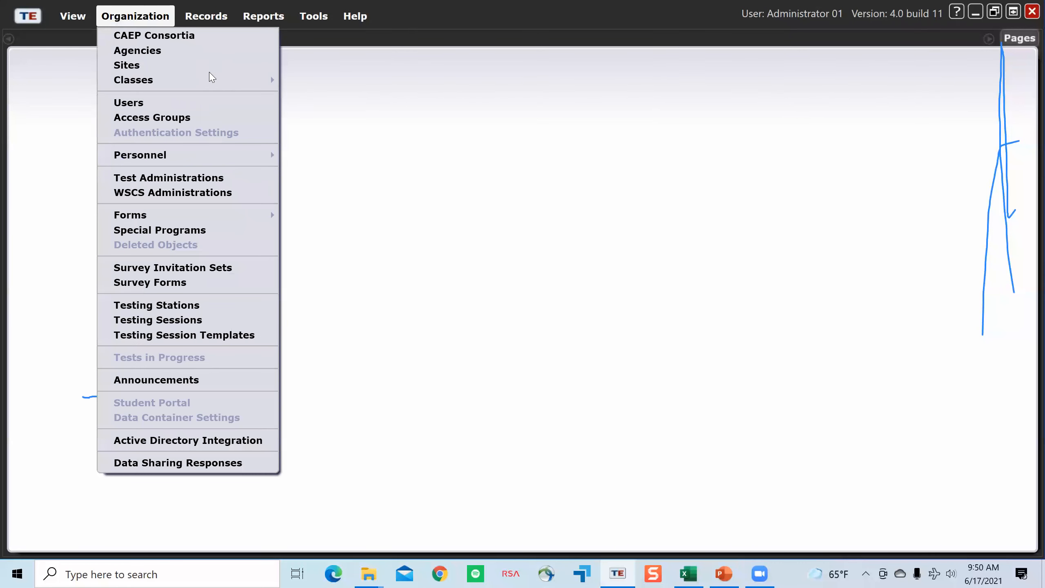
{"action": "left_click", "coordinate": [190, 108]}
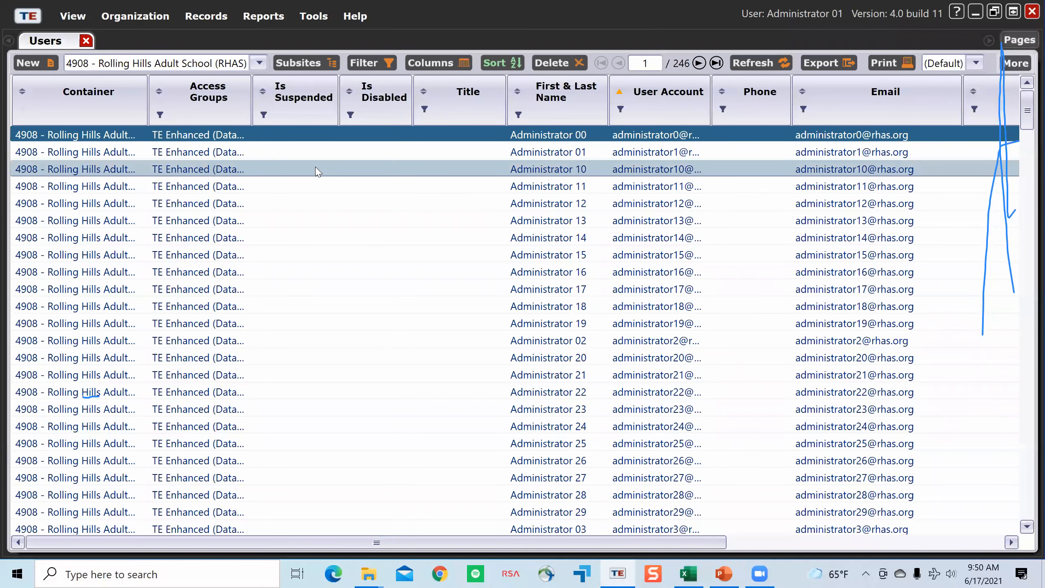
{"action": "left_click_drag", "start_coordinate": [354, 117], "coordinate": [357, 117]}
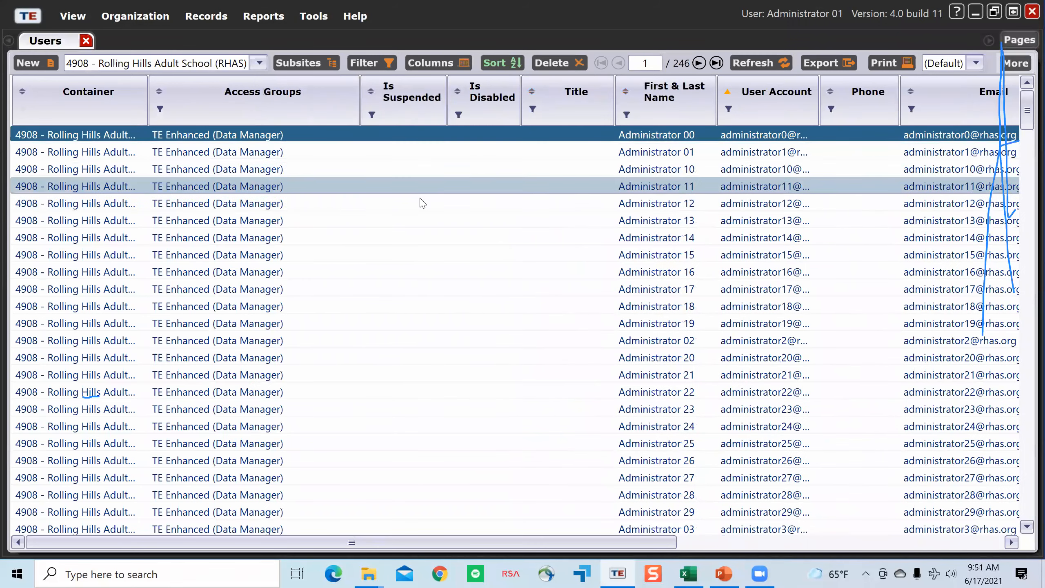
Step: Examine which access groups are assigned to the administrator, coordinator and proctor accounts throughout the Users list
{"action": "scroll", "coordinate": [424, 269], "scroll_direction": "down", "scroll_amount": 6}
{"action": "scroll", "coordinate": [424, 268], "scroll_direction": "up", "scroll_amount": 6}
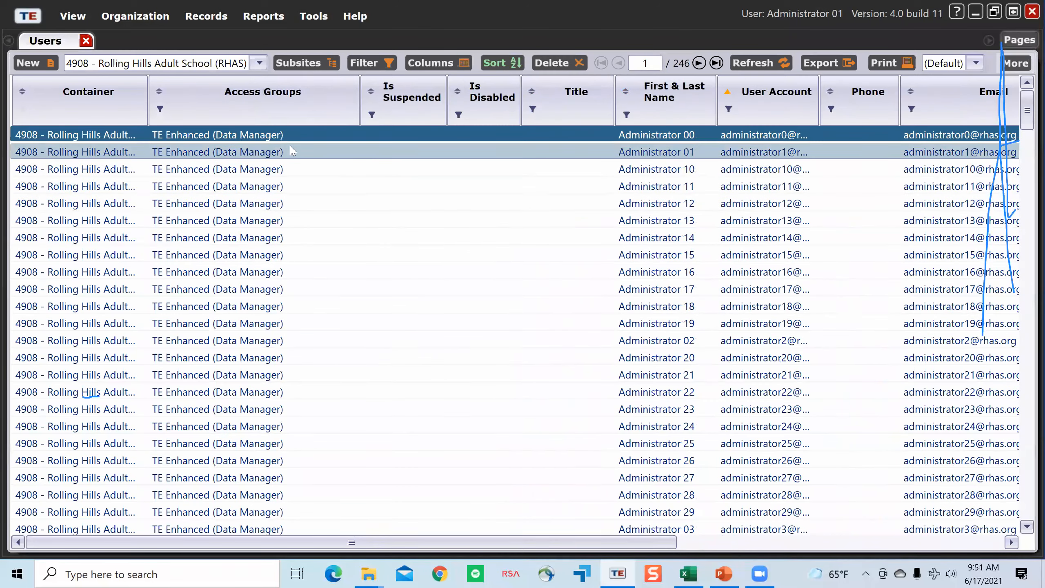
{"action": "scroll", "coordinate": [345, 281], "scroll_direction": "down", "scroll_amount": 18}
{"action": "scroll", "coordinate": [345, 281], "scroll_direction": "up", "scroll_amount": 6}
{"action": "scroll", "coordinate": [344, 281], "scroll_direction": "up", "scroll_amount": 14}
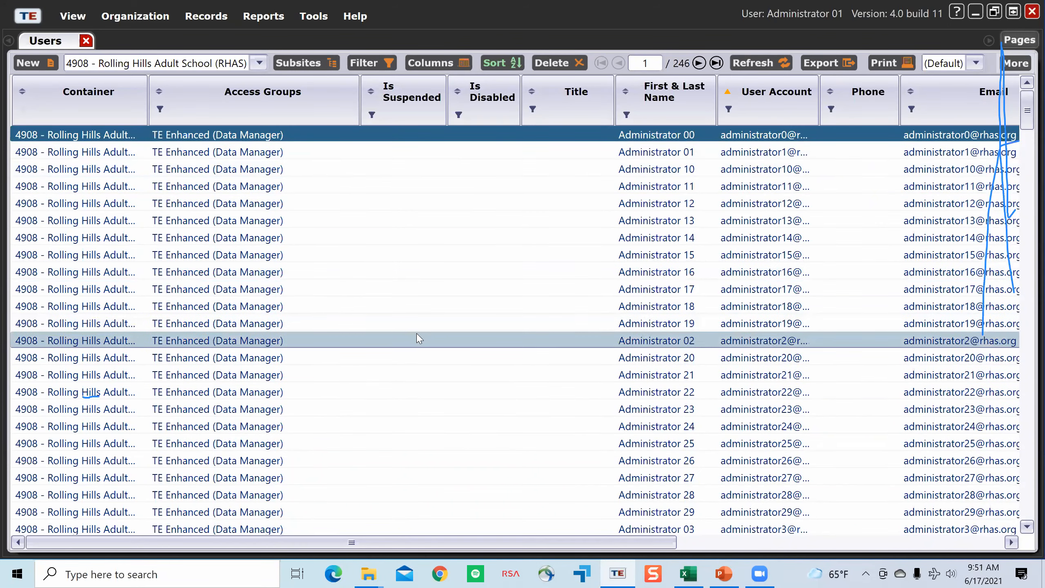
{"action": "scroll", "coordinate": [423, 338], "scroll_direction": "down", "scroll_amount": 5}
{"action": "scroll", "coordinate": [422, 338], "scroll_direction": "down", "scroll_amount": 2}
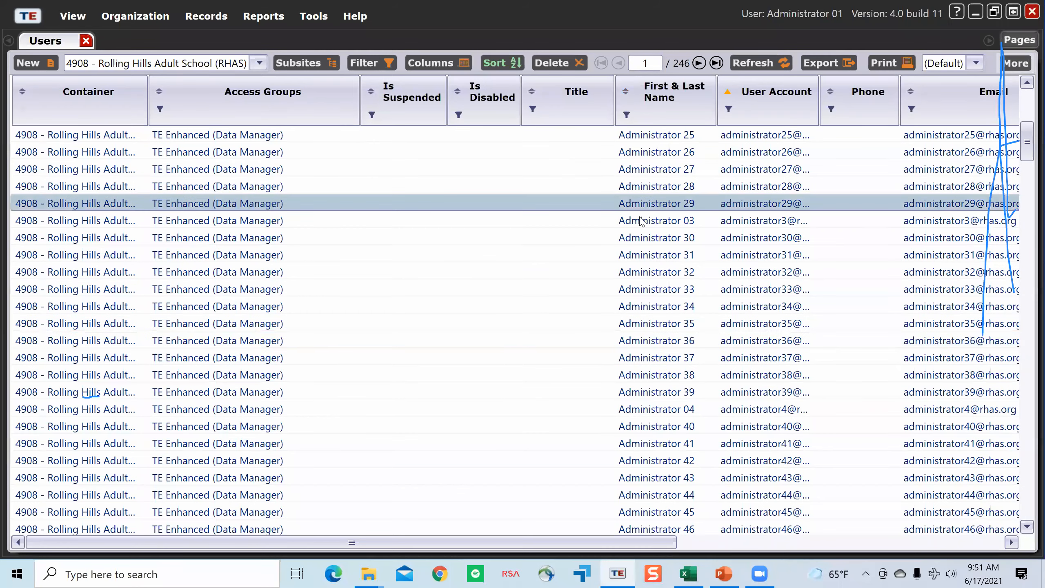
{"action": "scroll", "coordinate": [637, 291], "scroll_direction": "down", "scroll_amount": 16}
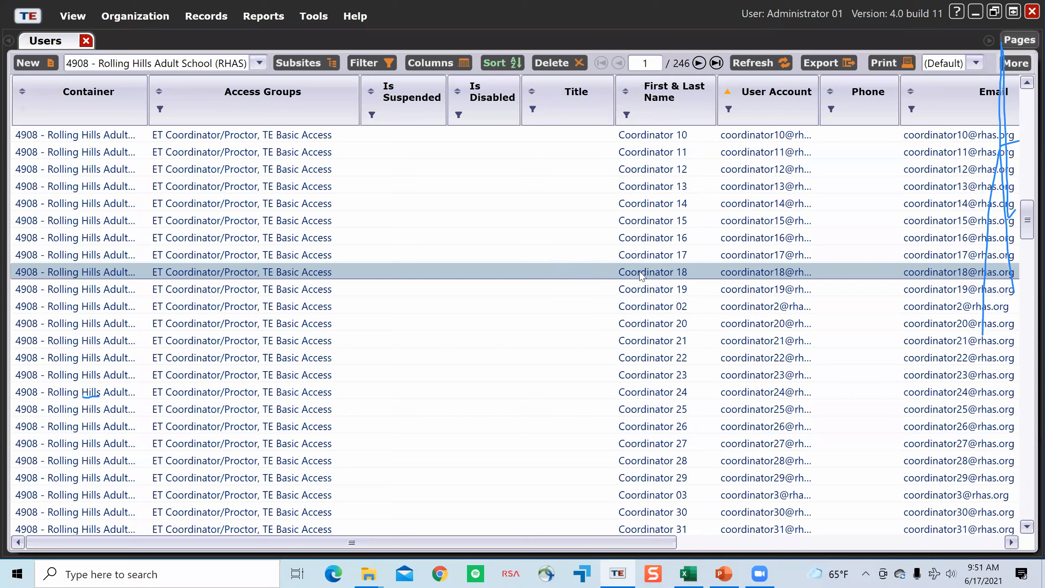
{"action": "scroll", "coordinate": [671, 328], "scroll_direction": "down", "scroll_amount": 17}
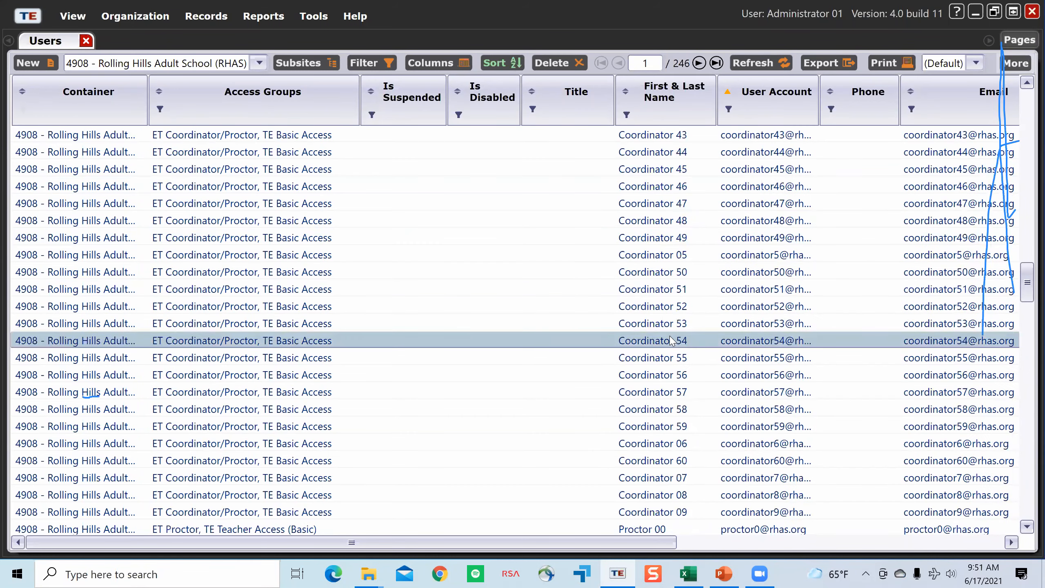
{"action": "scroll", "coordinate": [666, 285], "scroll_direction": "down", "scroll_amount": 5}
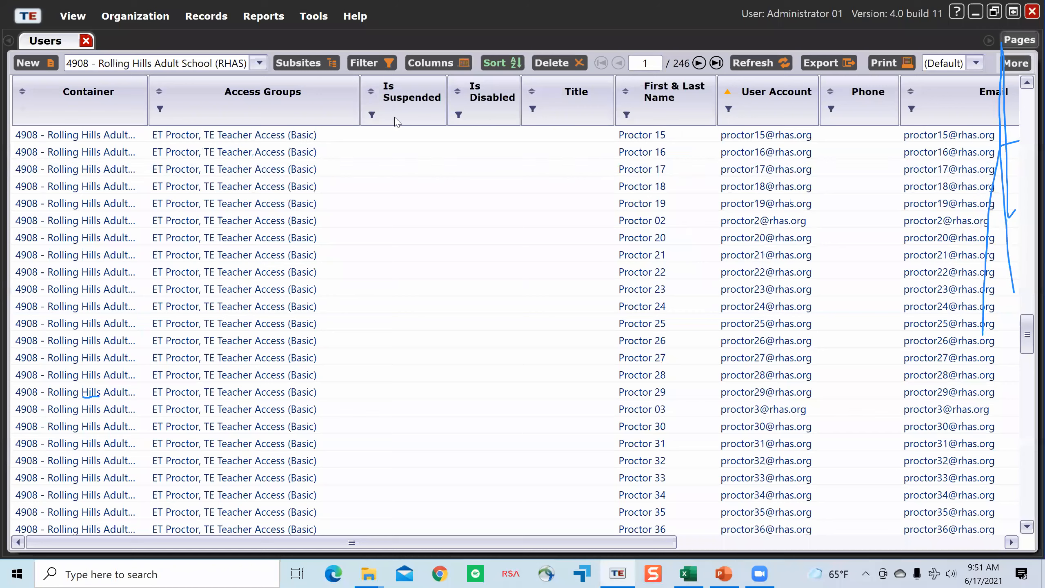
Step: Show the Last Login Time column in the Users list and widen it to fit the full dates and times
{"action": "right_click", "coordinate": [407, 118]}
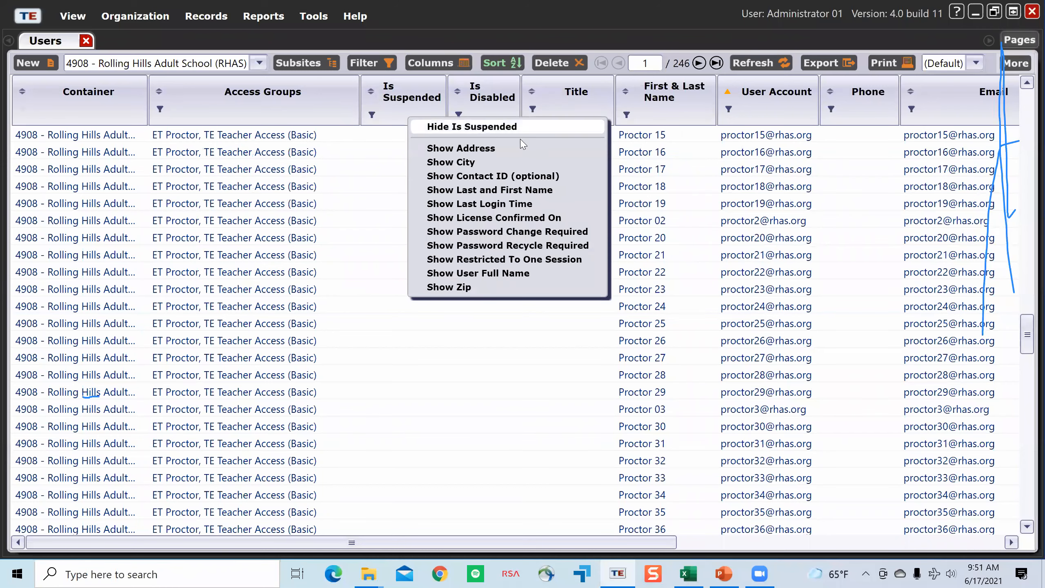
{"action": "left_click", "coordinate": [531, 205]}
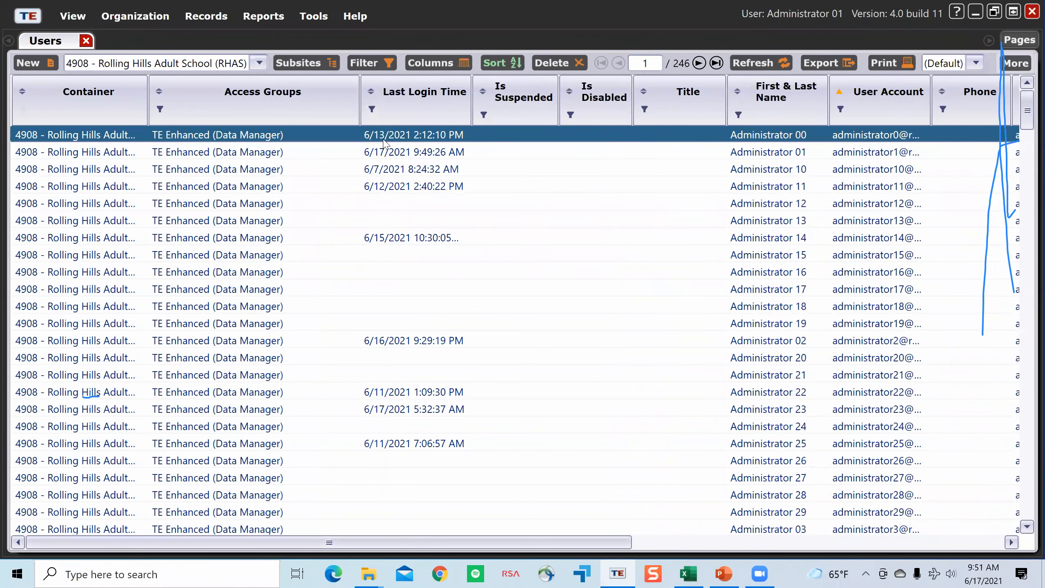
{"action": "double_click", "coordinate": [472, 99]}
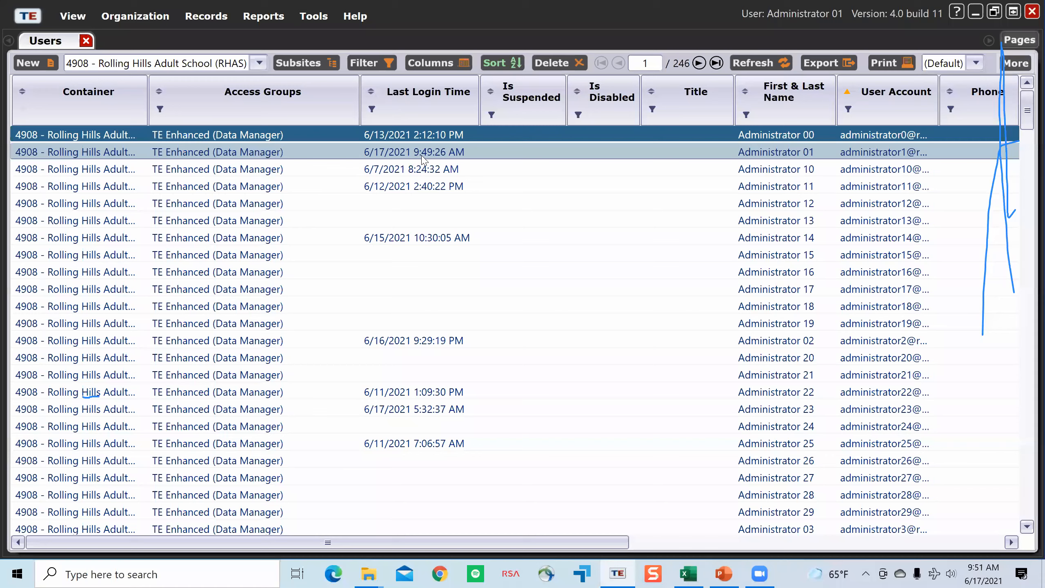
{"action": "right_click", "coordinate": [448, 117]}
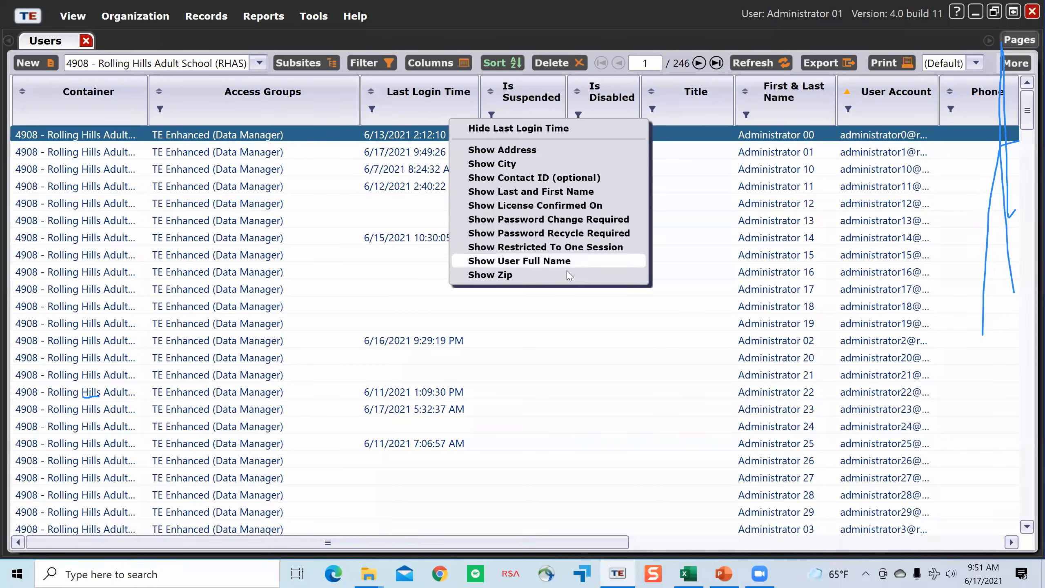
{"action": "left_click", "coordinate": [372, 186]}
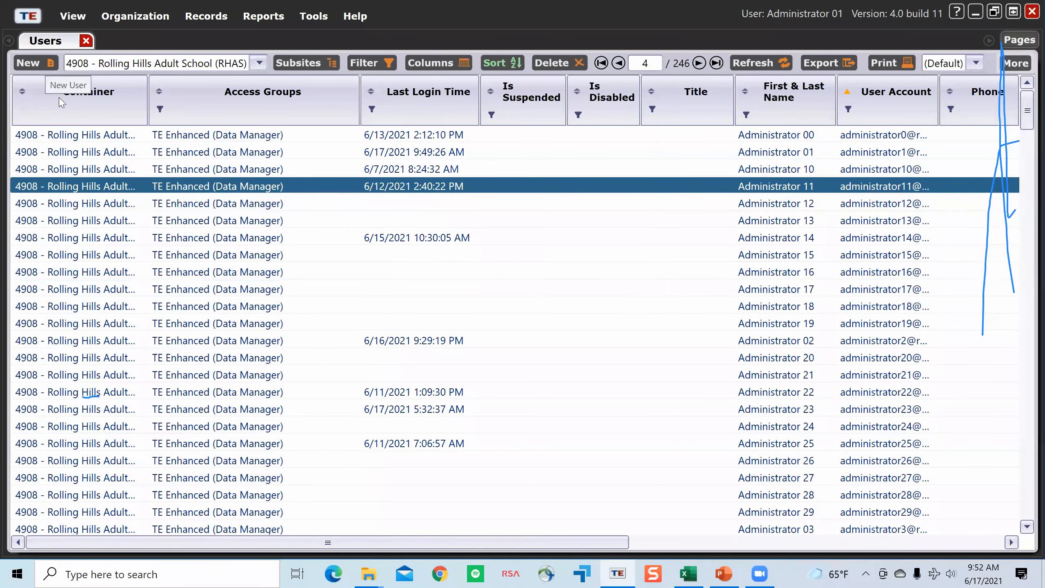
Step: Start a new user record with User Contact collapsed, User Identification expanded and Select Container open for editing
{"action": "left_click", "coordinate": [41, 67]}
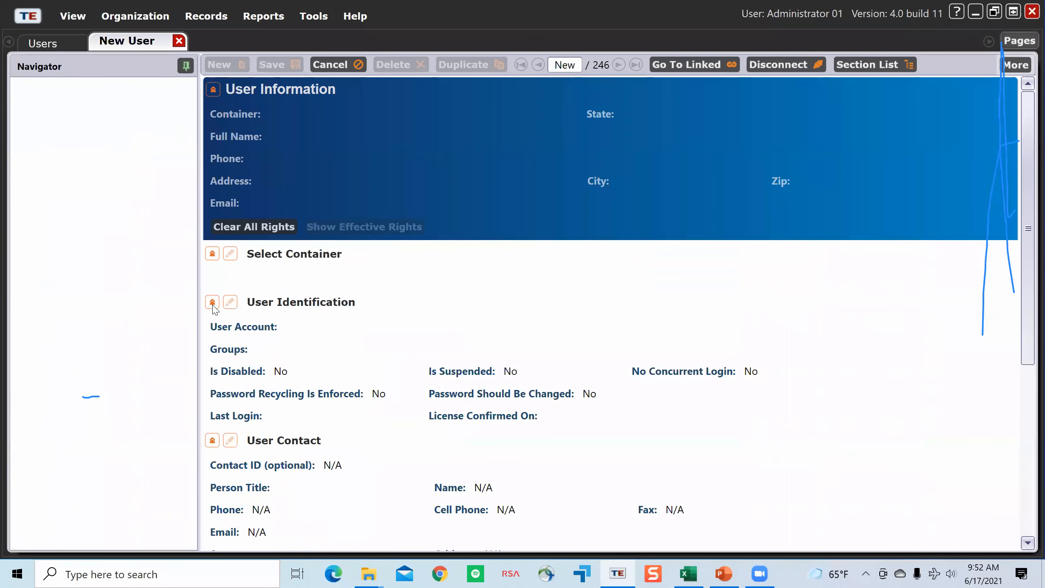
{"action": "left_click", "coordinate": [213, 328]}
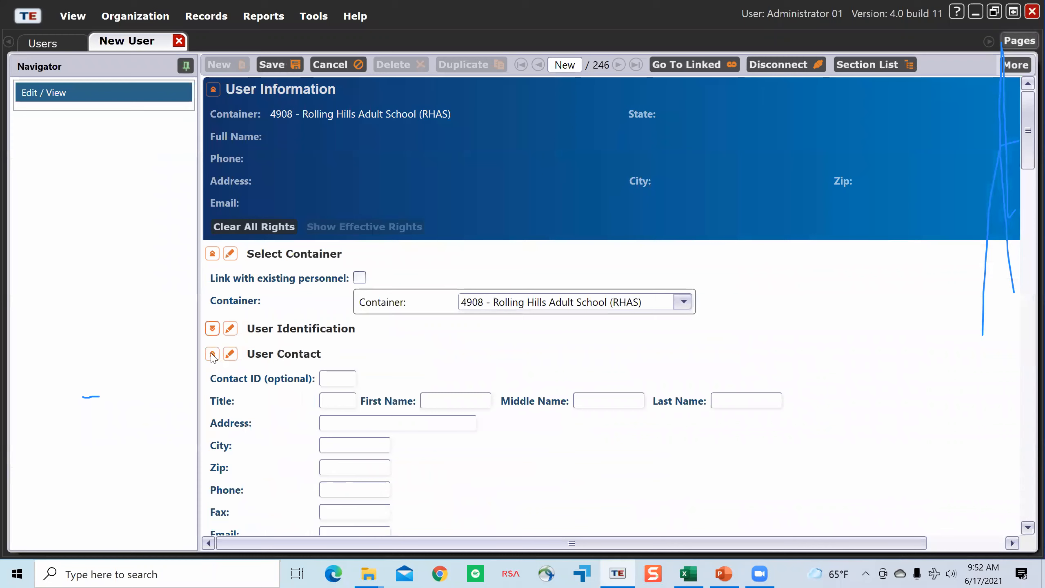
{"action": "left_click", "coordinate": [212, 354]}
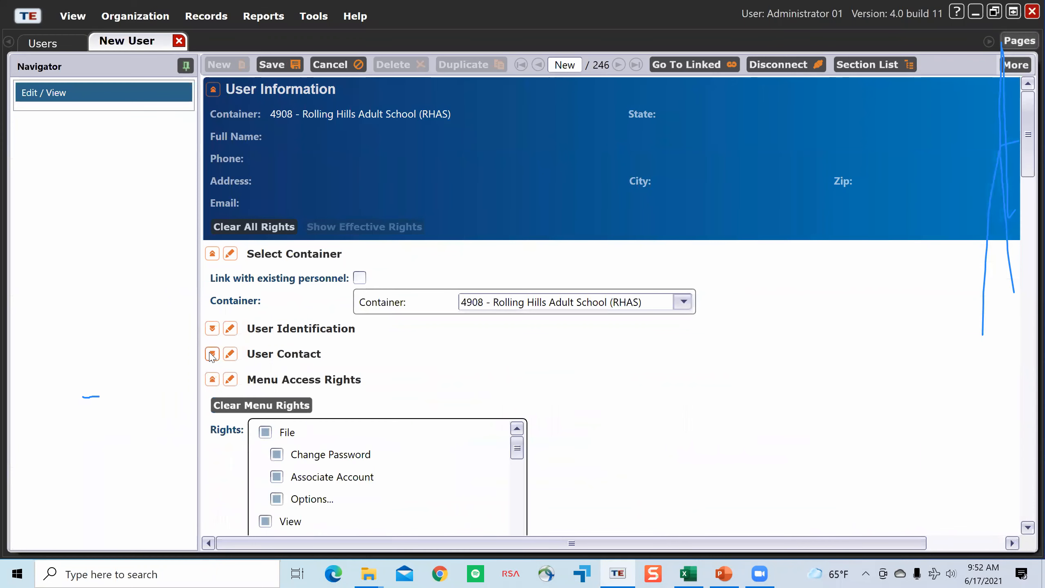
{"action": "left_click", "coordinate": [212, 254]}
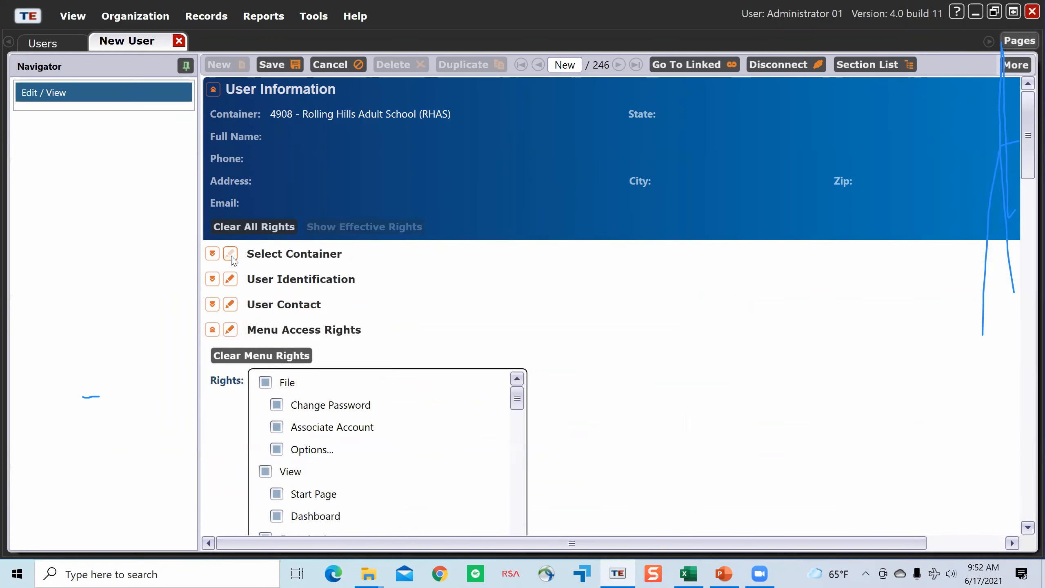
{"action": "left_click", "coordinate": [212, 254]}
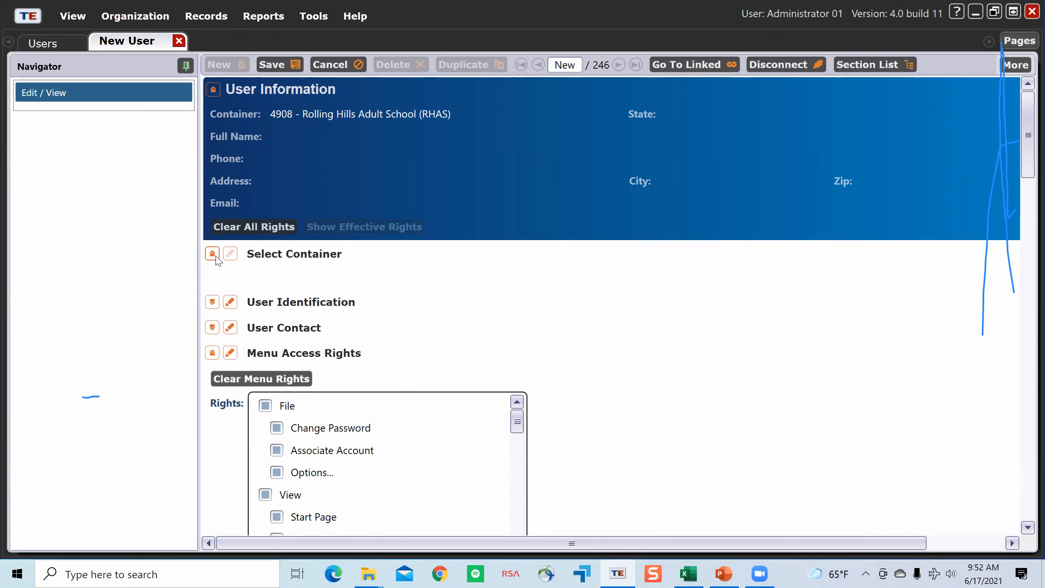
{"action": "left_click", "coordinate": [212, 302]}
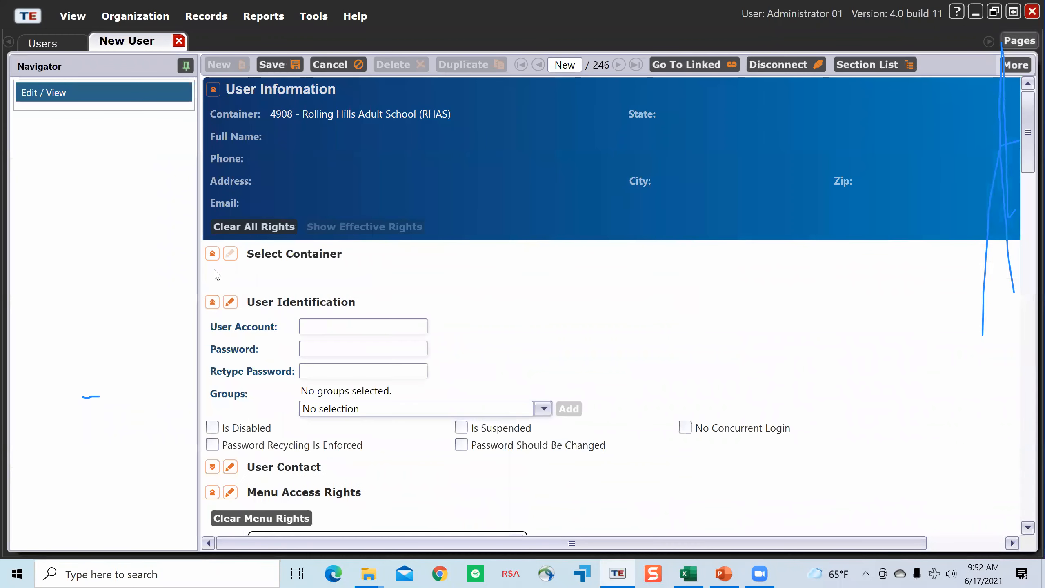
{"action": "left_click", "coordinate": [230, 254]}
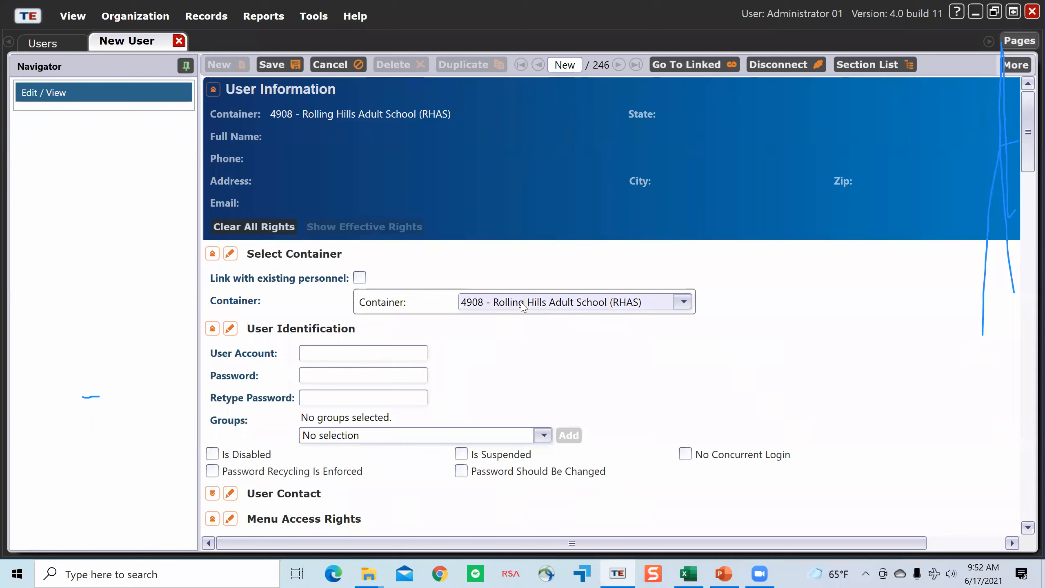
Step: Try 01 - RHAS: North Campus as the new user's container and switch back to 4908 - Rolling Hills Adult School (RHAS)
{"action": "left_click", "coordinate": [619, 315]}
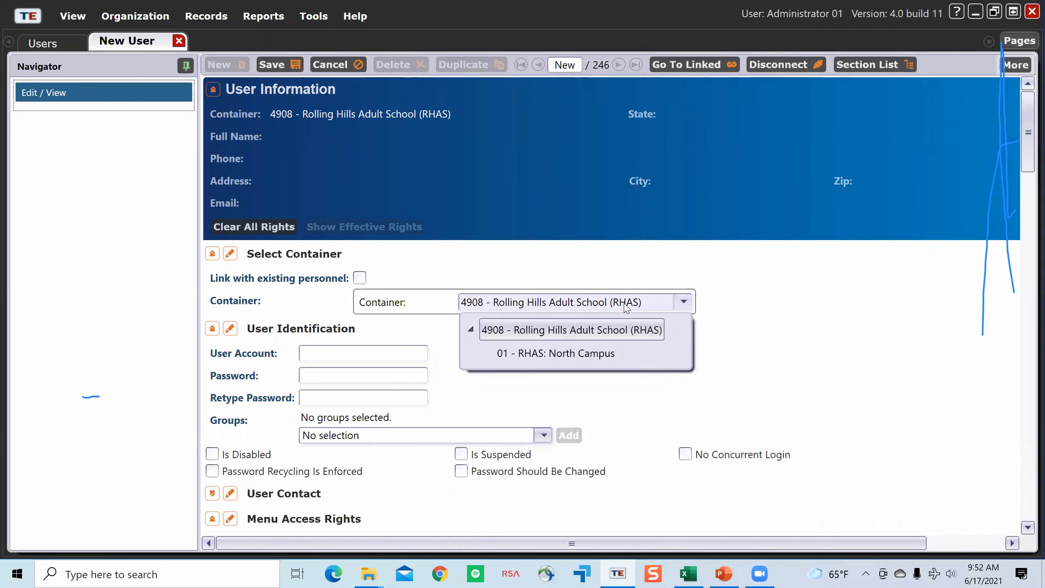
{"action": "left_click", "coordinate": [576, 357]}
{"action": "left_click", "coordinate": [586, 303]}
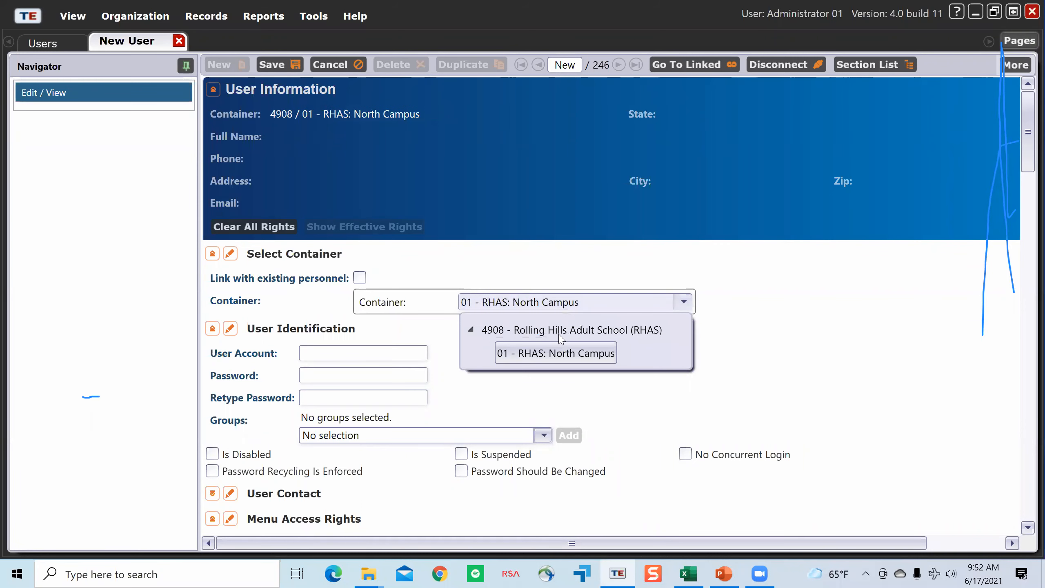
{"action": "left_click", "coordinate": [551, 336]}
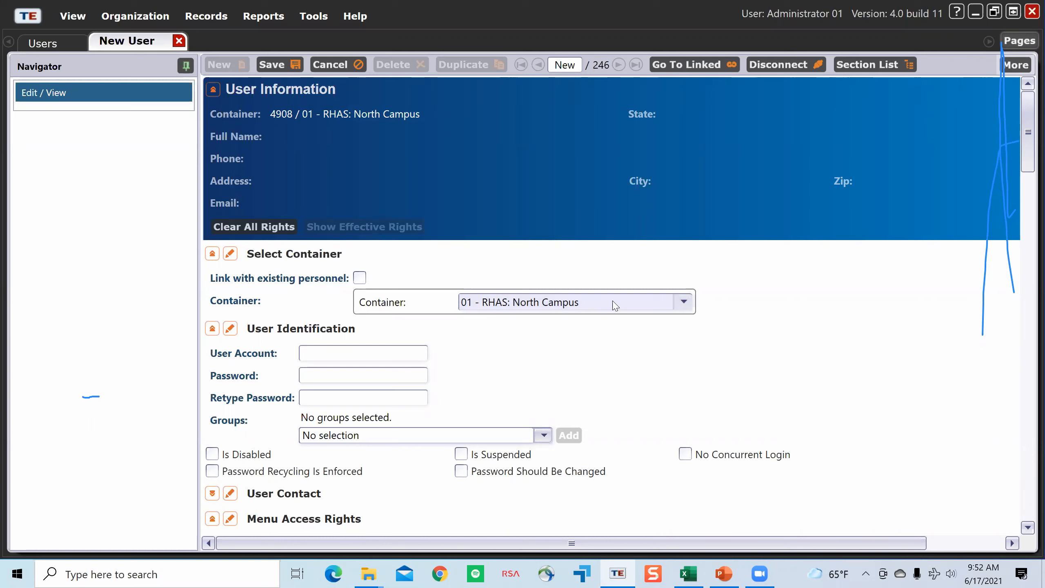
Step: Switch the container to 01 - RHAS: North Campus once more and restore 4908 - Rolling Hills Adult School (RHAS)
{"action": "left_click", "coordinate": [684, 301]}
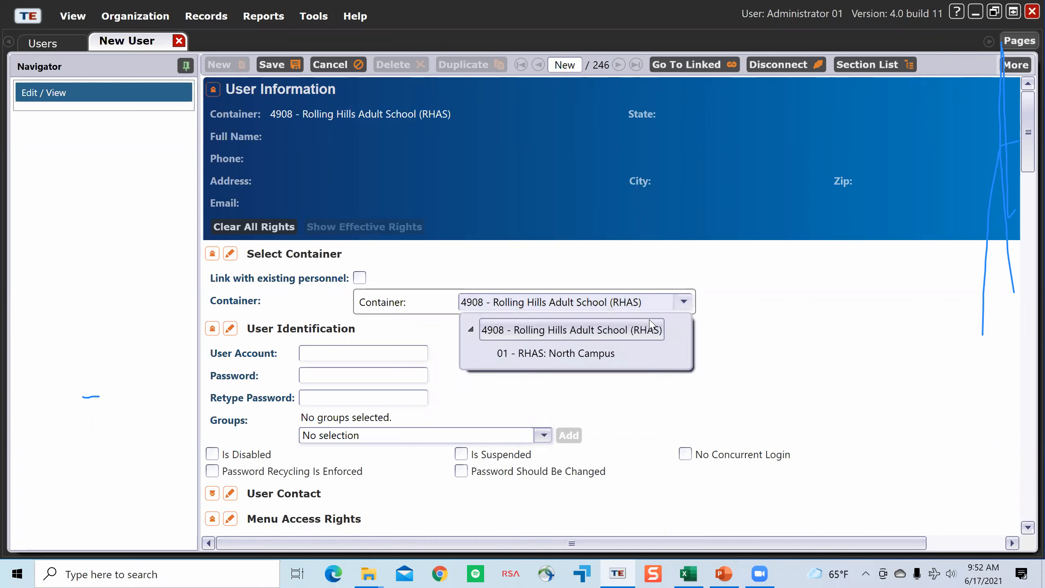
{"action": "left_click", "coordinate": [560, 354]}
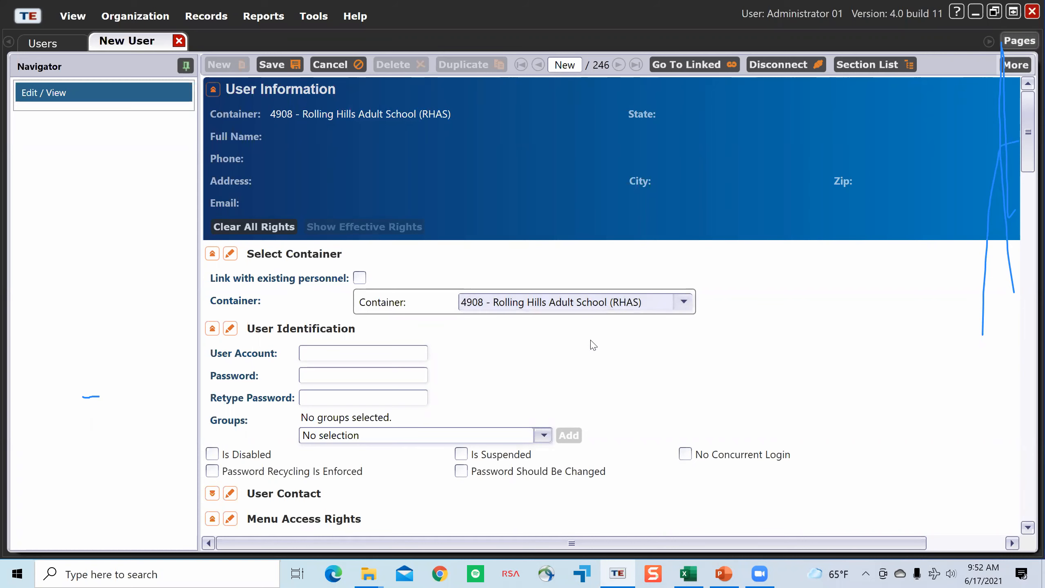
{"action": "left_click", "coordinate": [651, 308]}
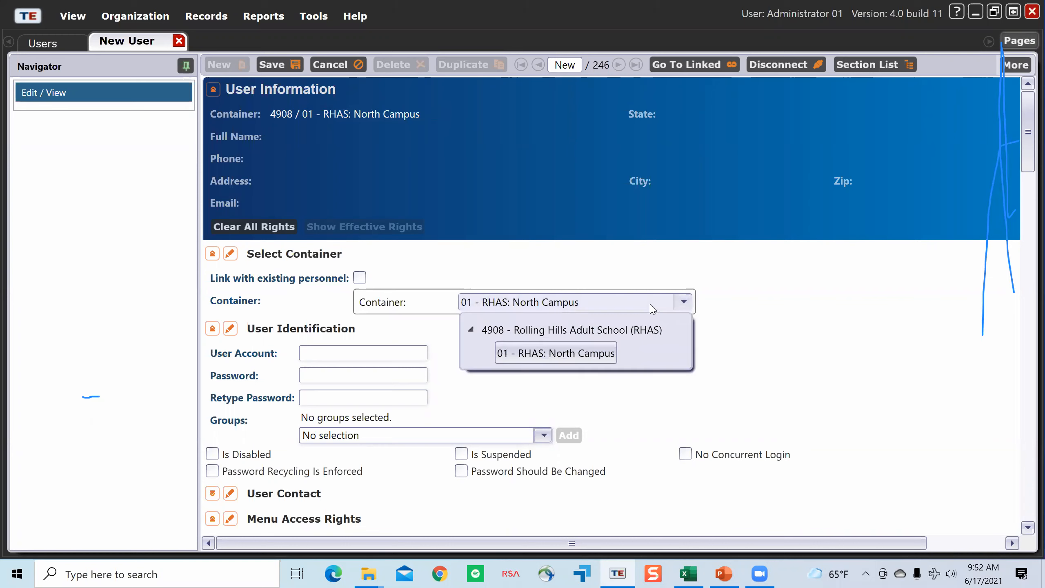
{"action": "left_click", "coordinate": [612, 334]}
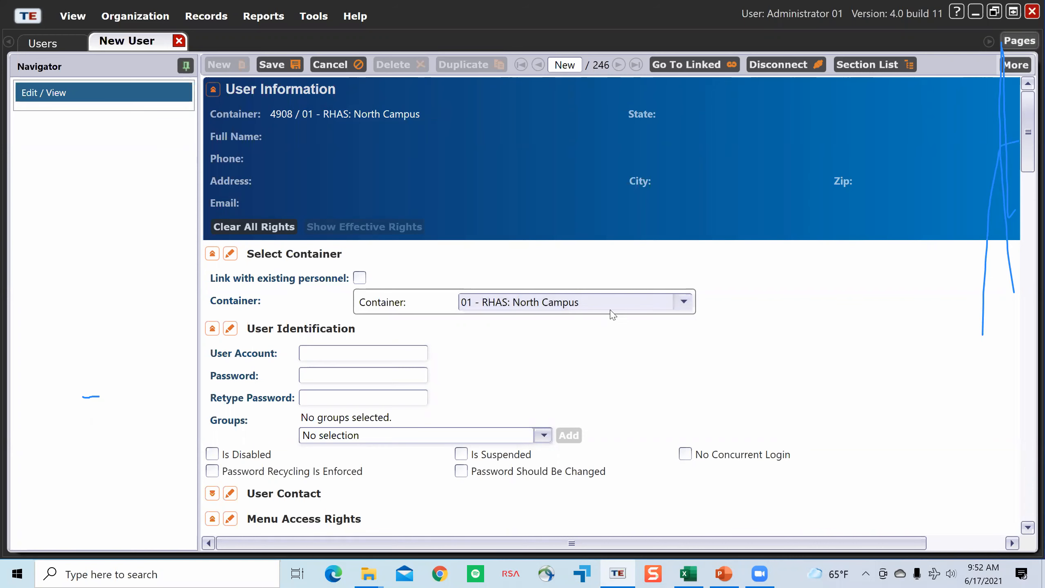
{"action": "left_click", "coordinate": [651, 303]}
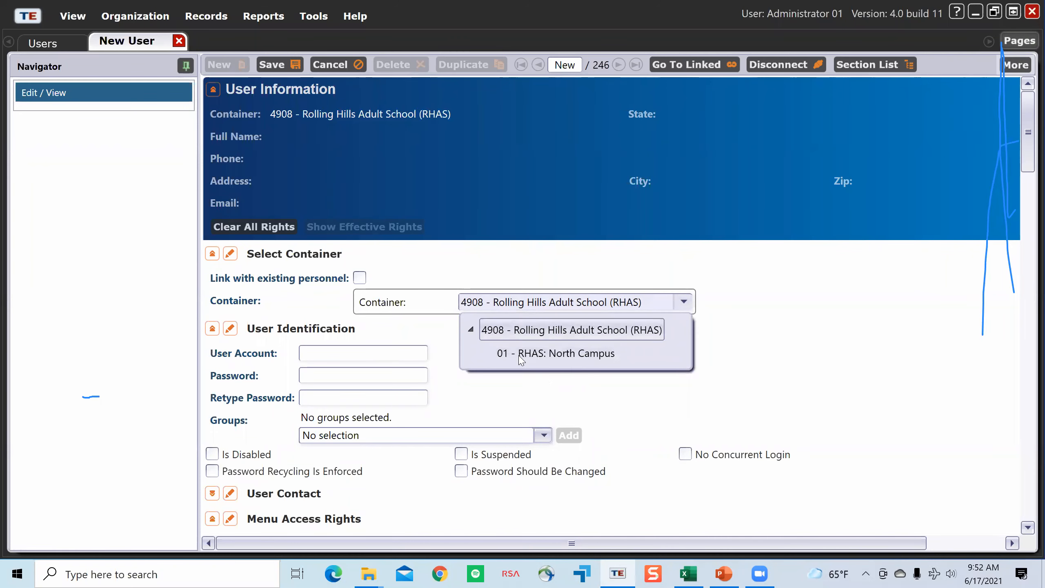
{"action": "left_click", "coordinate": [775, 366]}
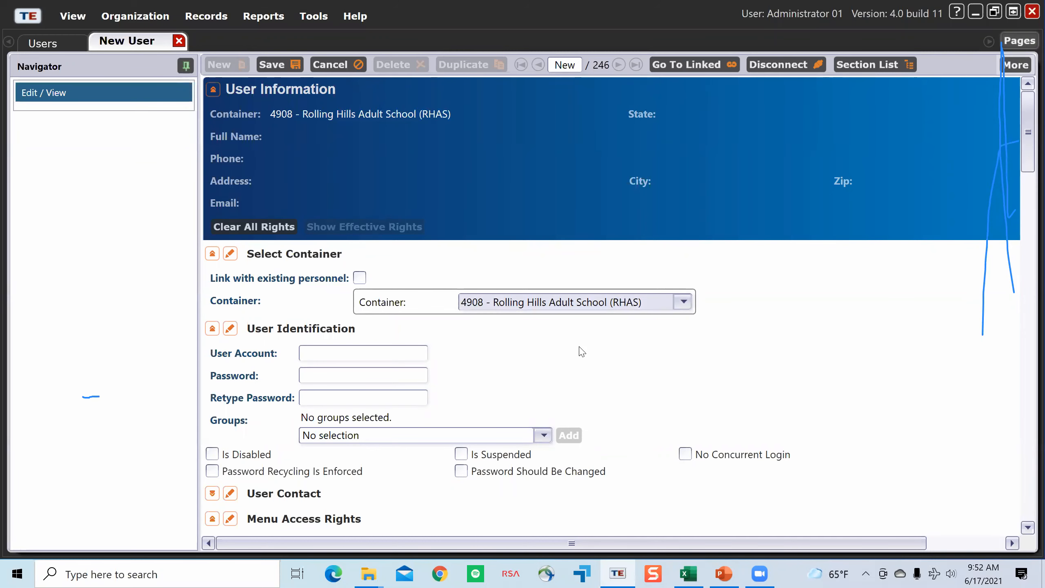
Step: Enter test as the user account, fill in and retype the account password, and require that the password be changed
{"action": "scroll", "coordinate": [579, 350], "scroll_direction": "down", "scroll_amount": 3}
{"action": "left_click", "coordinate": [386, 231]}
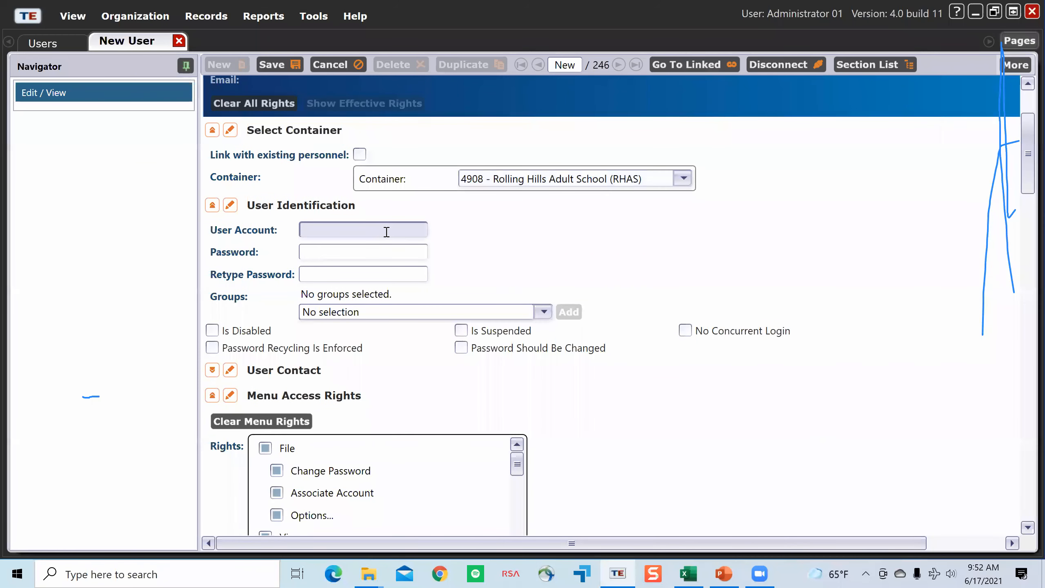
{"action": "type", "text": "test"}
{"action": "left_click", "coordinate": [381, 254]}
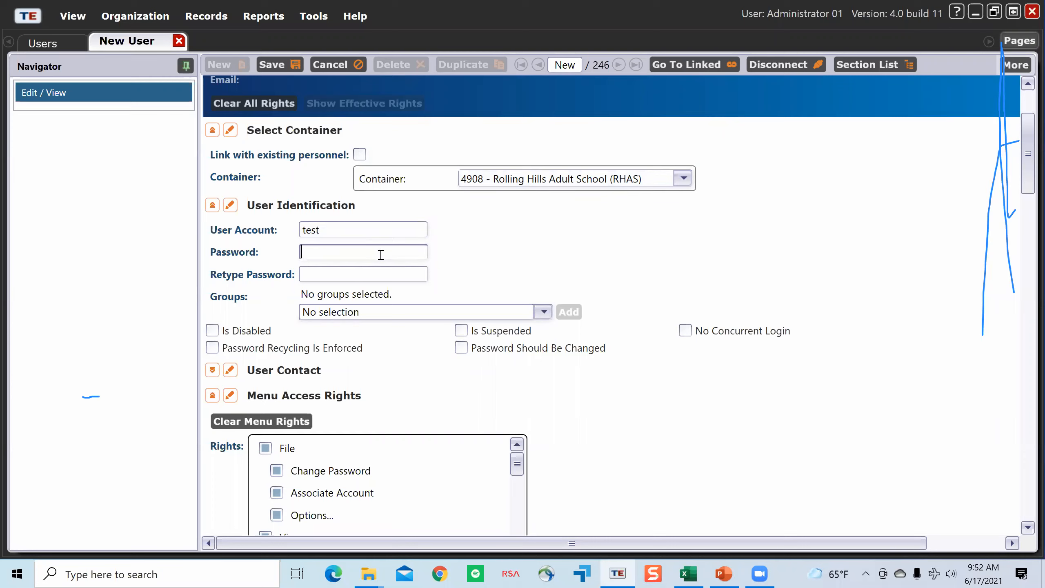
{"action": "type", "text": "***"}
{"action": "left_click", "coordinate": [377, 281]}
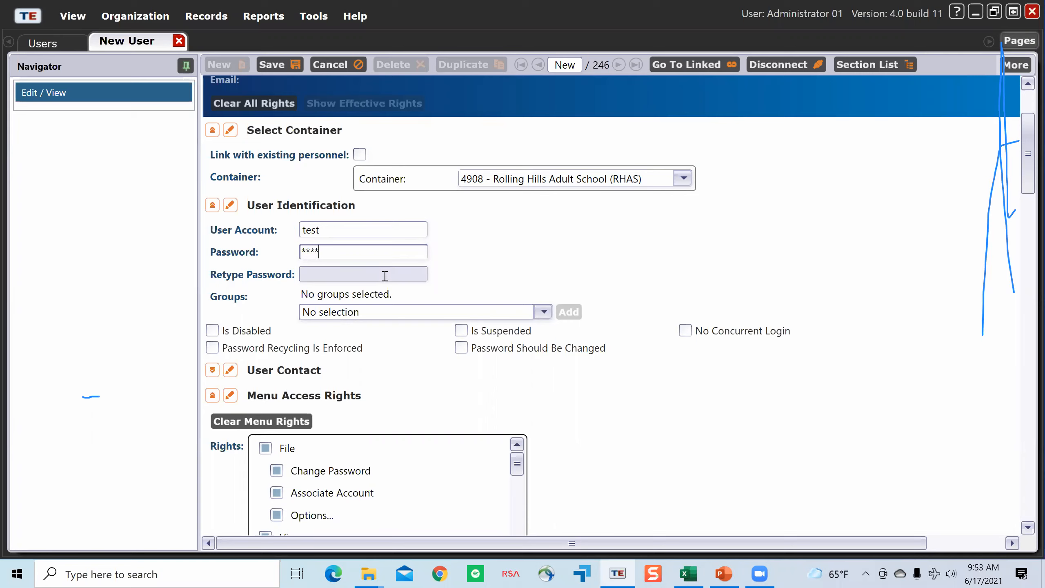
{"action": "type", "text": "****"}
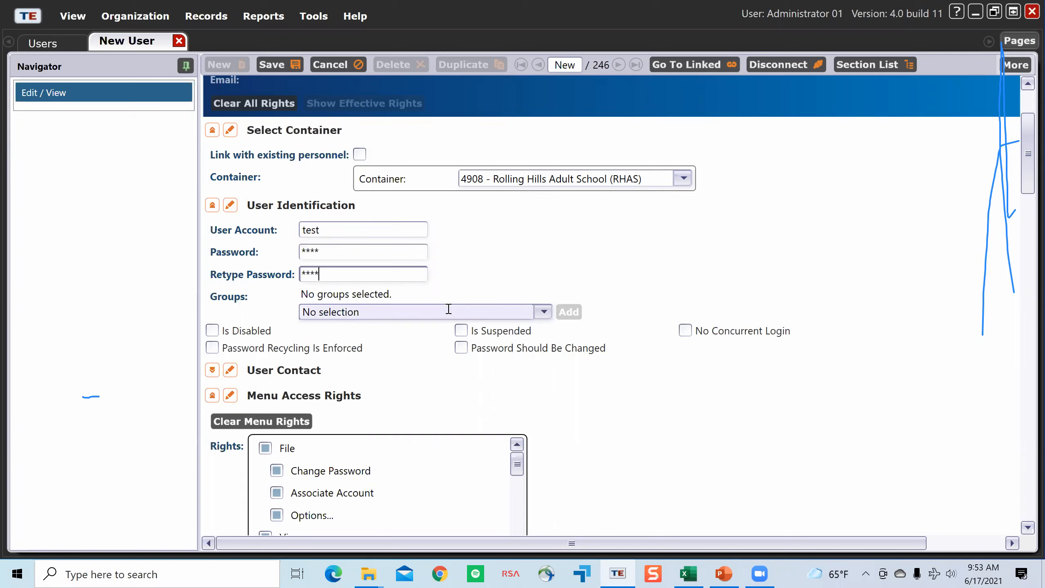
{"action": "left_click", "coordinate": [461, 349]}
Step: Assign the ET Coordinator access group to the new user and confirm the Coordinator certification training
{"action": "scroll", "coordinate": [449, 316], "scroll_direction": "down", "scroll_amount": 1}
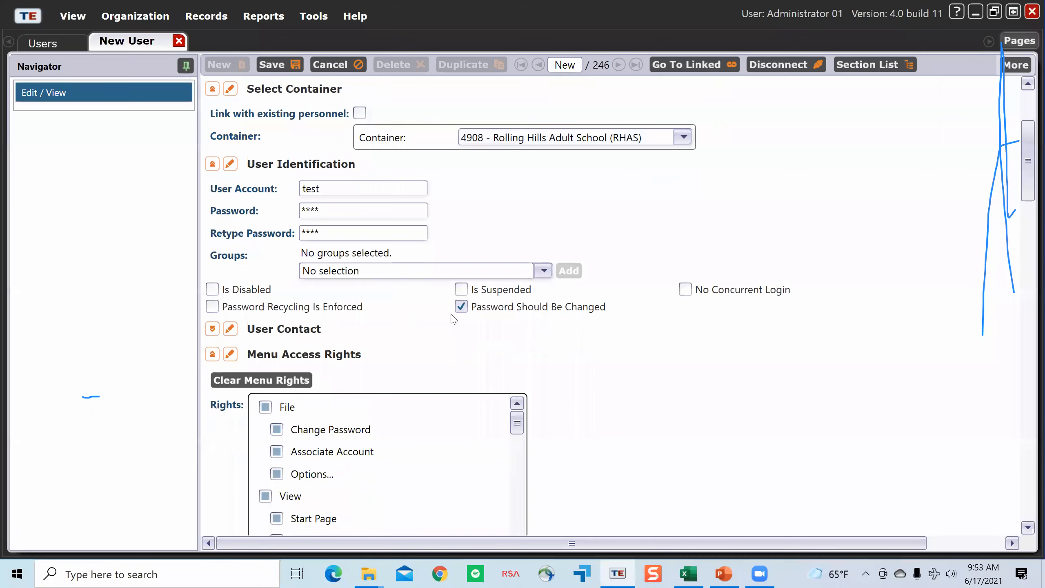
{"action": "left_click", "coordinate": [542, 271]}
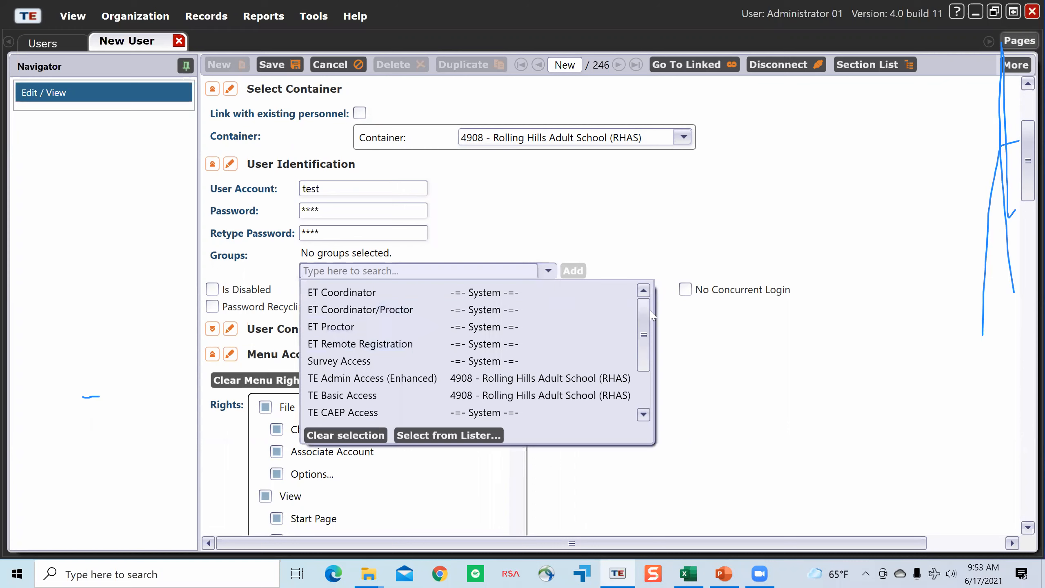
{"action": "scroll", "coordinate": [650, 316], "scroll_direction": "down", "scroll_amount": 3}
{"action": "scroll", "coordinate": [652, 306], "scroll_direction": "up", "scroll_amount": 3}
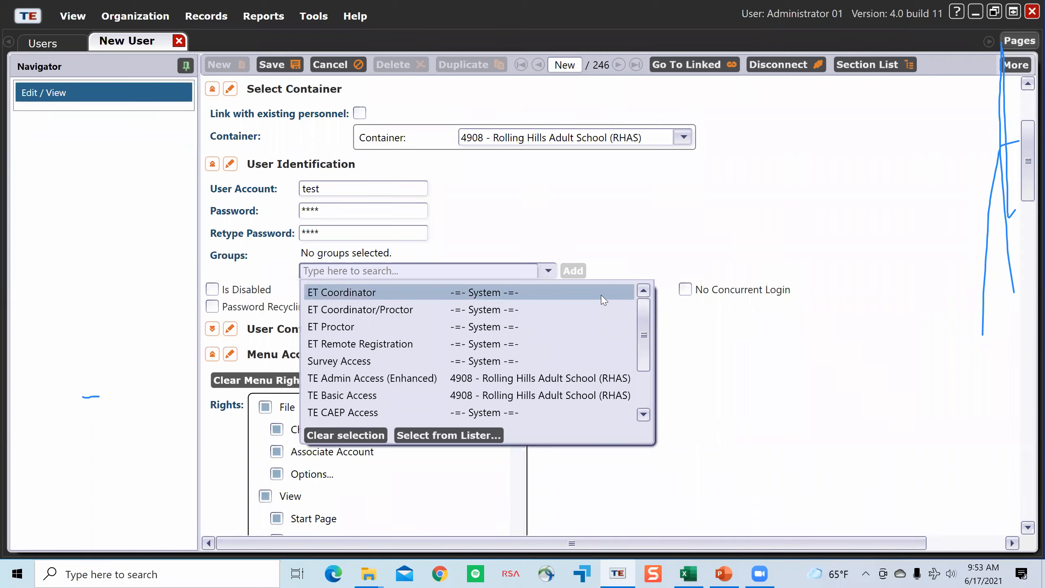
{"action": "left_click", "coordinate": [463, 292]}
{"action": "left_click", "coordinate": [574, 271]}
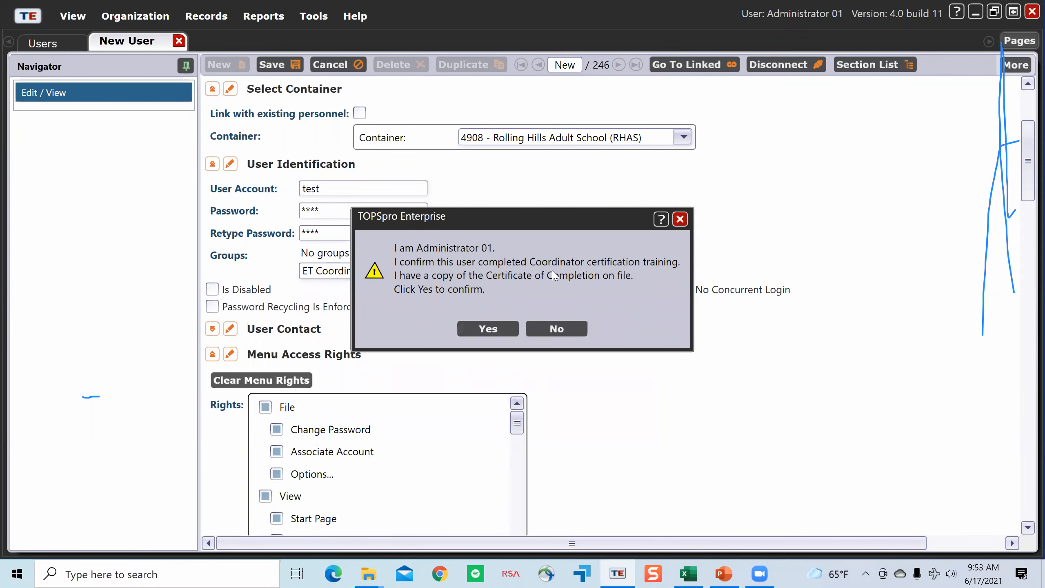
{"action": "left_click", "coordinate": [490, 328]}
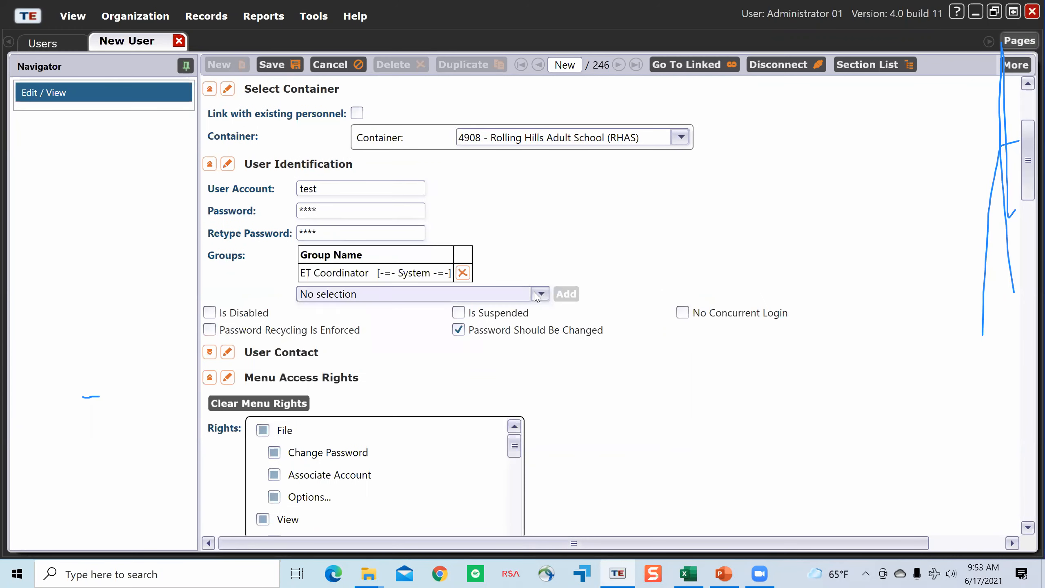
Step: Add the TE Admin Access (Enhanced) group of 4908 - Rolling Hills Adult School (RHAS) to the user's groups
{"action": "left_click", "coordinate": [544, 294]}
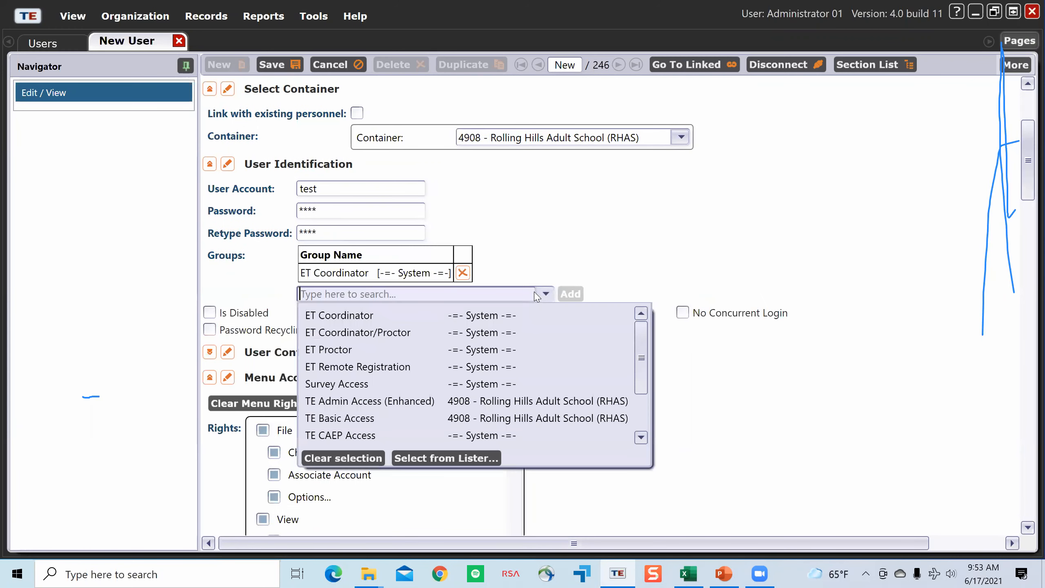
{"action": "left_click", "coordinate": [438, 402]}
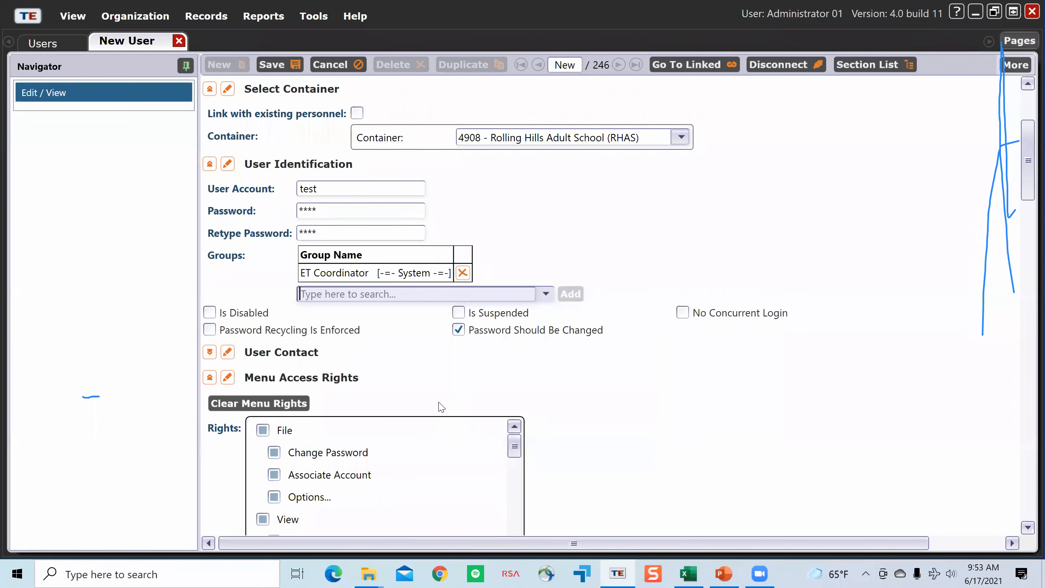
{"action": "left_click", "coordinate": [671, 294]}
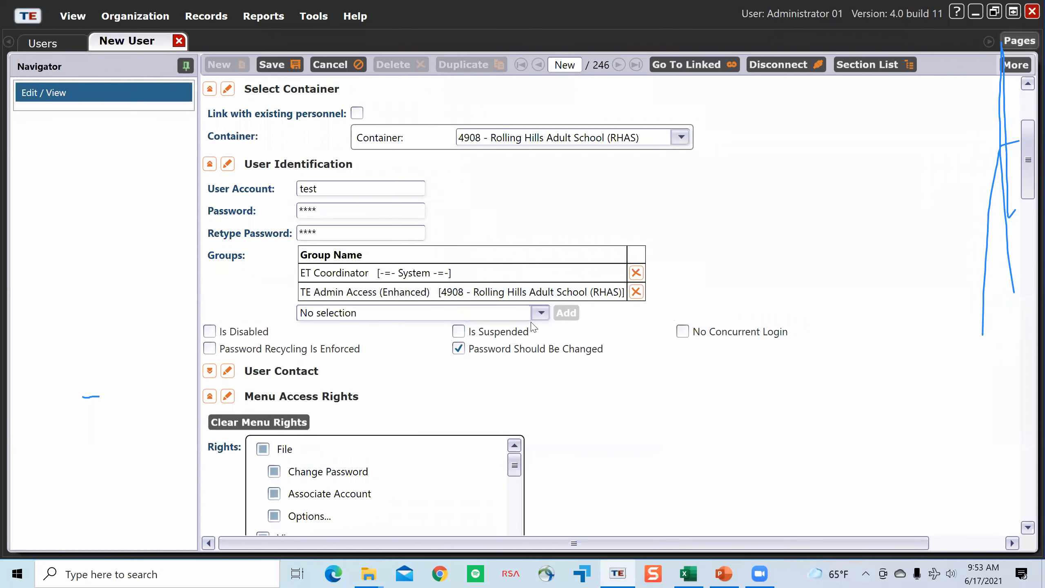
Step: Try to add the TE Basic Access group of 4908 - Rolling Hills Adult School (RHAS) alongside TE Admin Access (Enhanced)
{"action": "left_click", "coordinate": [542, 313]}
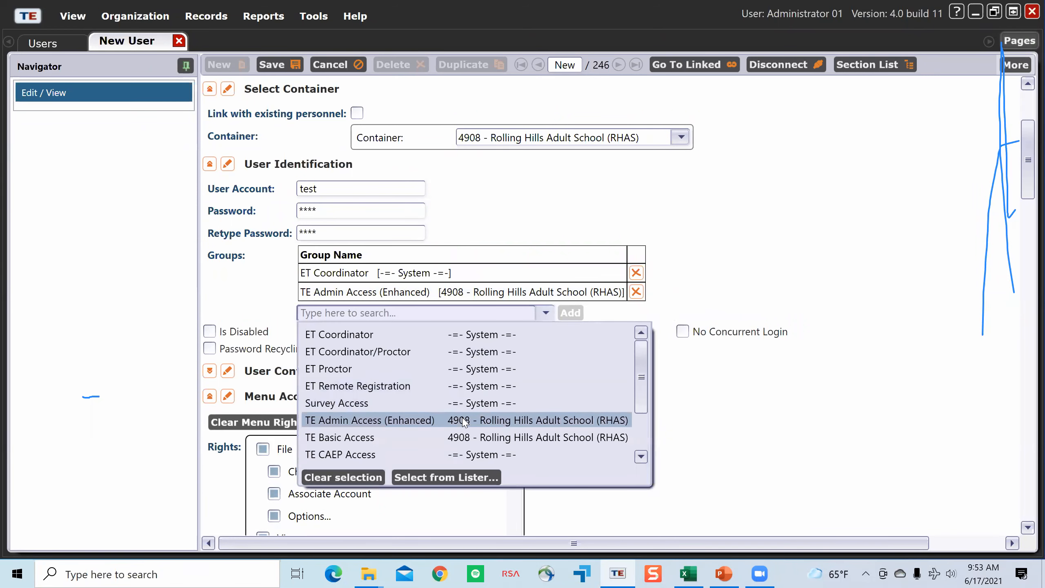
{"action": "left_click", "coordinate": [438, 435]}
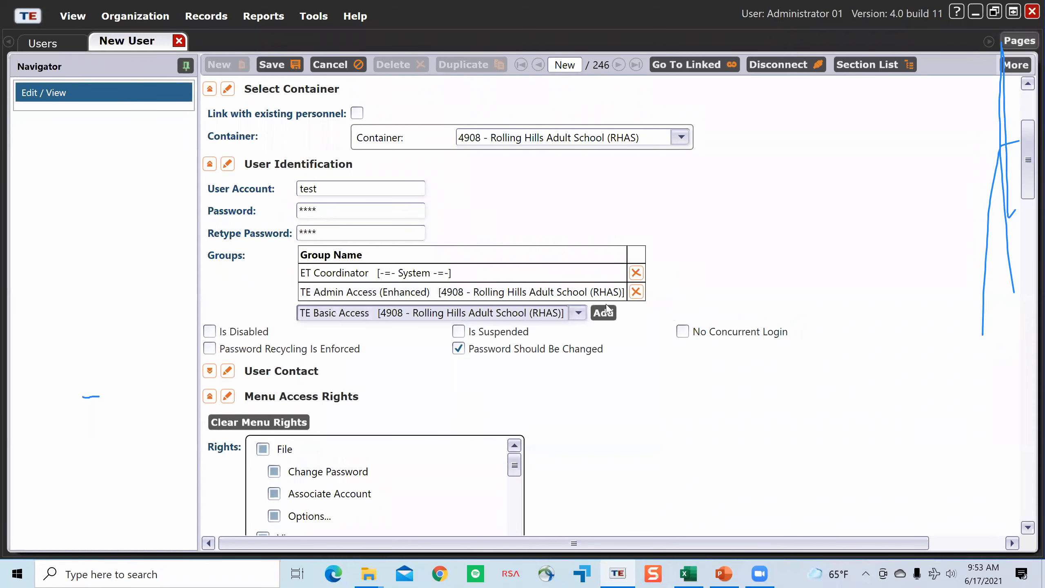
{"action": "left_click", "coordinate": [604, 313]}
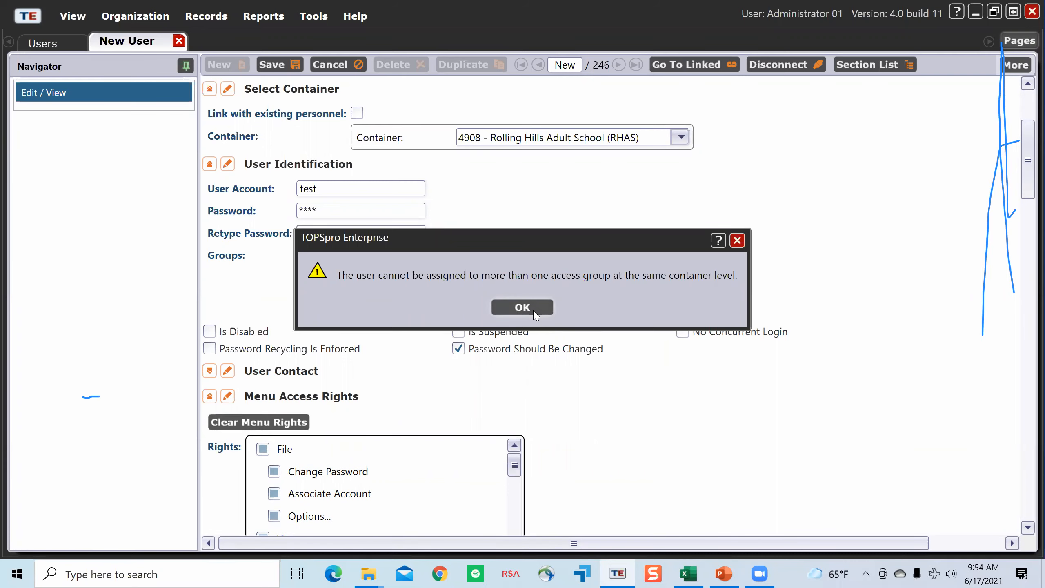
{"action": "left_click", "coordinate": [523, 307]}
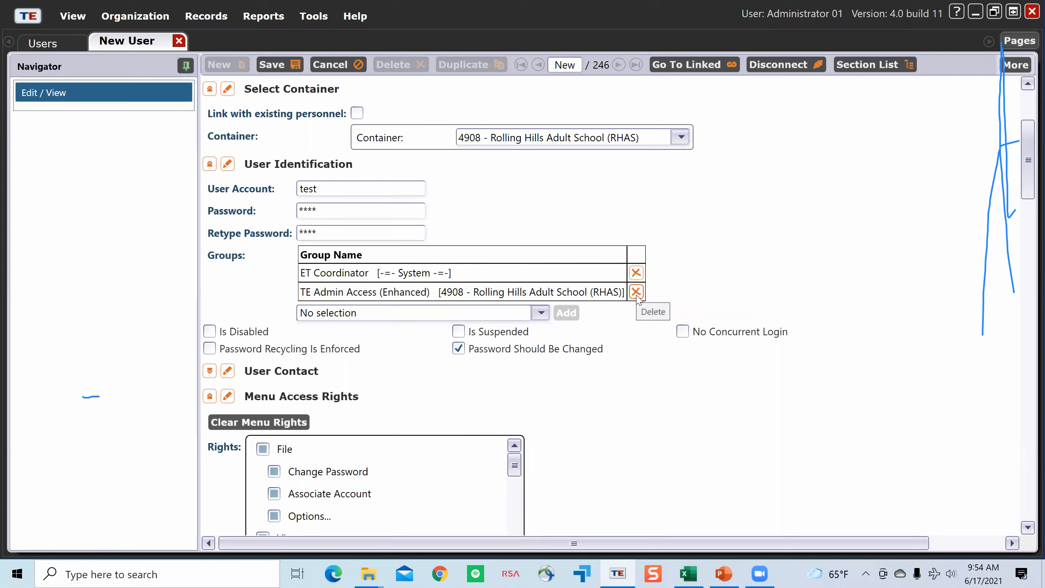
Step: Remove the TE Admin Access (Enhanced) group from the new user and assign it again
{"action": "left_click", "coordinate": [636, 291]}
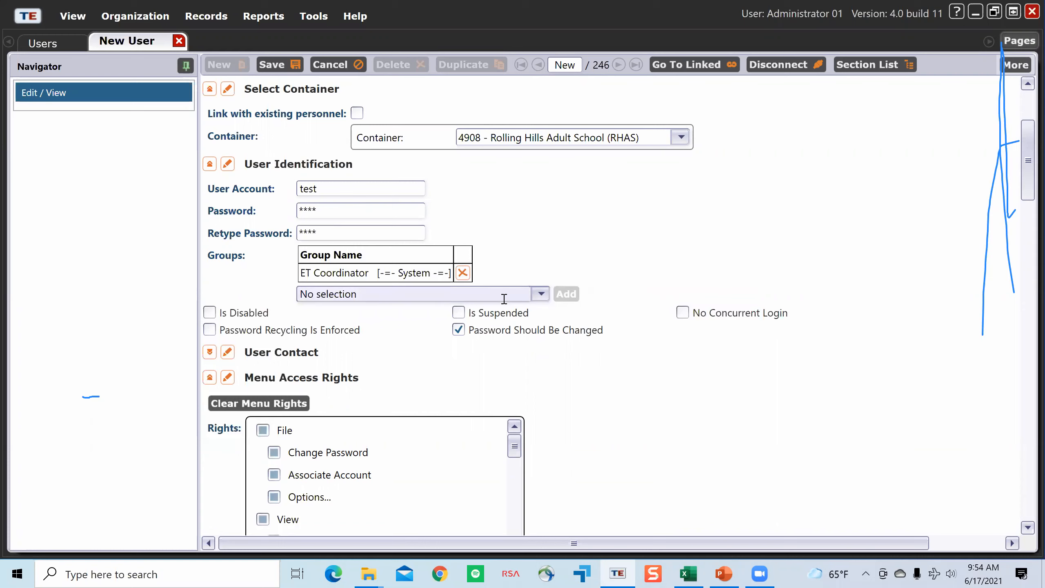
{"action": "left_click", "coordinate": [534, 296]}
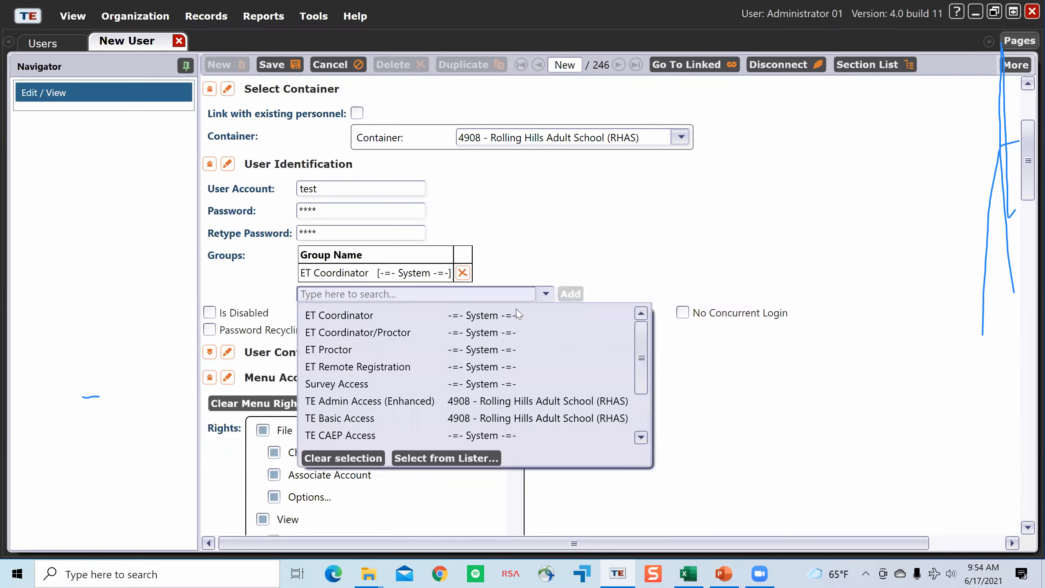
{"action": "left_click", "coordinate": [469, 400]}
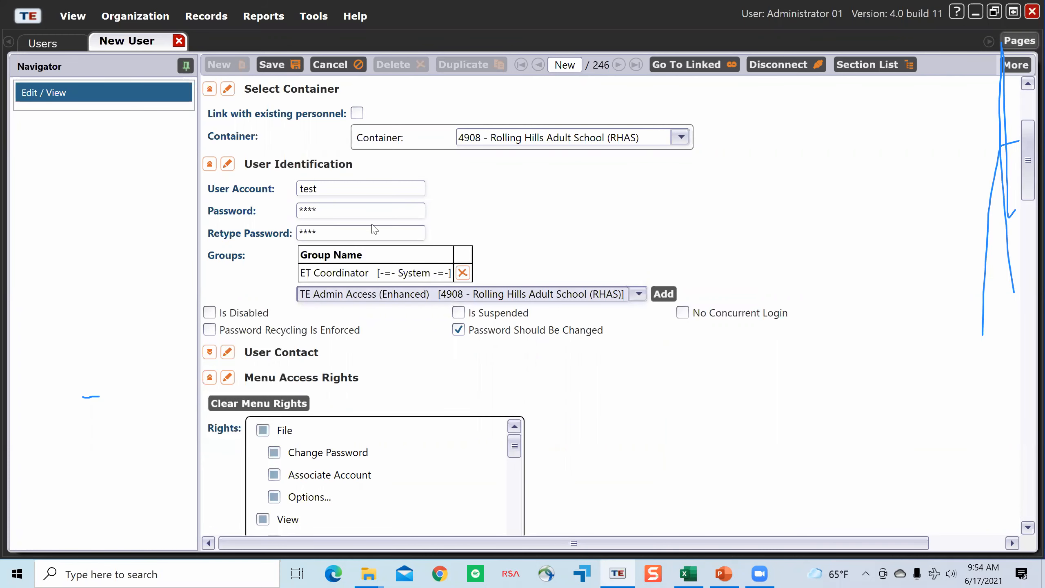
{"action": "left_click", "coordinate": [665, 297]}
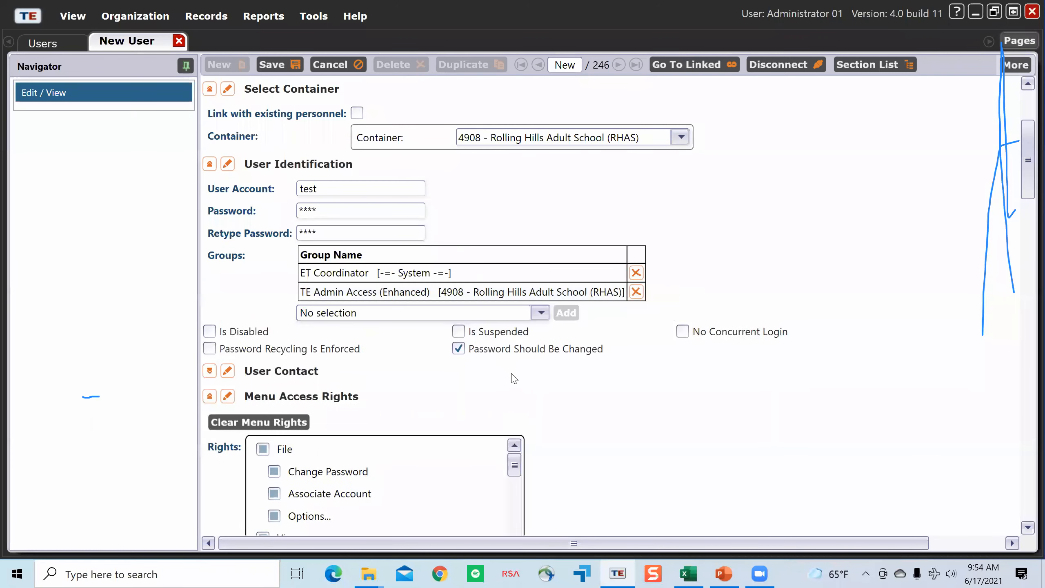
Step: Examine the new user's menu access rights, container access rights and the list, view, create, update and delete rights per record type
{"action": "scroll", "coordinate": [514, 378], "scroll_direction": "down", "scroll_amount": 3}
{"action": "scroll", "coordinate": [368, 371], "scroll_direction": "down", "scroll_amount": 5}
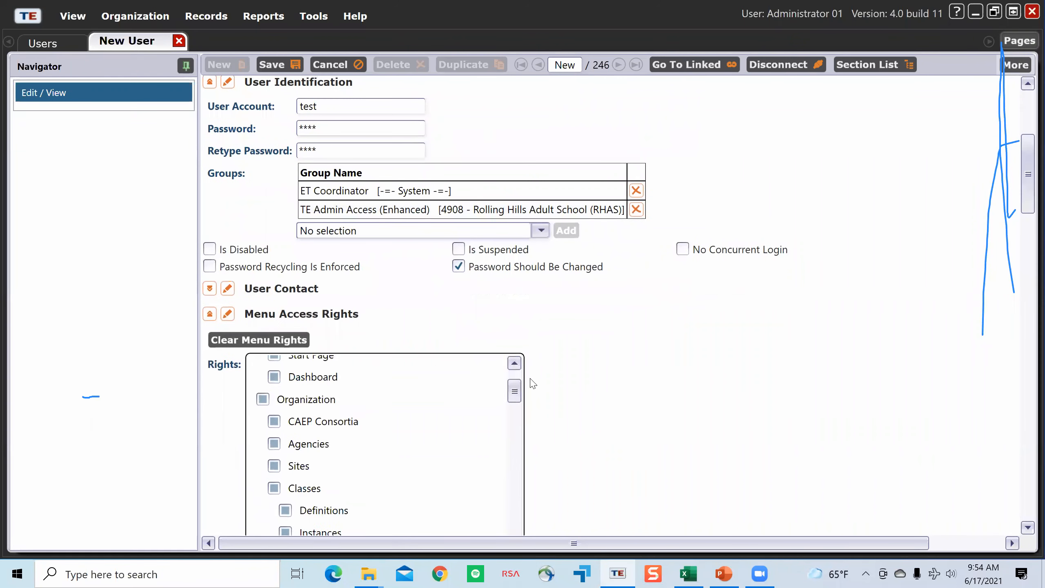
{"action": "scroll", "coordinate": [294, 362], "scroll_direction": "down", "scroll_amount": 3}
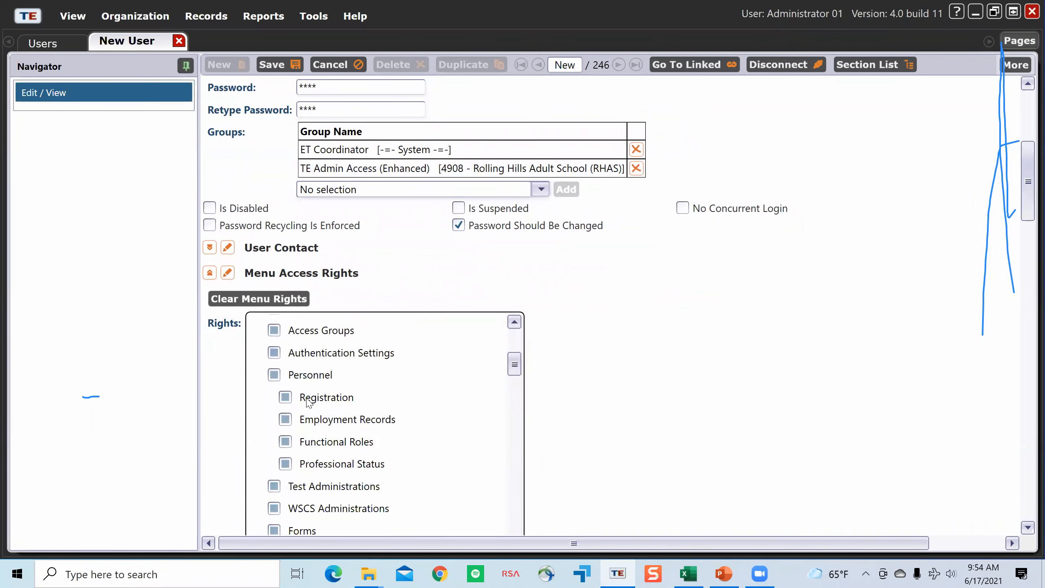
{"action": "scroll", "coordinate": [294, 362], "scroll_direction": "down", "scroll_amount": 3}
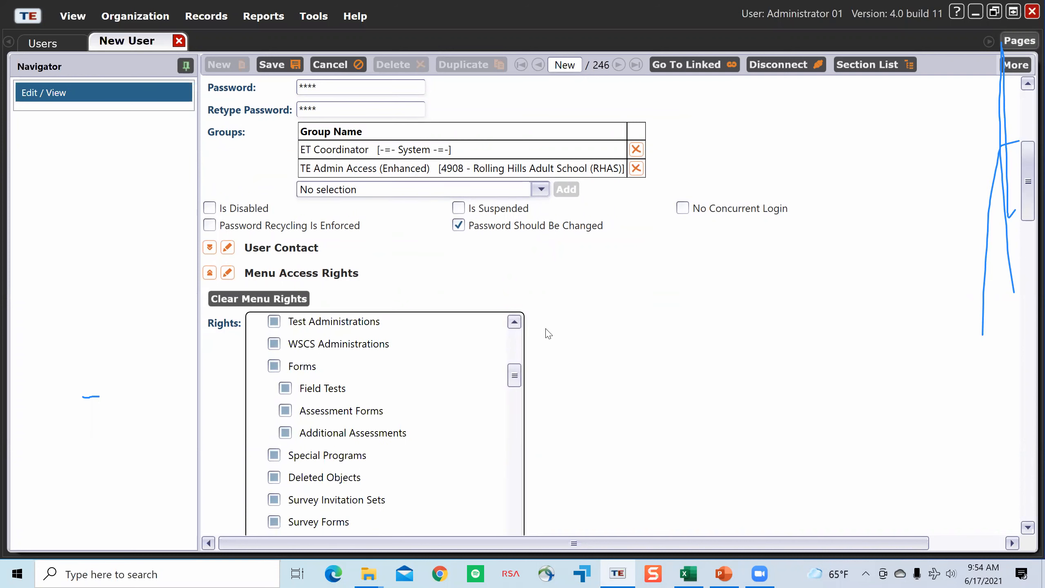
{"action": "scroll", "coordinate": [688, 415], "scroll_direction": "down", "scroll_amount": 1}
{"action": "scroll", "coordinate": [718, 423], "scroll_direction": "up", "scroll_amount": 5}
{"action": "scroll", "coordinate": [718, 423], "scroll_direction": "down", "scroll_amount": 15}
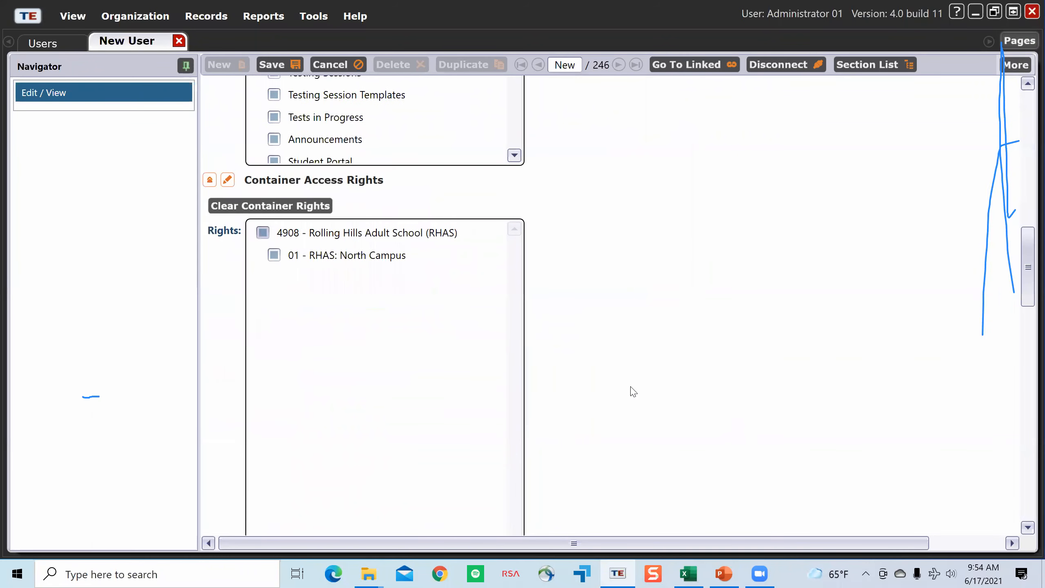
{"action": "scroll", "coordinate": [630, 390], "scroll_direction": "down", "scroll_amount": 1}
{"action": "scroll", "coordinate": [630, 390], "scroll_direction": "up", "scroll_amount": 2}
{"action": "scroll", "coordinate": [630, 390], "scroll_direction": "down", "scroll_amount": 10}
{"action": "scroll", "coordinate": [648, 387], "scroll_direction": "down", "scroll_amount": 6}
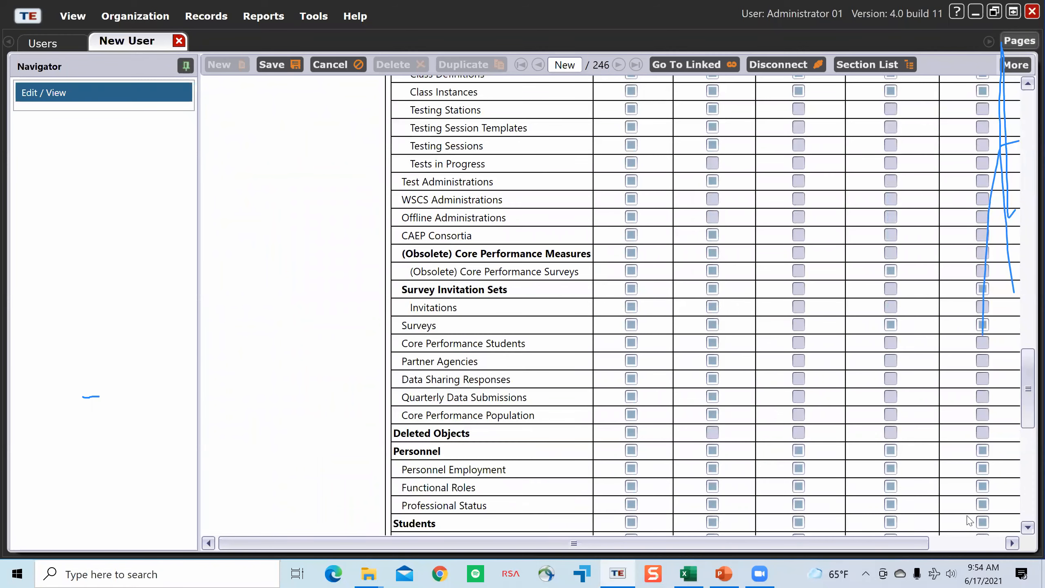
{"action": "scroll", "coordinate": [683, 385], "scroll_direction": "right", "scroll_amount": 2}
{"action": "scroll", "coordinate": [683, 385], "scroll_direction": "down", "scroll_amount": 5}
{"action": "scroll", "coordinate": [683, 385], "scroll_direction": "up", "scroll_amount": 12}
{"action": "scroll", "coordinate": [416, 315], "scroll_direction": "up", "scroll_amount": 5}
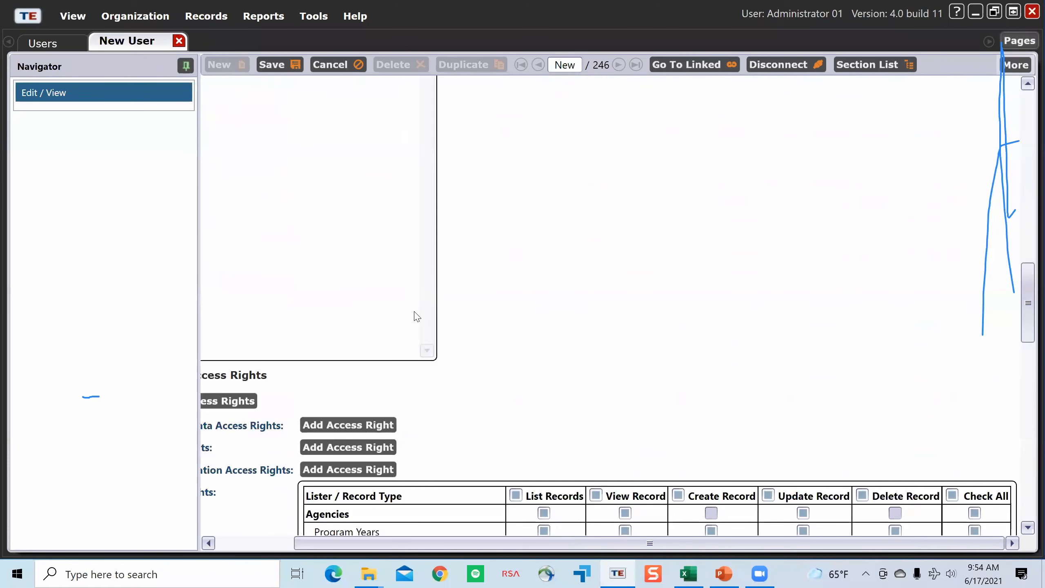
Step: Try to save the new user record
{"action": "scroll", "coordinate": [502, 252], "scroll_direction": "up", "scroll_amount": 6}
{"action": "scroll", "coordinate": [507, 254], "scroll_direction": "up", "scroll_amount": 4}
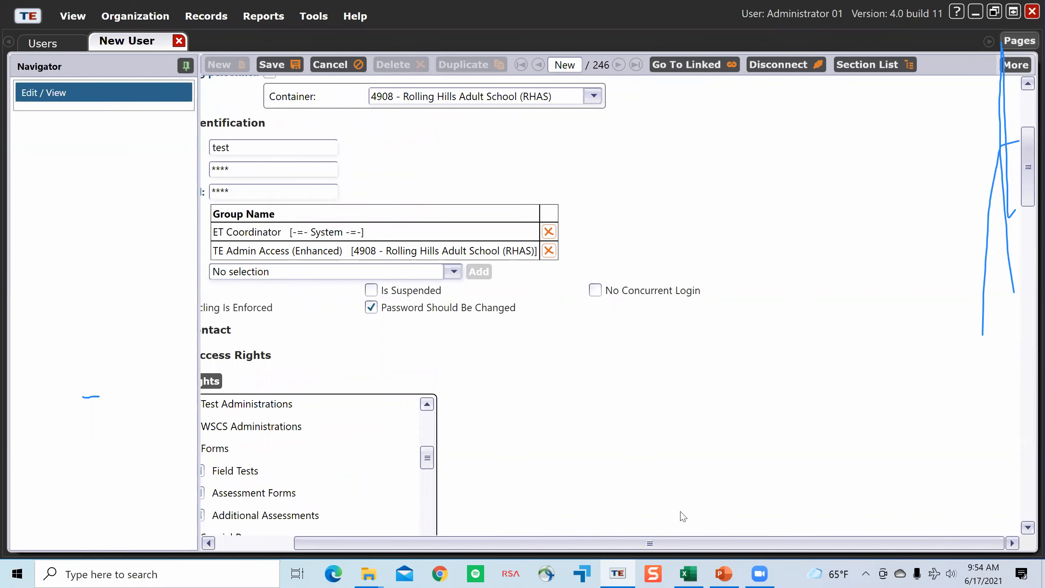
{"action": "scroll", "coordinate": [556, 541], "scroll_direction": "left", "scroll_amount": 3}
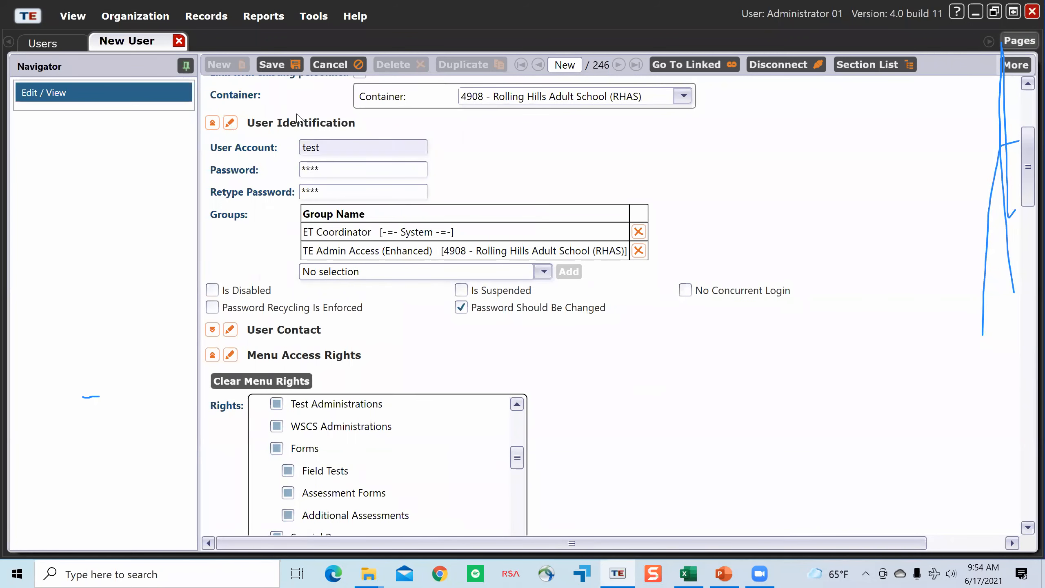
{"action": "left_click", "coordinate": [281, 67]}
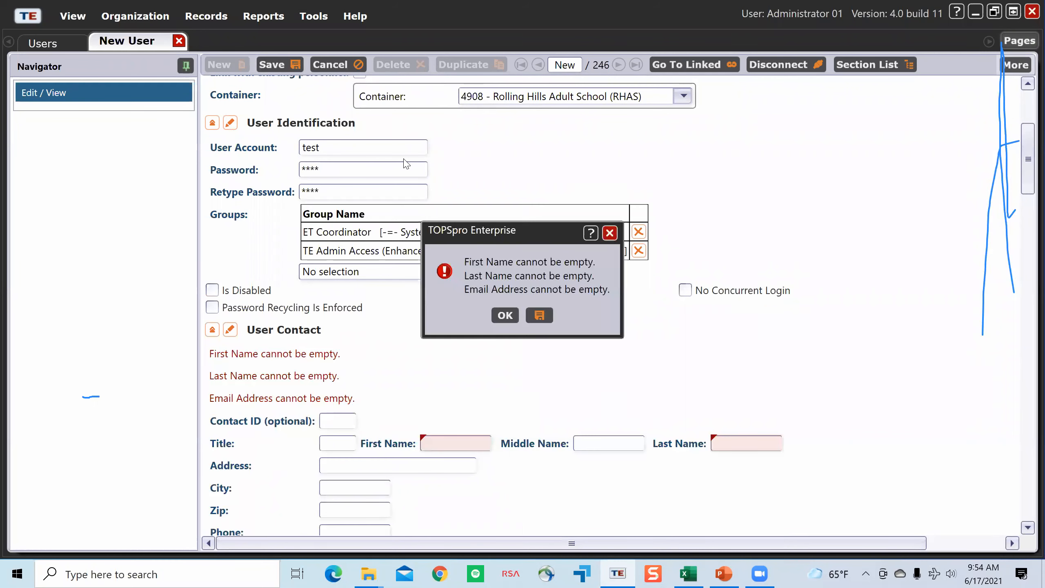
Step: Dismiss the validation message and fill in the new user's first name and last name under User Contact
{"action": "left_click", "coordinate": [517, 315]}
{"action": "scroll", "coordinate": [526, 319], "scroll_direction": "down", "scroll_amount": 3}
{"action": "left_click", "coordinate": [472, 320]}
{"action": "type", "text": "Test"}
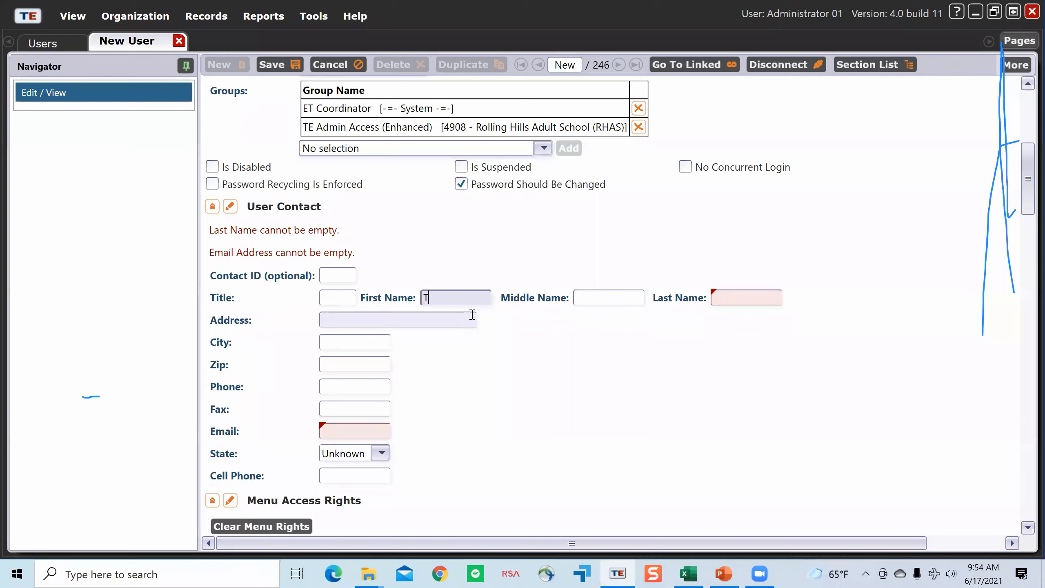
{"action": "key", "text": "Tab"}
{"action": "key", "text": "Tab"}
{"action": "type", "text": "Test"}
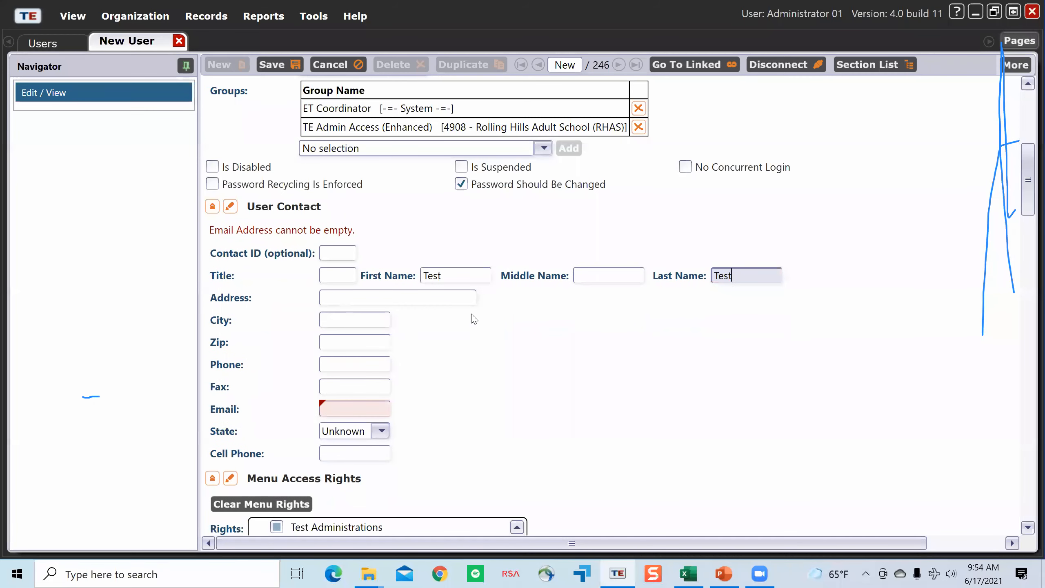
Step: Fill in the new user's email address and save the user record
{"action": "left_click", "coordinate": [323, 409]}
{"action": "type", "text": "test"}
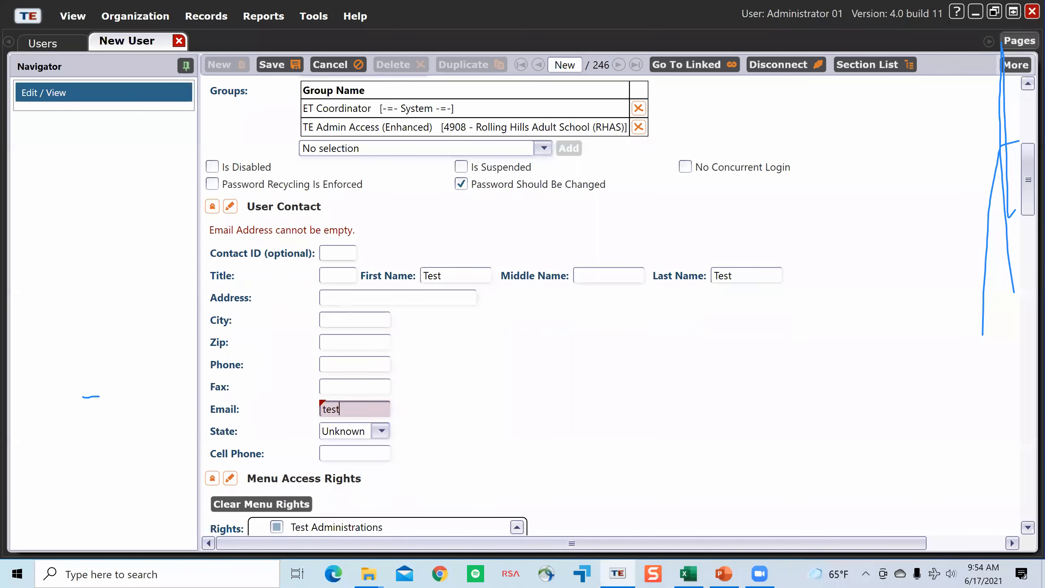
{"action": "type", "text": "@test.com"}
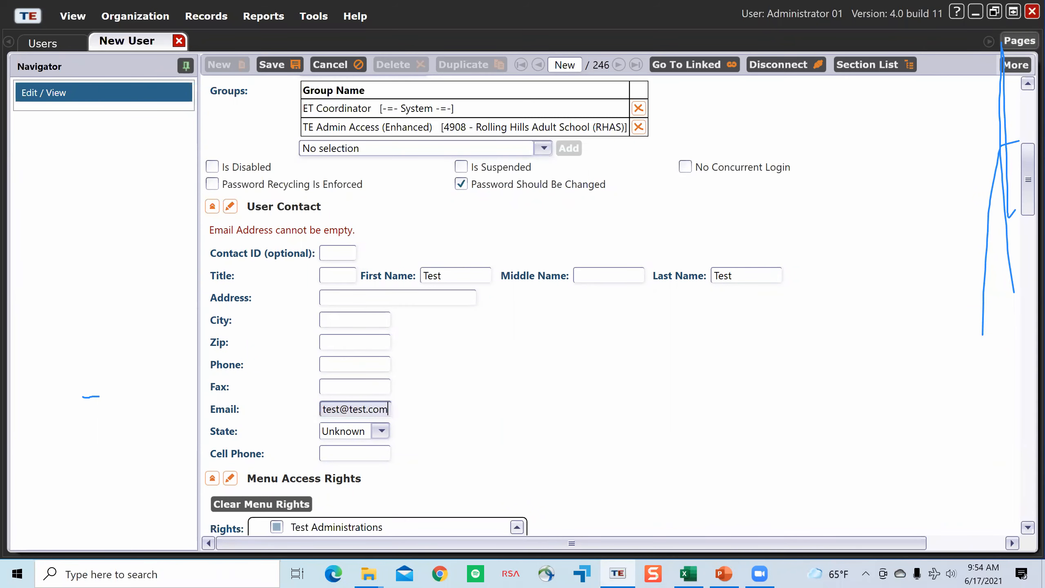
{"action": "left_click", "coordinate": [275, 65]}
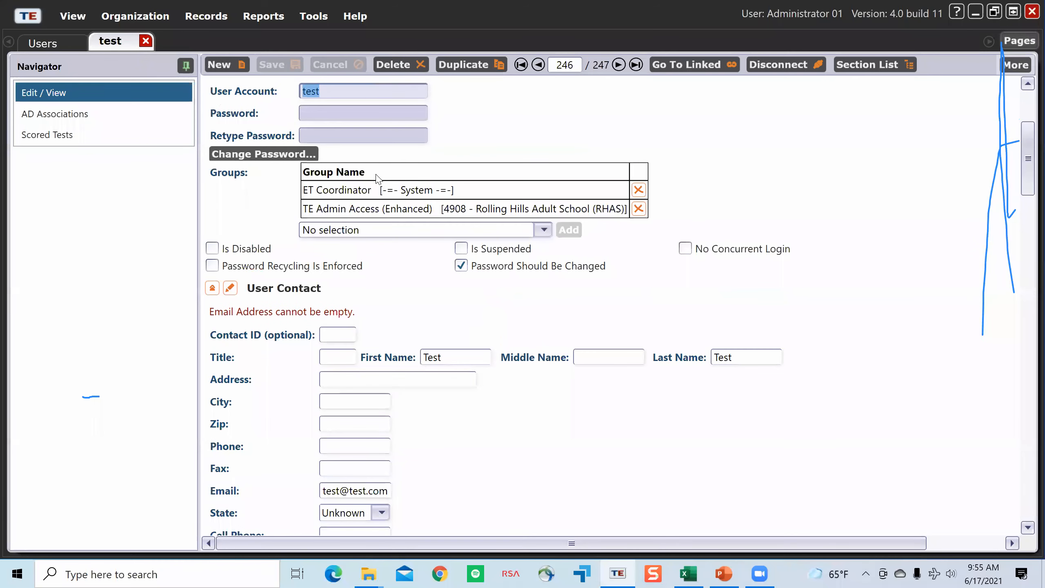
Step: Find the new test account in the Users list and open its record
{"action": "left_click", "coordinate": [58, 49]}
{"action": "scroll", "coordinate": [586, 453], "scroll_direction": "down", "scroll_amount": 20}
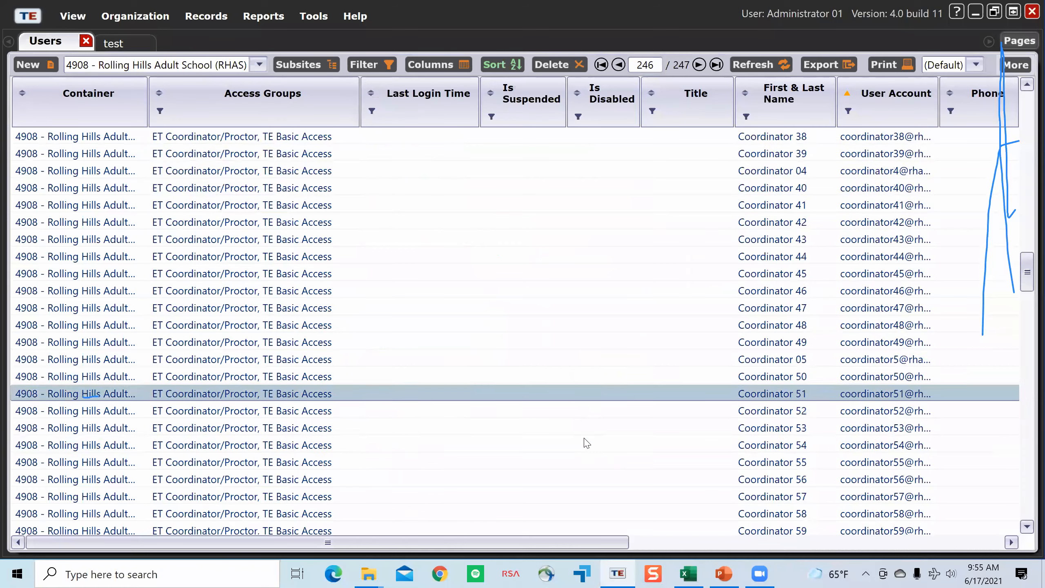
{"action": "scroll", "coordinate": [586, 443], "scroll_direction": "down", "scroll_amount": 20}
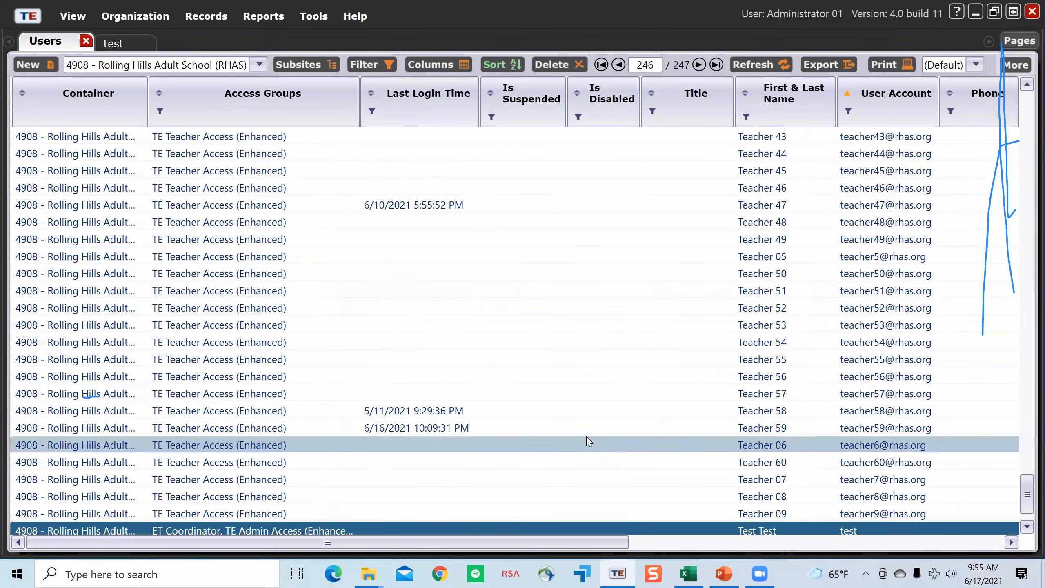
{"action": "scroll", "coordinate": [589, 441], "scroll_direction": "down", "scroll_amount": 1}
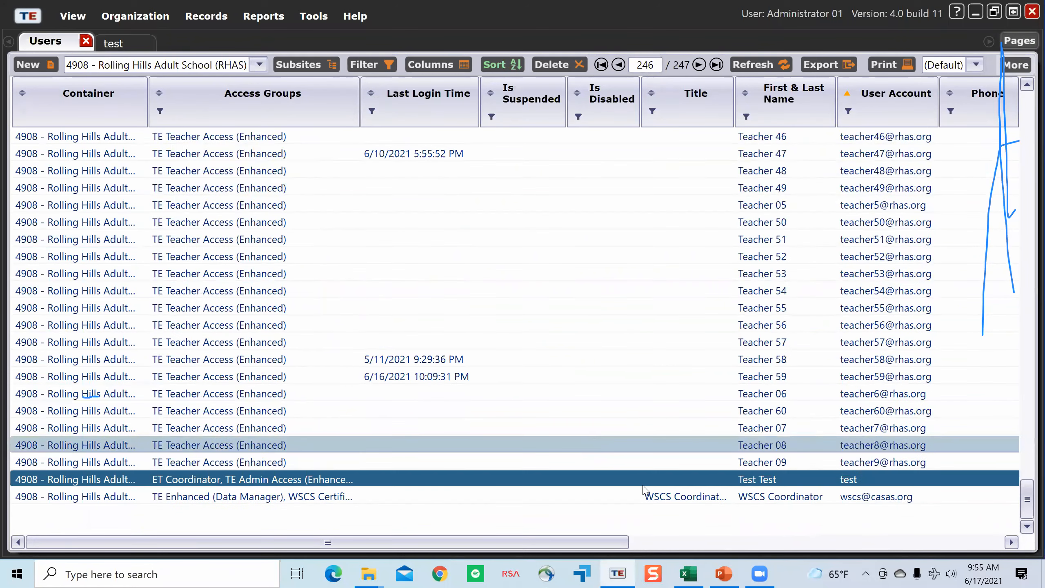
{"action": "double_click", "coordinate": [728, 481]}
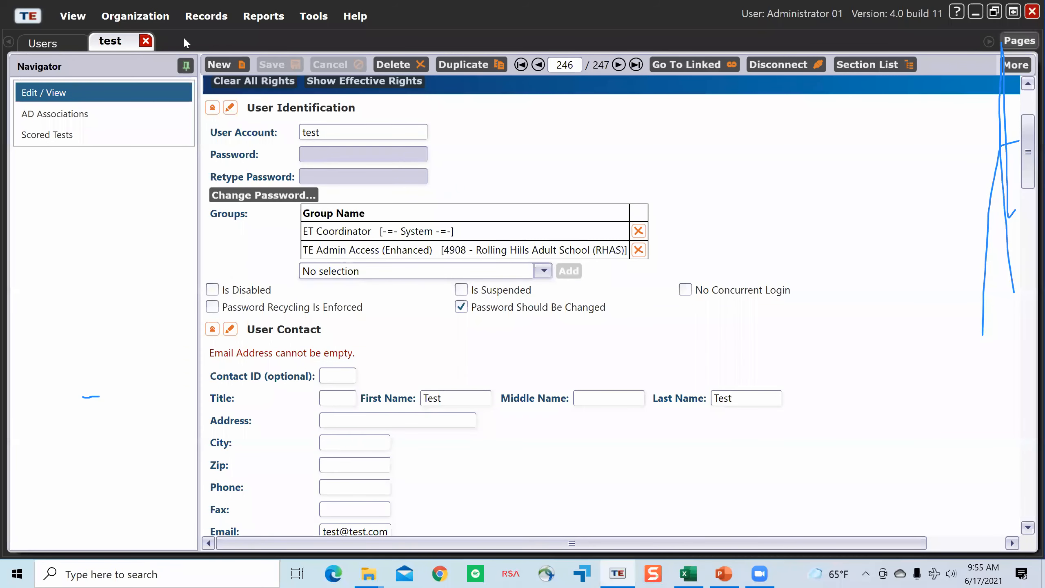
Step: Close the test user record and the Users list, and open the organization's Sites list
{"action": "left_click", "coordinate": [145, 40]}
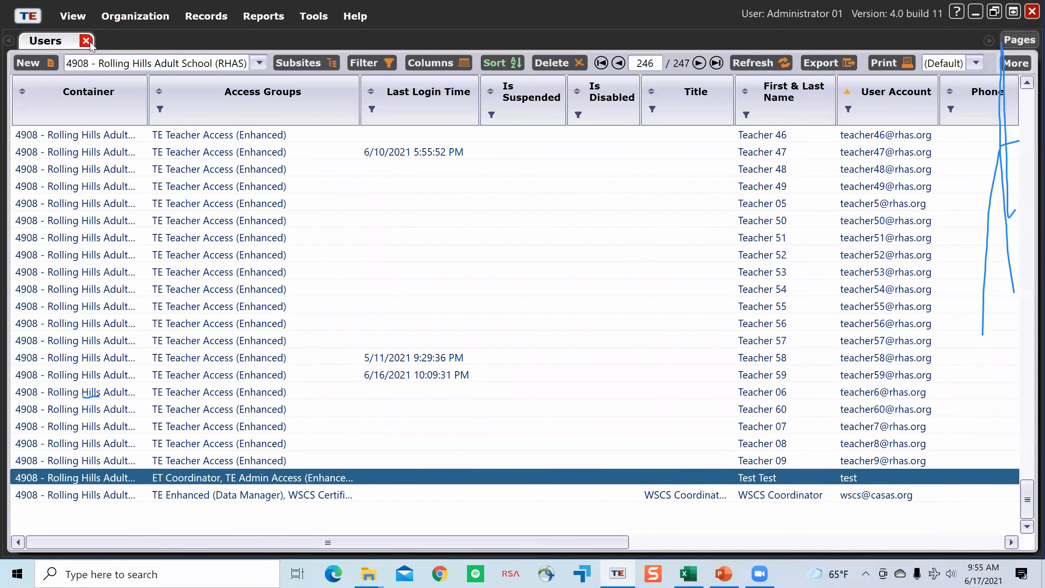
{"action": "left_click", "coordinate": [87, 41]}
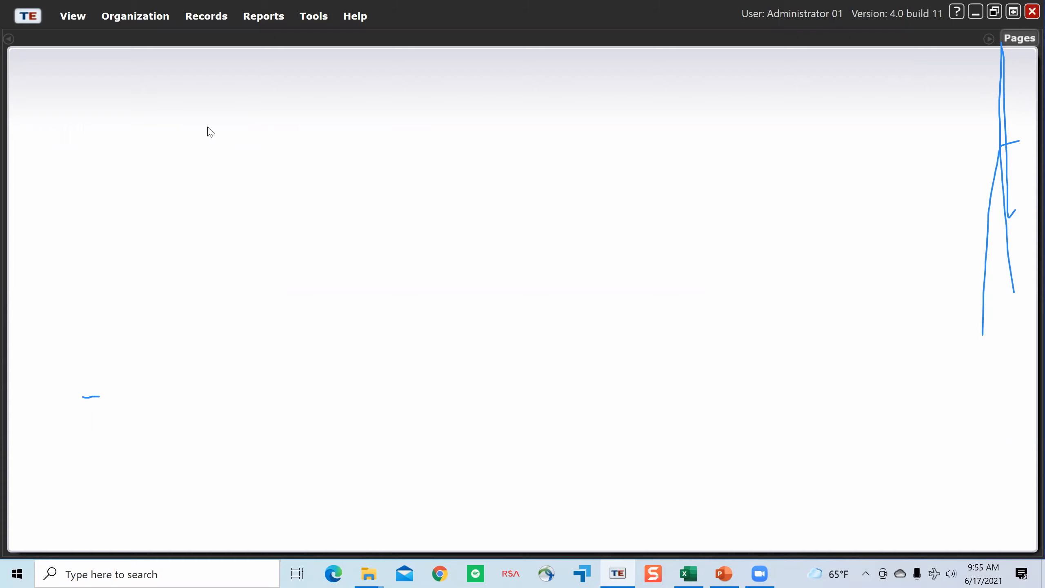
{"action": "left_click", "coordinate": [108, 21]}
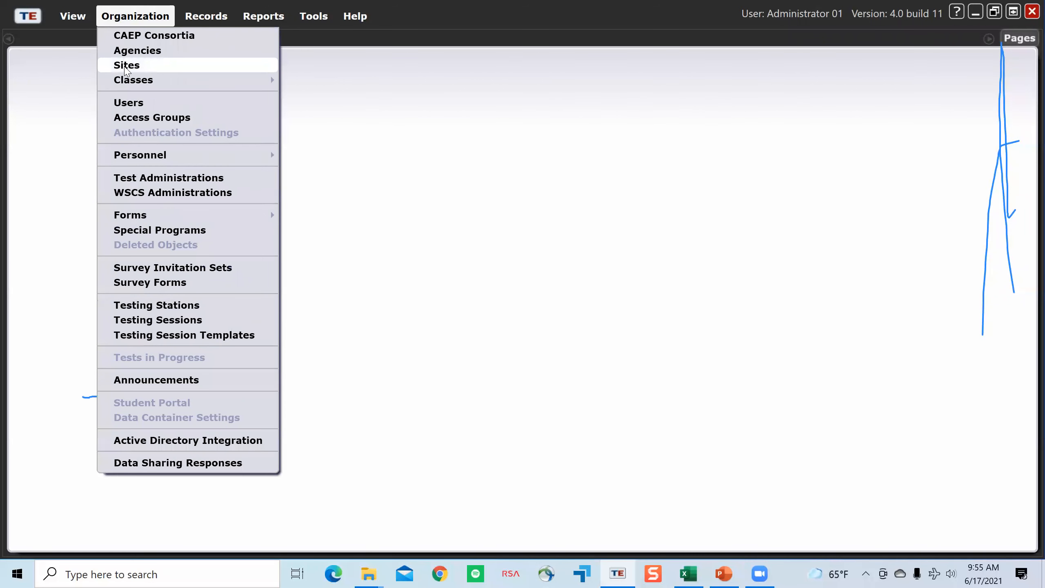
{"action": "left_click", "coordinate": [125, 65]}
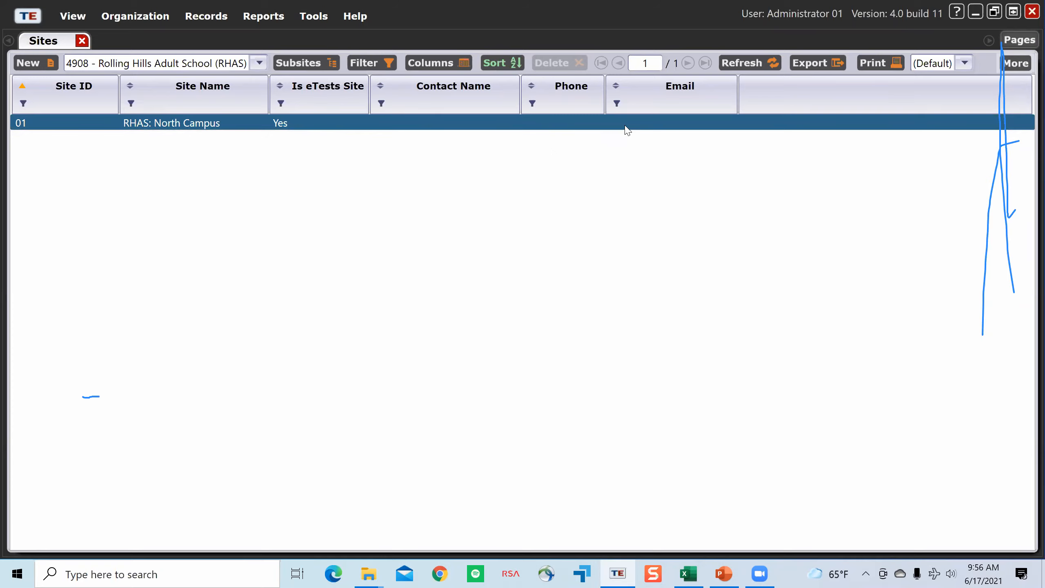
Step: Show the Address and City columns in the Sites list
{"action": "right_click", "coordinate": [686, 107]}
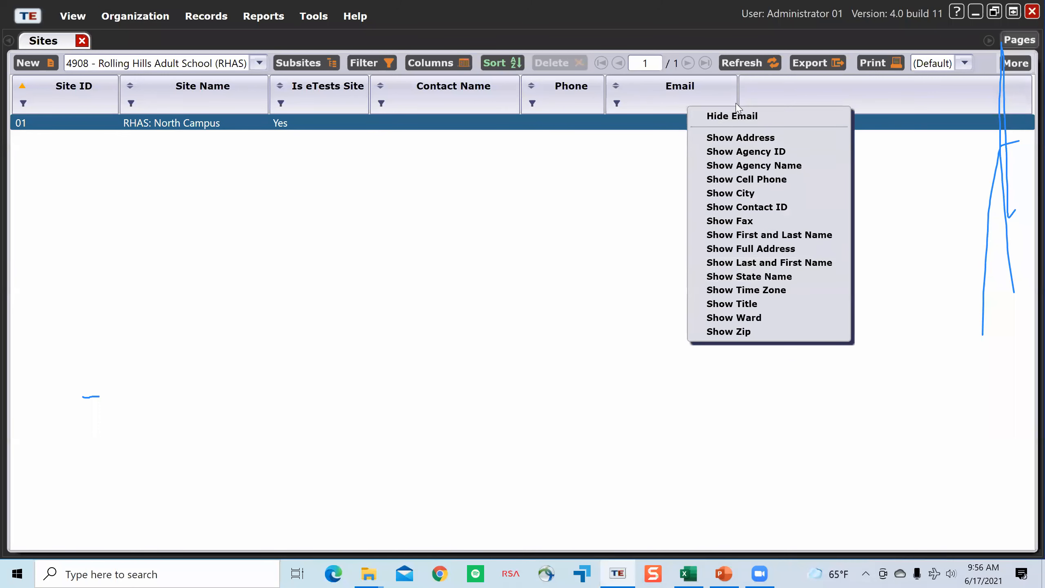
{"action": "left_click", "coordinate": [797, 144]}
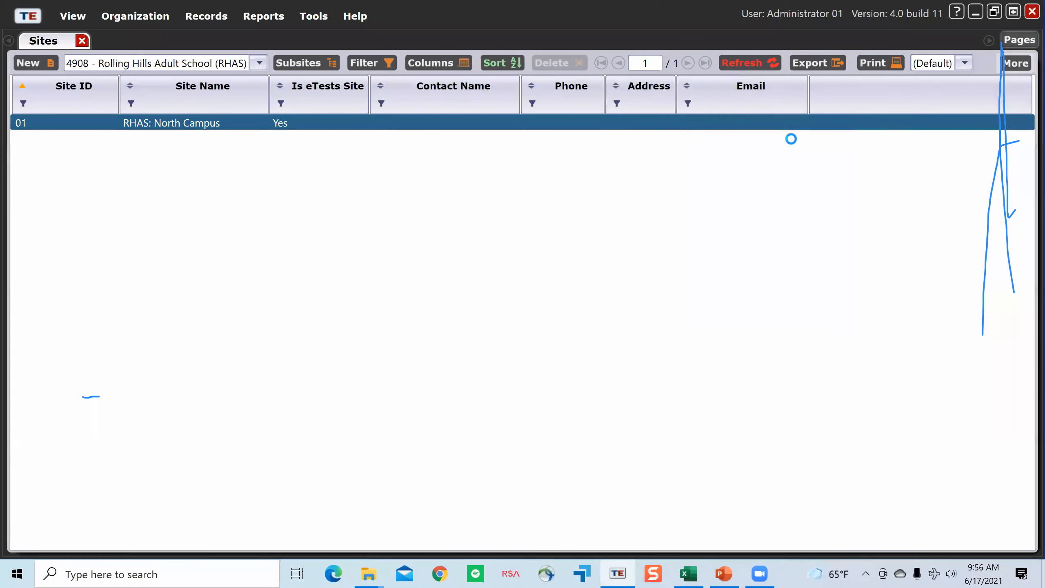
{"action": "right_click", "coordinate": [419, 104]}
{"action": "left_click", "coordinate": [490, 181]}
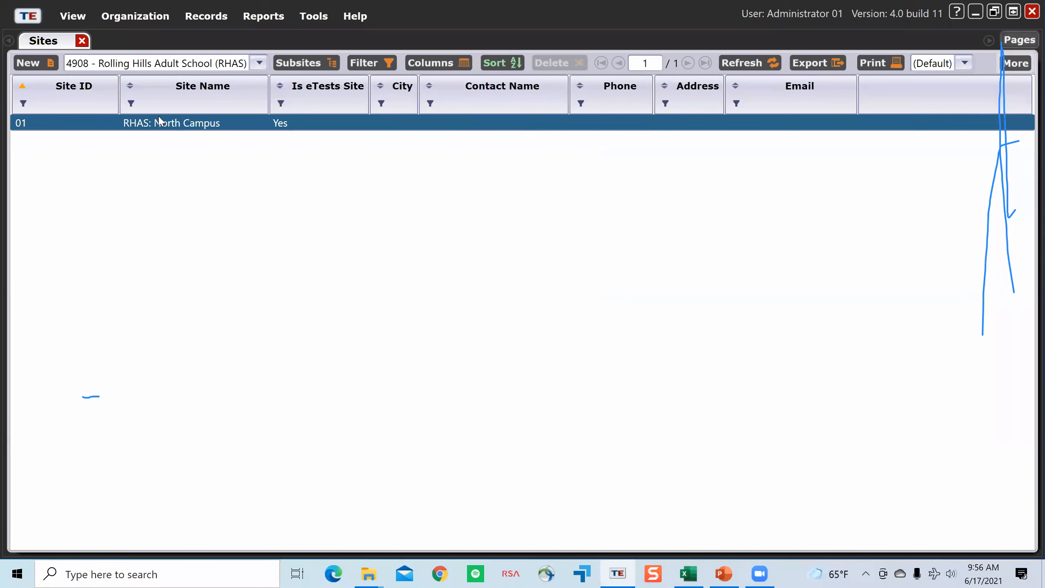
Step: Start a new site record and collapse its Site Identification and Site Contact sections, keeping Select Container expanded
{"action": "left_click", "coordinate": [45, 65]}
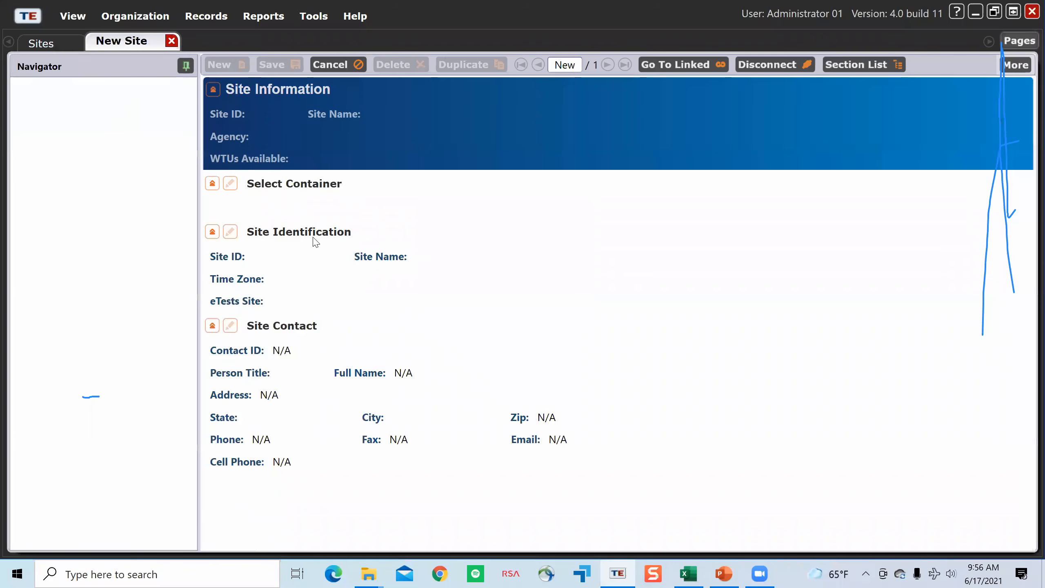
{"action": "left_click", "coordinate": [212, 233]}
{"action": "left_click", "coordinate": [212, 258]}
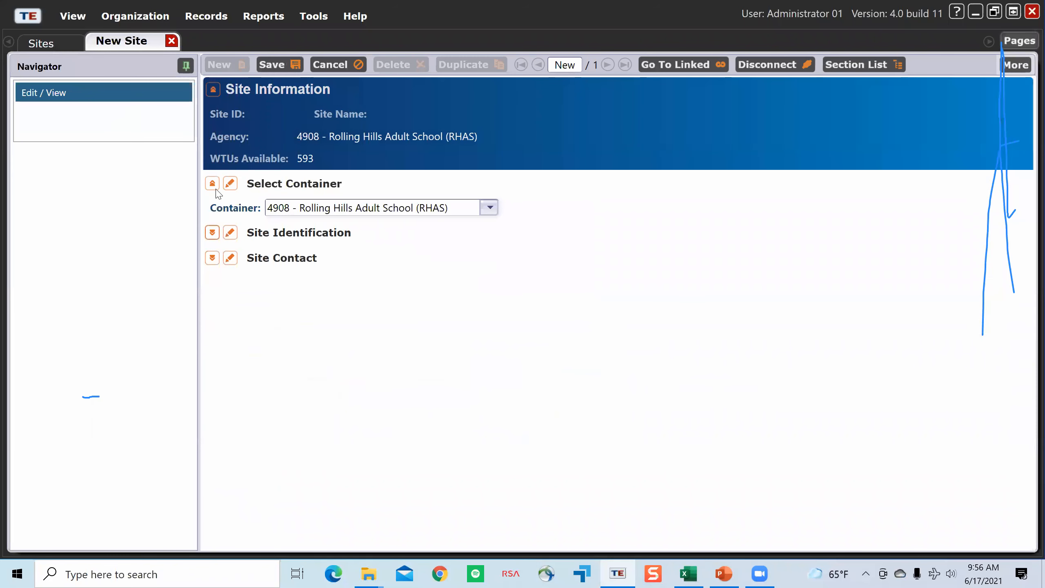
{"action": "left_click", "coordinate": [213, 184]}
{"action": "left_click", "coordinate": [213, 184]}
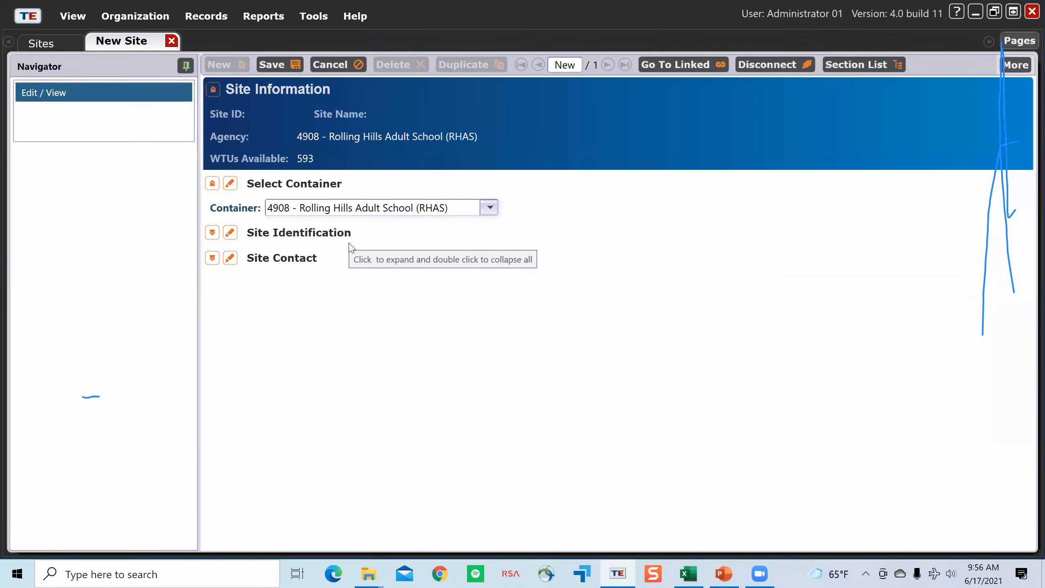
Step: Switch the new site's container to 01 - RHAS: North Campus and back to 4908 - Rolling Hills Adult School (RHAS)
{"action": "left_click", "coordinate": [489, 208]}
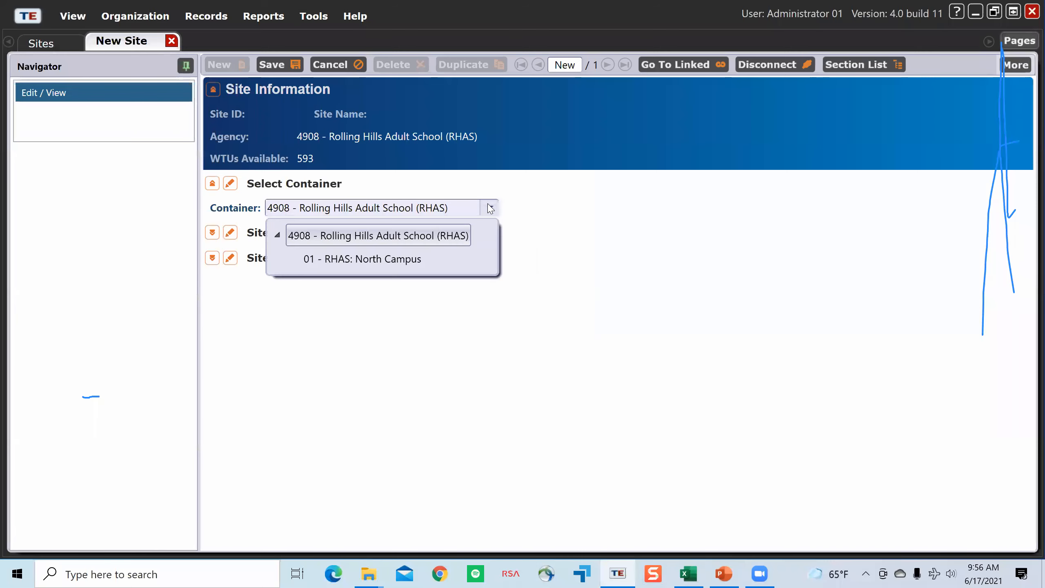
{"action": "left_click", "coordinate": [345, 236]}
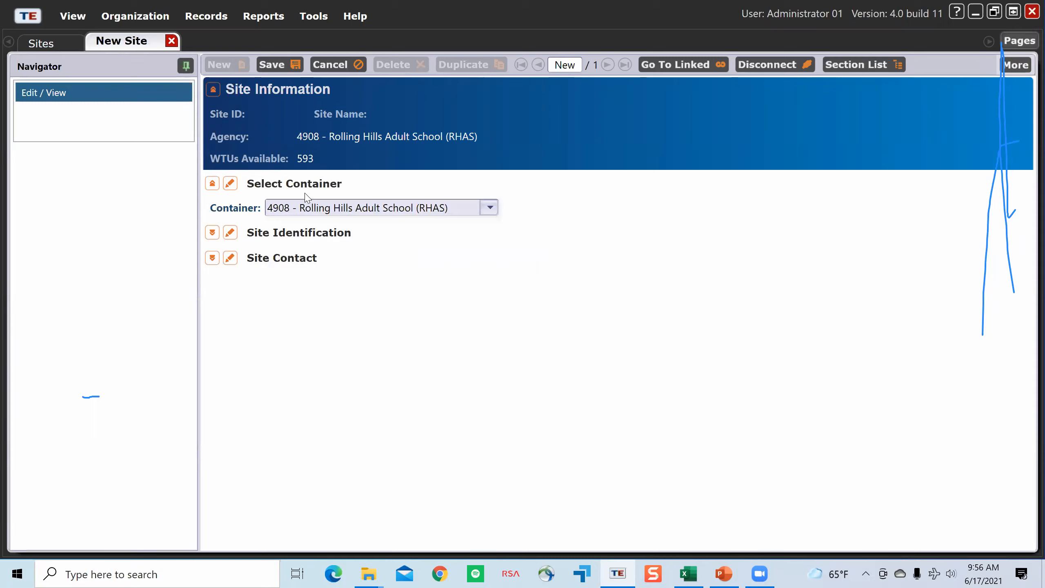
{"action": "left_click", "coordinate": [489, 214]}
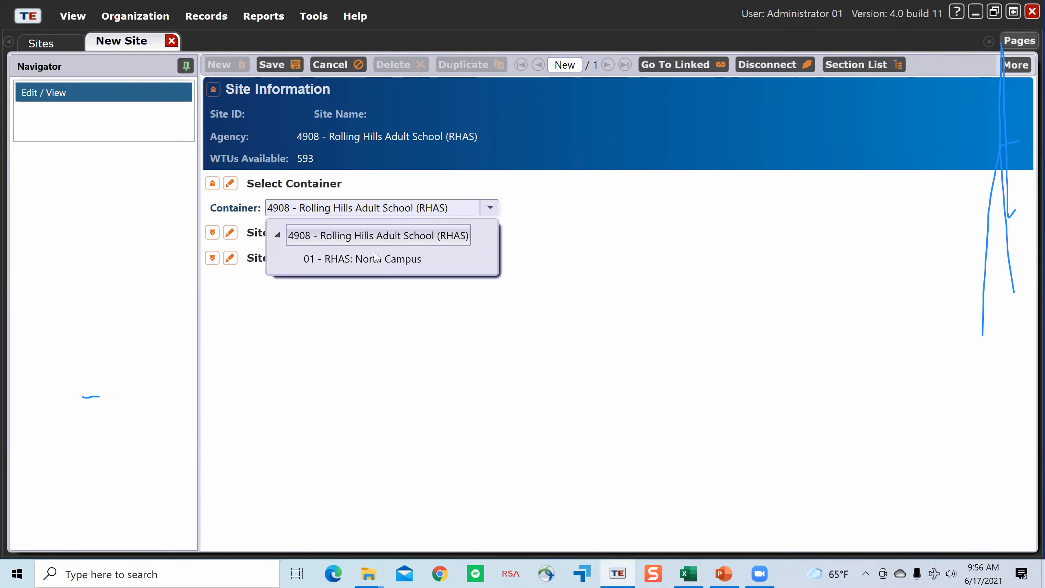
{"action": "left_click", "coordinate": [370, 262]}
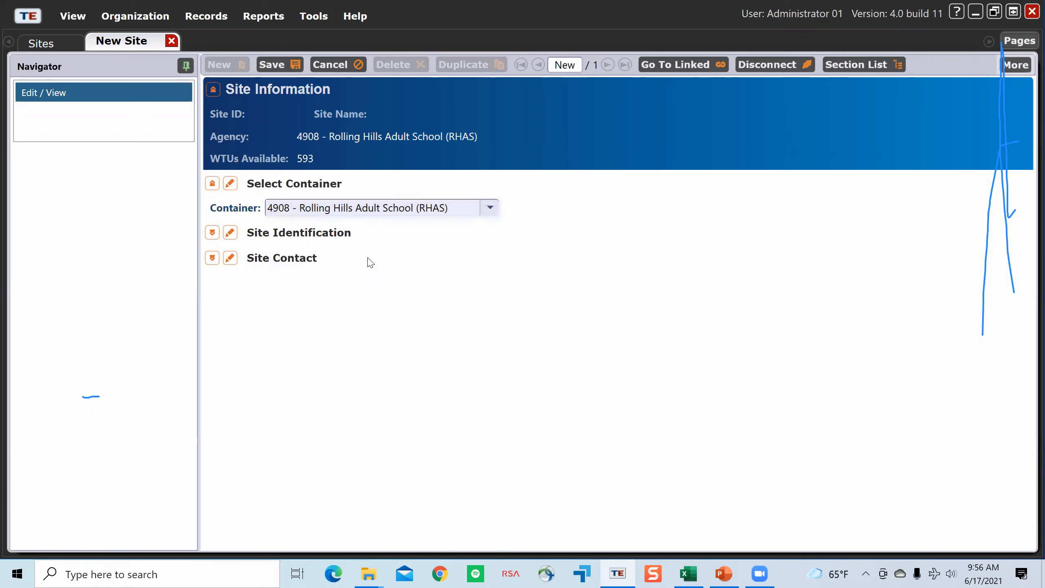
{"action": "left_click", "coordinate": [490, 210]}
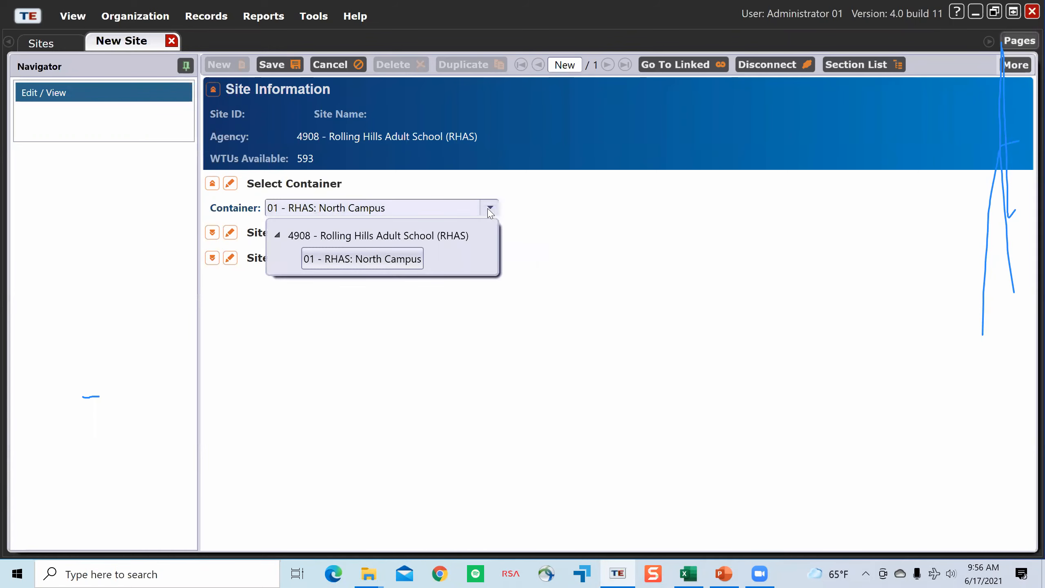
{"action": "left_click", "coordinate": [418, 239]}
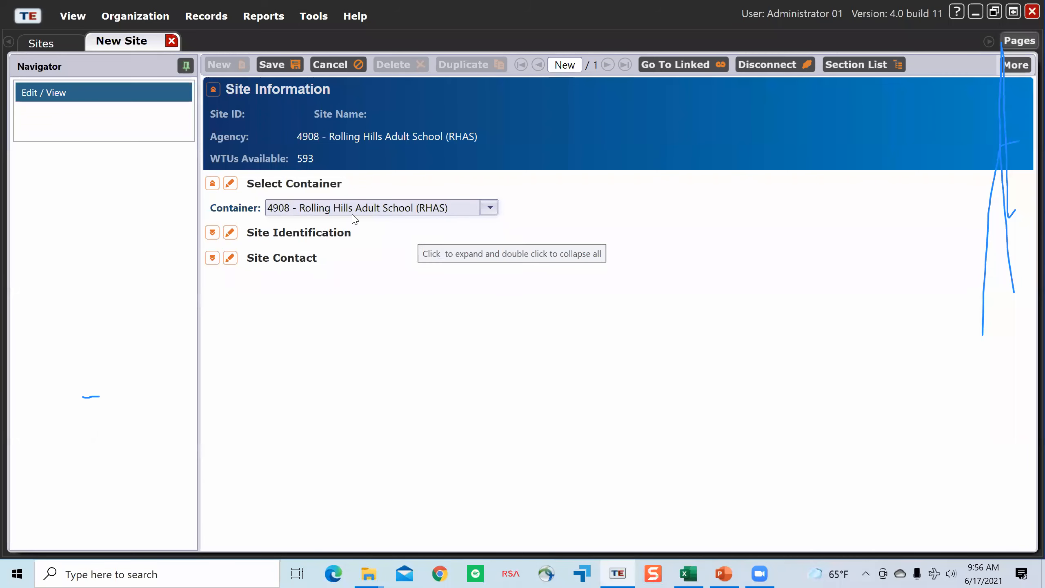
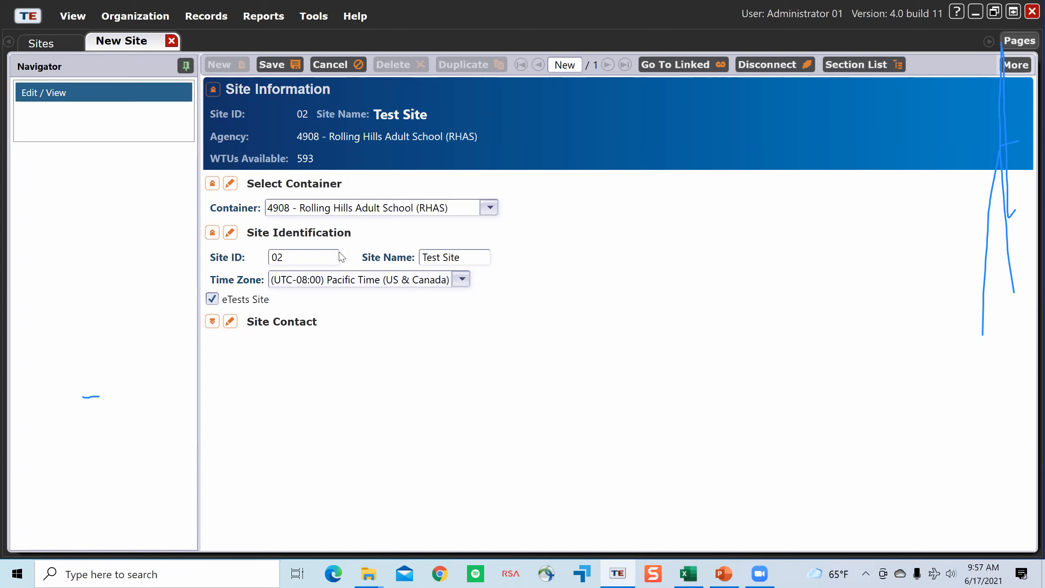
Step: Expand the new site's Site Contact section and enter the contact's first and last name
{"action": "left_click", "coordinate": [225, 327]}
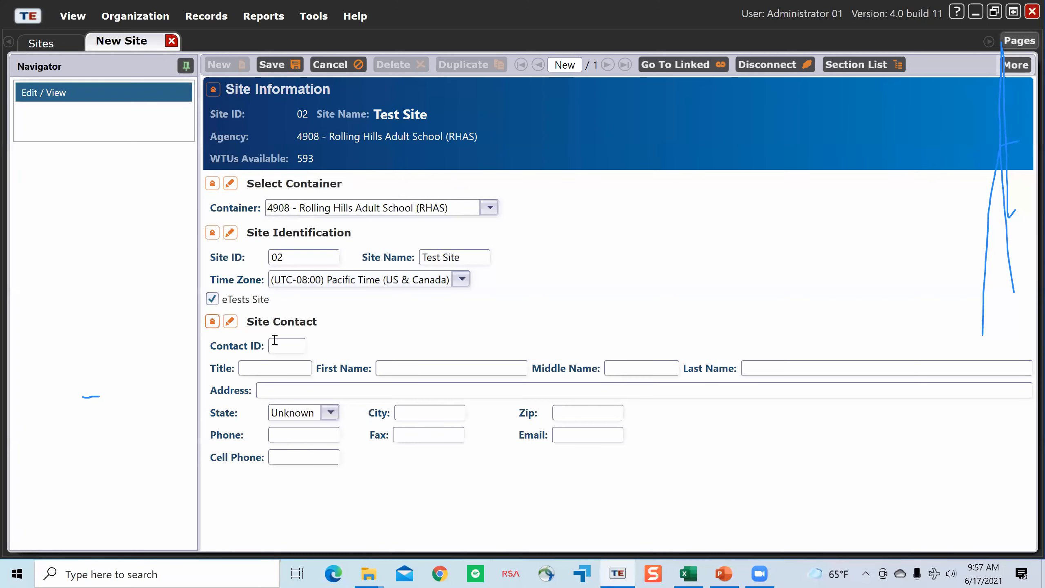
{"action": "left_click", "coordinate": [416, 368]}
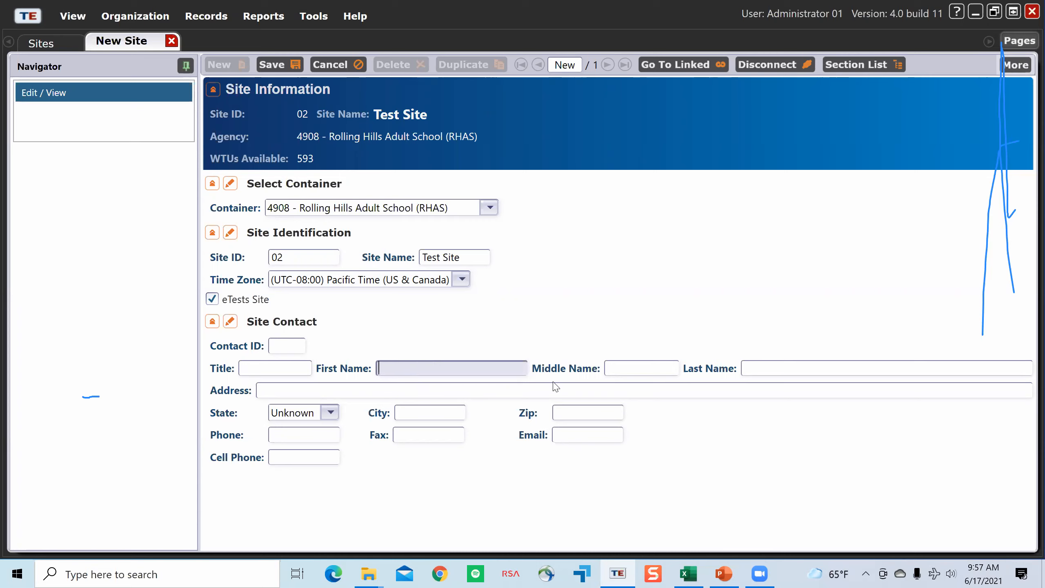
{"action": "type", "text": "John"}
{"action": "key", "text": "Tab"}
{"action": "key", "text": "Tab"}
{"action": "type", "text": "Doe"}
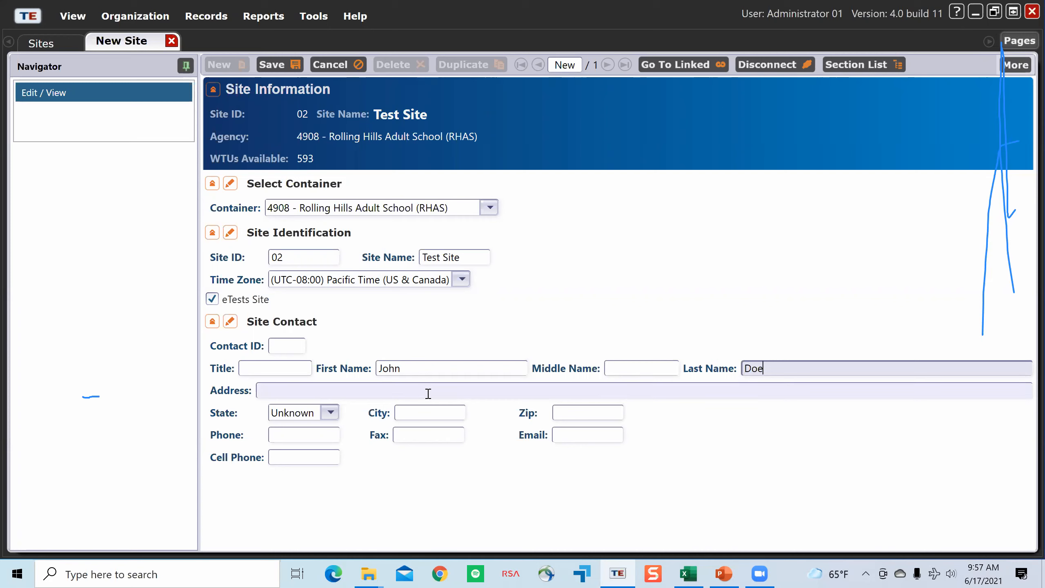
Step: Set the site contact's state to Alaska, then save the new site and close its record
{"action": "left_click", "coordinate": [314, 418]}
{"action": "left_click", "coordinate": [313, 418]}
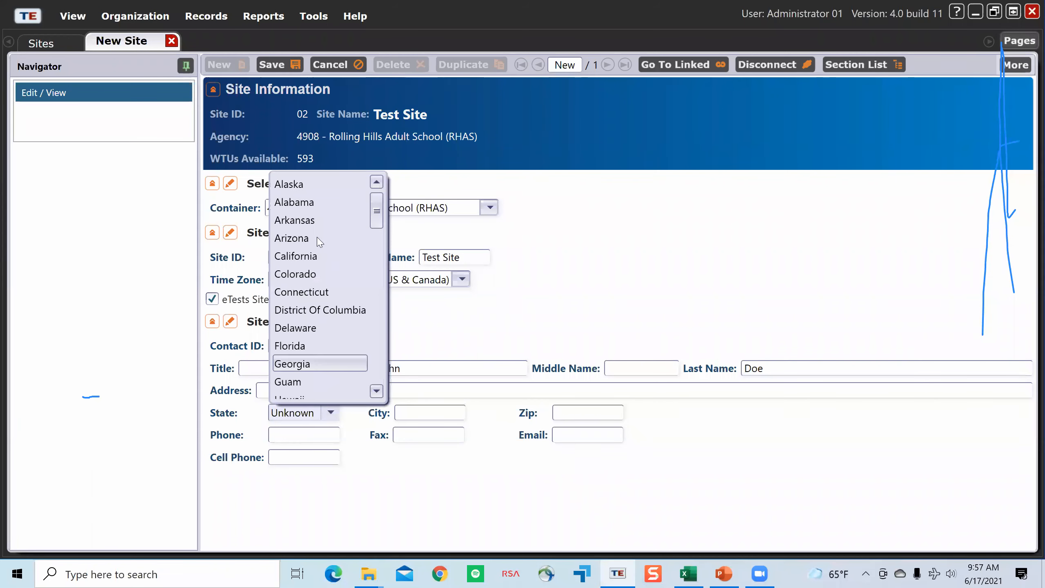
{"action": "left_click", "coordinate": [313, 187]}
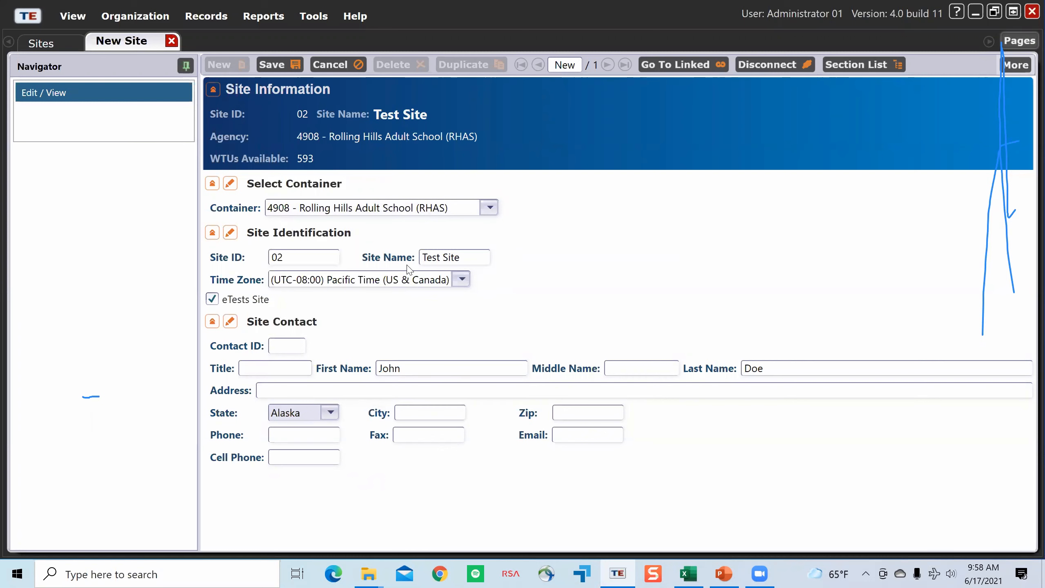
{"action": "left_click", "coordinate": [293, 72]}
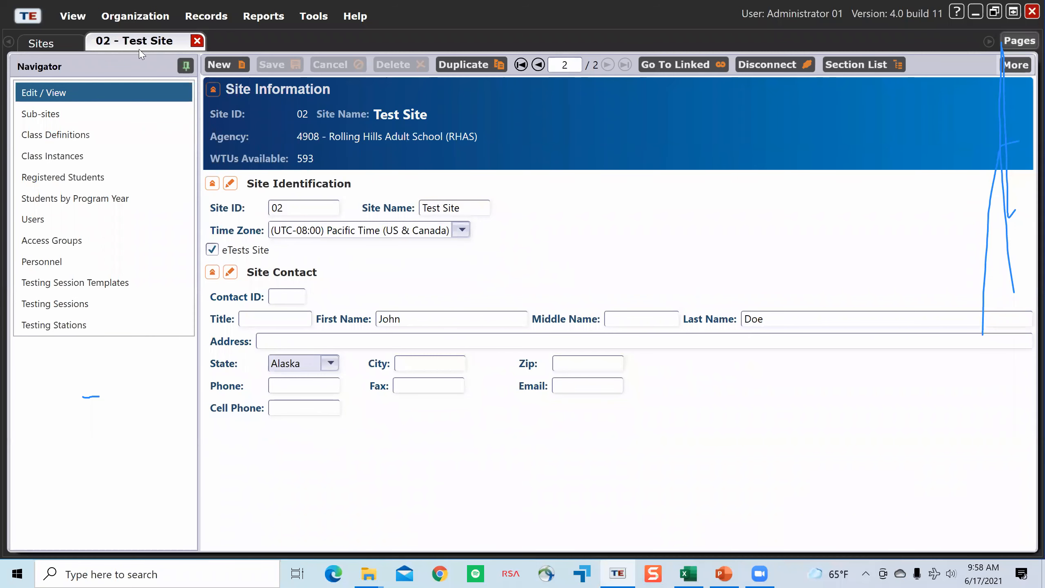
{"action": "left_click", "coordinate": [198, 40]}
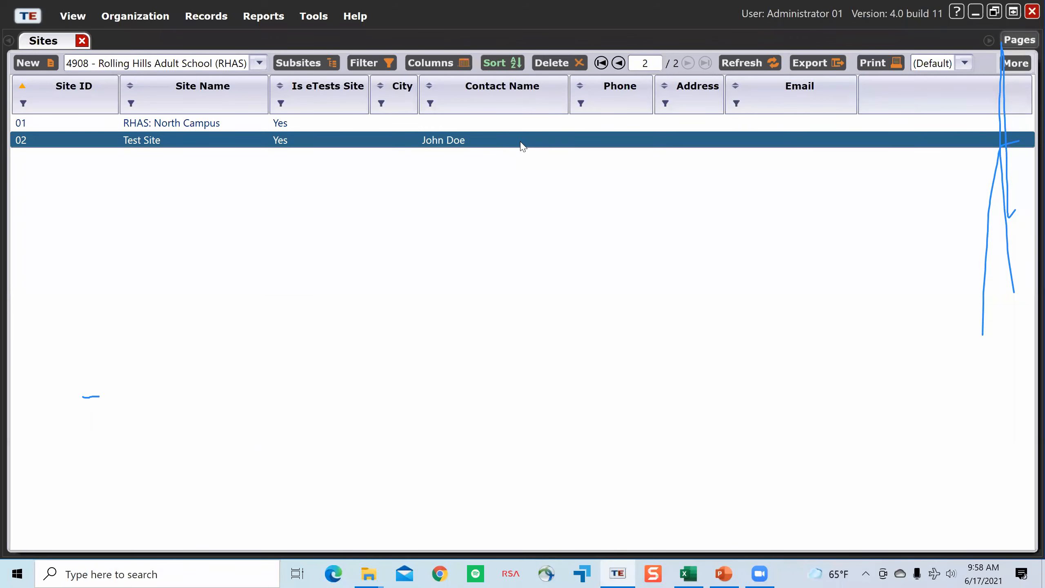
Step: Reopen the Test Site record, switch Site Identification into and out of edit mode, and close the record
{"action": "double_click", "coordinate": [211, 133]}
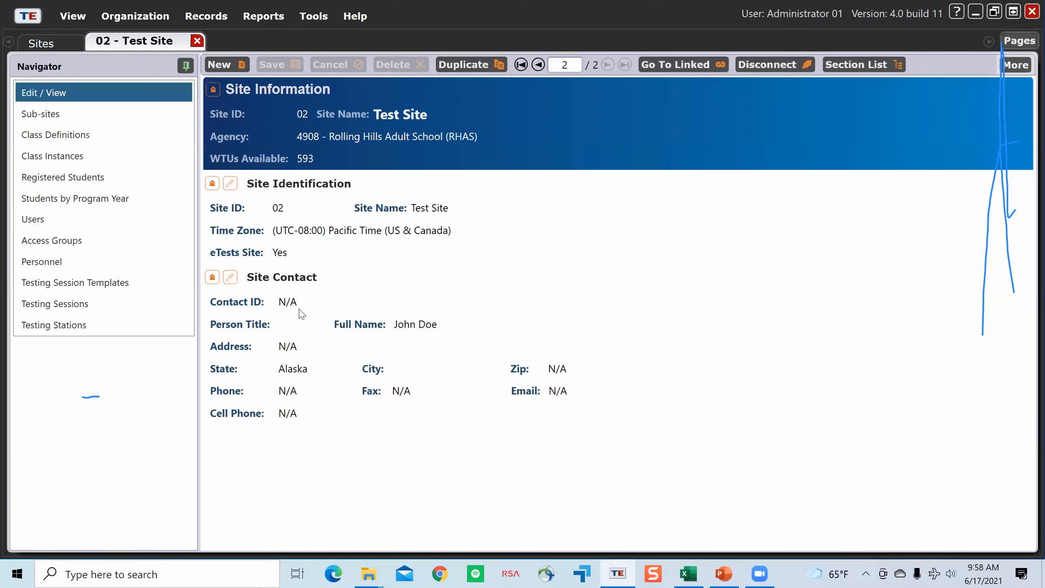
{"action": "left_click", "coordinate": [230, 183]}
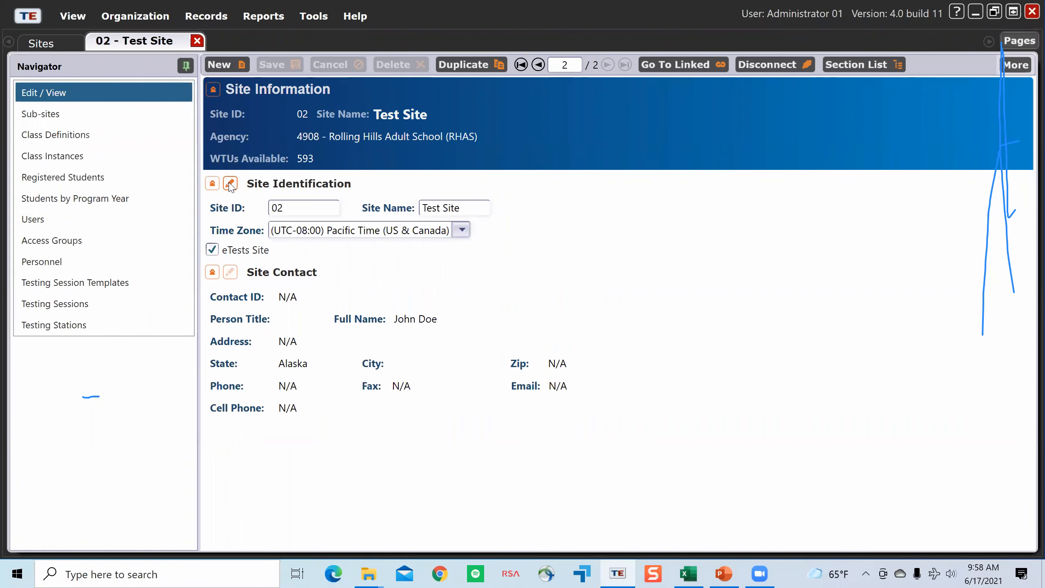
{"action": "left_click", "coordinate": [231, 184]}
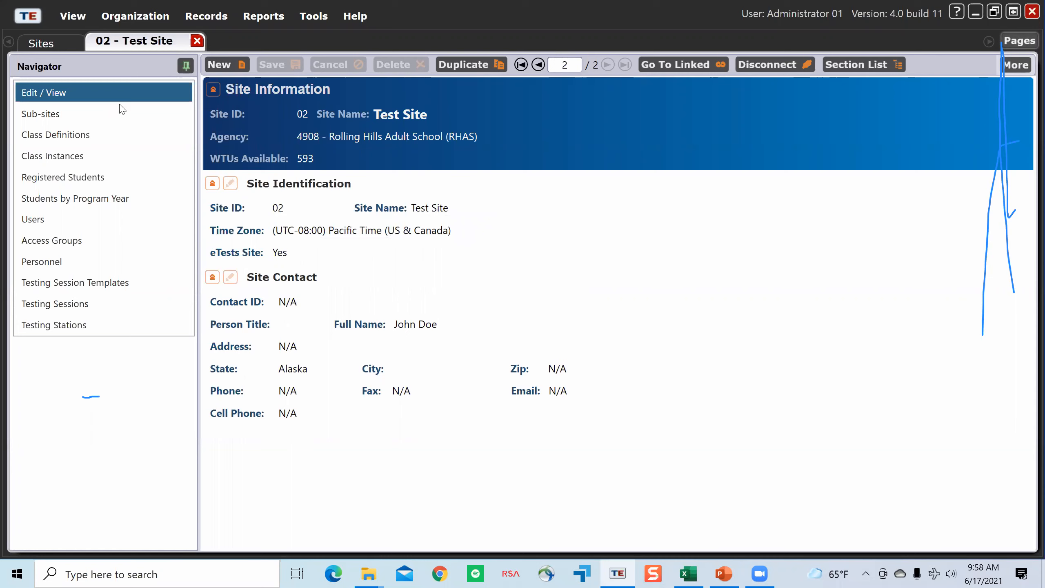
{"action": "left_click", "coordinate": [196, 41]}
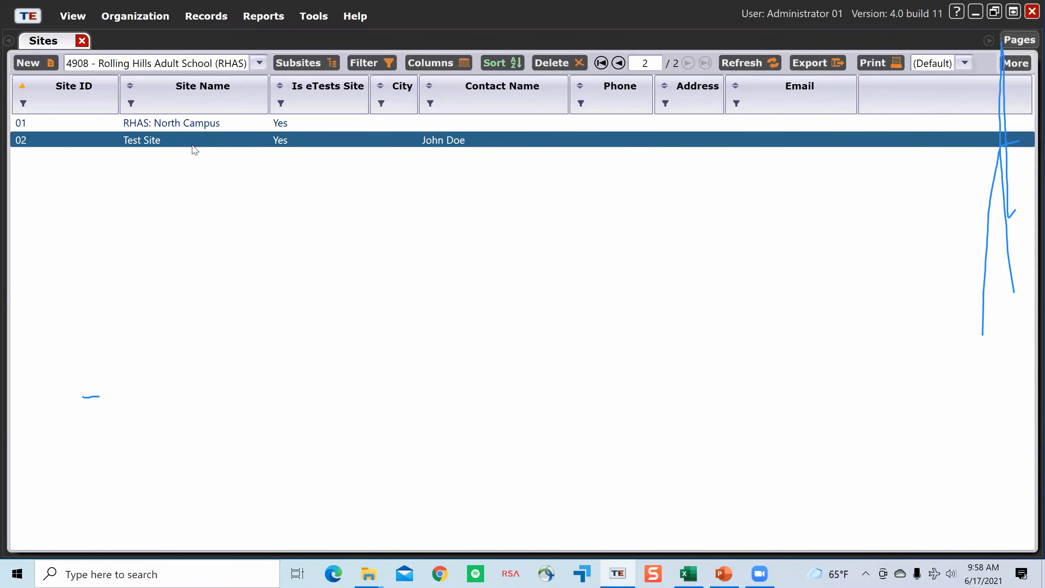
Step: Open the organization's Personnel Registration list and look through the registered personnel
{"action": "left_click", "coordinate": [157, 21]}
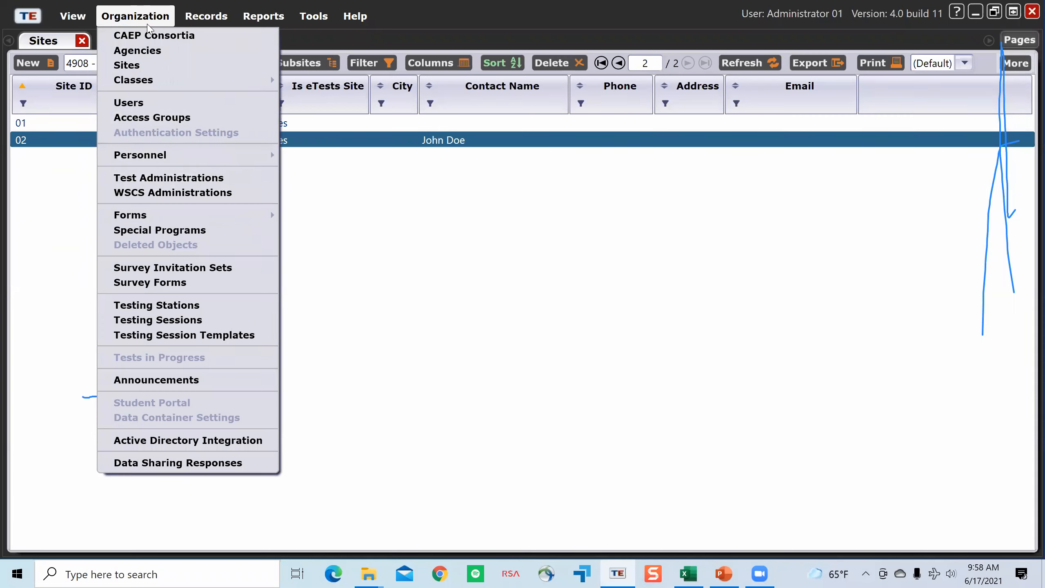
{"action": "mouse_move", "coordinate": [192, 163]}
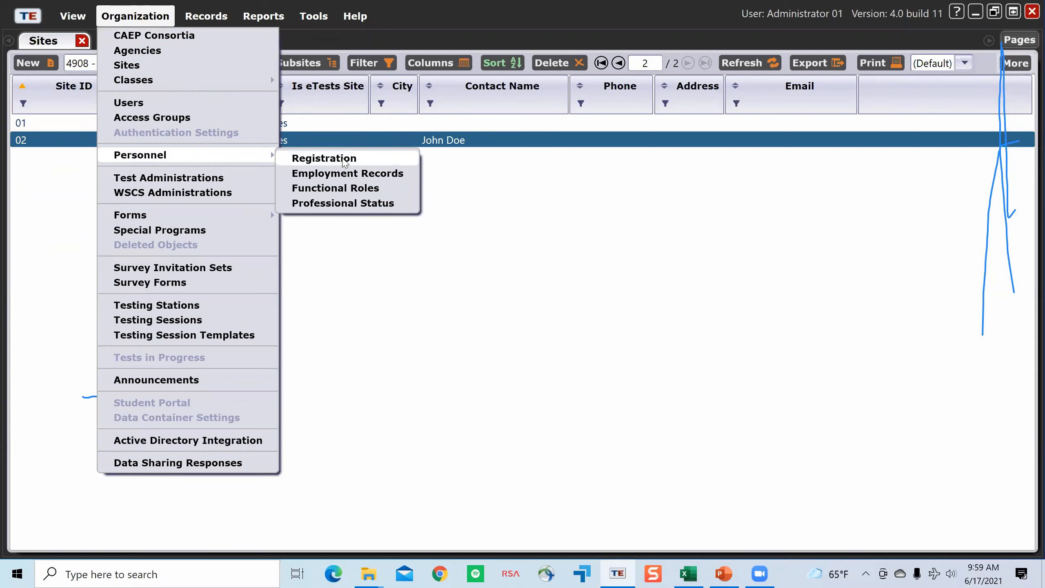
{"action": "left_click", "coordinate": [345, 161]}
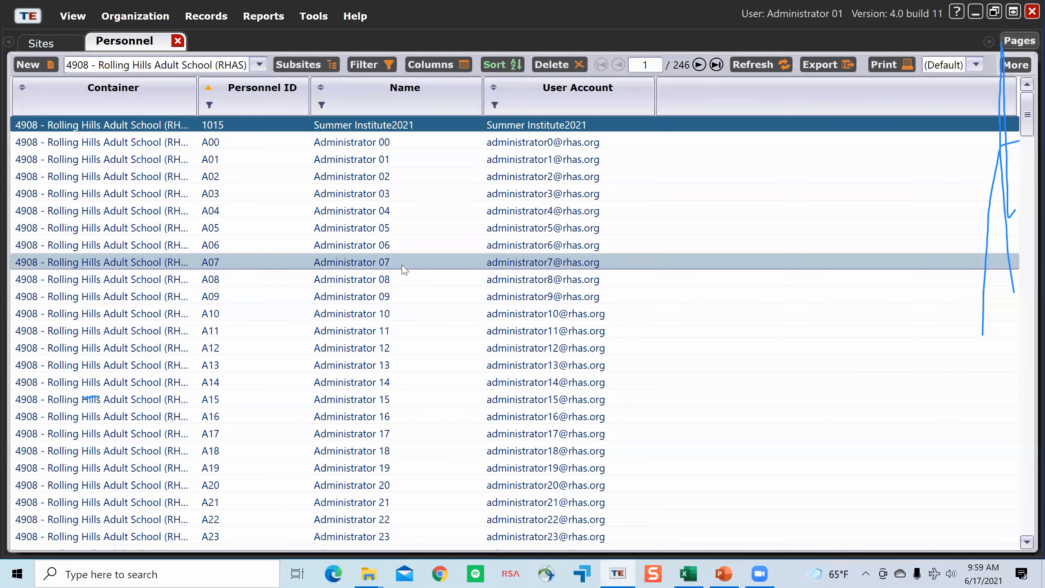
{"action": "scroll", "coordinate": [404, 270], "scroll_direction": "down", "scroll_amount": 2}
{"action": "scroll", "coordinate": [403, 271], "scroll_direction": "down", "scroll_amount": 20}
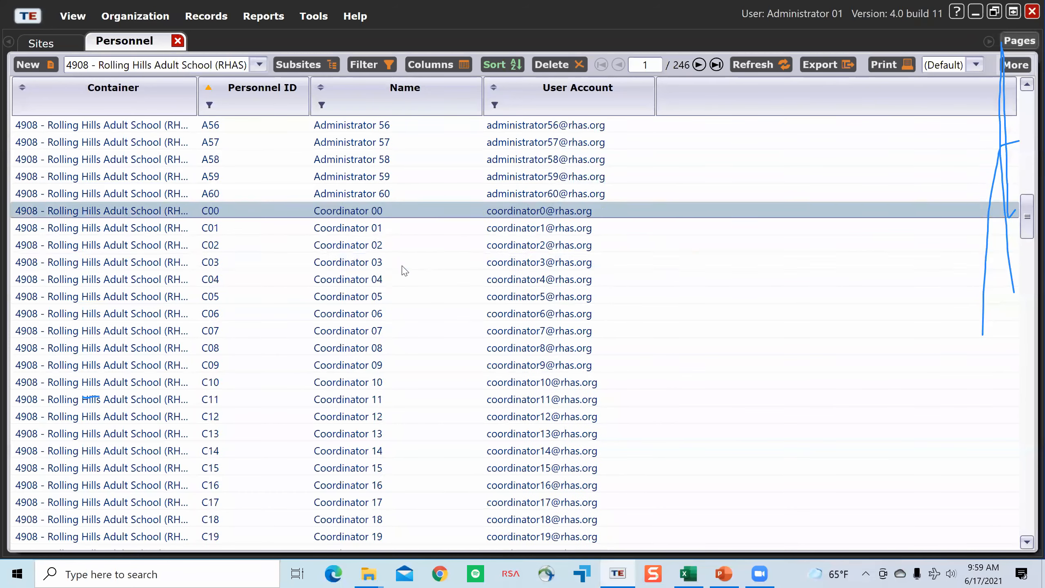
{"action": "scroll", "coordinate": [396, 274], "scroll_direction": "up", "scroll_amount": 7}
{"action": "scroll", "coordinate": [396, 275], "scroll_direction": "up", "scroll_amount": 16}
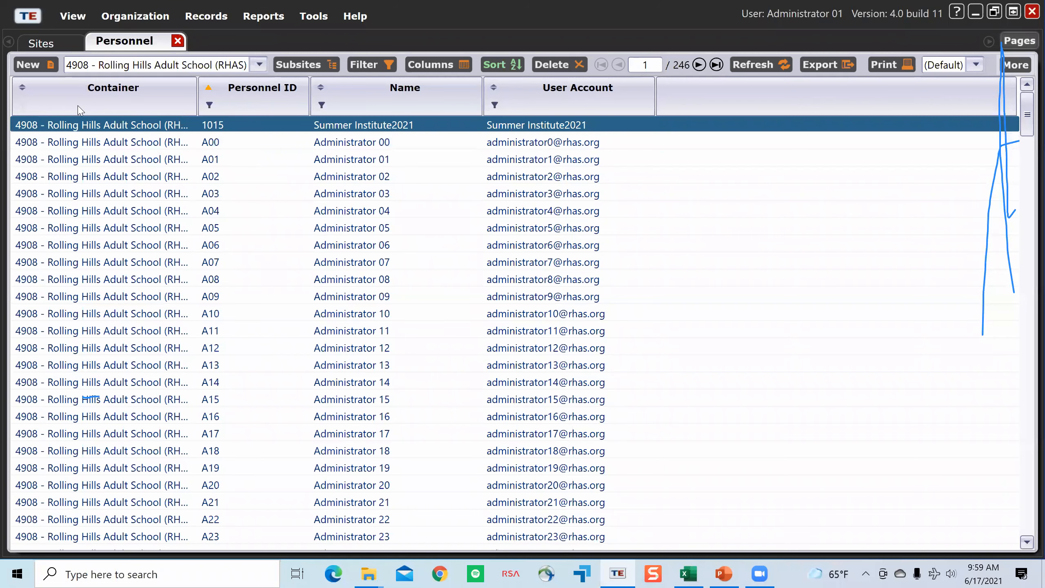
Step: Start a new personnel record in 4908 - Rolling Hills Adult School (RHAS) and link it with the existing test user
{"action": "left_click", "coordinate": [40, 64]}
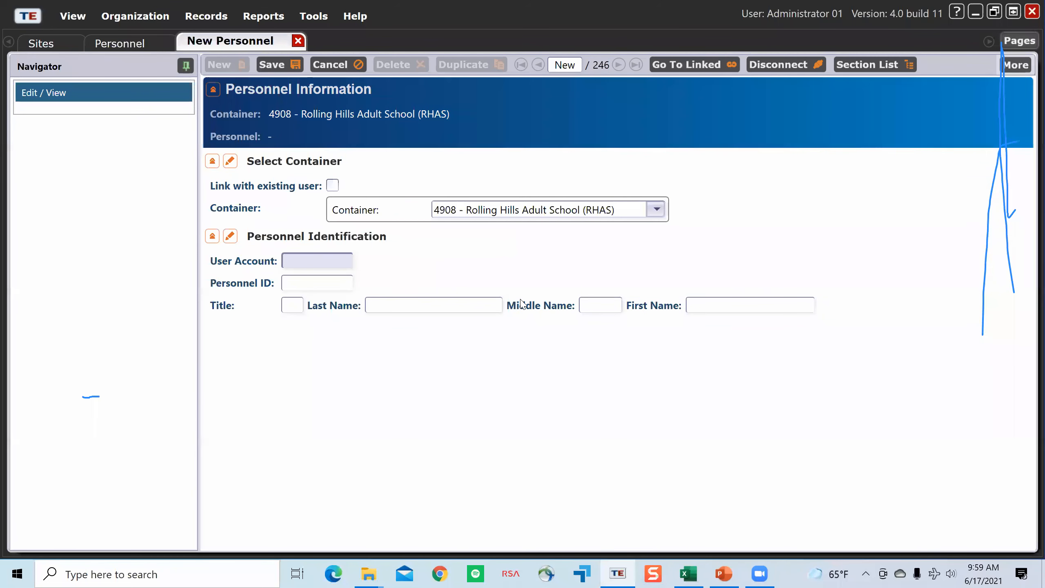
{"action": "left_click", "coordinate": [332, 186]}
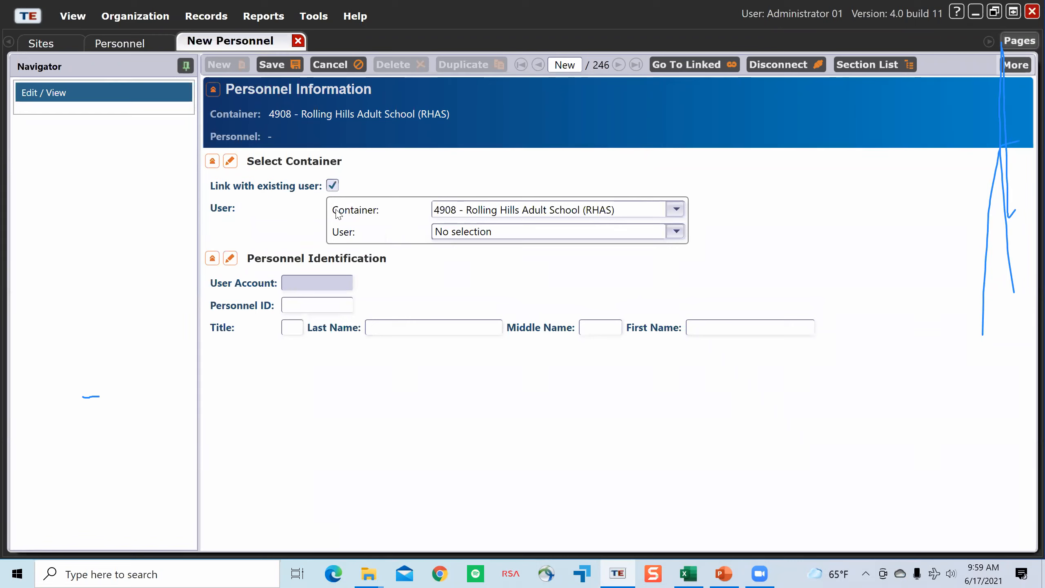
{"action": "left_click", "coordinate": [676, 234]}
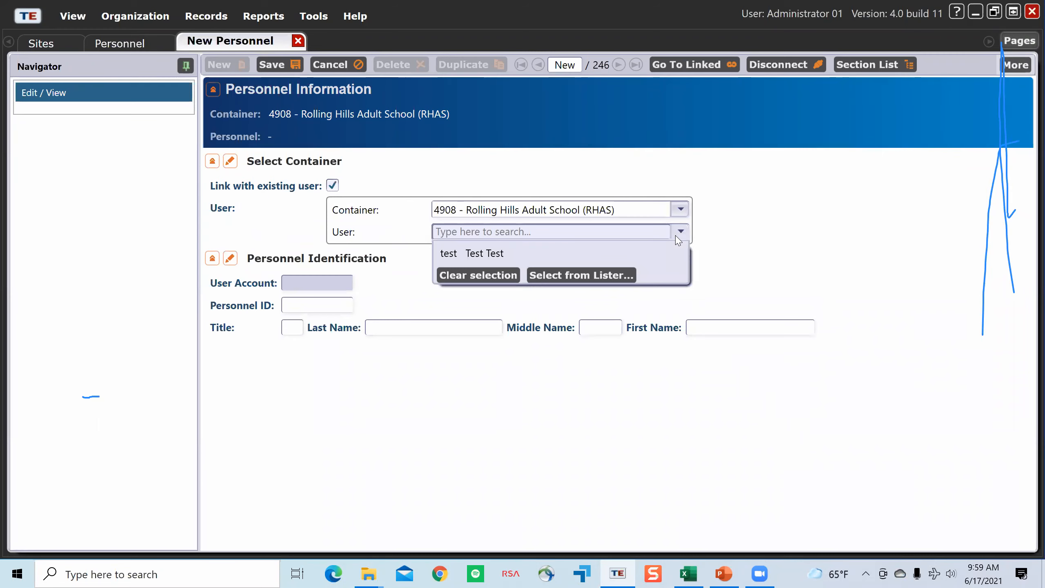
{"action": "left_click", "coordinate": [442, 258]}
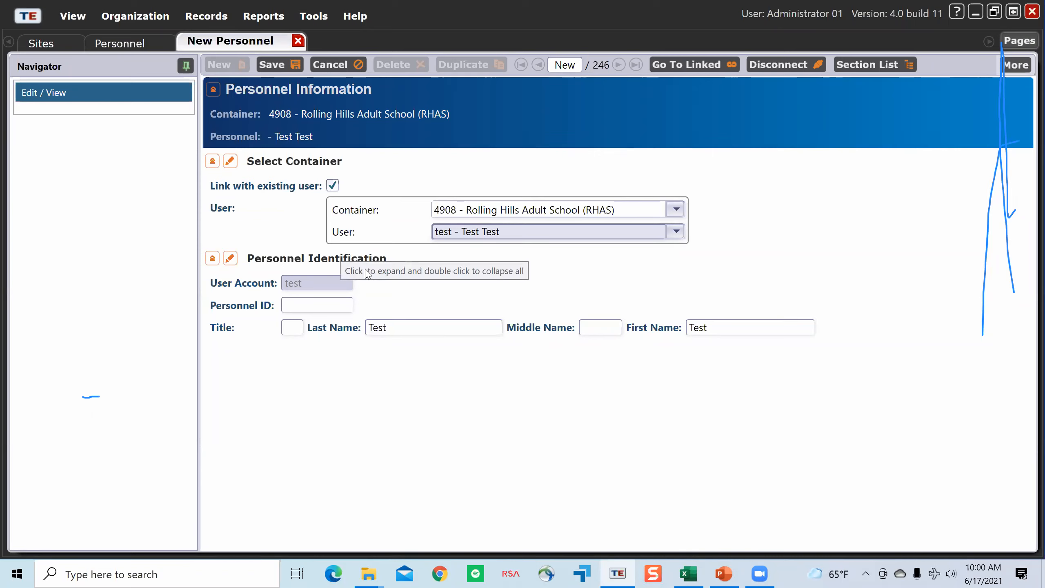
Step: Fill in the required Personnel ID for the new personnel record and save it
{"action": "left_click", "coordinate": [271, 66]}
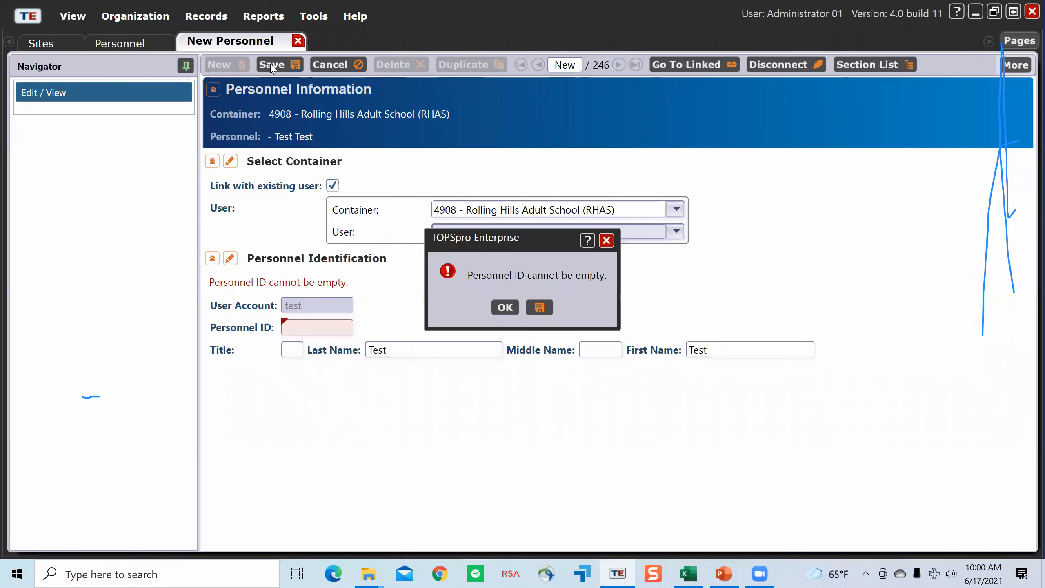
{"action": "left_click", "coordinate": [505, 305]}
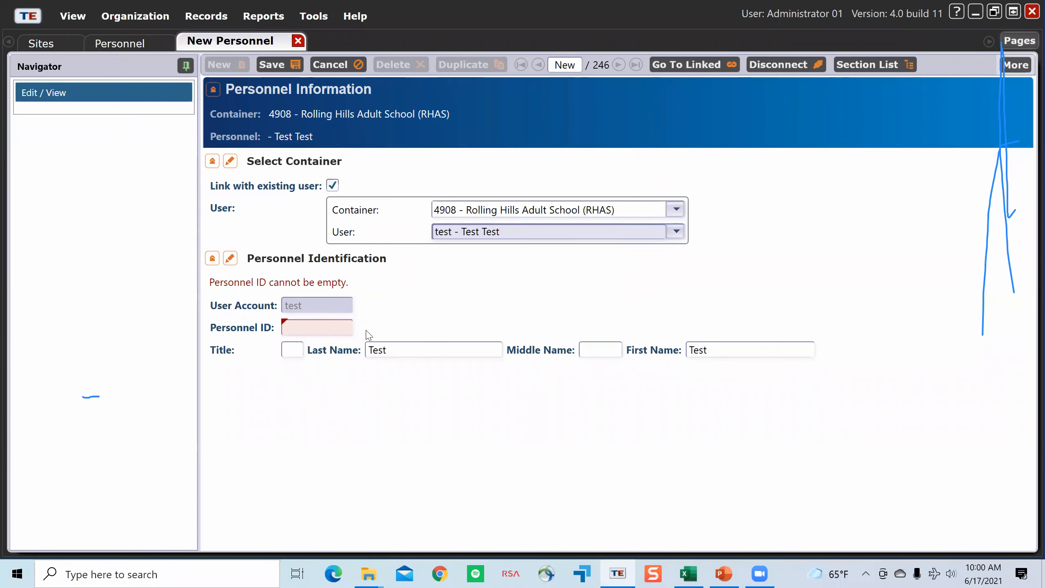
{"action": "left_click", "coordinate": [337, 327]}
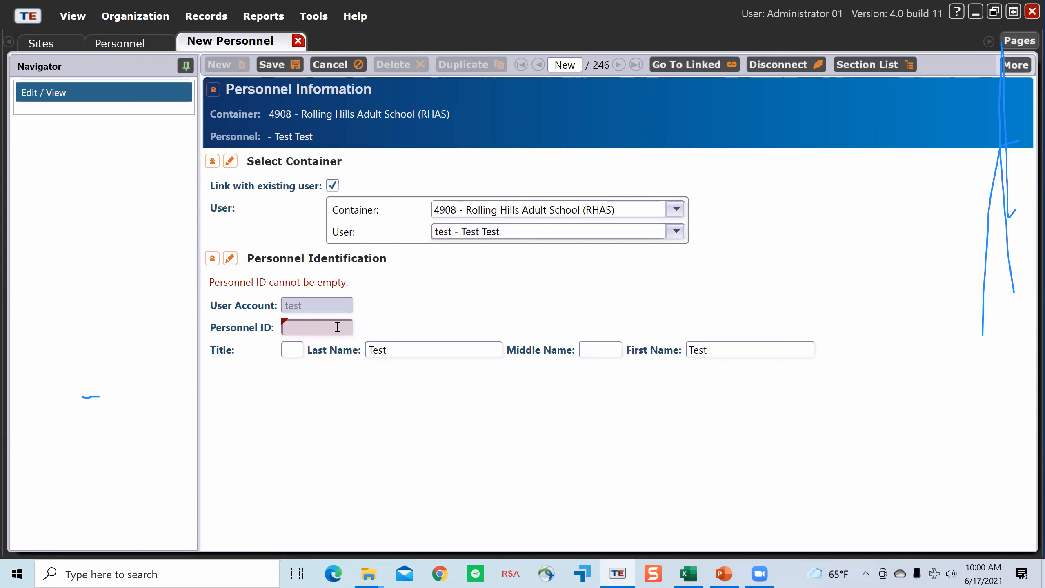
{"action": "type", "text": "0078"}
{"action": "key", "text": "BackSpace"}
{"action": "left_click", "coordinate": [281, 66]}
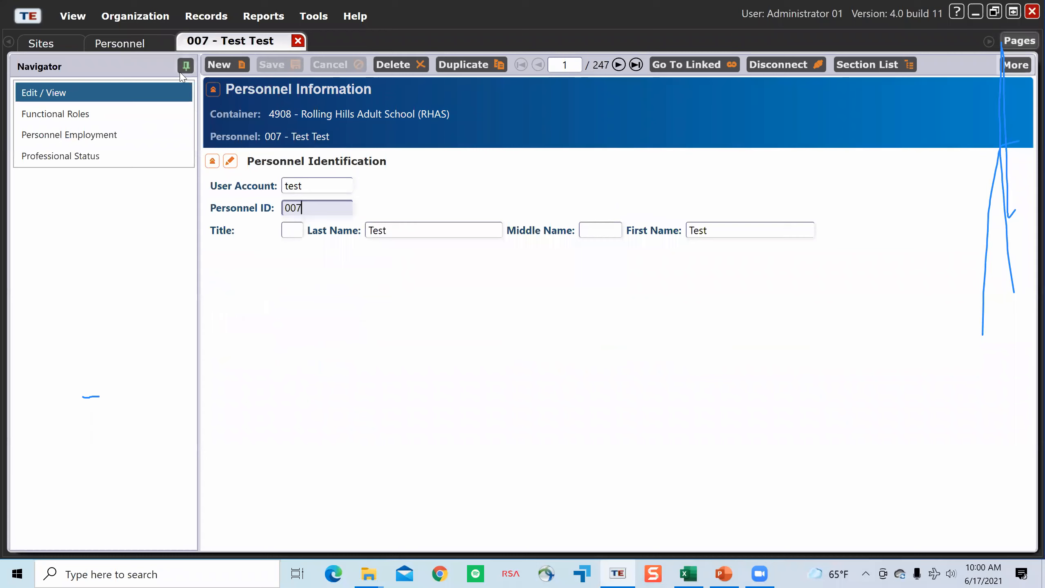
Step: Check the new test entry in the Personnel list, view its record and close it
{"action": "left_click", "coordinate": [152, 44]}
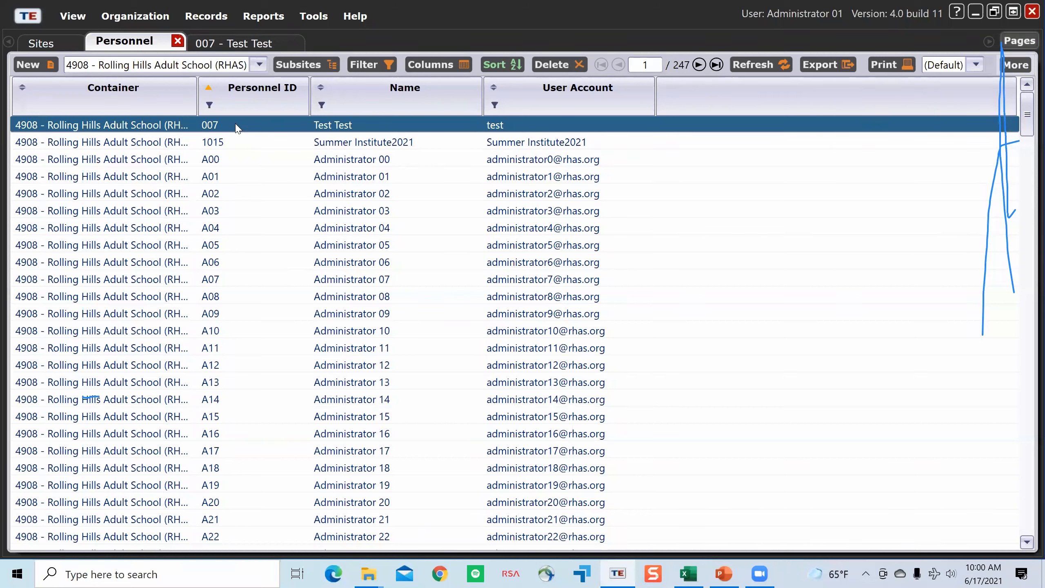
{"action": "double_click", "coordinate": [266, 131]}
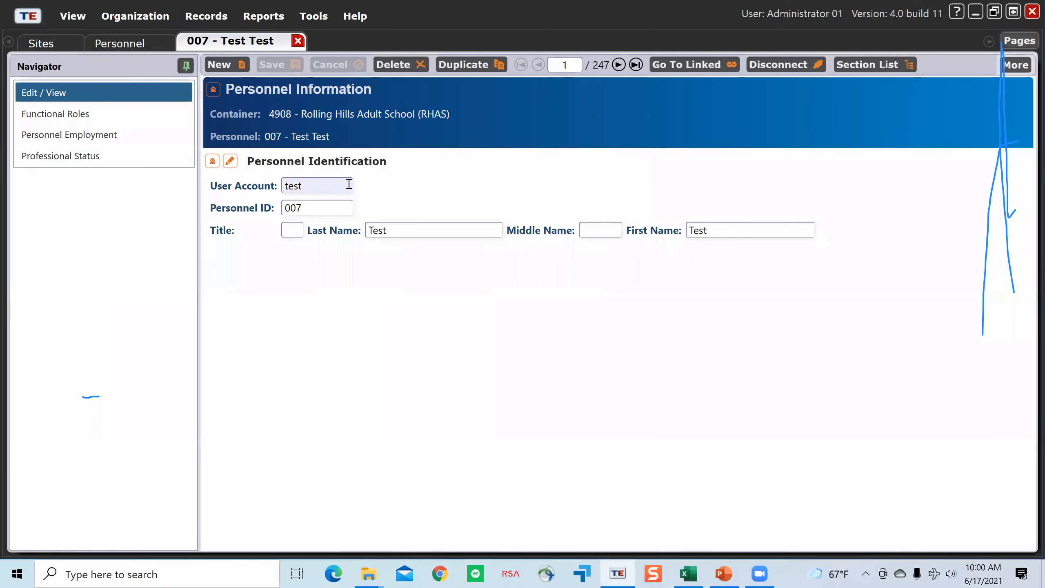
{"action": "left_click", "coordinate": [297, 40]}
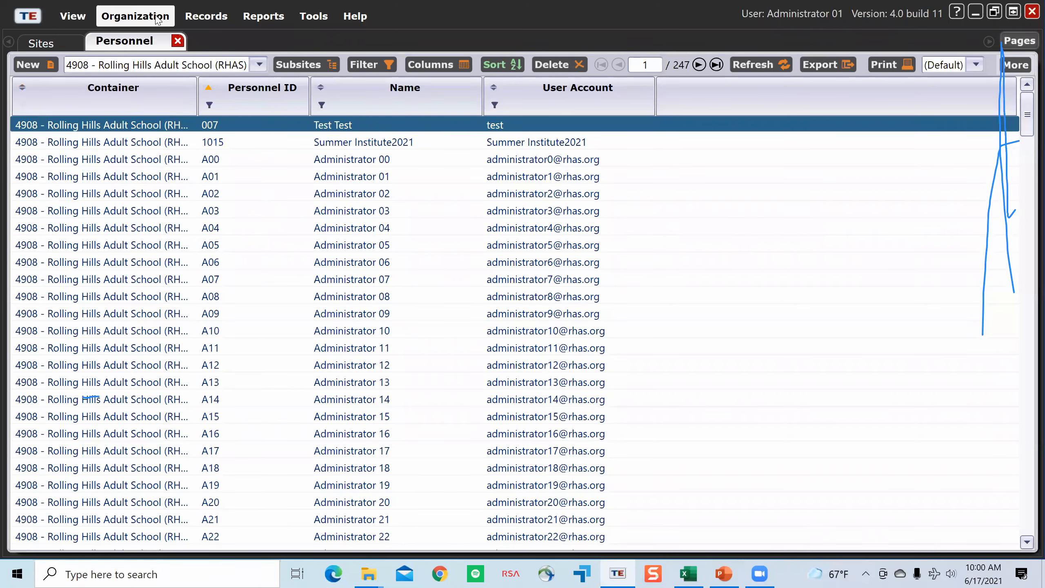
Step: Open the test personnel record's Functional Roles and start a new functional role
{"action": "double_click", "coordinate": [192, 125]}
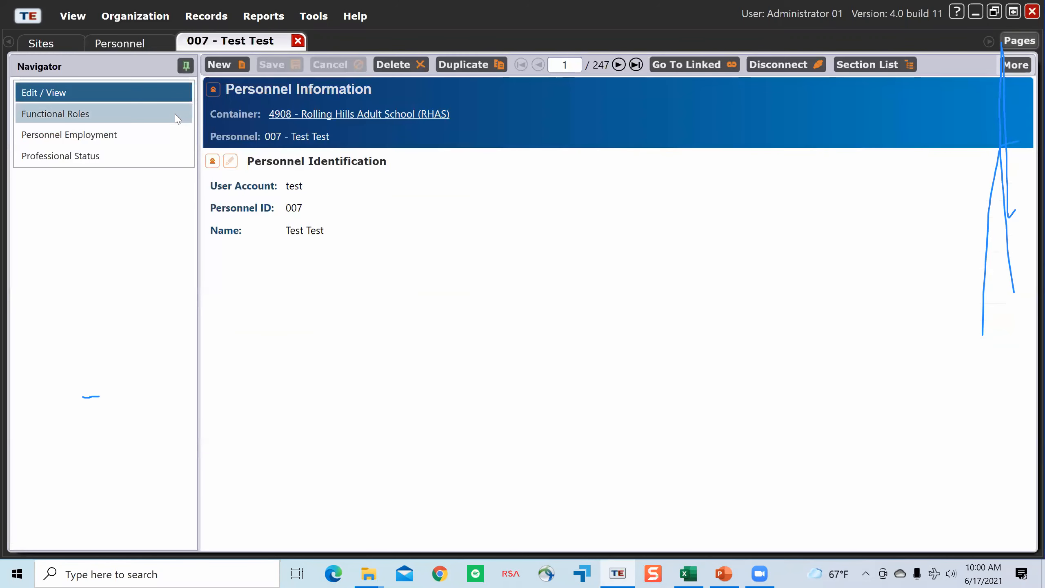
{"action": "left_click", "coordinate": [177, 118]}
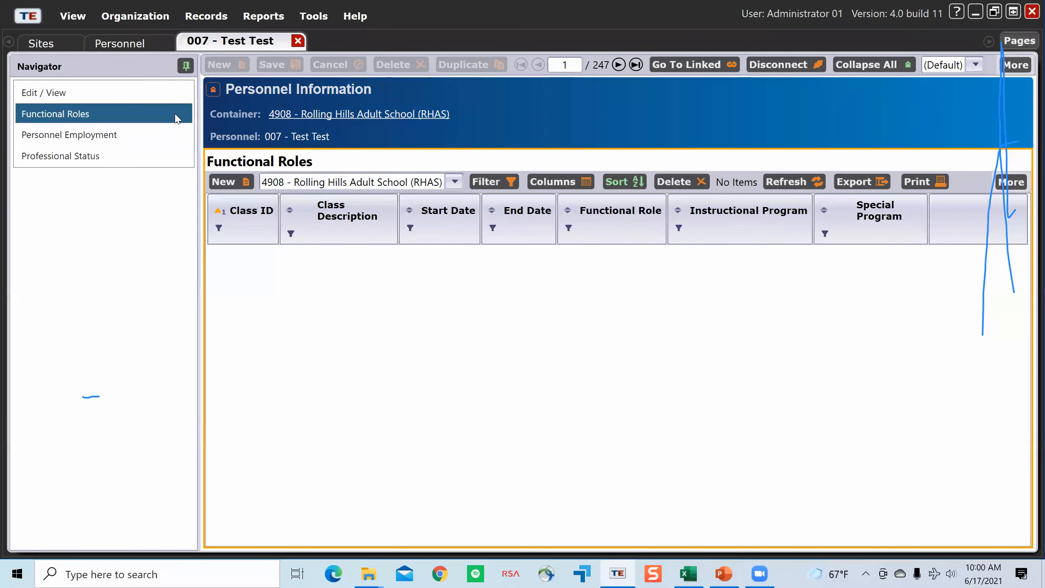
{"action": "left_click", "coordinate": [246, 189]}
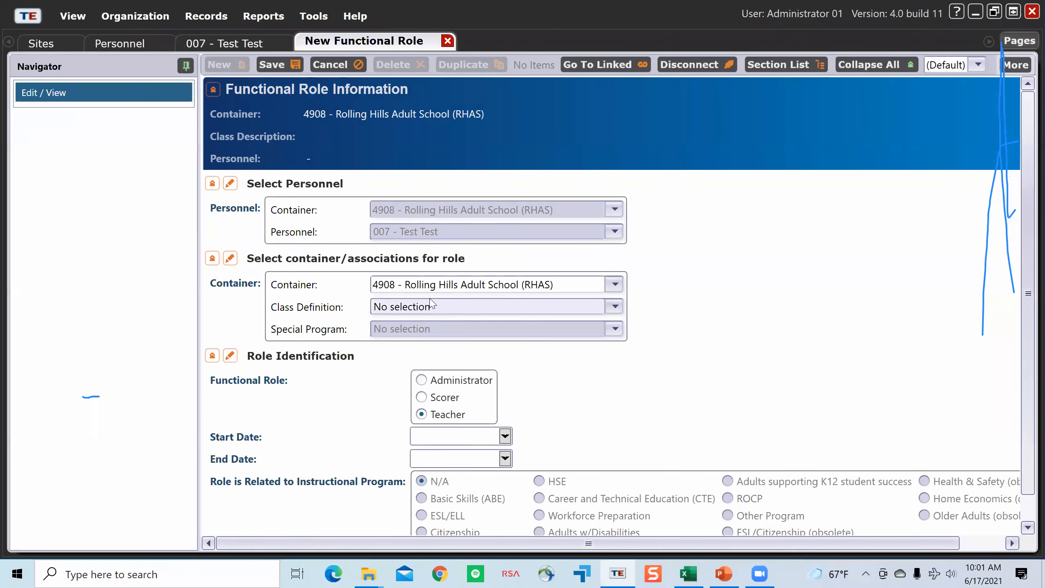
Step: Set the functional role's class definition to 010315 - SP16 - Basic Math
{"action": "scroll", "coordinate": [537, 341], "scroll_direction": "down", "scroll_amount": 1}
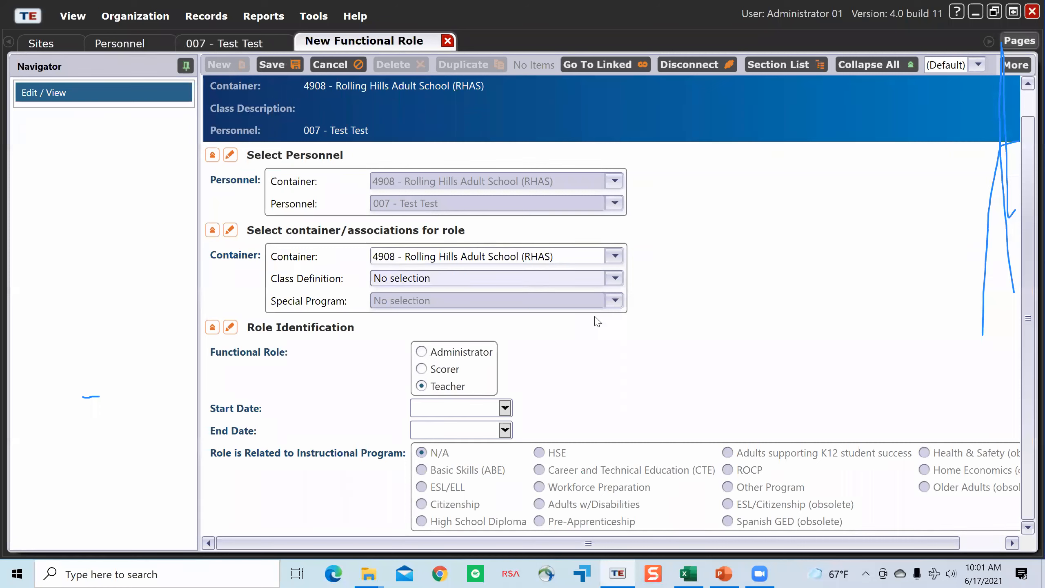
{"action": "left_click", "coordinate": [621, 281]}
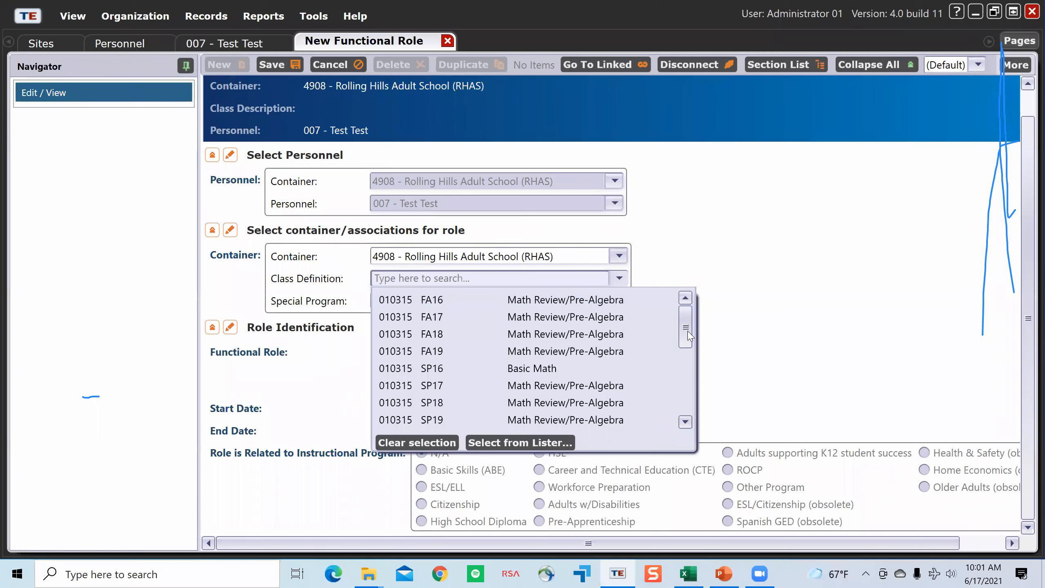
{"action": "scroll", "coordinate": [515, 349], "scroll_direction": "down", "scroll_amount": 1}
{"action": "left_click", "coordinate": [514, 349]}
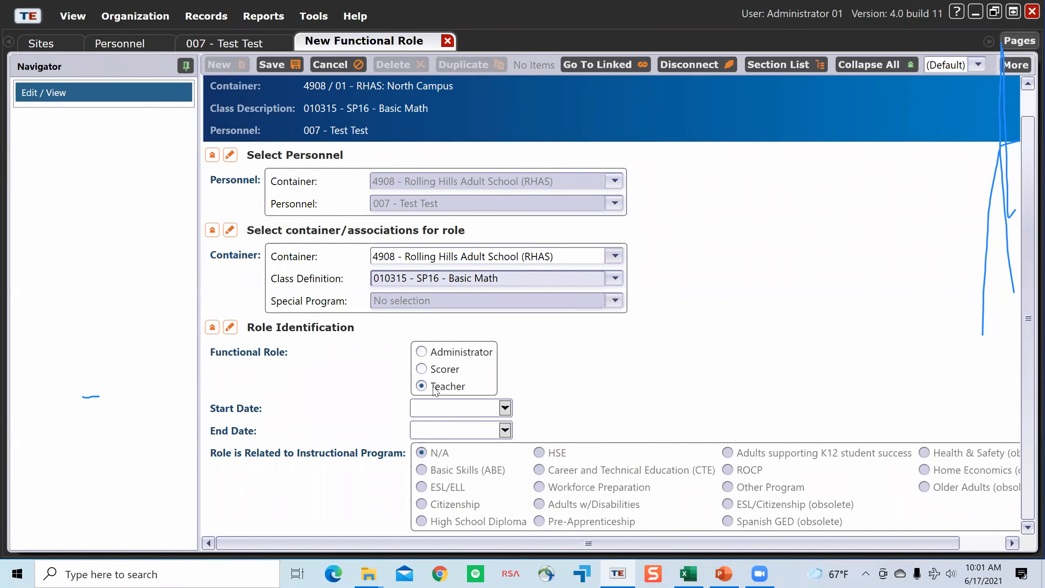
Step: Set the teacher role's start date to 7/1/2020, save it, and close the role and the test personnel record
{"action": "left_click", "coordinate": [510, 408]}
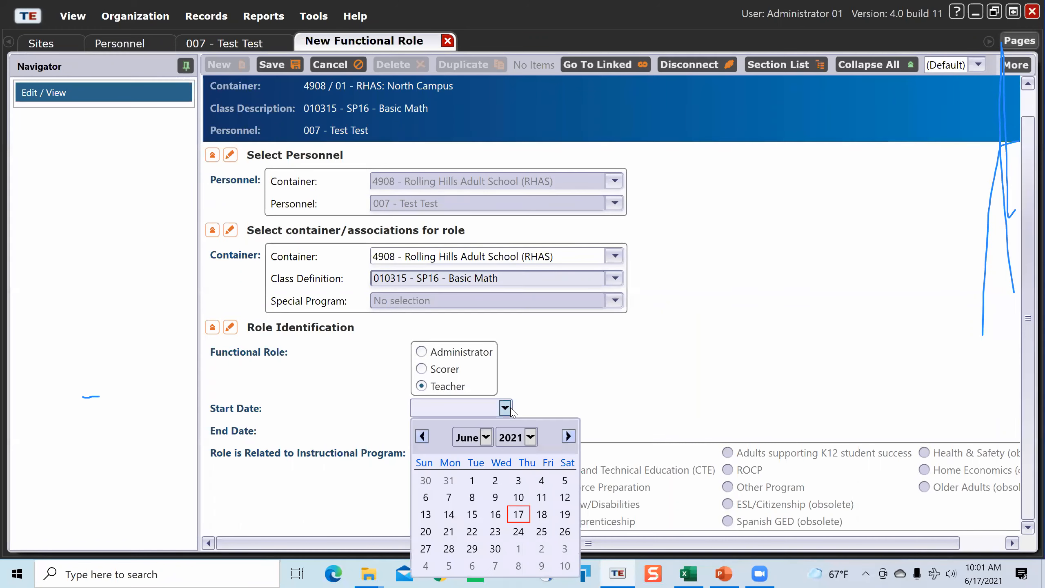
{"action": "left_click", "coordinate": [486, 438]}
{"action": "left_click", "coordinate": [479, 329]}
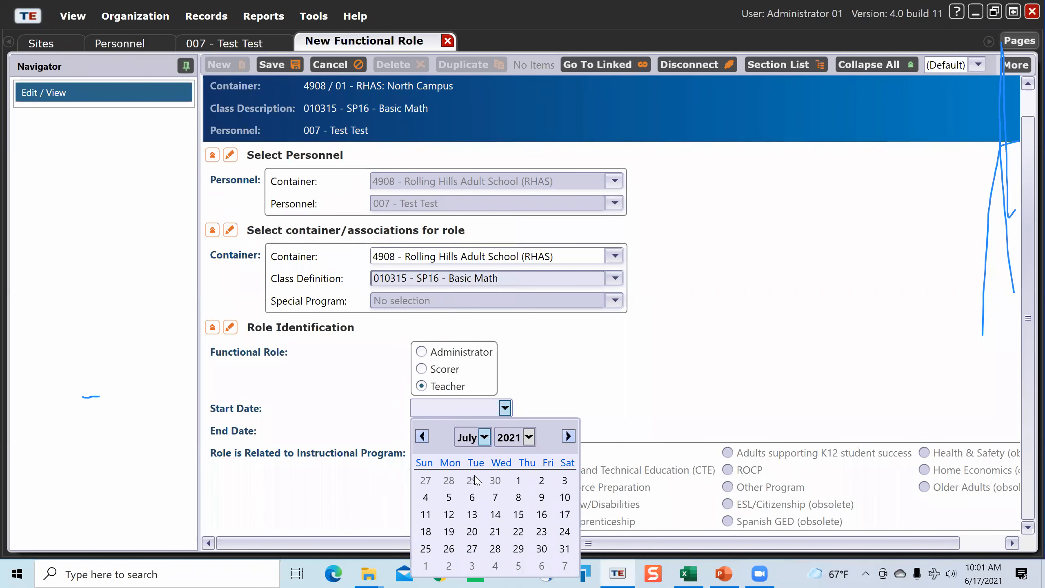
{"action": "left_click", "coordinate": [521, 482]}
{"action": "left_click", "coordinate": [473, 409]}
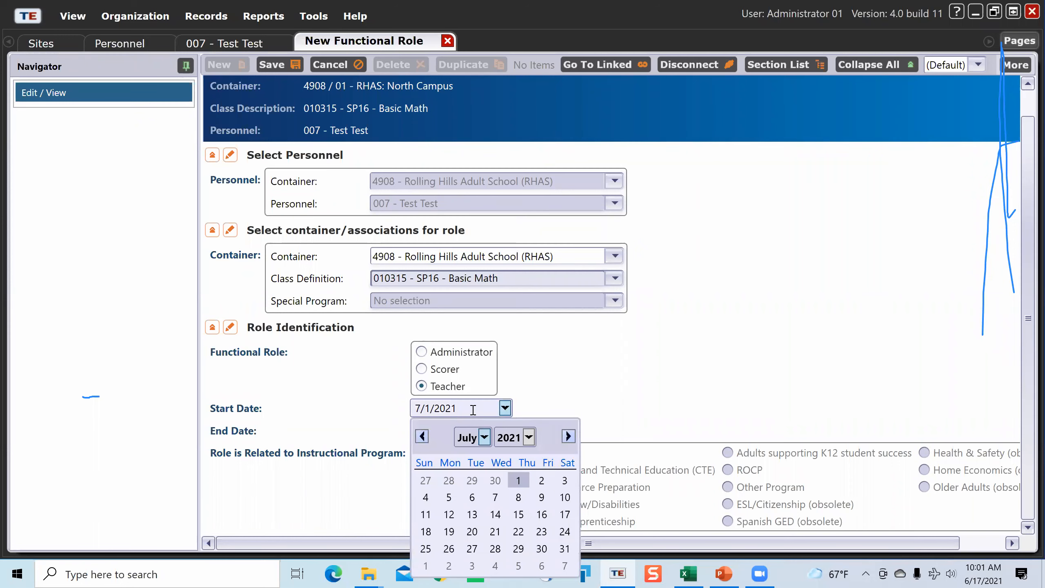
{"action": "left_click", "coordinate": [473, 409]}
{"action": "key", "text": "BackSpace"}
{"action": "type", "text": "0"}
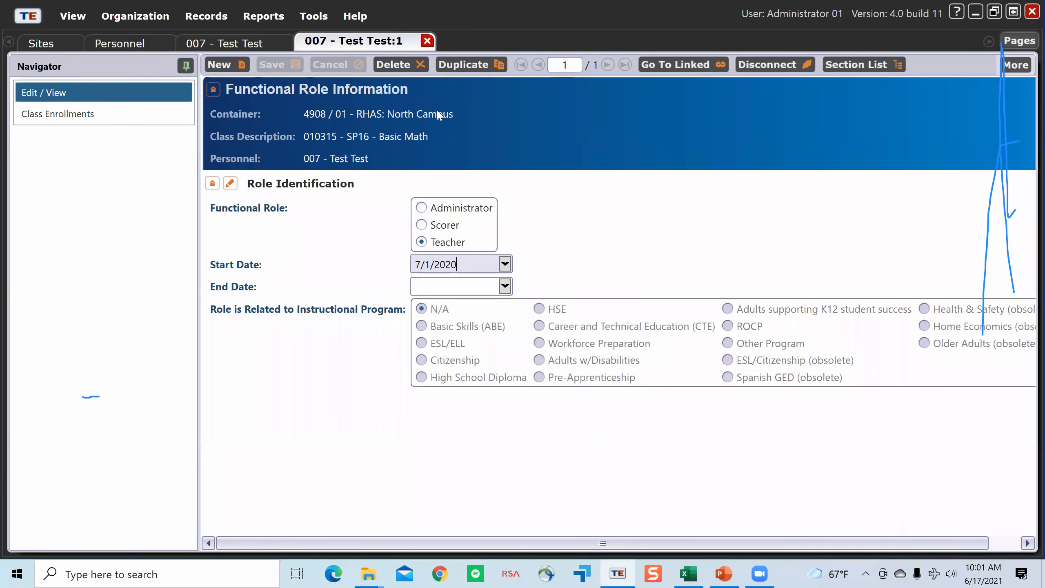
{"action": "left_click", "coordinate": [427, 41]}
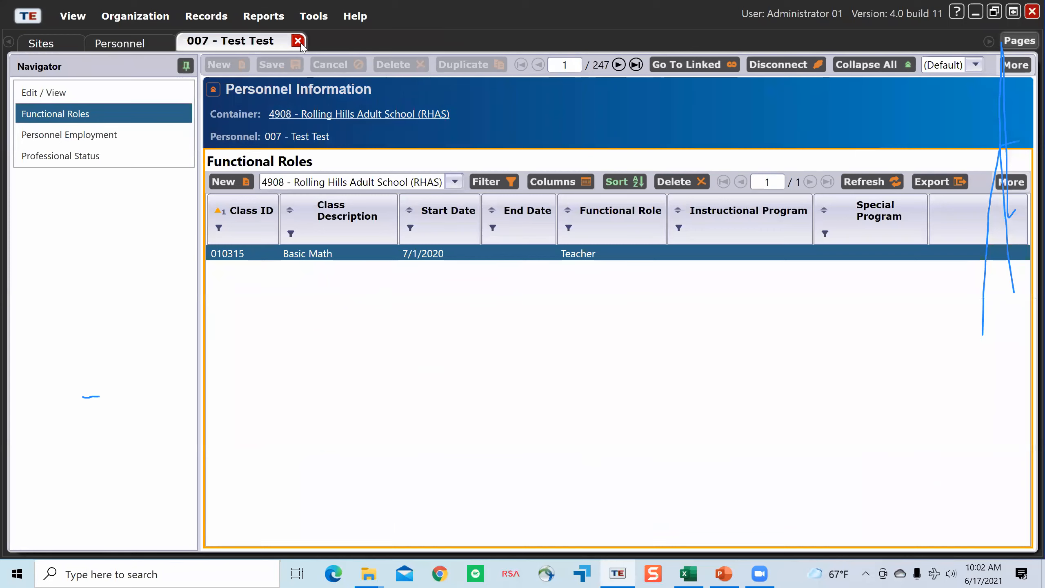
{"action": "left_click", "coordinate": [298, 40]}
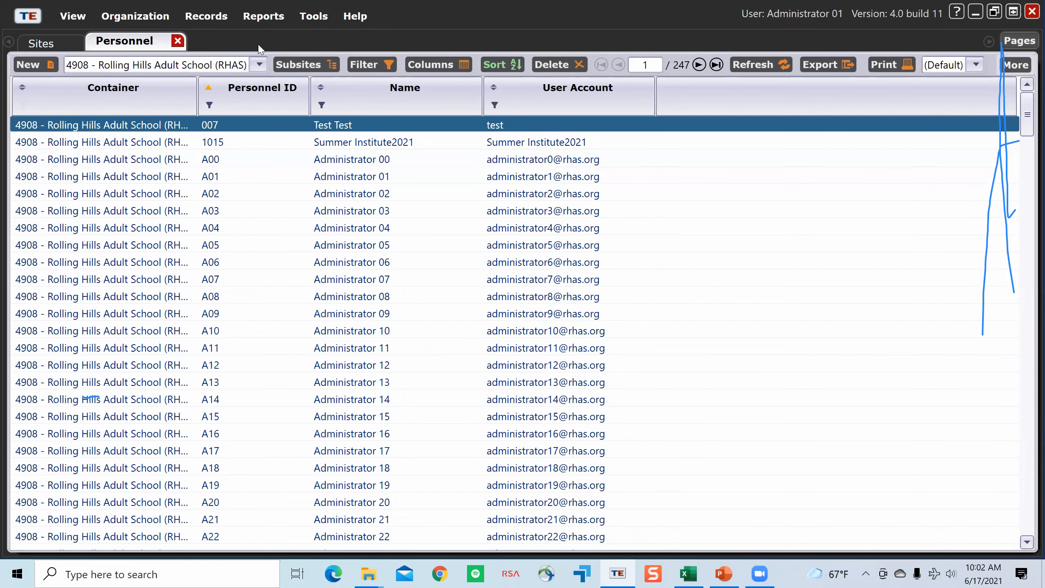
{"action": "left_click", "coordinate": [263, 16]}
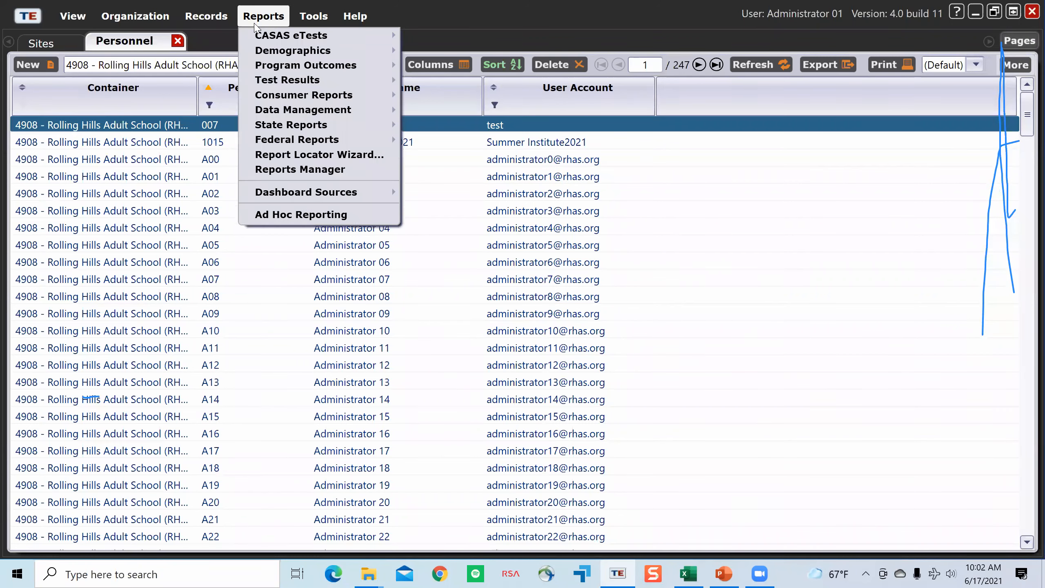
{"action": "left_click", "coordinate": [203, 33]}
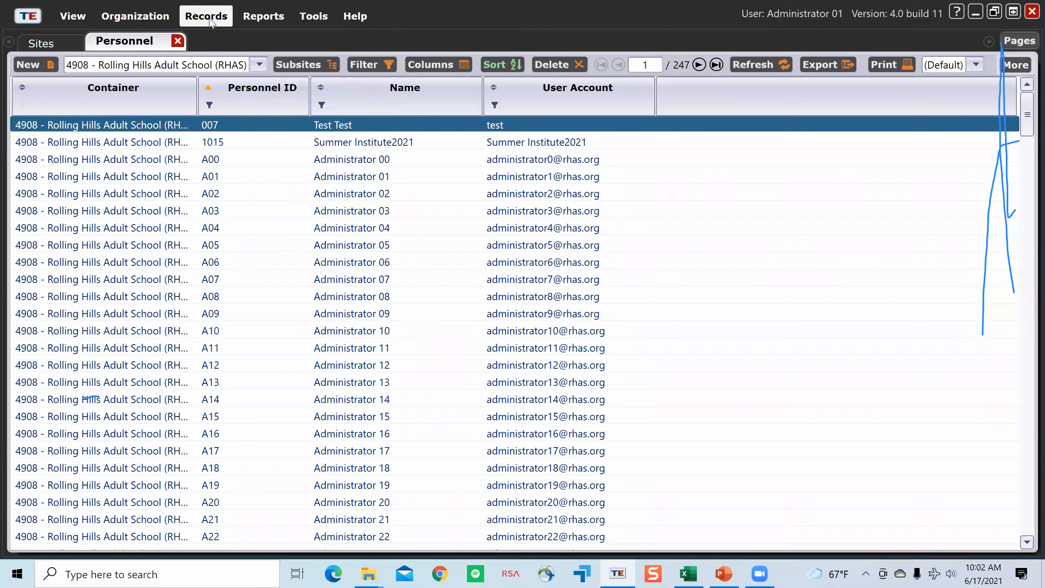
{"action": "left_click", "coordinate": [209, 21]}
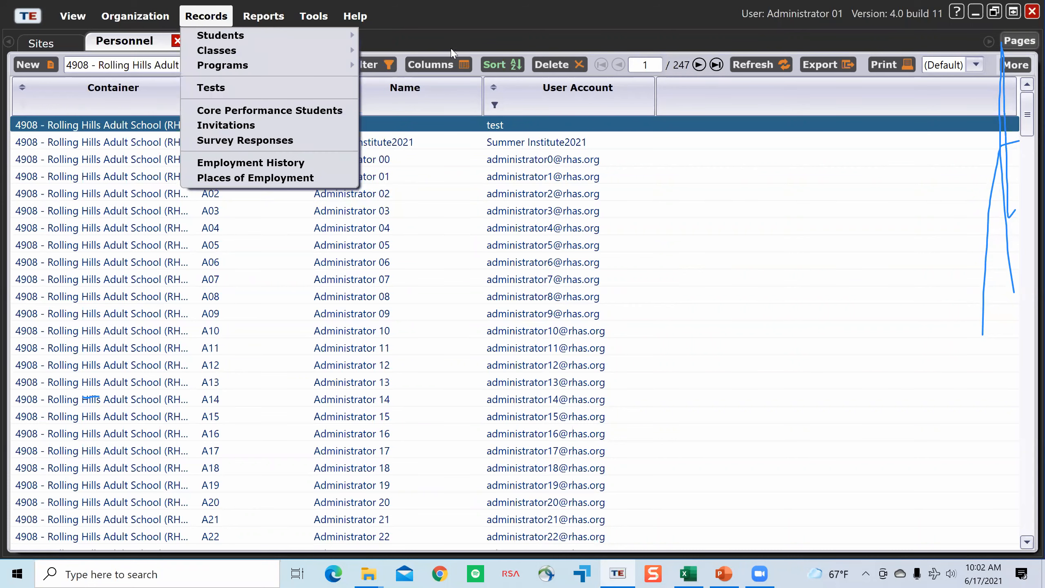
{"action": "left_click", "coordinate": [473, 35]}
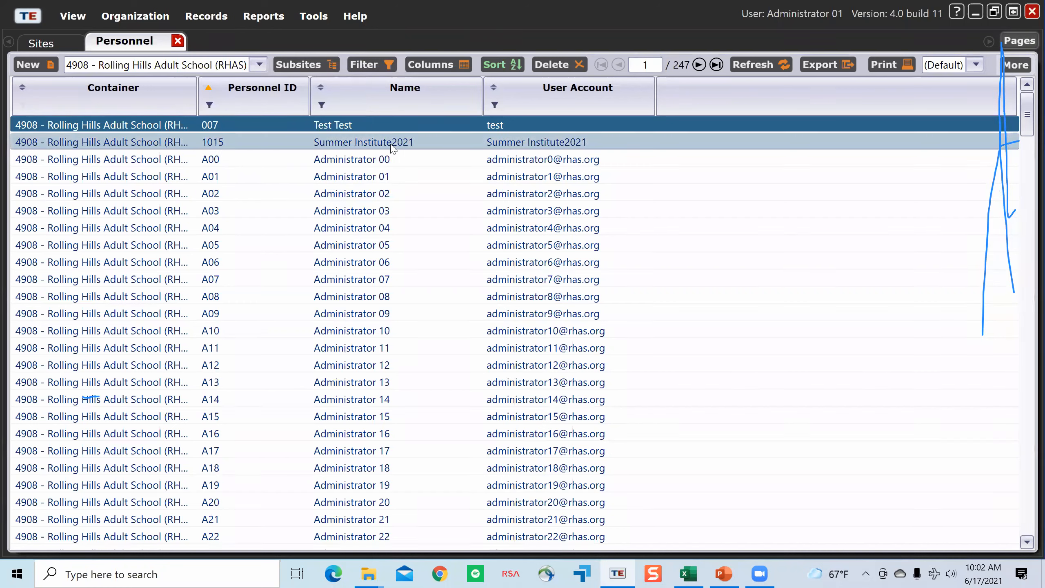
{"action": "left_click", "coordinate": [325, 244]}
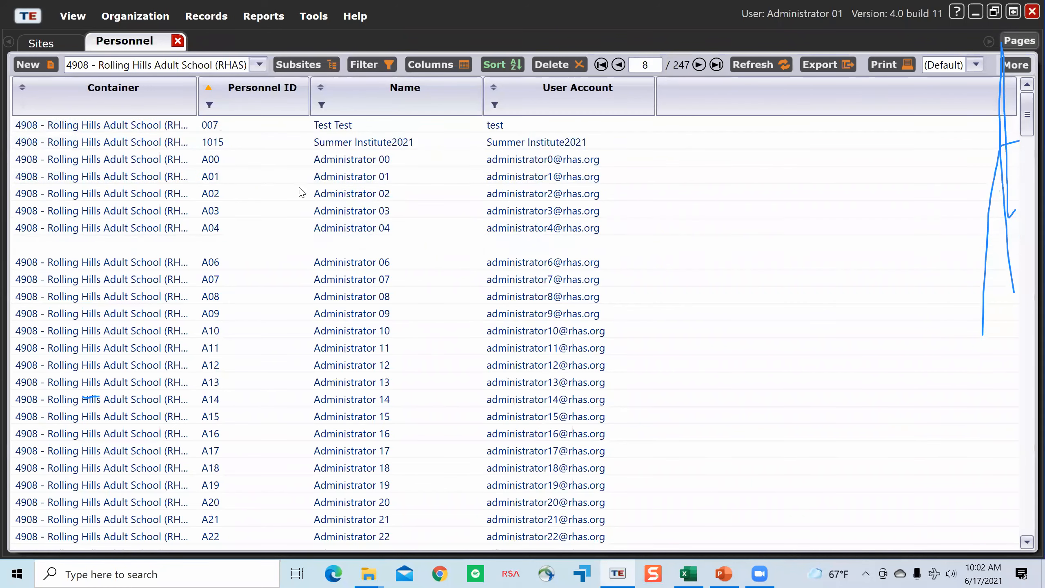
Step: Close the Personnel and Sites lists, and reopen Sites to view the 02 Test Site record
{"action": "left_click", "coordinate": [177, 40]}
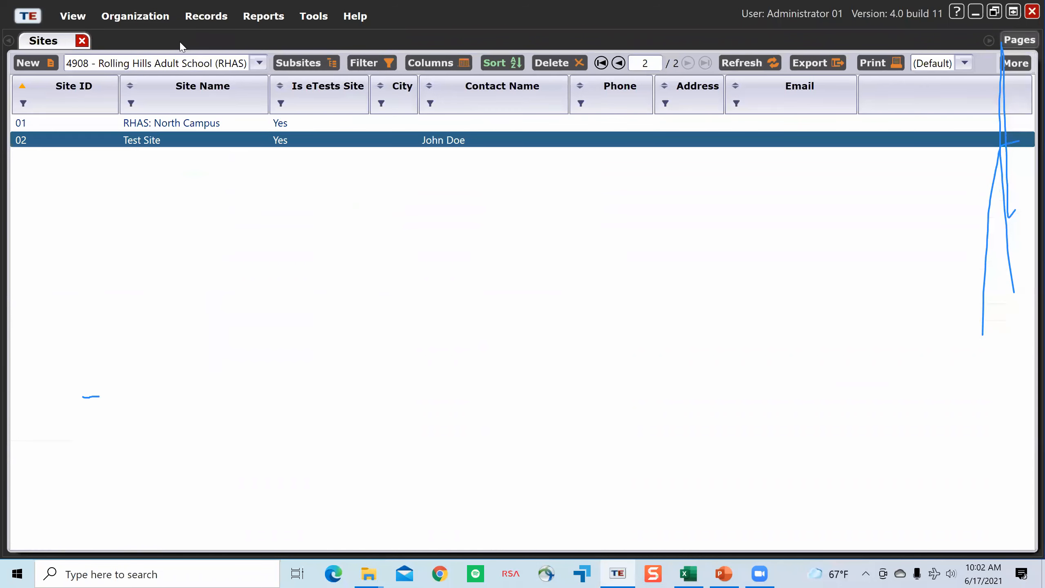
{"action": "left_click", "coordinate": [83, 41]}
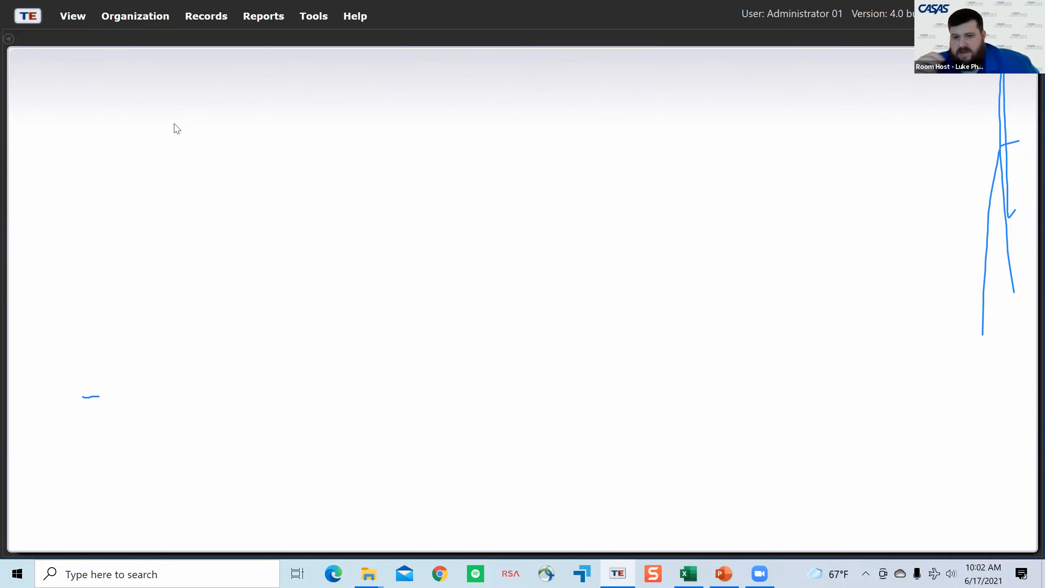
{"action": "left_click", "coordinate": [151, 18]}
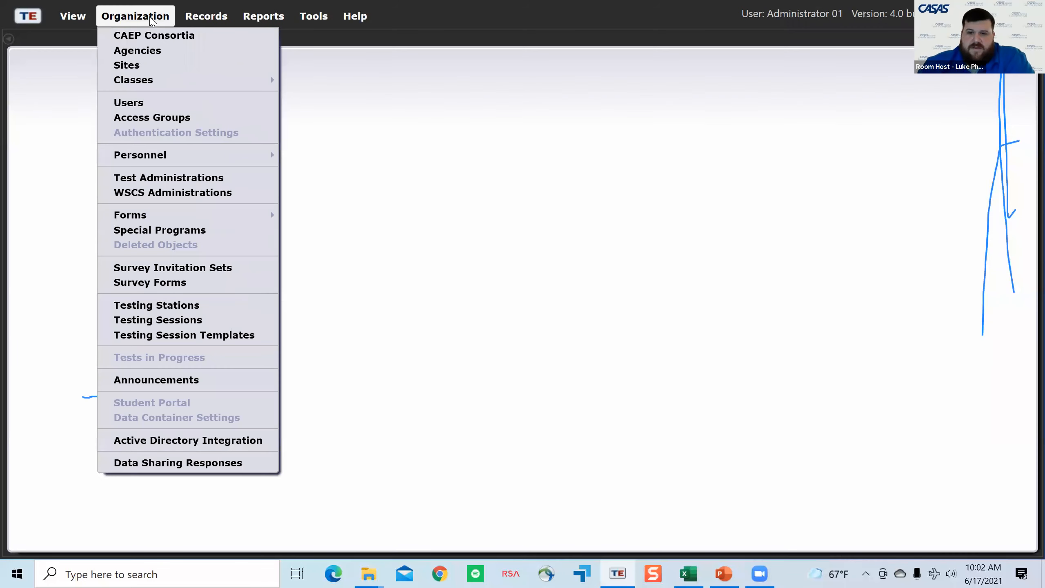
{"action": "left_click", "coordinate": [168, 70]}
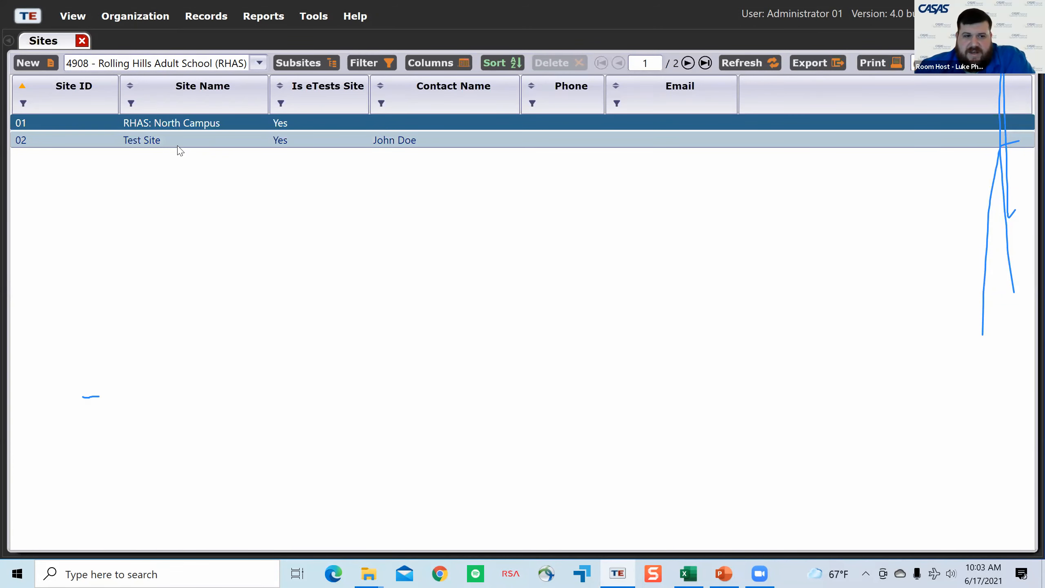
{"action": "double_click", "coordinate": [181, 144]}
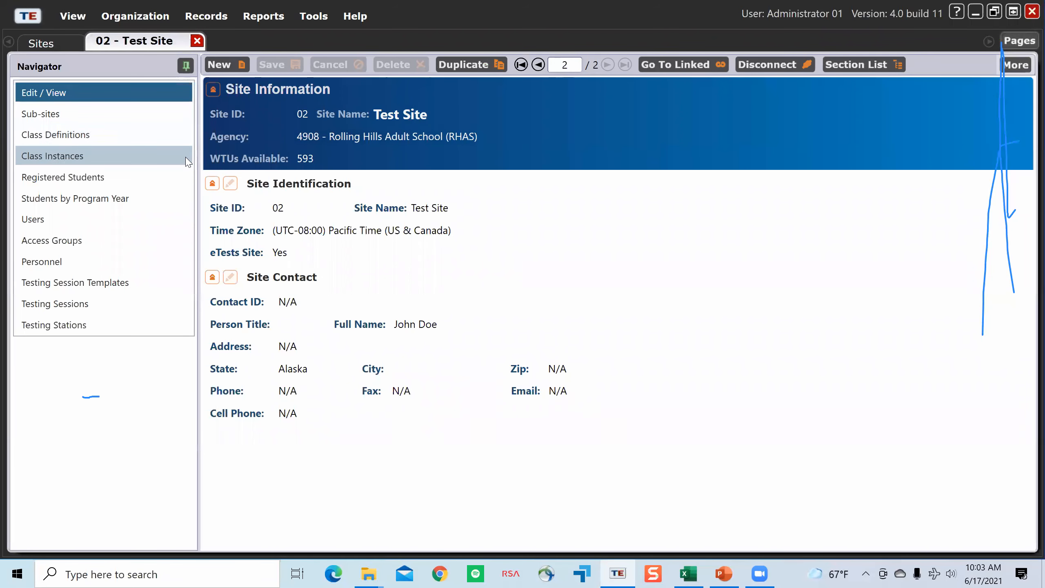
Step: Try switching the eTests Site option off and back on in Test Site's identification, and close the record and the Sites list
{"action": "left_click", "coordinate": [231, 185]}
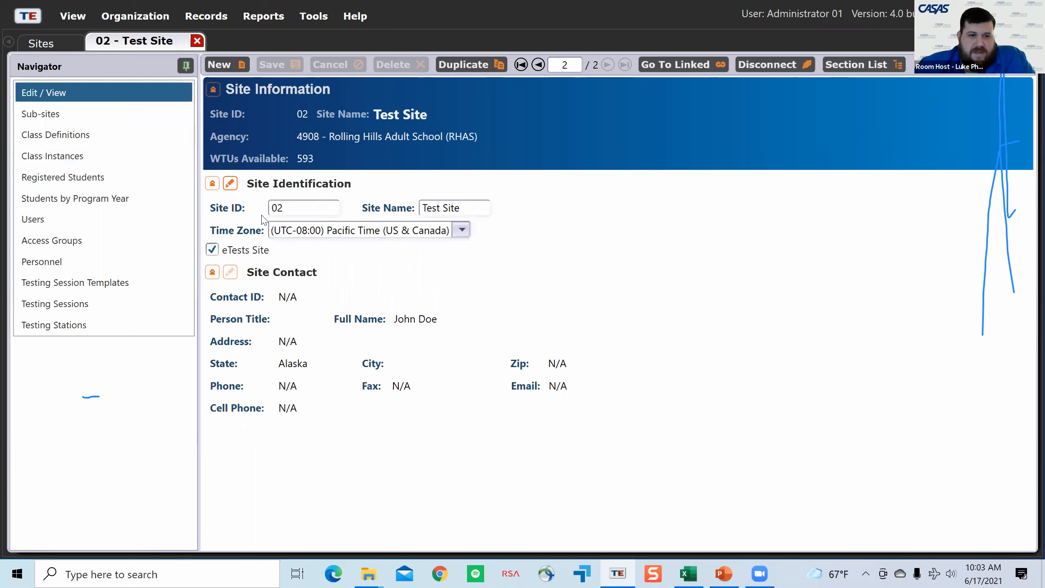
{"action": "left_click_drag", "start_coordinate": [463, 207], "coordinate": [427, 208]}
{"action": "left_click", "coordinate": [466, 208]}
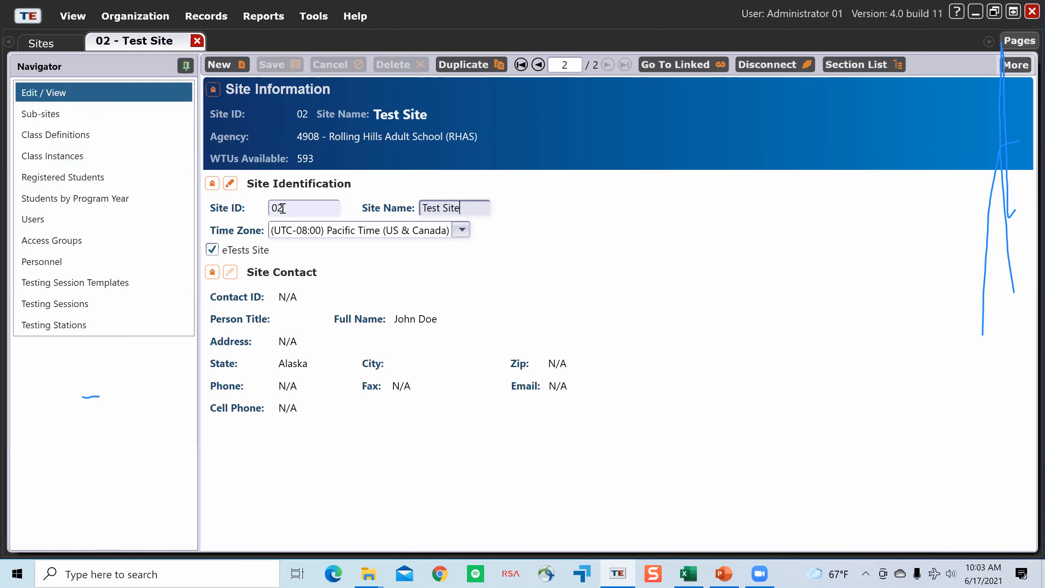
{"action": "left_click", "coordinate": [212, 253]}
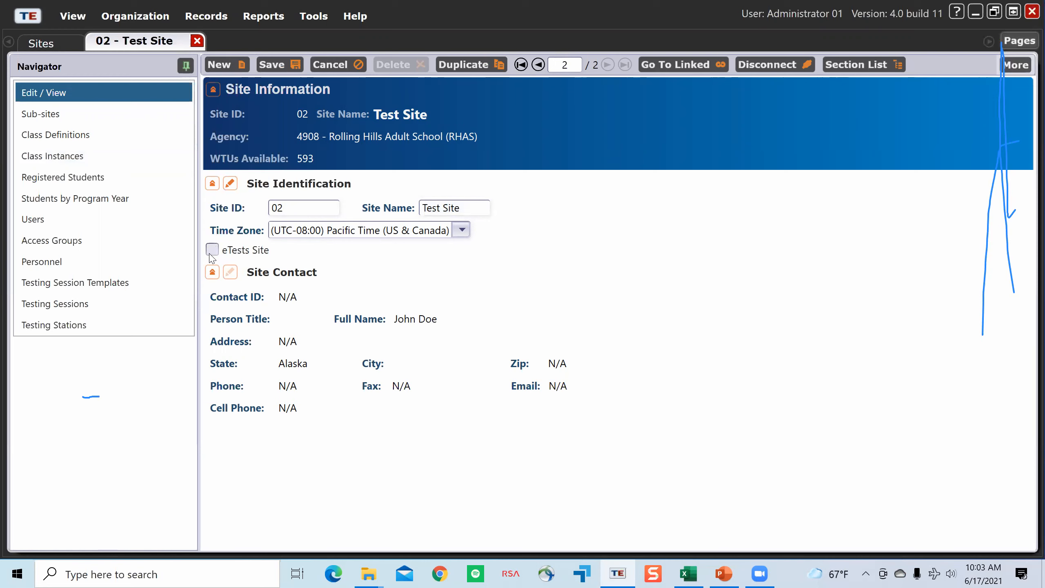
{"action": "left_click", "coordinate": [212, 252]}
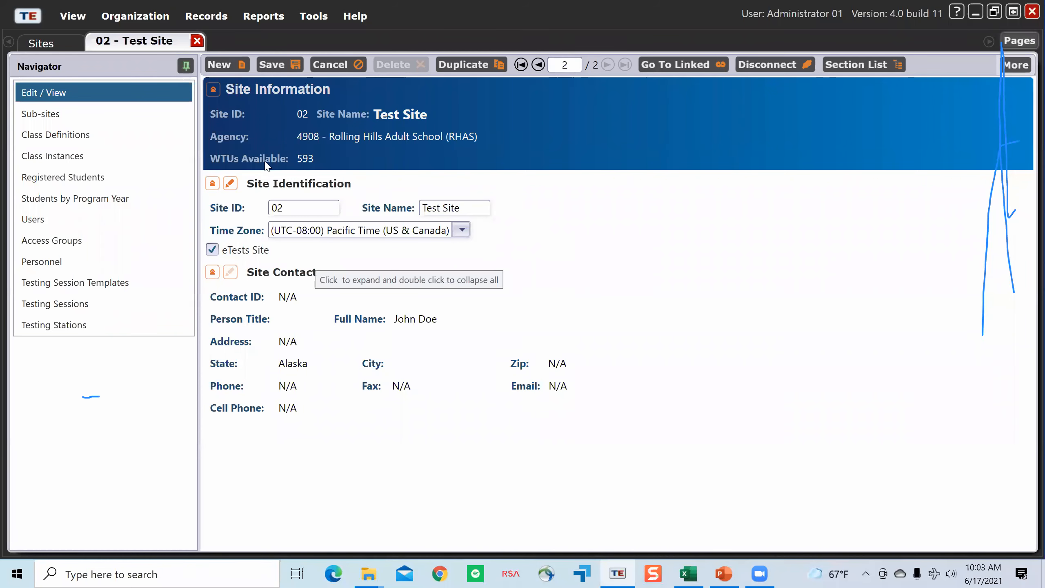
{"action": "left_click", "coordinate": [197, 40]}
{"action": "left_click", "coordinate": [531, 312]}
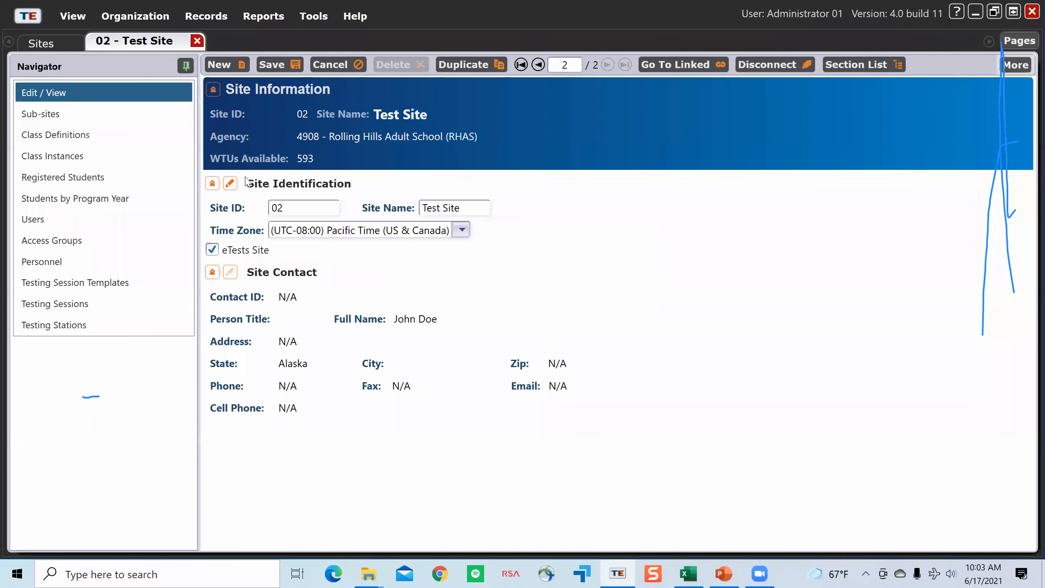
{"action": "left_click", "coordinate": [82, 41]}
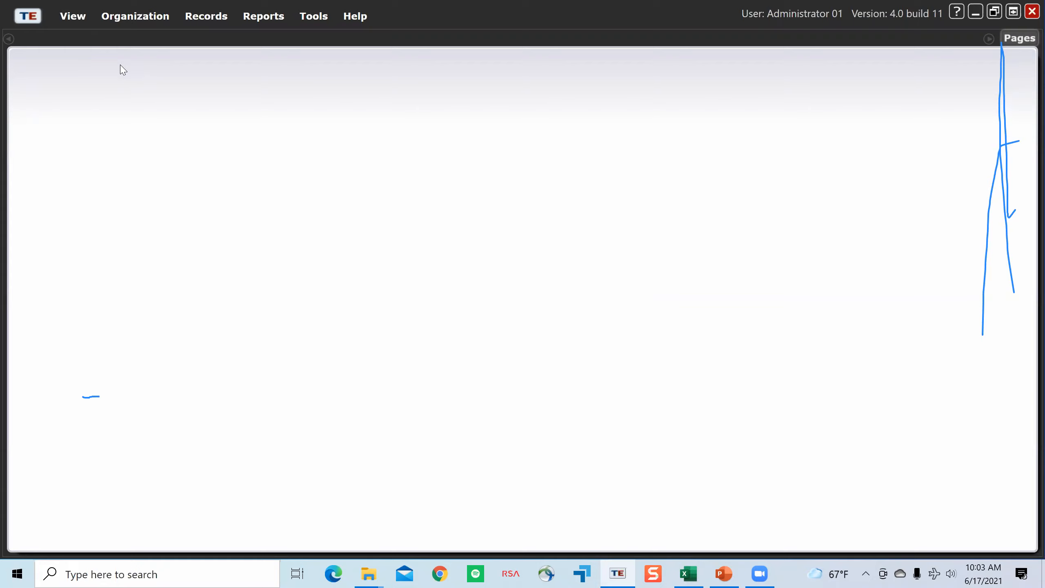
Step: Open the Users list and widen its Access Groups column
{"action": "left_click", "coordinate": [127, 17]}
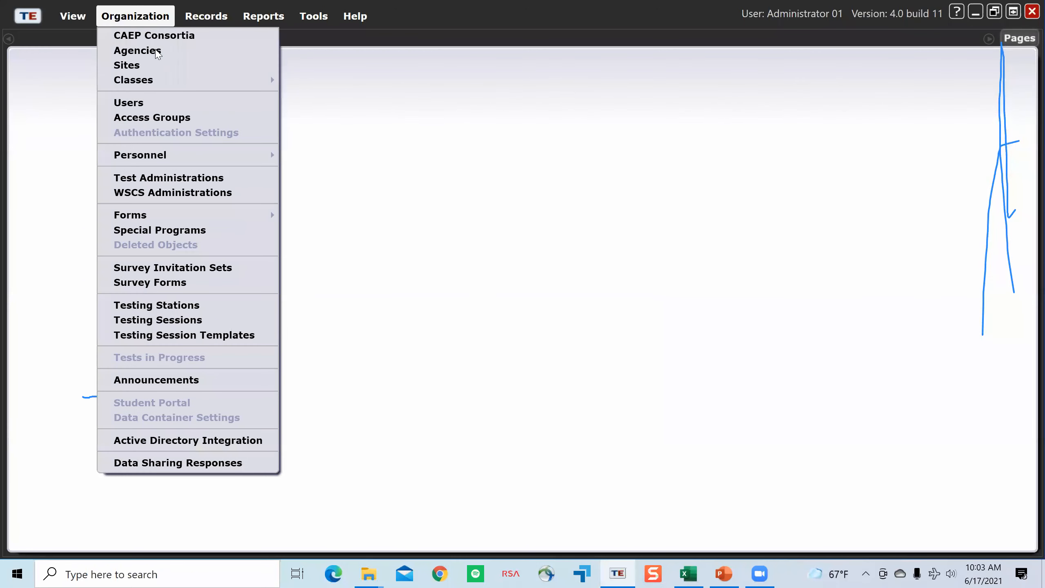
{"action": "left_click", "coordinate": [160, 106]}
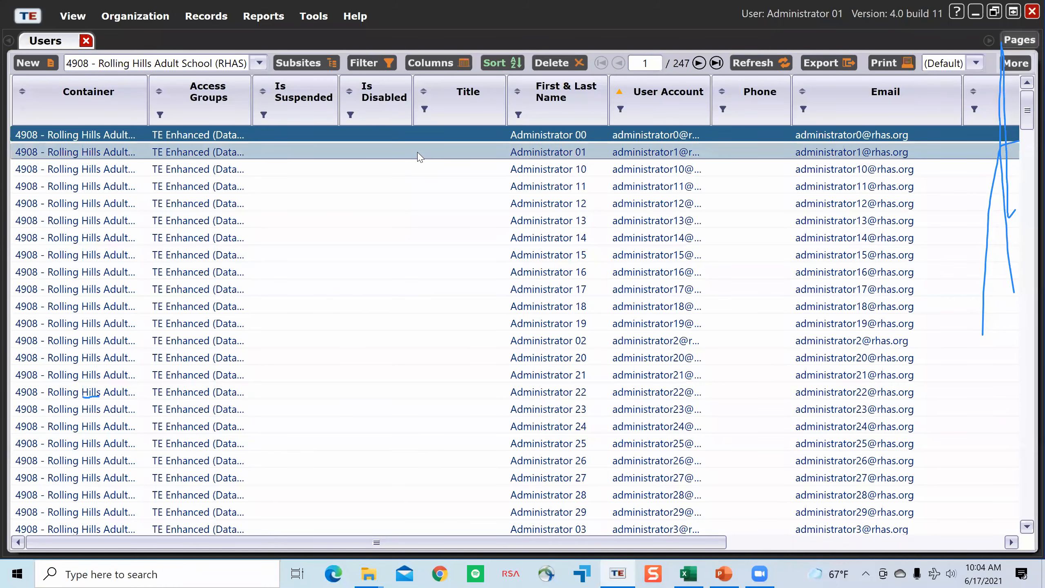
{"action": "left_click_drag", "start_coordinate": [252, 98], "coordinate": [325, 98]}
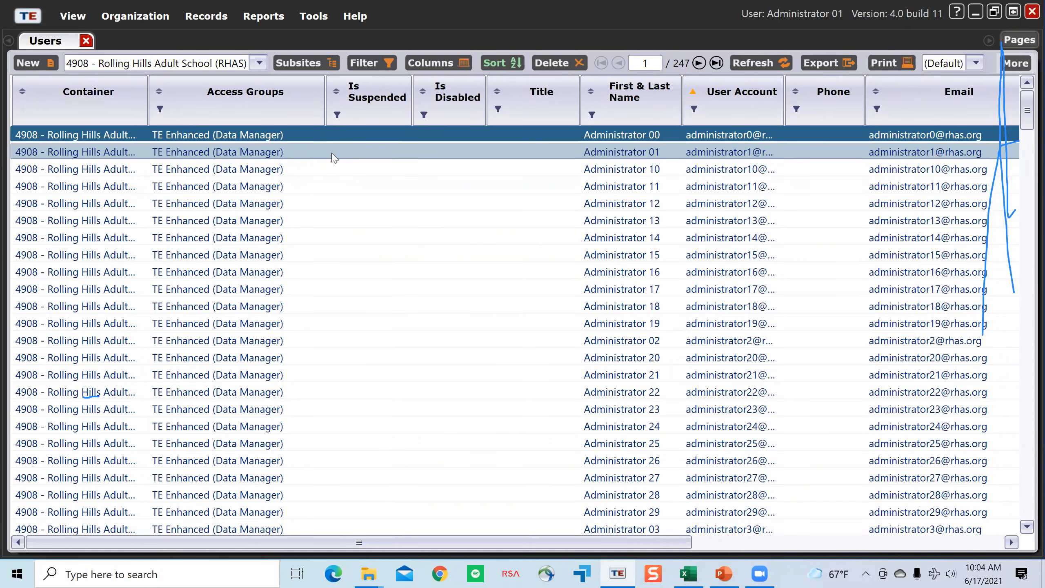
Step: Mark the Administrator 01 user account as disabled, save with the rights change accepted, and close the record
{"action": "double_click", "coordinate": [334, 157]}
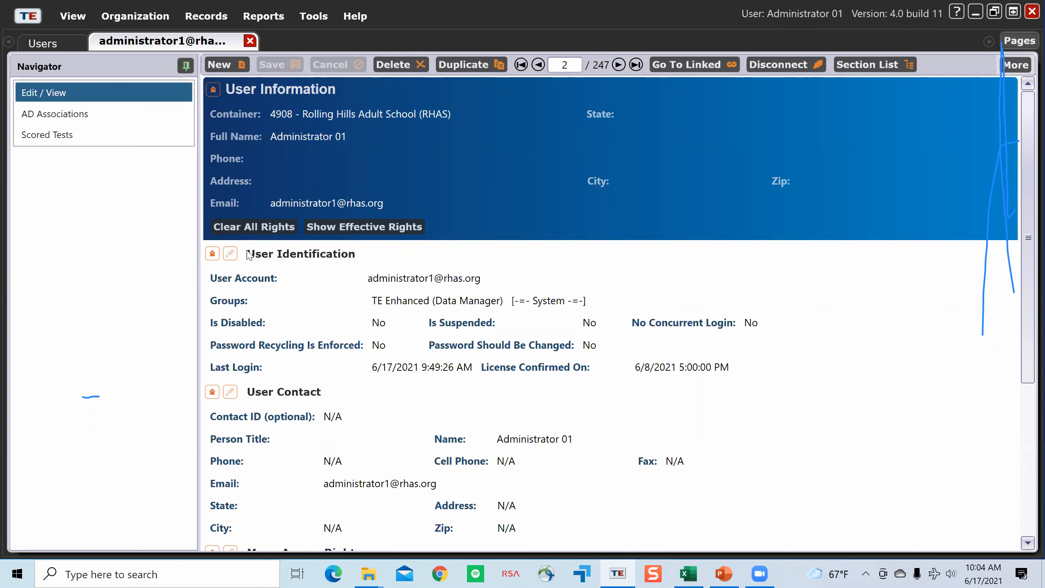
{"action": "left_click", "coordinate": [230, 253]}
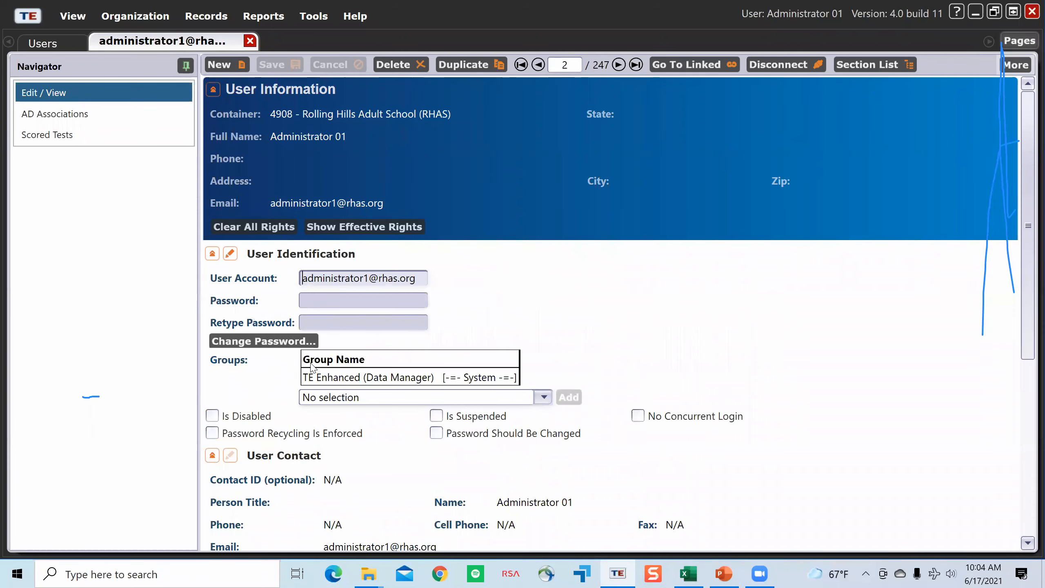
{"action": "left_click", "coordinate": [212, 416]}
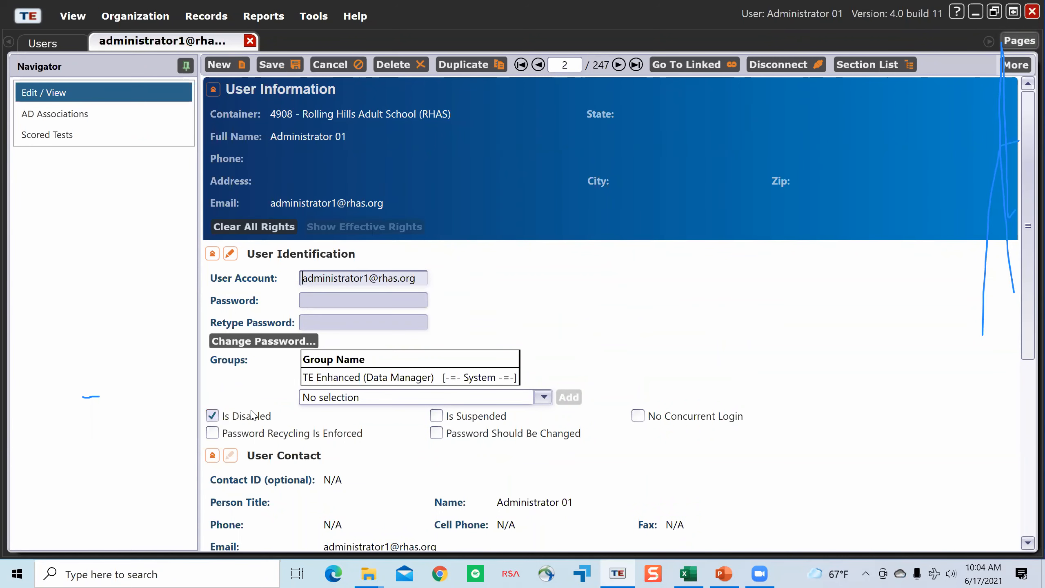
{"action": "left_click", "coordinate": [277, 65]}
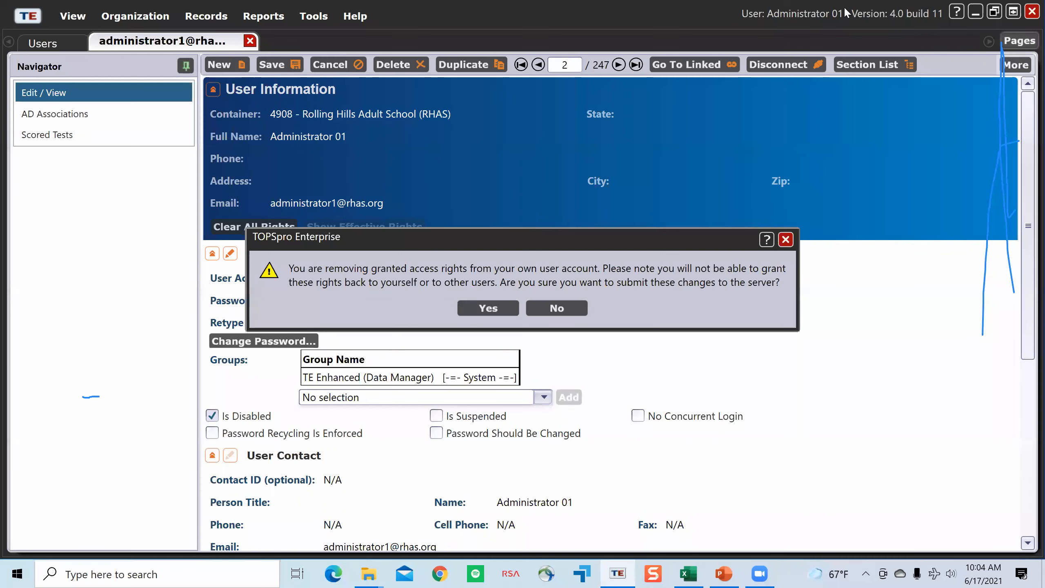
{"action": "left_click", "coordinate": [485, 313]}
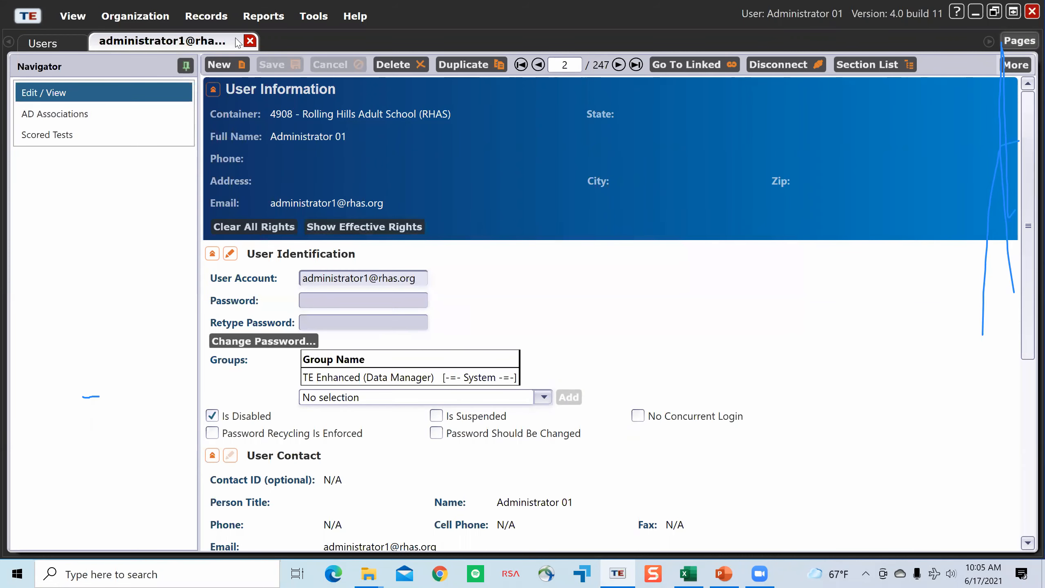
{"action": "left_click", "coordinate": [250, 41]}
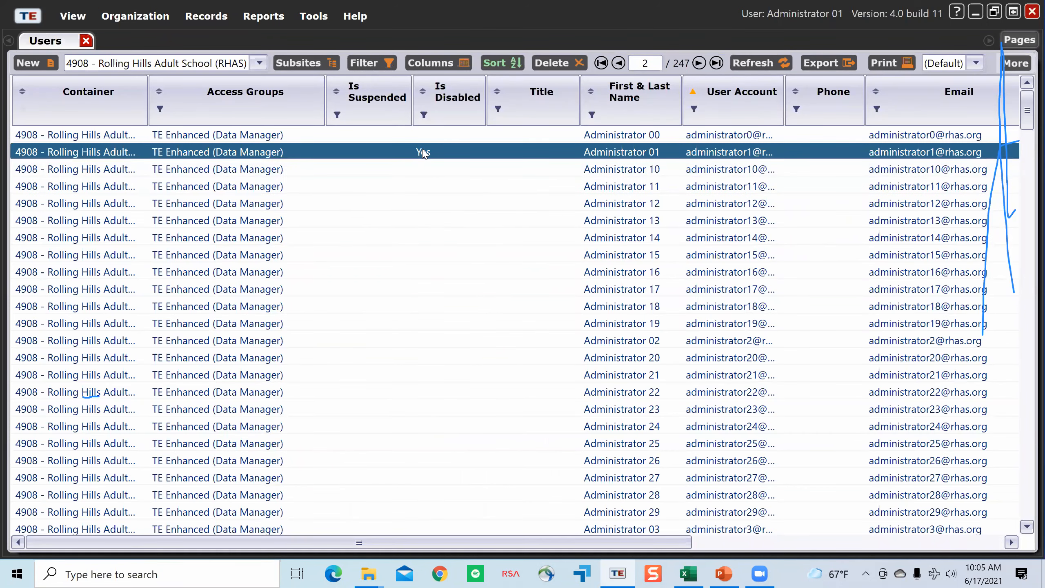
Step: Clear the Is Disabled option on the Administrator 01 user account, save with the rights change accepted, and close the record
{"action": "double_click", "coordinate": [539, 153]}
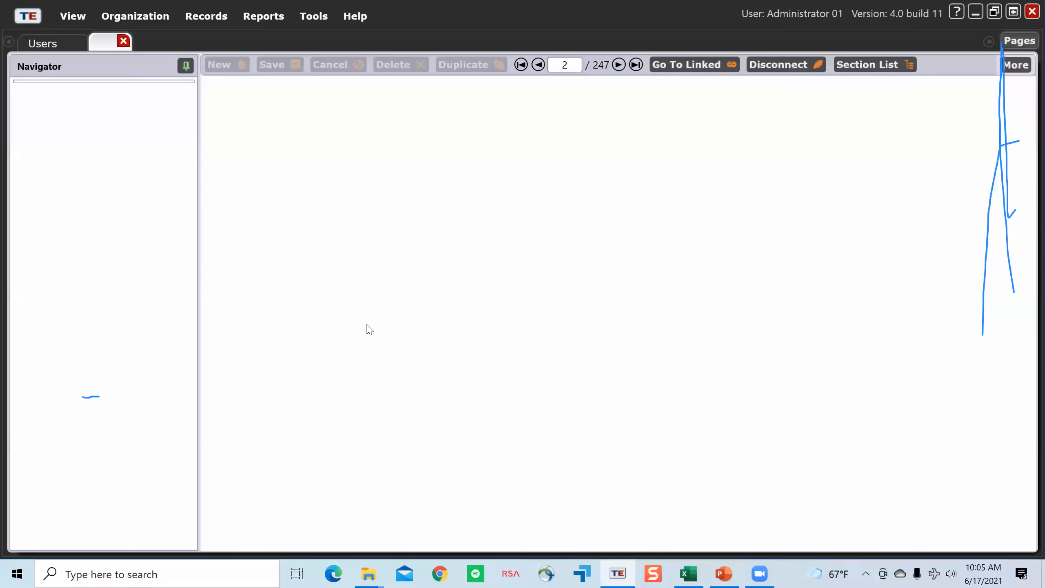
{"action": "left_click", "coordinate": [230, 253]}
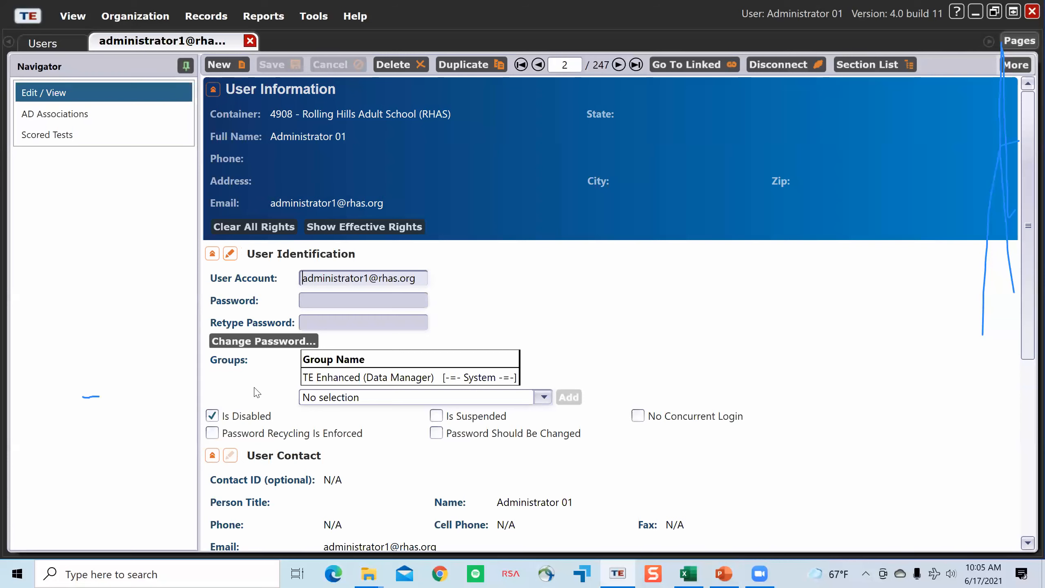
{"action": "left_click", "coordinate": [217, 417]}
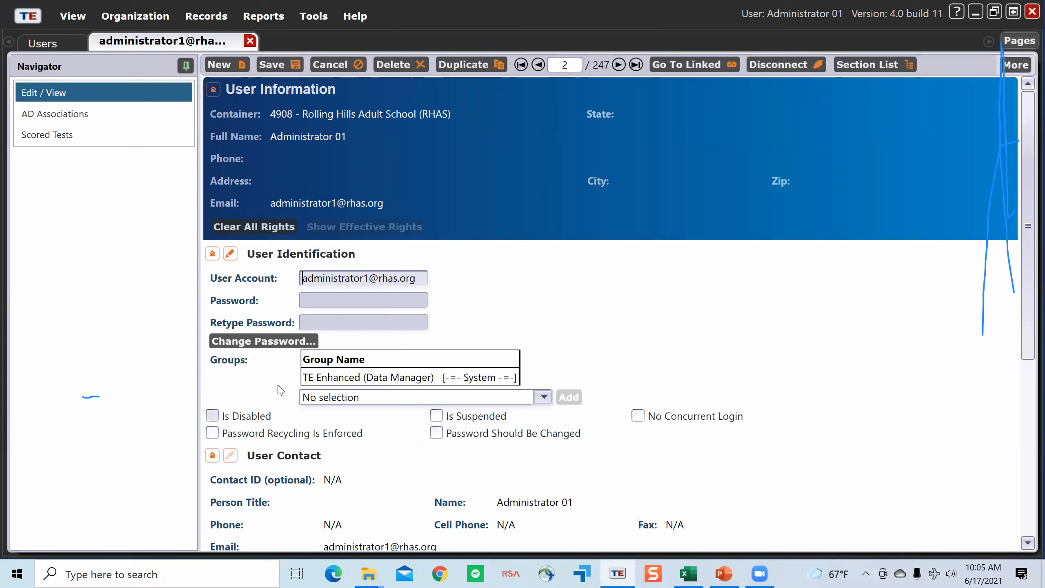
{"action": "left_click", "coordinate": [291, 65]}
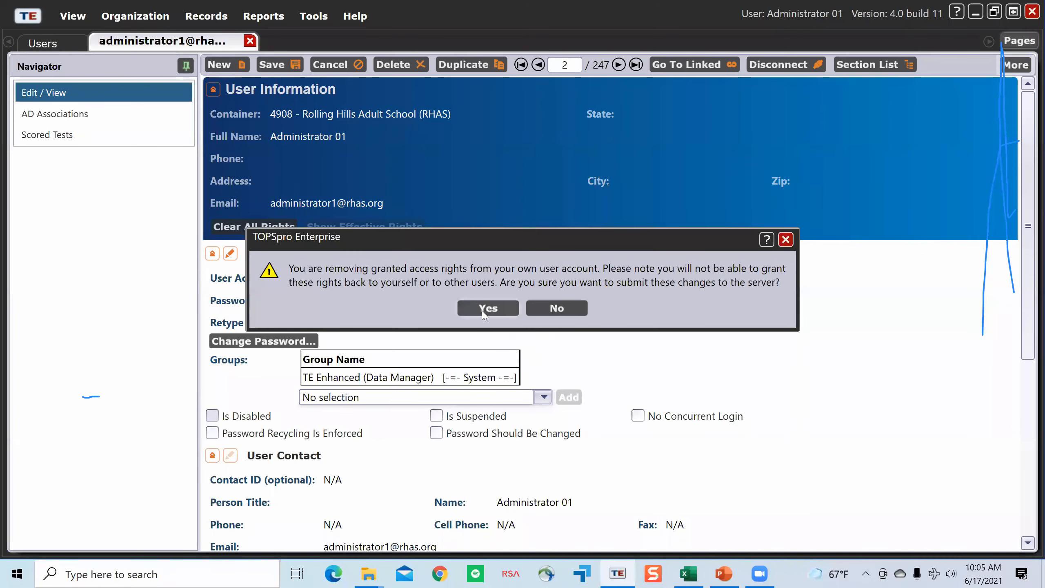
{"action": "left_click", "coordinate": [484, 313]}
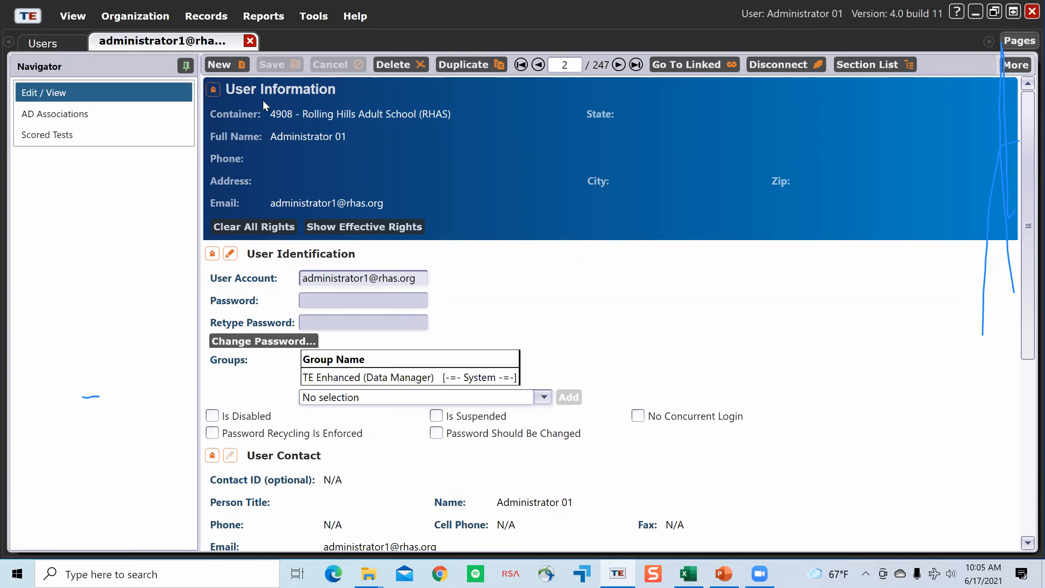
{"action": "left_click", "coordinate": [250, 40]}
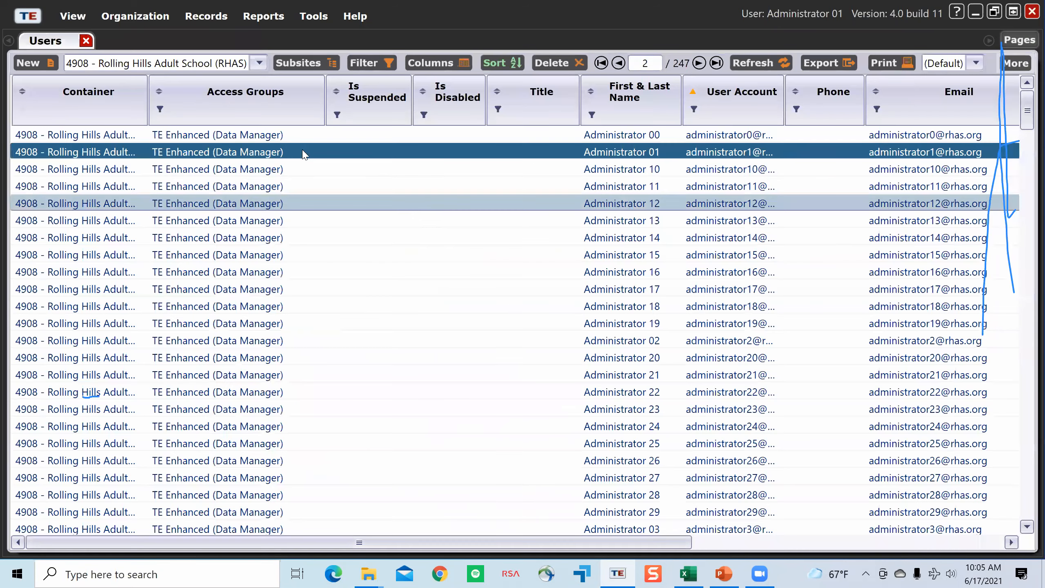
Step: Reset the password of the Coordinator 01 user account, turn on Password Should Be Changed, and save the record
{"action": "scroll", "coordinate": [403, 276], "scroll_direction": "down", "scroll_amount": 20}
{"action": "scroll", "coordinate": [401, 282], "scroll_direction": "up", "scroll_amount": 5}
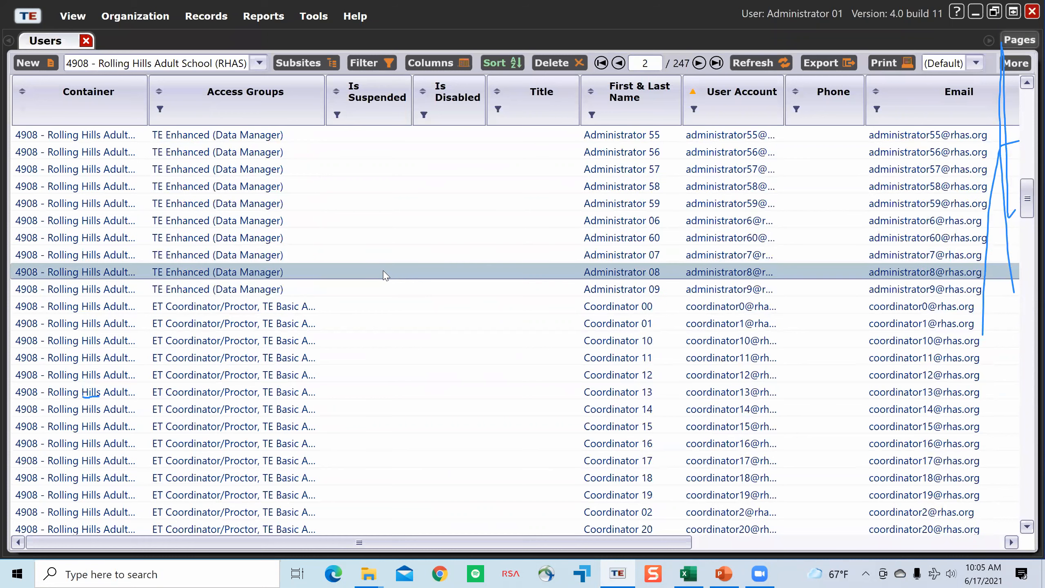
{"action": "double_click", "coordinate": [362, 327]}
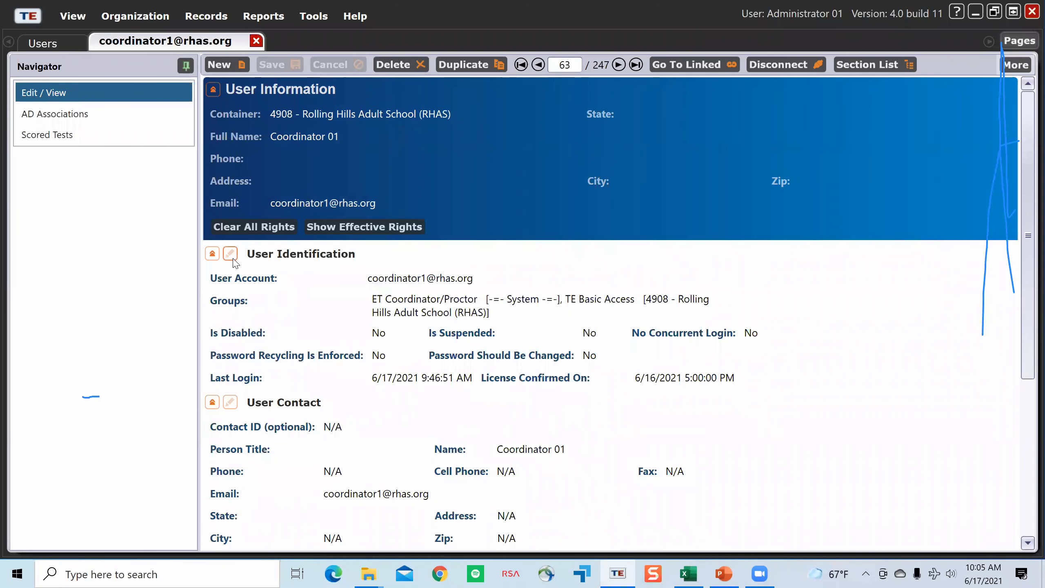
{"action": "left_click", "coordinate": [230, 254]}
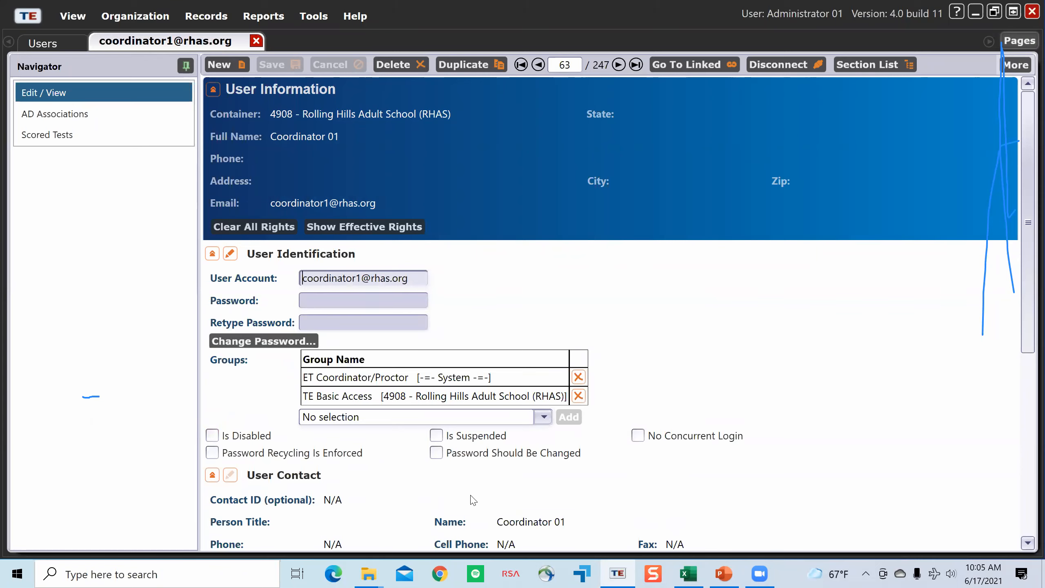
{"action": "left_click", "coordinate": [246, 342]}
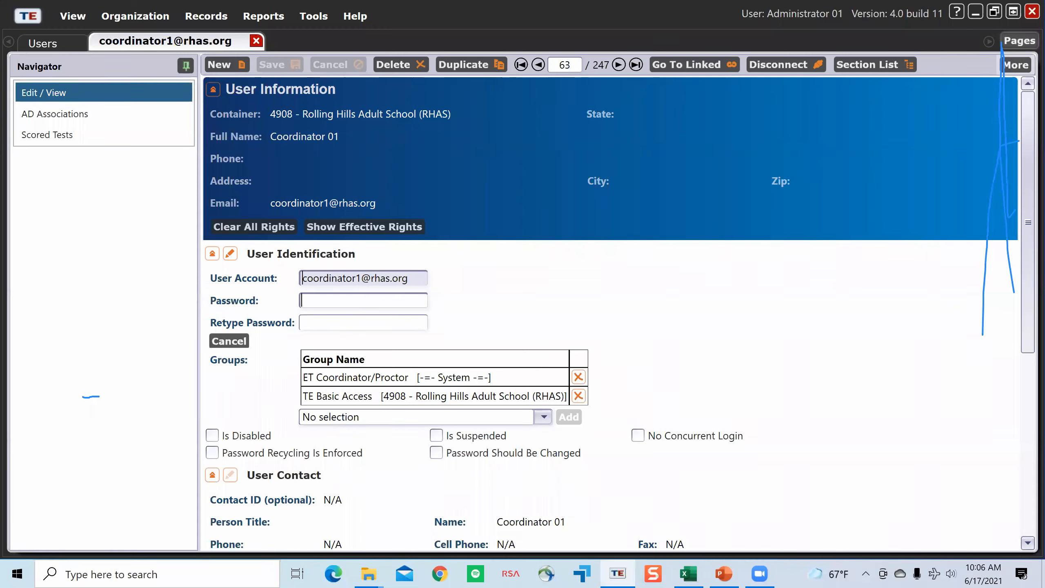
{"action": "type", "text": "******"}
{"action": "left_click", "coordinate": [389, 328]}
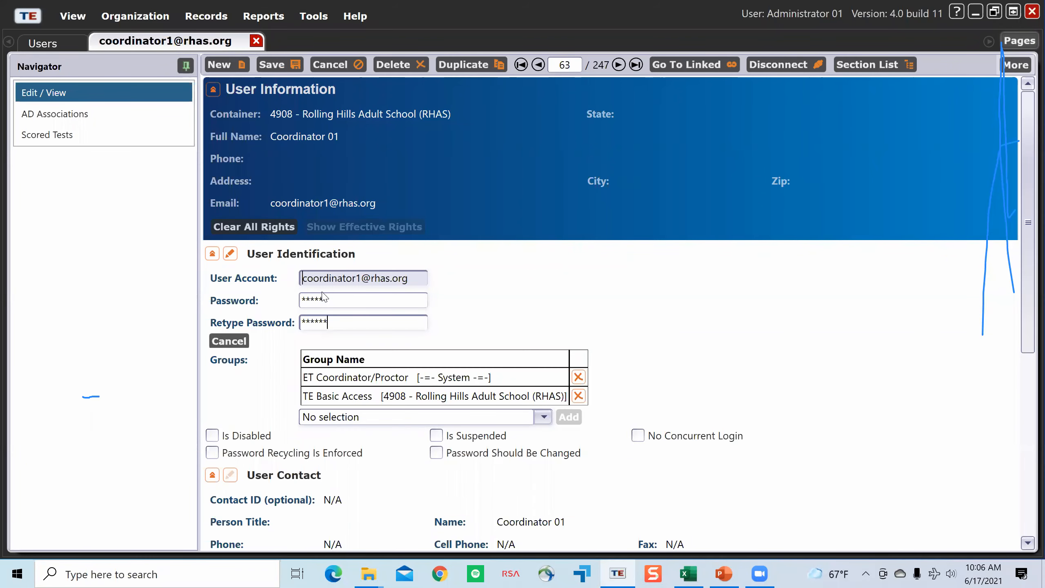
{"action": "left_click", "coordinate": [439, 455]}
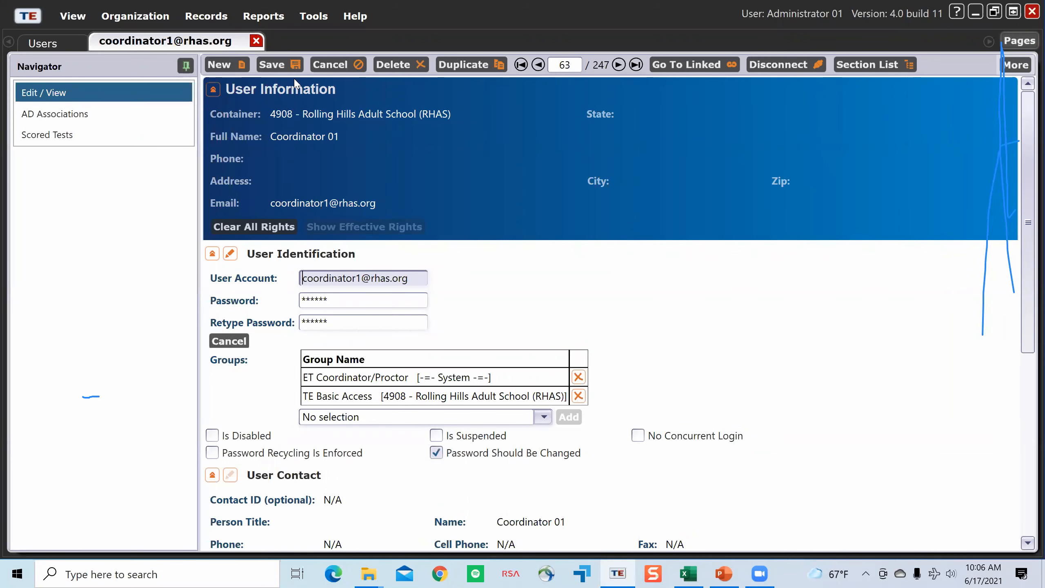
{"action": "left_click", "coordinate": [294, 65]}
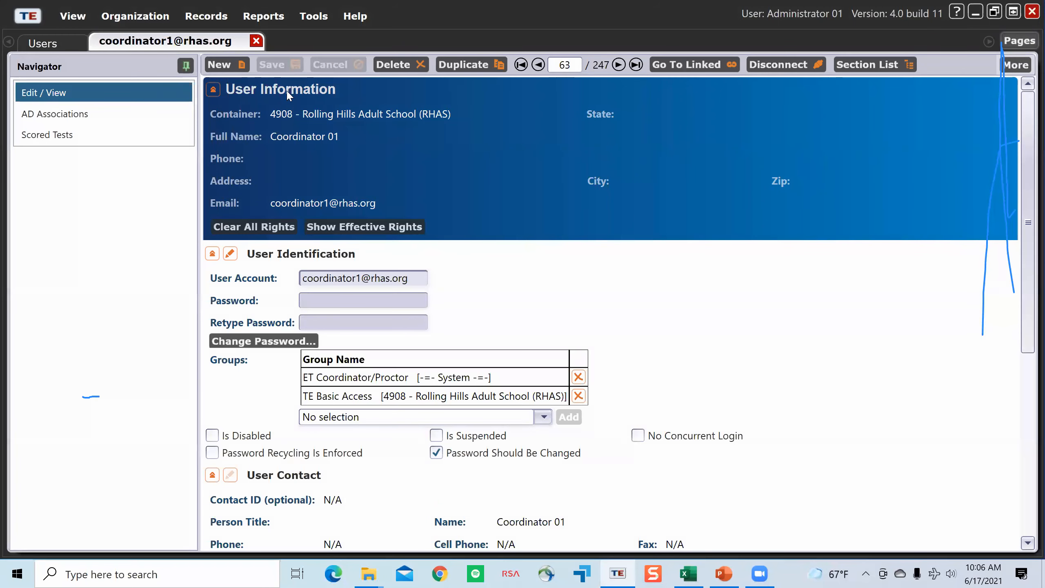
Step: Log out and try to log in to agency 4908 with the coordinator's user e-mail and account password
{"action": "left_click", "coordinate": [37, 19]}
{"action": "left_click", "coordinate": [67, 82]}
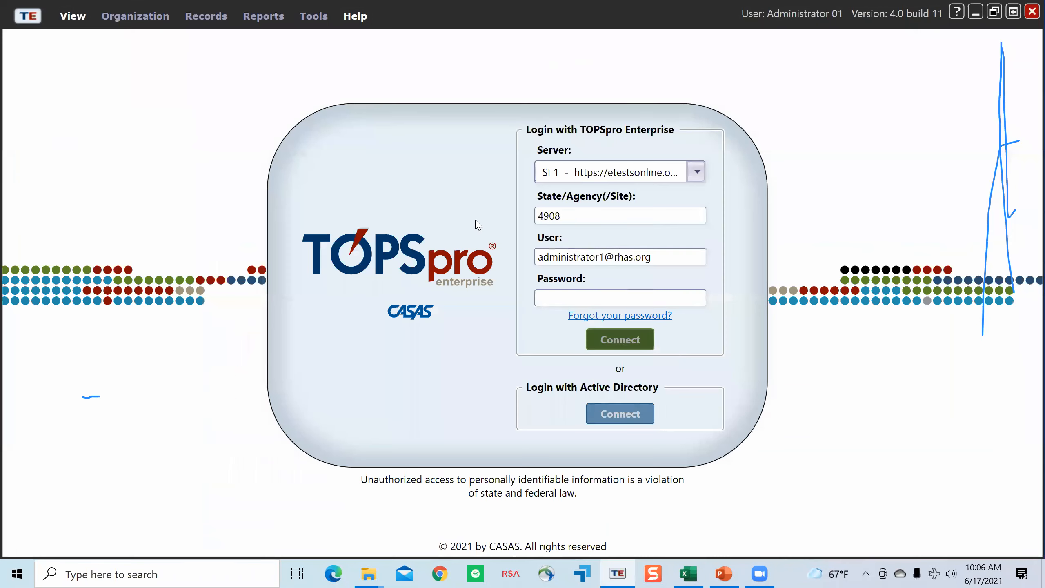
{"action": "left_click_drag", "start_coordinate": [665, 259], "coordinate": [435, 234]}
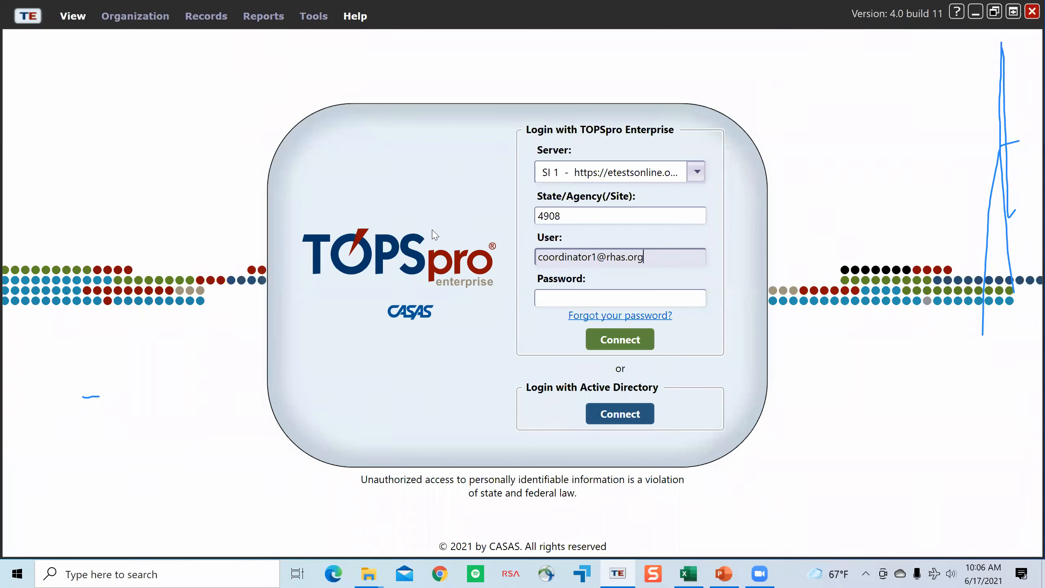
{"action": "key", "text": "Tab"}
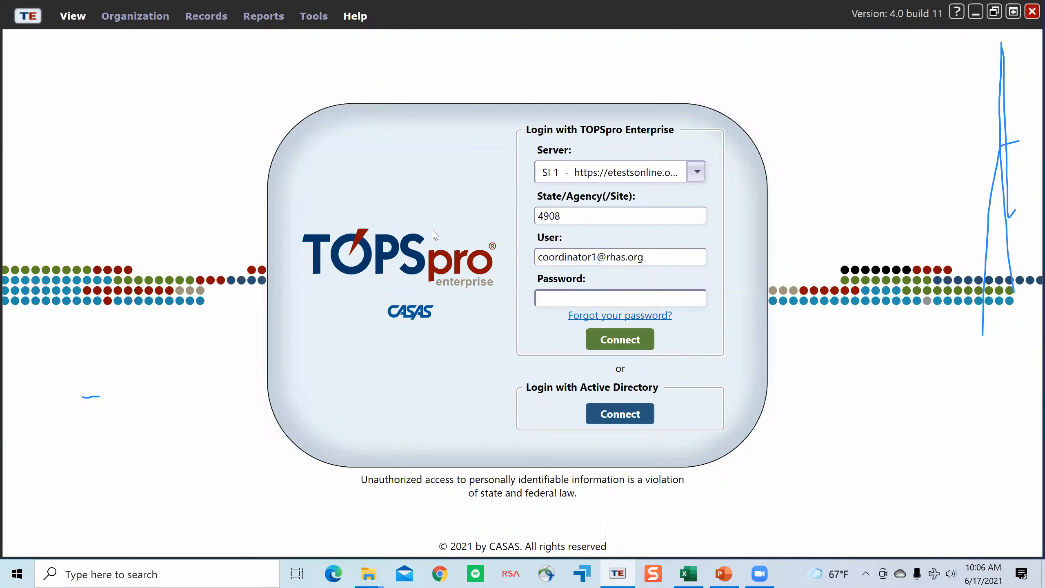
{"action": "type", "text": "***********"}
{"action": "key", "text": "Return"}
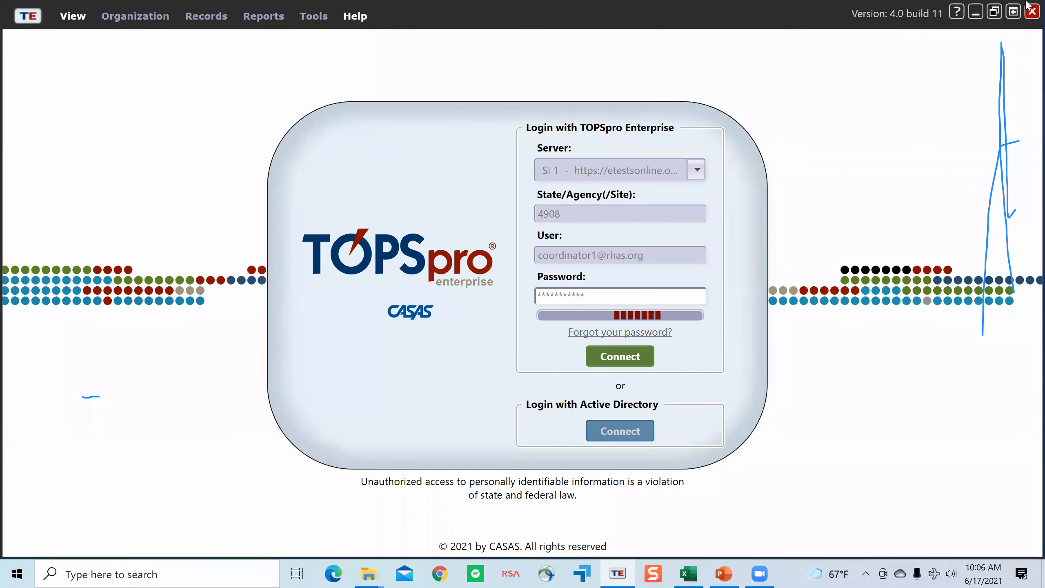
Step: Close the TOPSpro Enterprise window and relaunch the program from the desktop
{"action": "right_click", "coordinate": [625, 574]}
{"action": "left_click", "coordinate": [618, 543]}
{"action": "double_click", "coordinate": [259, 354]}
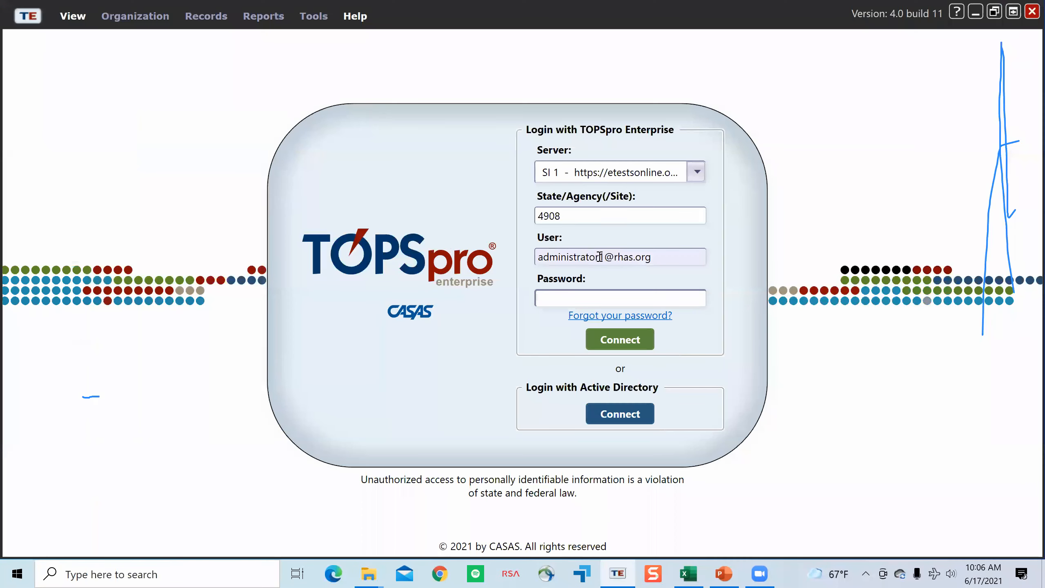
Step: Change the login user to the coordinator's e-mail and try to connect with the account password
{"action": "left_click_drag", "start_coordinate": [600, 257], "coordinate": [535, 256]}
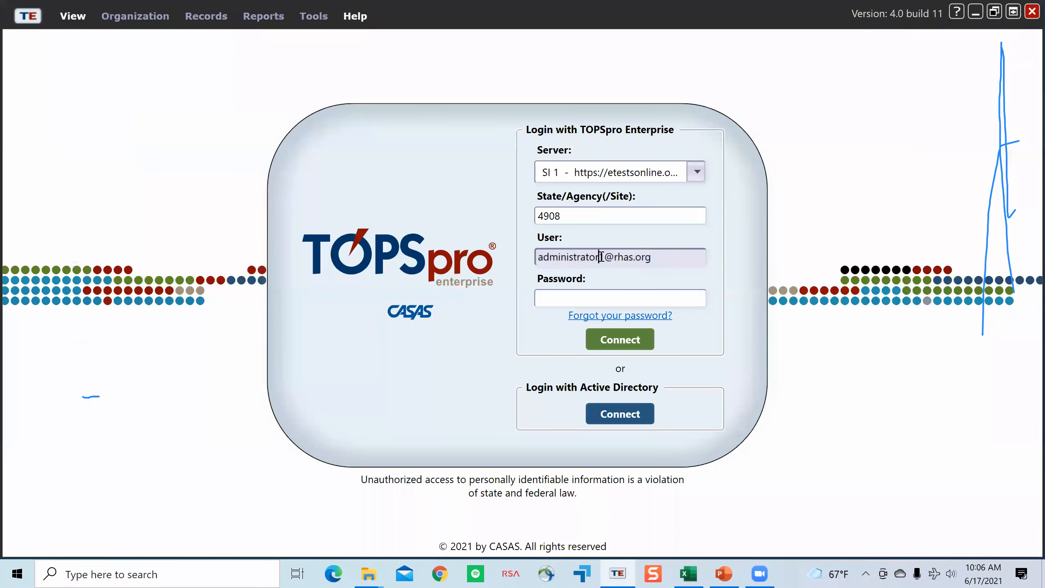
{"action": "type", "text": "coor"}
{"action": "type", "text": "dinato"}
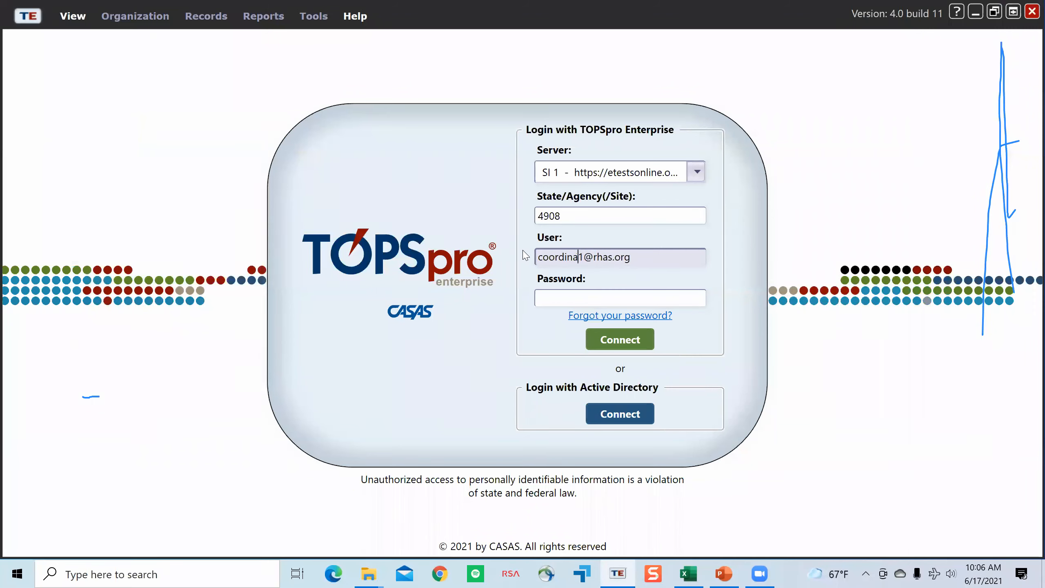
{"action": "key", "text": "Tab"}
{"action": "type", "text": "***********"}
{"action": "key", "text": "Return"}
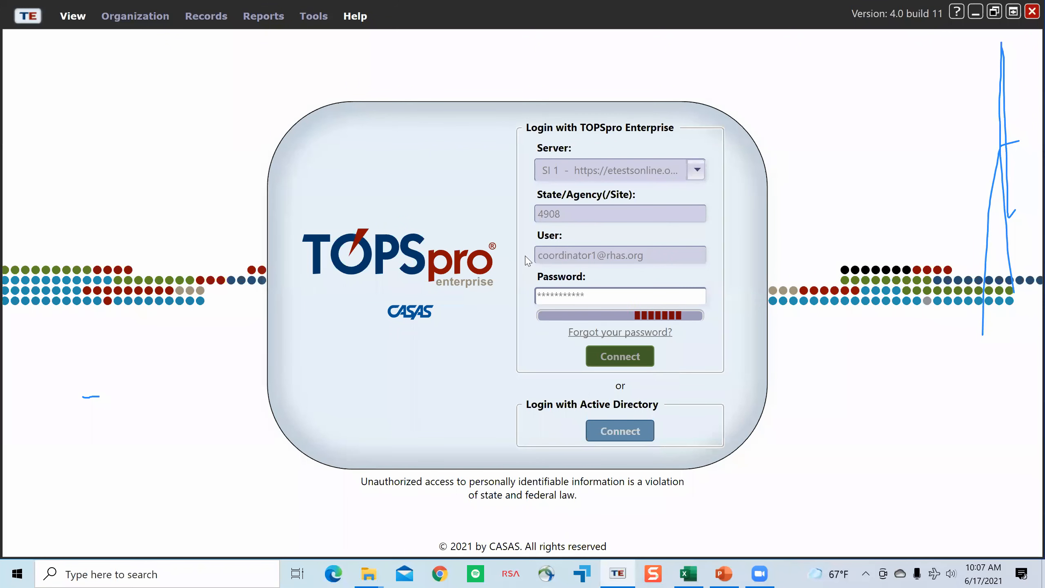
Step: Replace the entered login password with the coordinator account's reset password and connect
{"action": "left_click_drag", "start_coordinate": [614, 297], "coordinate": [530, 302]}
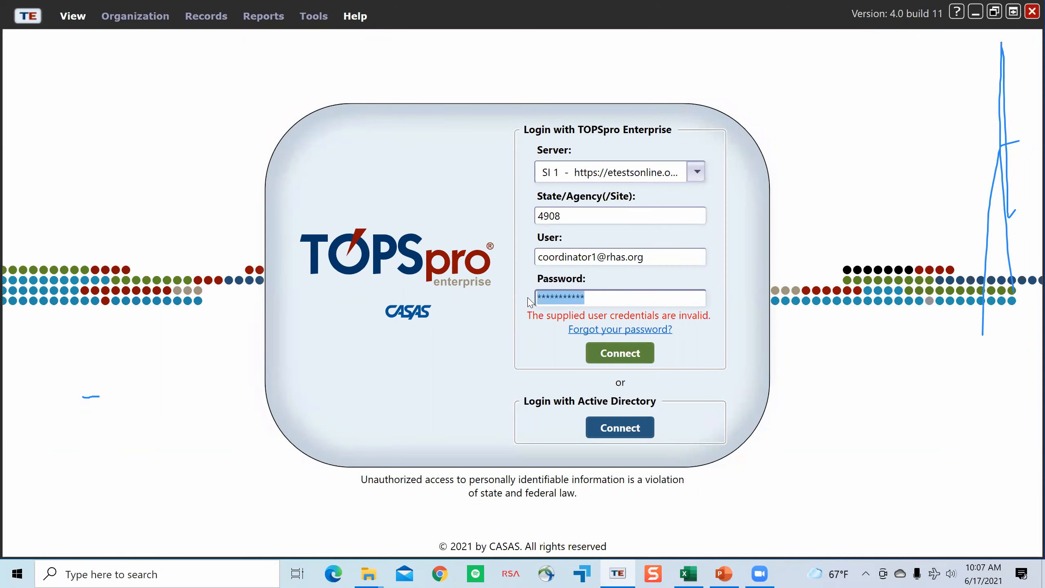
{"action": "type", "text": "******"}
{"action": "key", "text": "Return"}
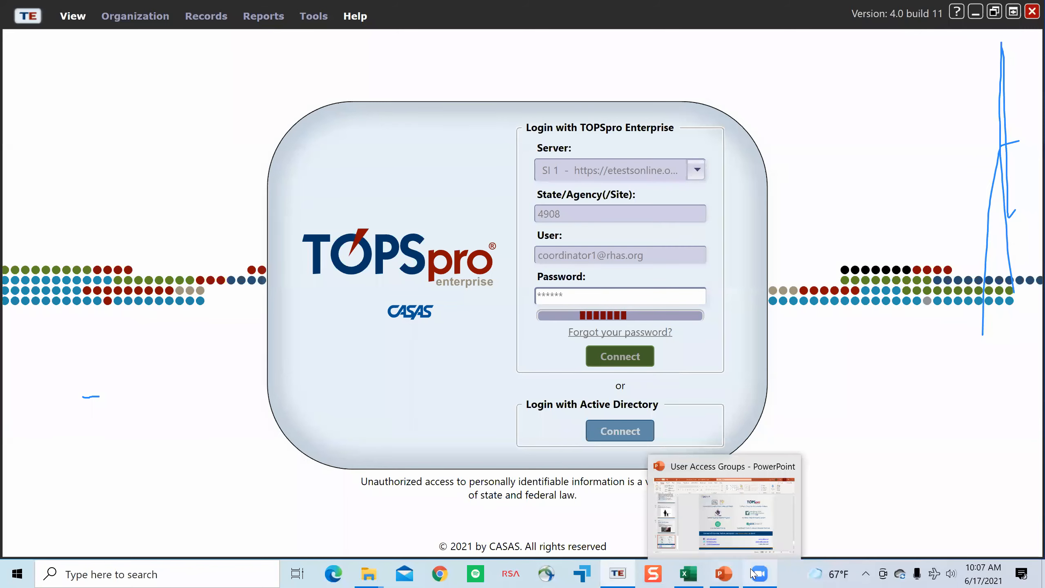
{"action": "mouse_move", "coordinate": [752, 573]}
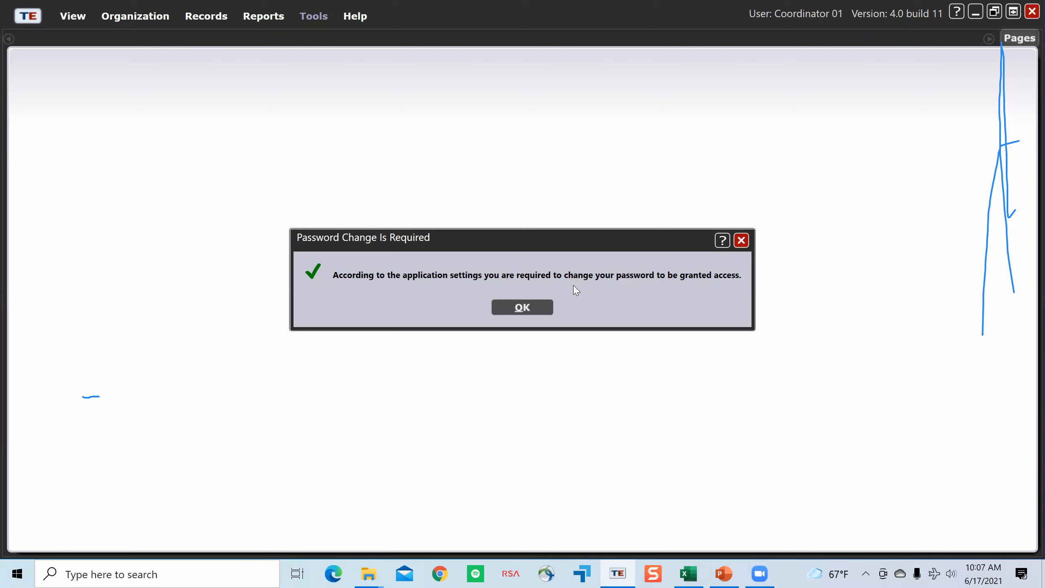
Step: Complete the required password change by entering the old password and a new one twice, save it, and close the Start Page
{"action": "left_click", "coordinate": [522, 308]}
{"action": "left_click", "coordinate": [260, 118]}
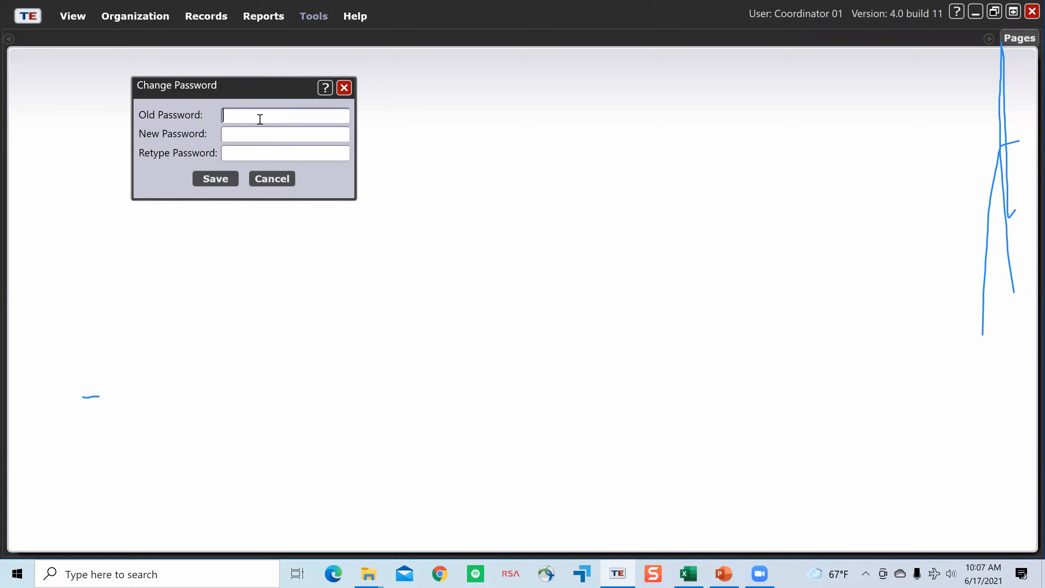
{"action": "type", "text": "******"}
{"action": "key", "text": "Tab"}
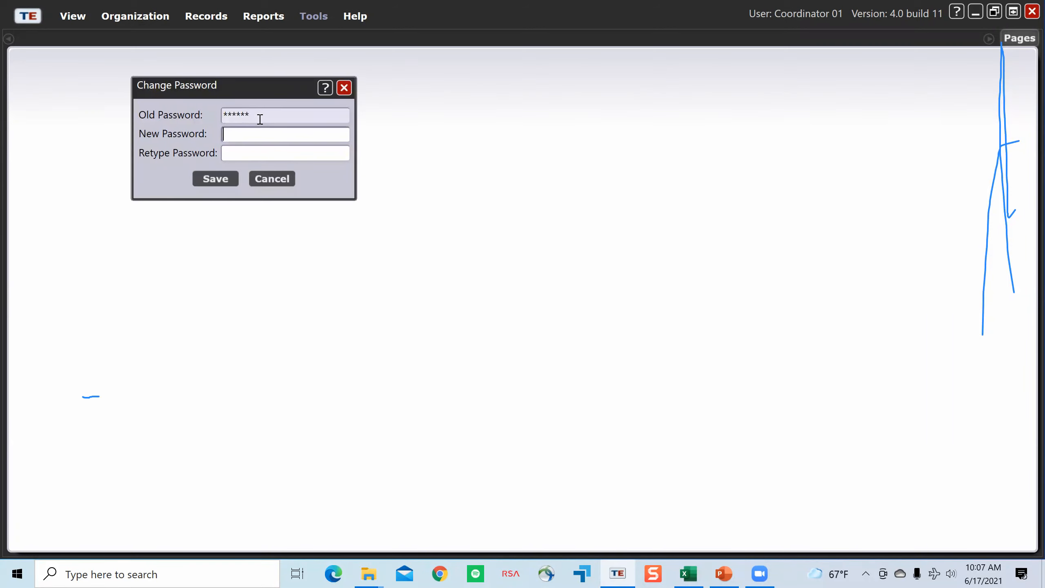
{"action": "type", "text": "********"}
{"action": "key", "text": "Tab"}
{"action": "type", "text": "********"}
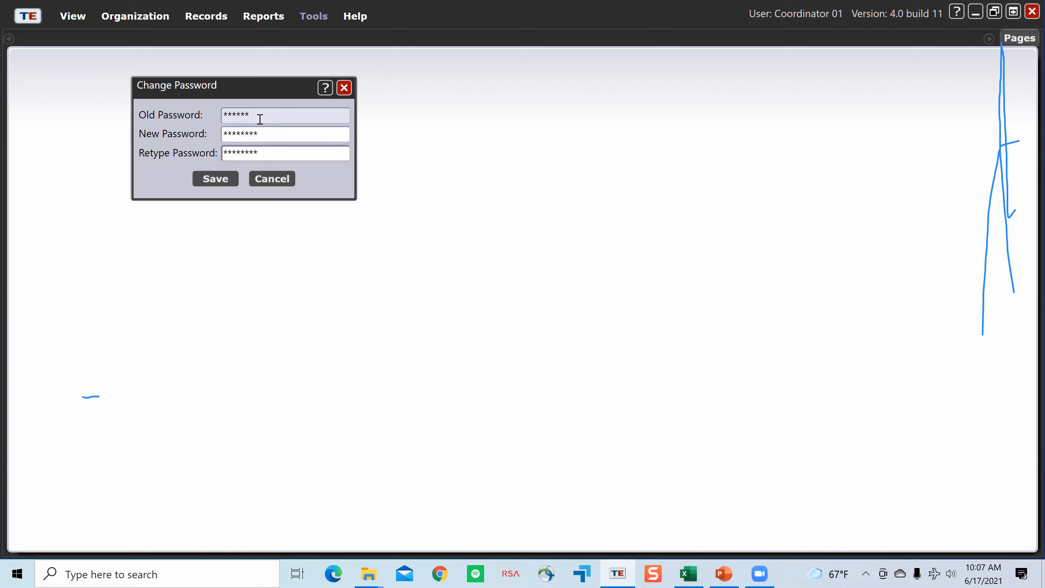
{"action": "left_click", "coordinate": [216, 179]}
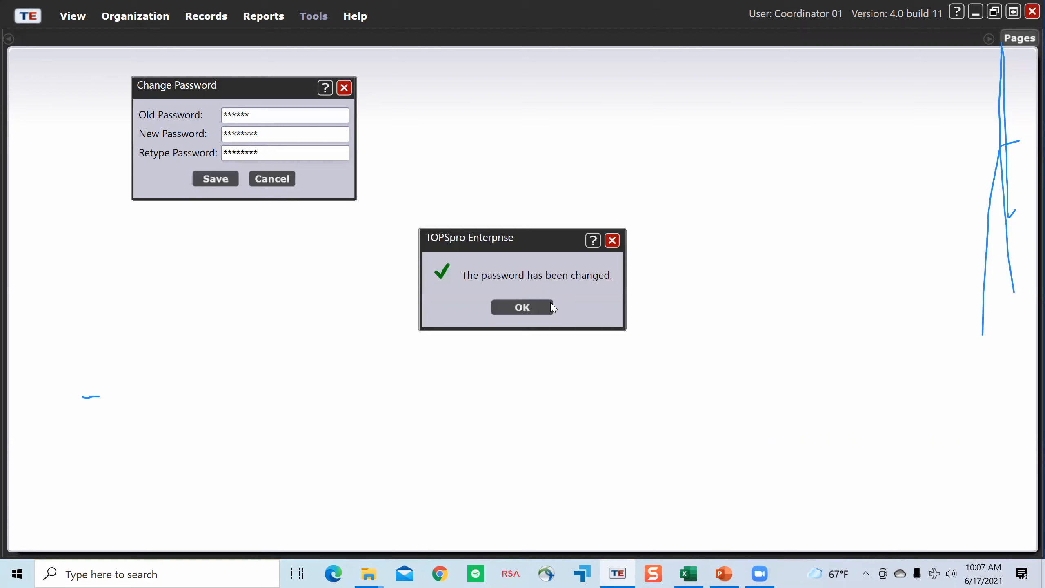
{"action": "left_click", "coordinate": [536, 306]}
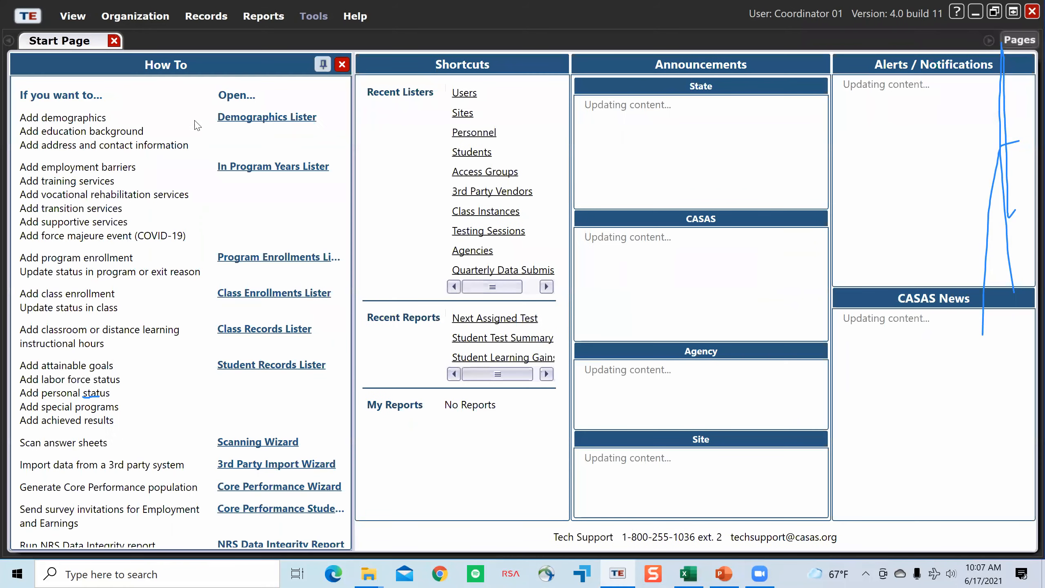
{"action": "left_click", "coordinate": [115, 41]}
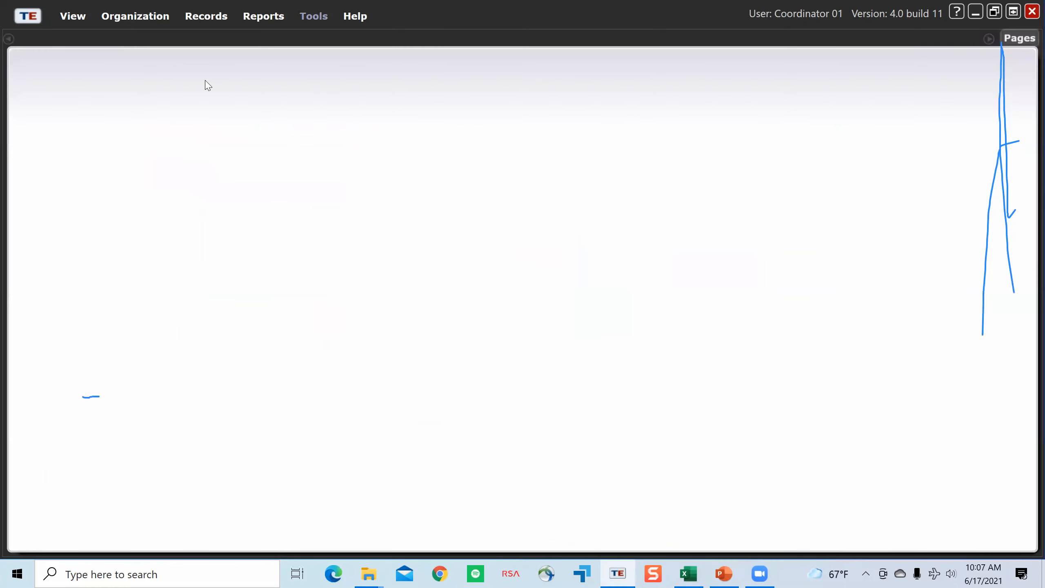